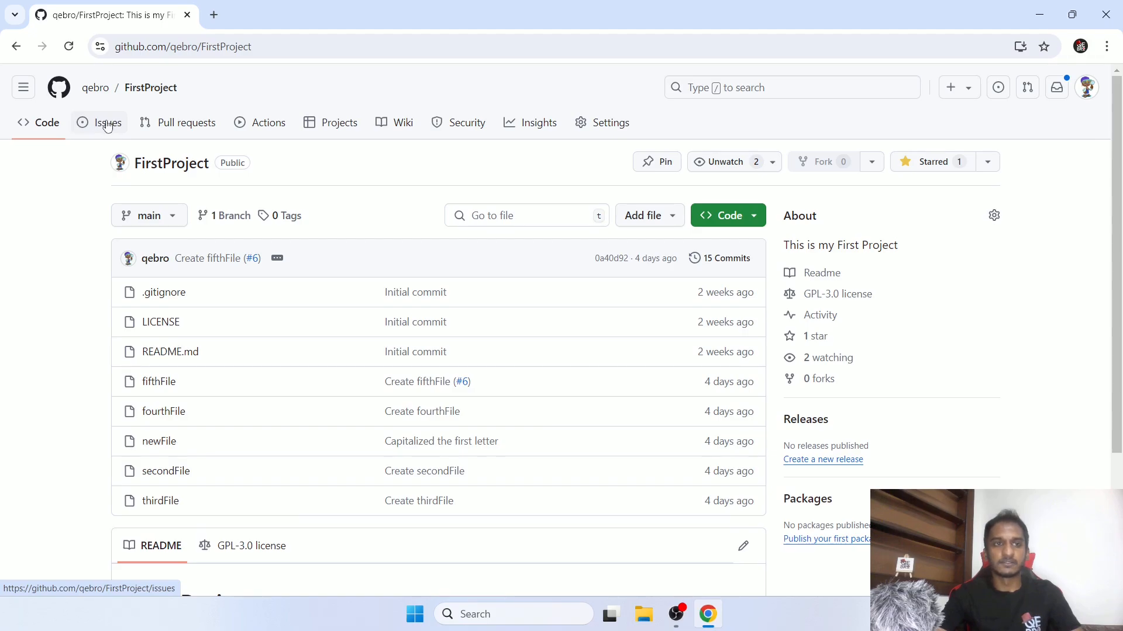
# - Open the FirstProject repository's general settings and disable the Issues feature
pyautogui.click(107, 125)
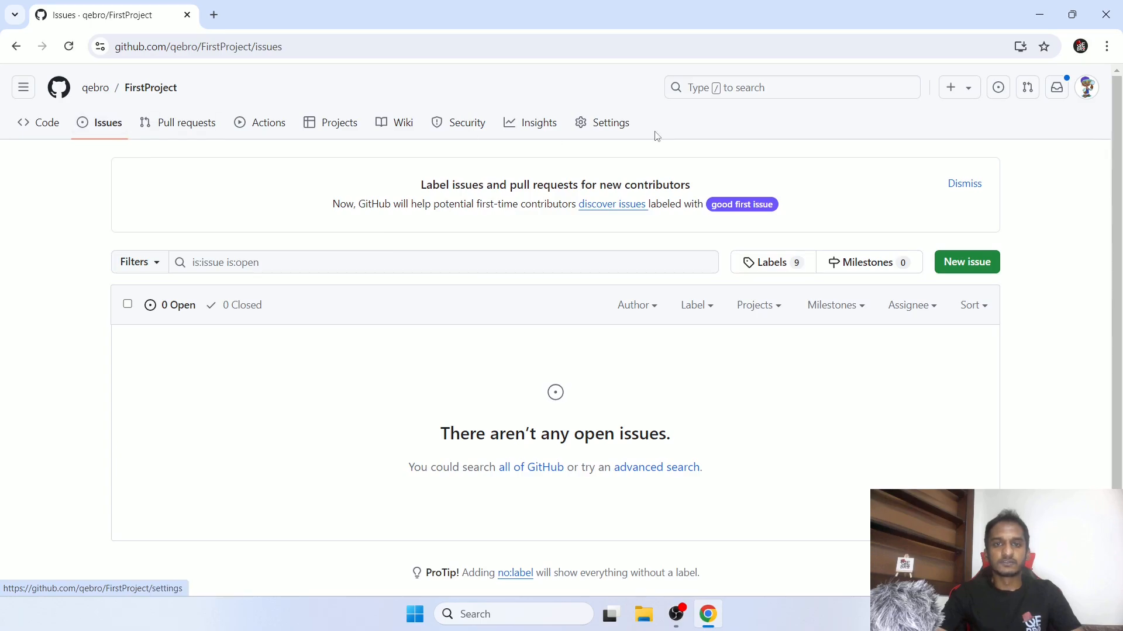
pyautogui.click(595, 136)
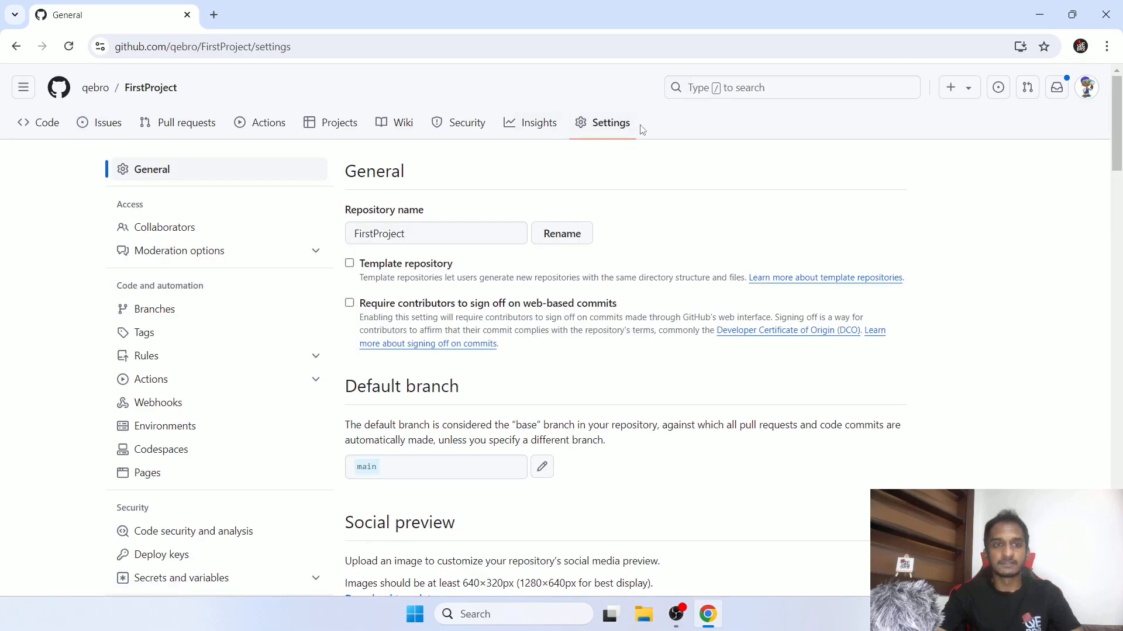
pyautogui.scroll(-15, 647, 226)
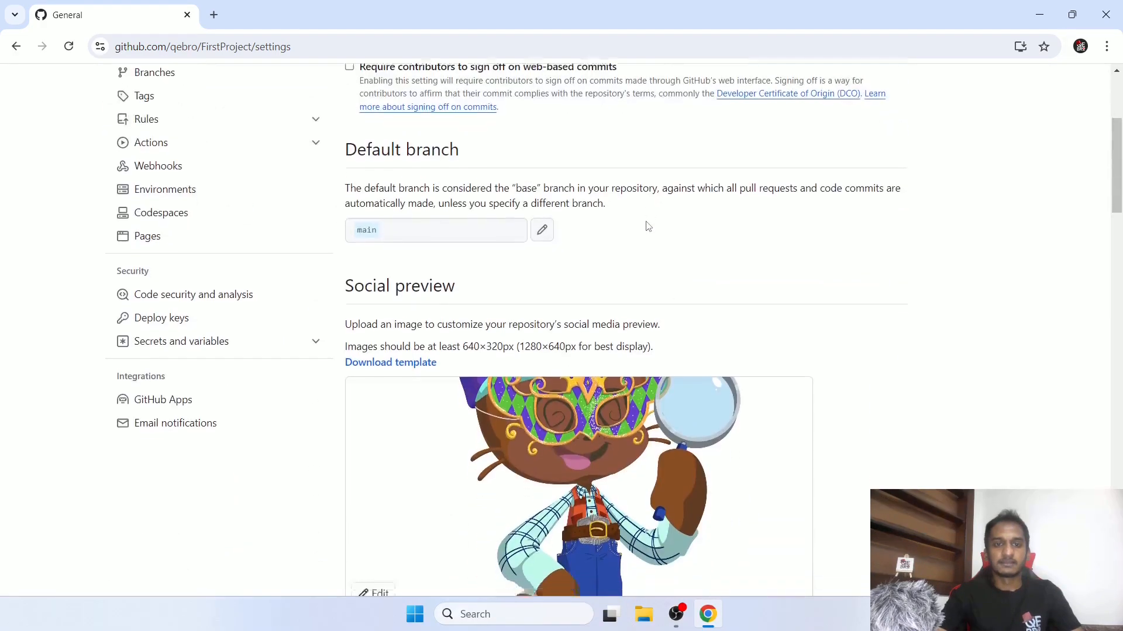
pyautogui.scroll(7, 647, 225)
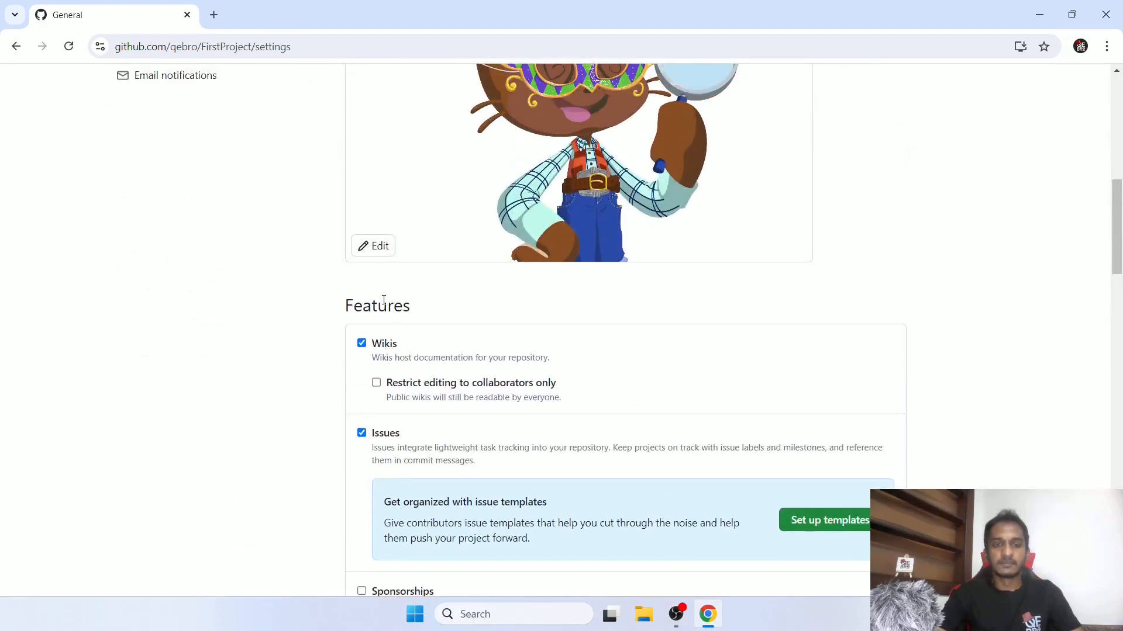
pyautogui.moveTo(343, 310); pyautogui.dragTo(419, 310)
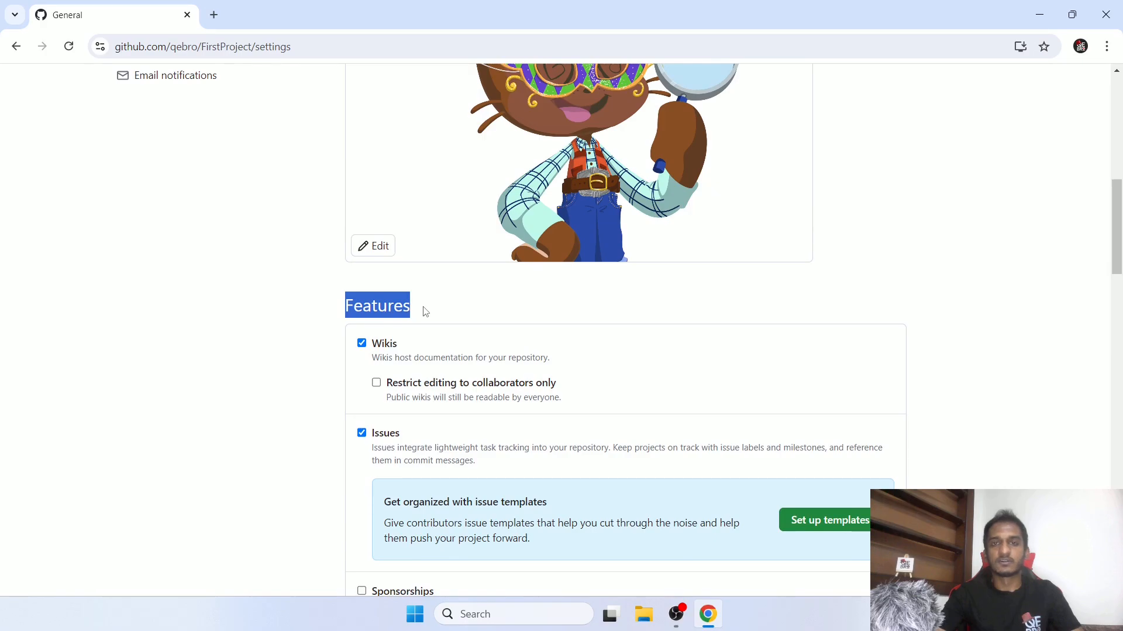
pyautogui.click(310, 344)
pyautogui.scroll(-3, 244, 356)
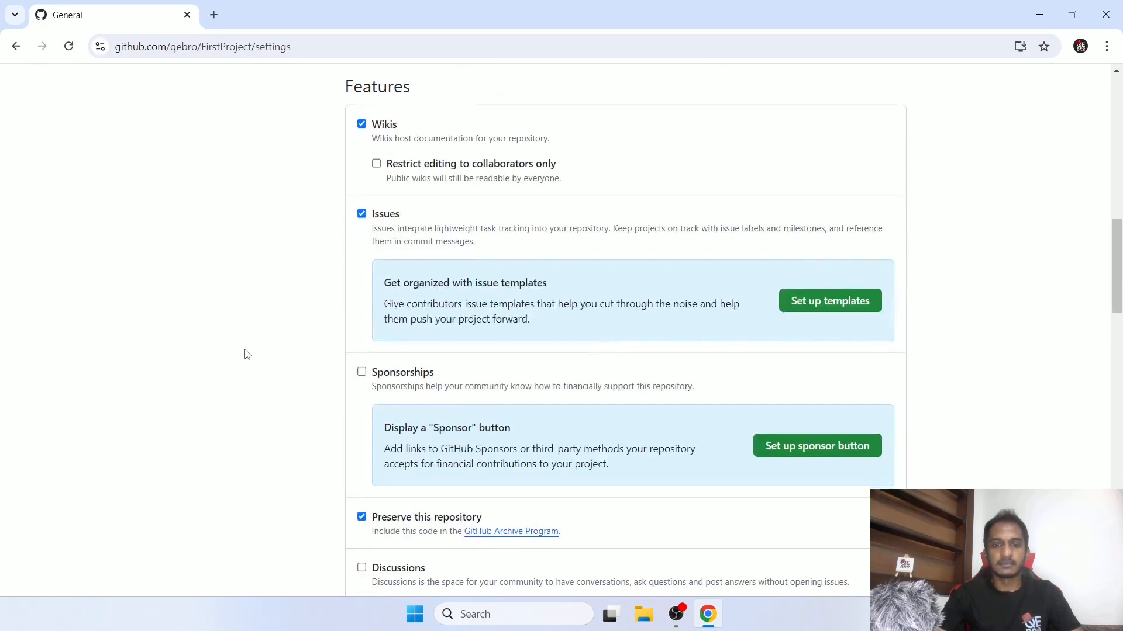
pyautogui.click(362, 214)
pyautogui.scroll(20, 321, 230)
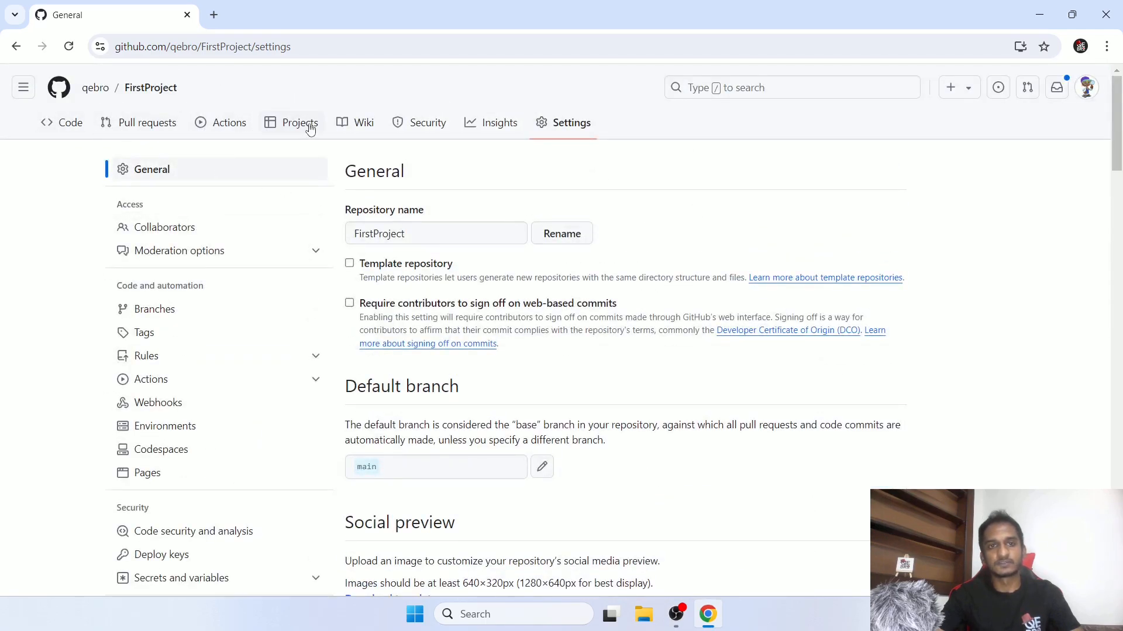
# - Re-enable the Issues feature in the repository's general settings
pyautogui.scroll(-8, 352, 201)
pyautogui.scroll(-6, 352, 201)
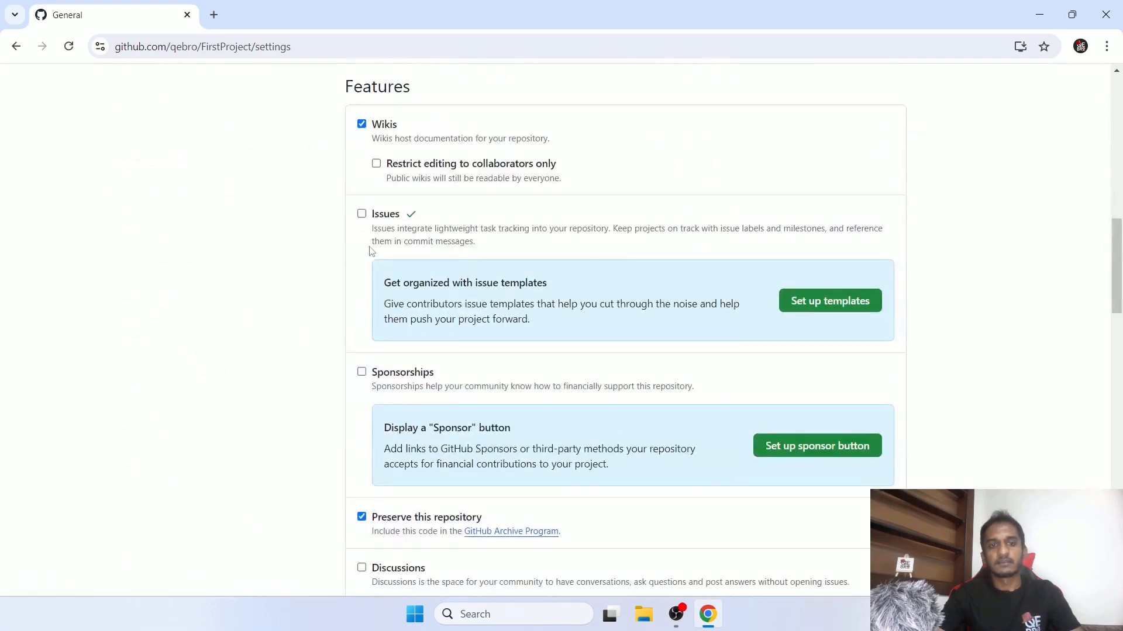
pyautogui.click(362, 213)
pyautogui.scroll(15, 351, 227)
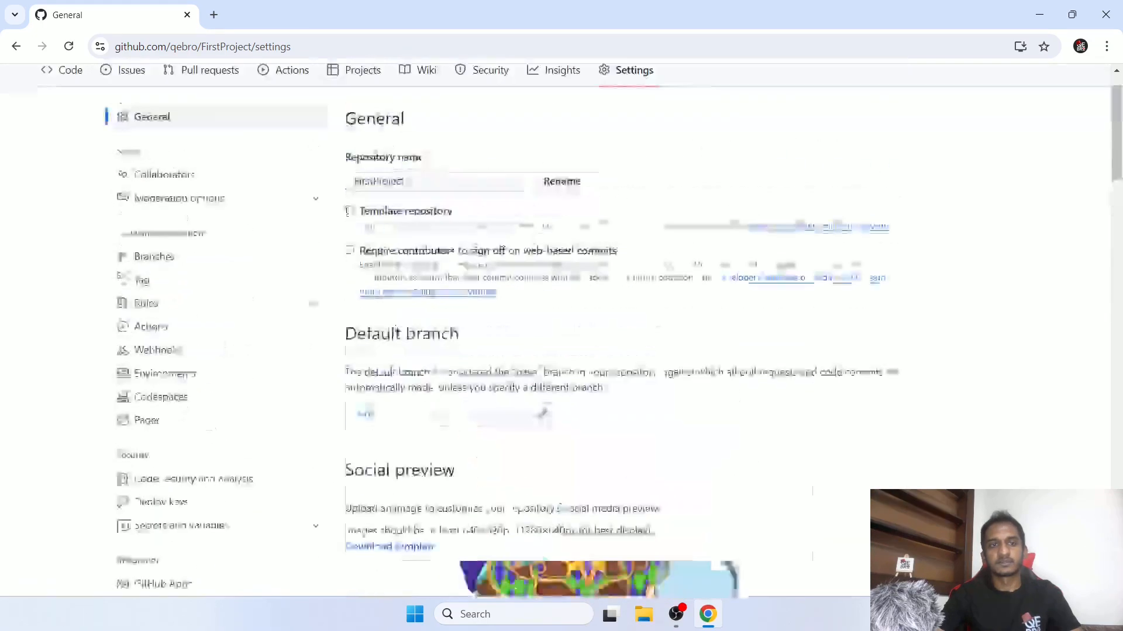
pyautogui.scroll(-14, 337, 259)
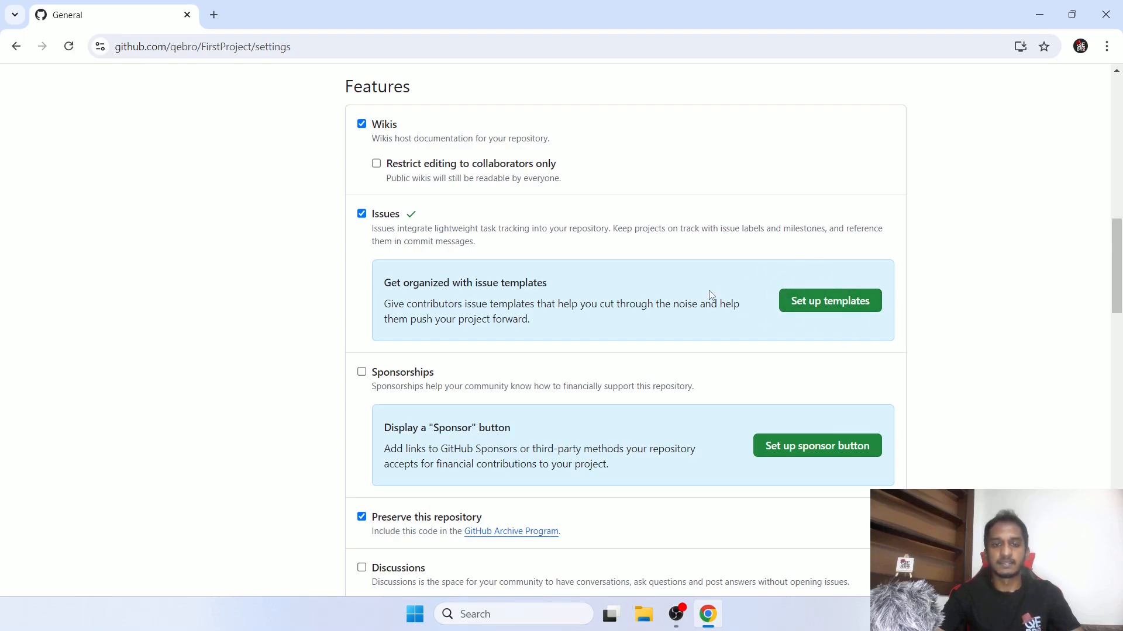
pyautogui.scroll(-5, 719, 269)
pyautogui.scroll(-12, 719, 270)
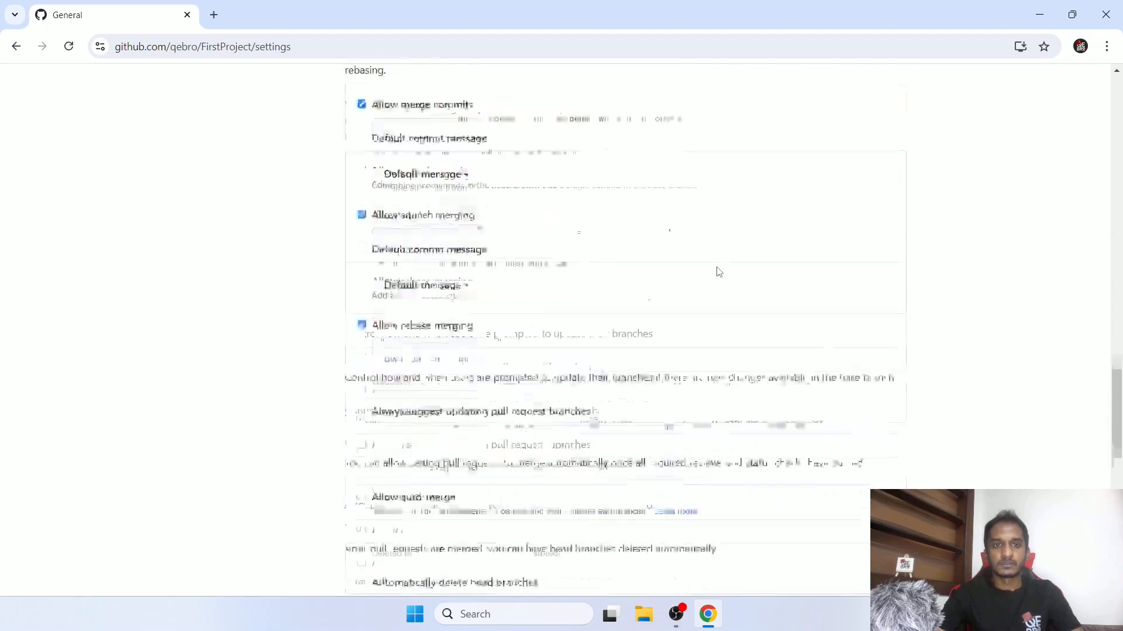
pyautogui.scroll(-3, 866, 369)
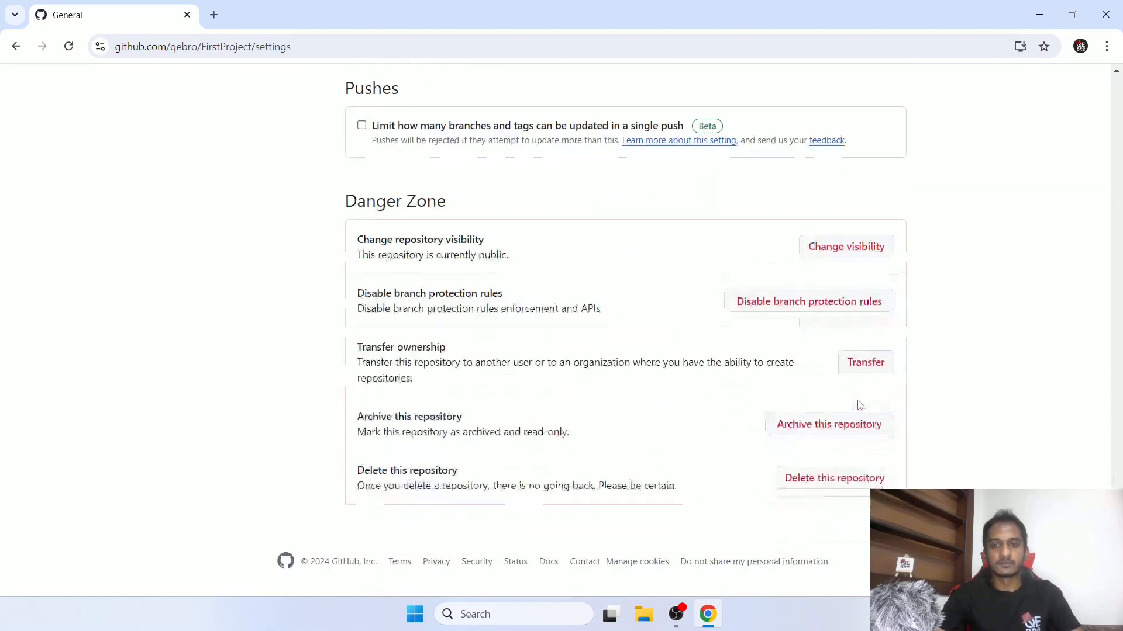
pyautogui.scroll(18, 850, 397)
pyautogui.scroll(18, 847, 389)
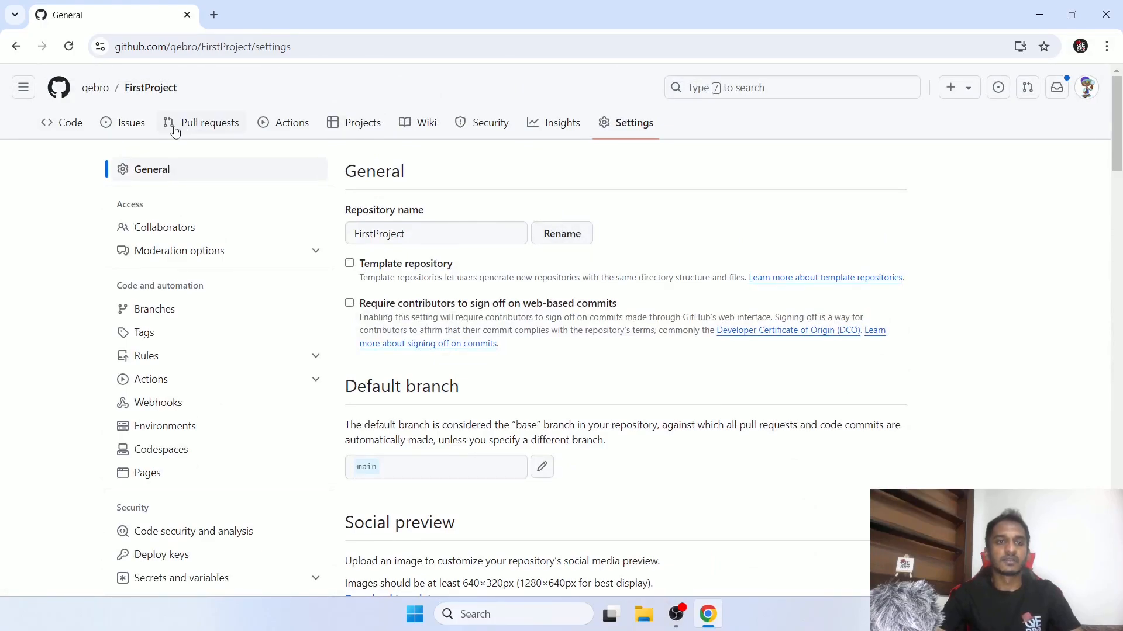
# - Go to the repository's issue list and start a new issue titled "first issue"
pyautogui.click(133, 125)
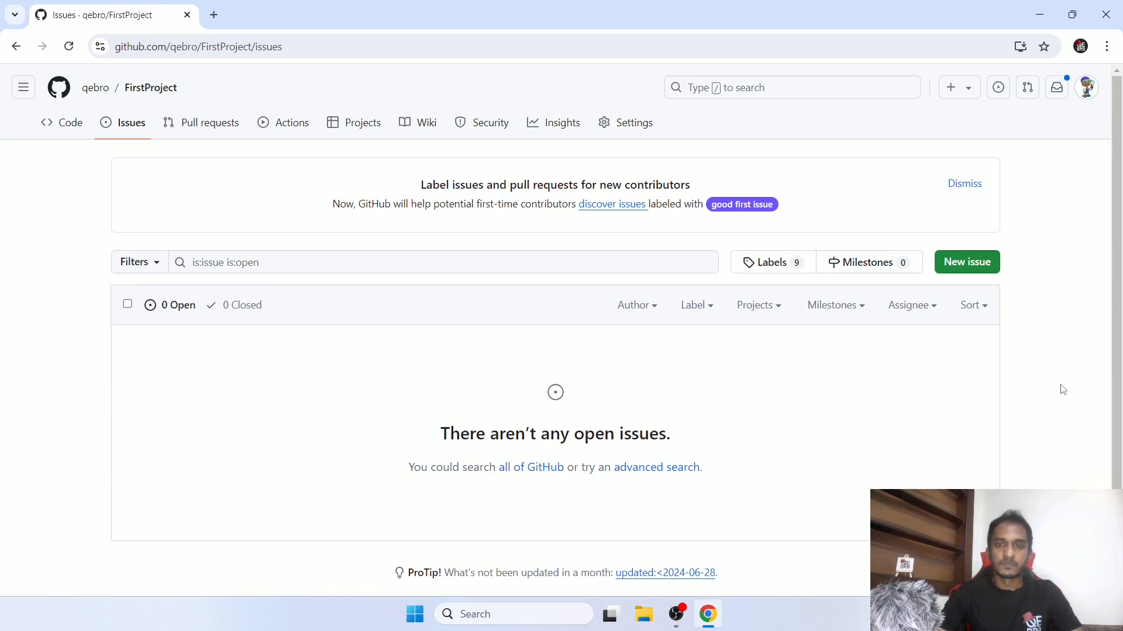
pyautogui.scroll(-1, 1060, 386)
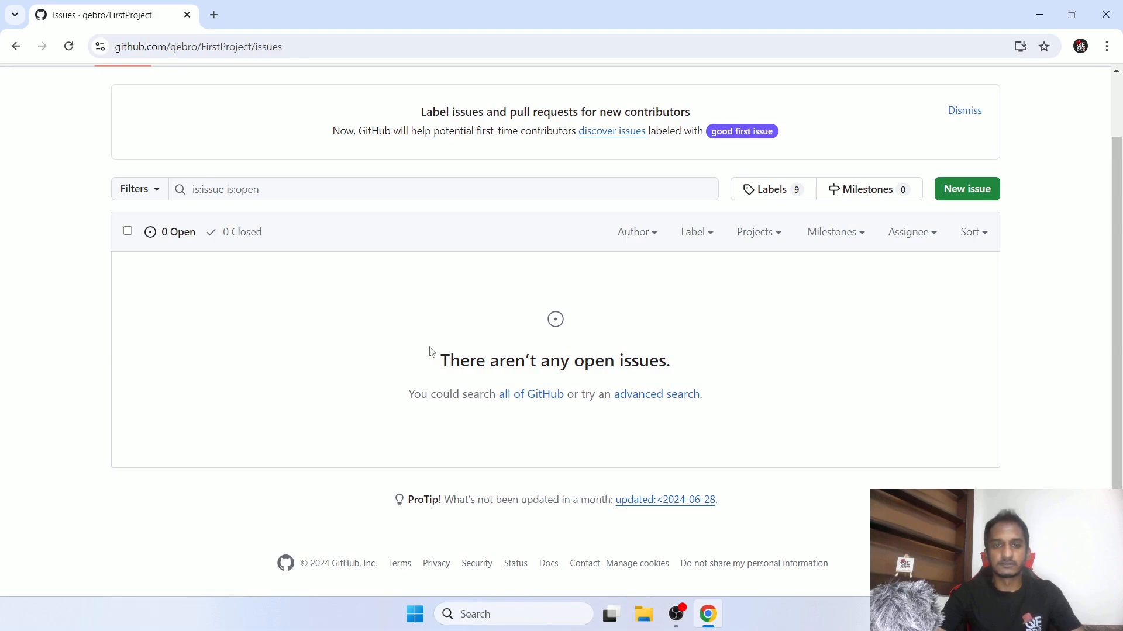
pyautogui.moveTo(460, 360); pyautogui.dragTo(865, 396)
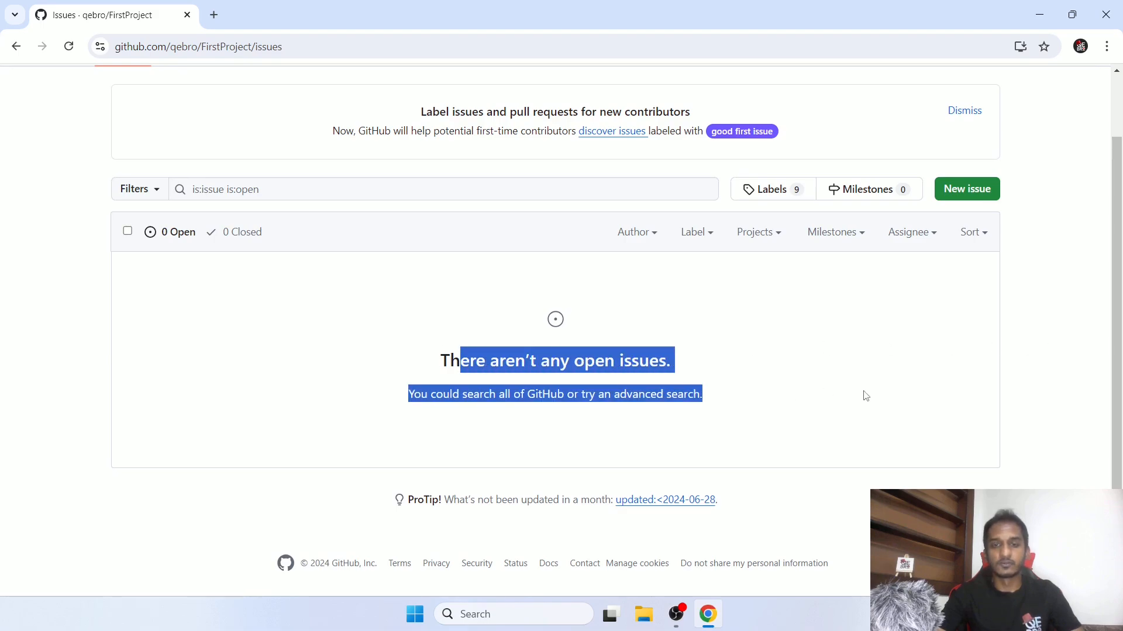
pyautogui.click(866, 396)
pyautogui.scroll(1, 865, 396)
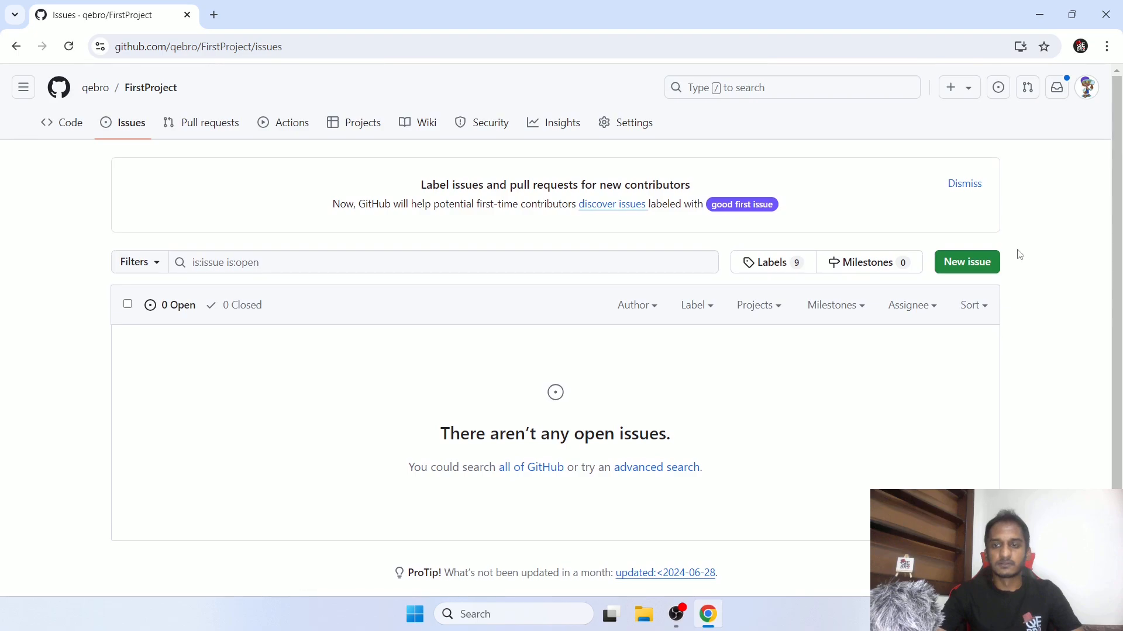
pyautogui.click(973, 264)
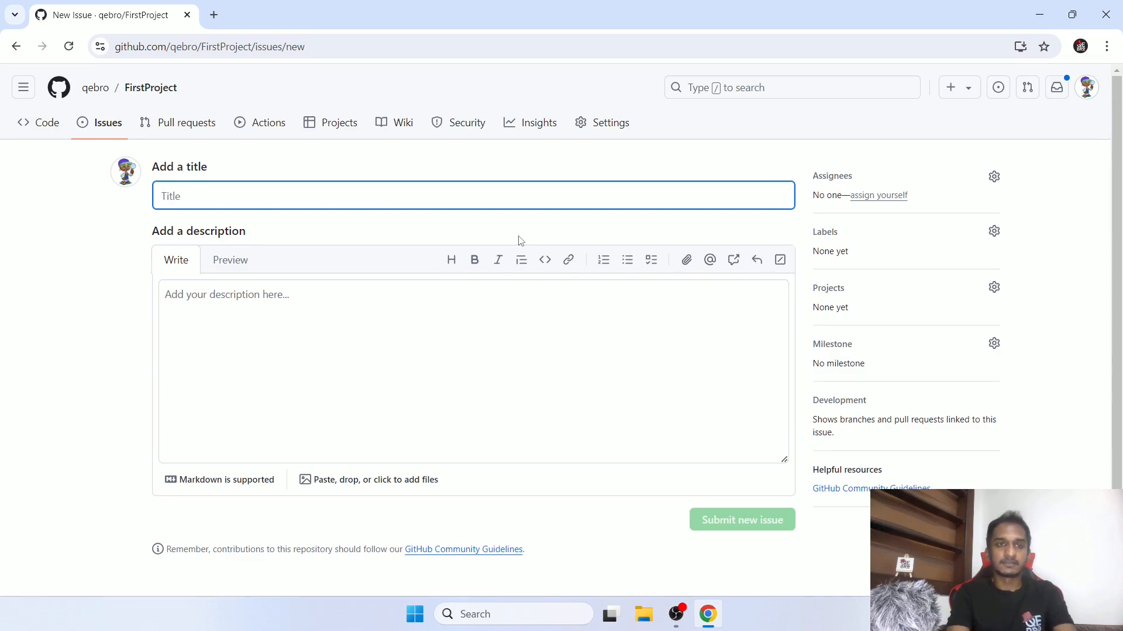
pyautogui.write('first issue')
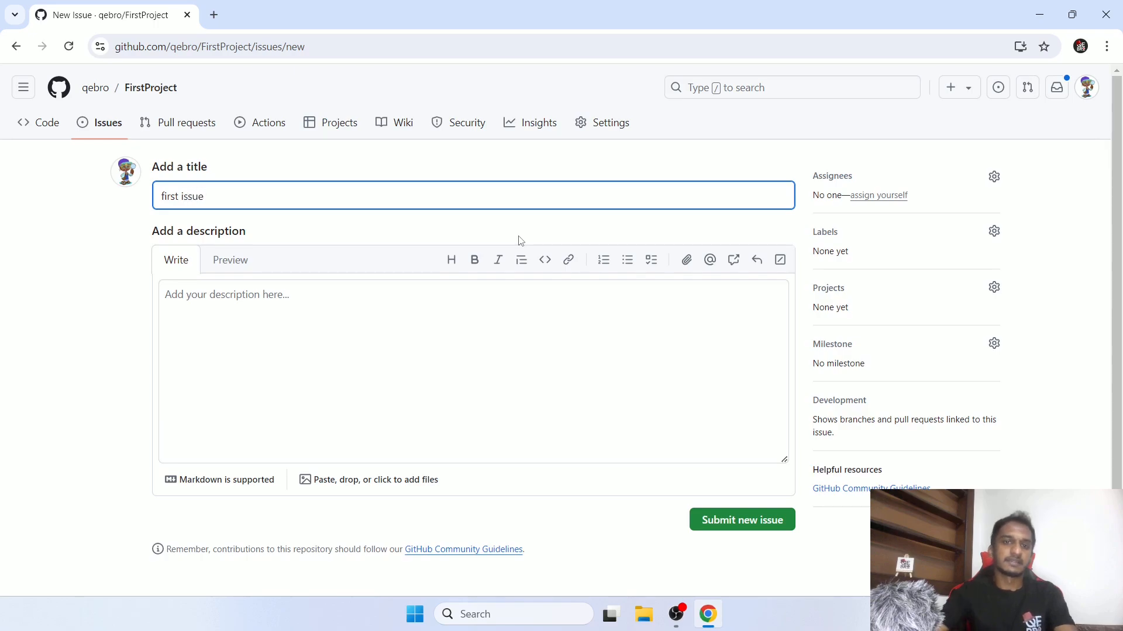
# - Begin the issue description with the line "Steps"
pyautogui.click(397, 353)
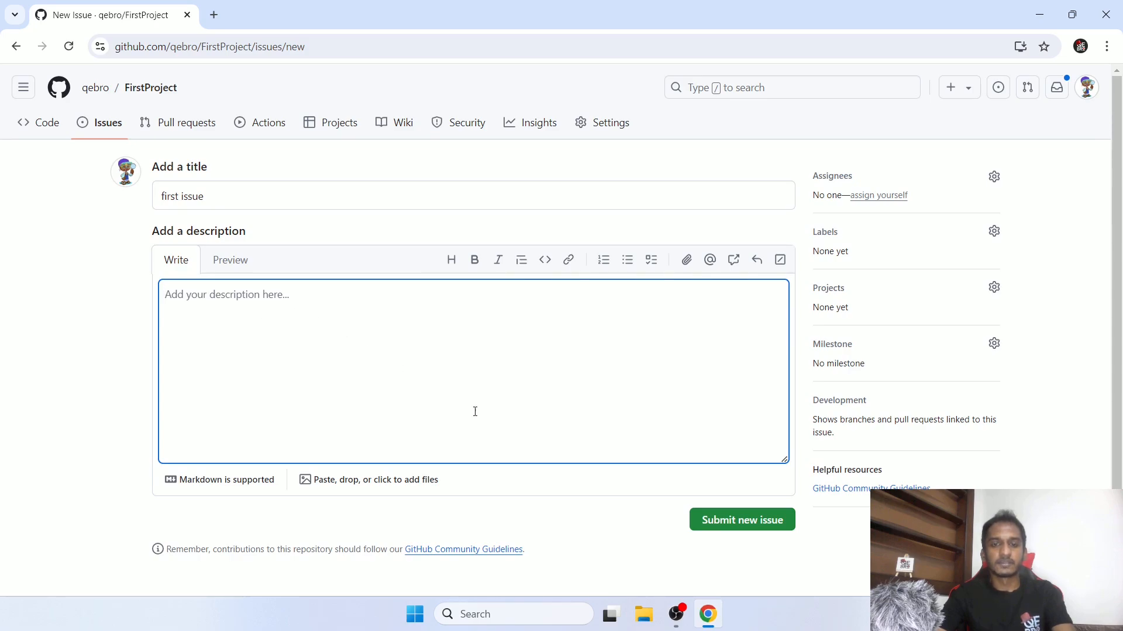
pyautogui.click(238, 268)
pyautogui.click(190, 268)
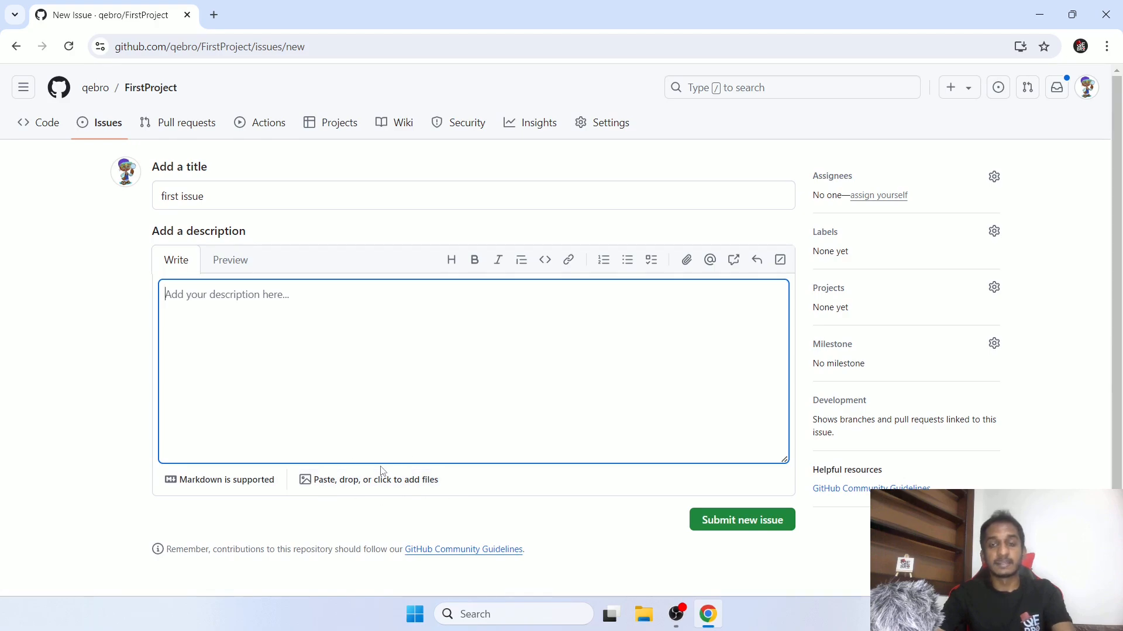
pyautogui.write('Step')
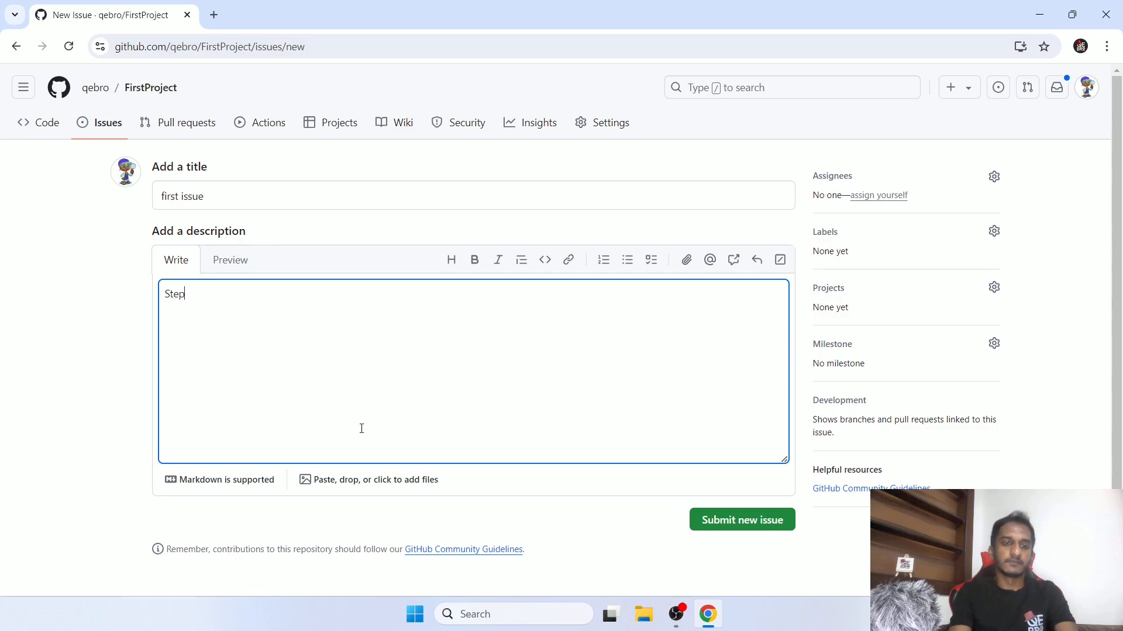
pyautogui.write(' s')
pyautogui.press('BackSpace')
pyautogui.press('BackSpace')
pyautogui.write('s')
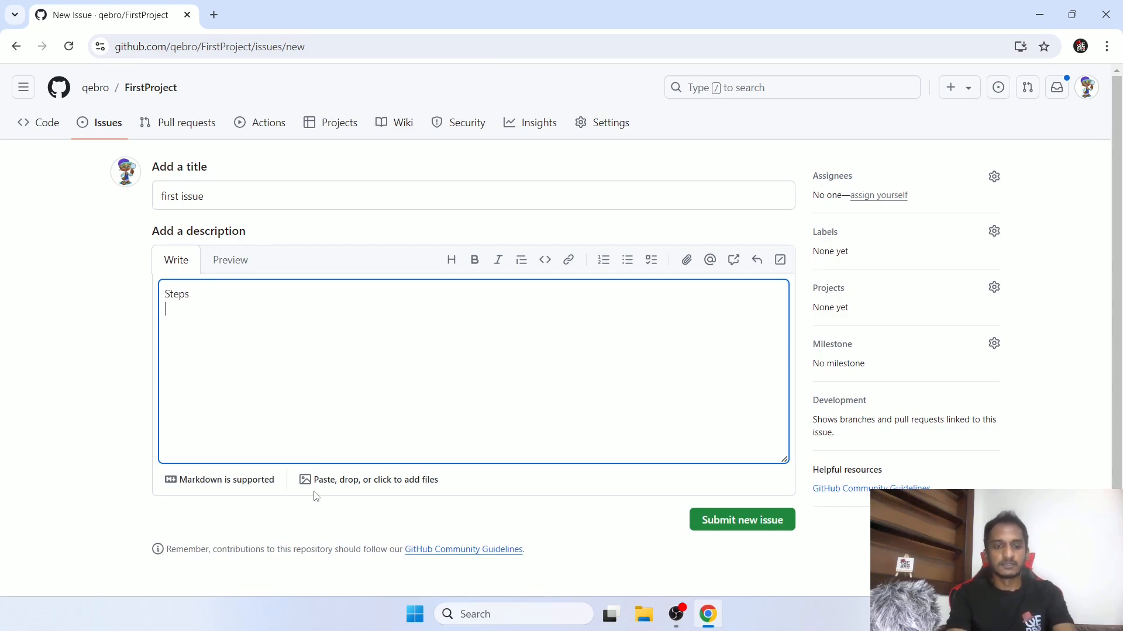
# - Add the lines "go to ..." and "click ..." beneath "Steps" in the issue description
pyautogui.press('Return')
pyautogui.write('go to')
pyautogui.press('BackSpace')
pyautogui.press('BackSpace')
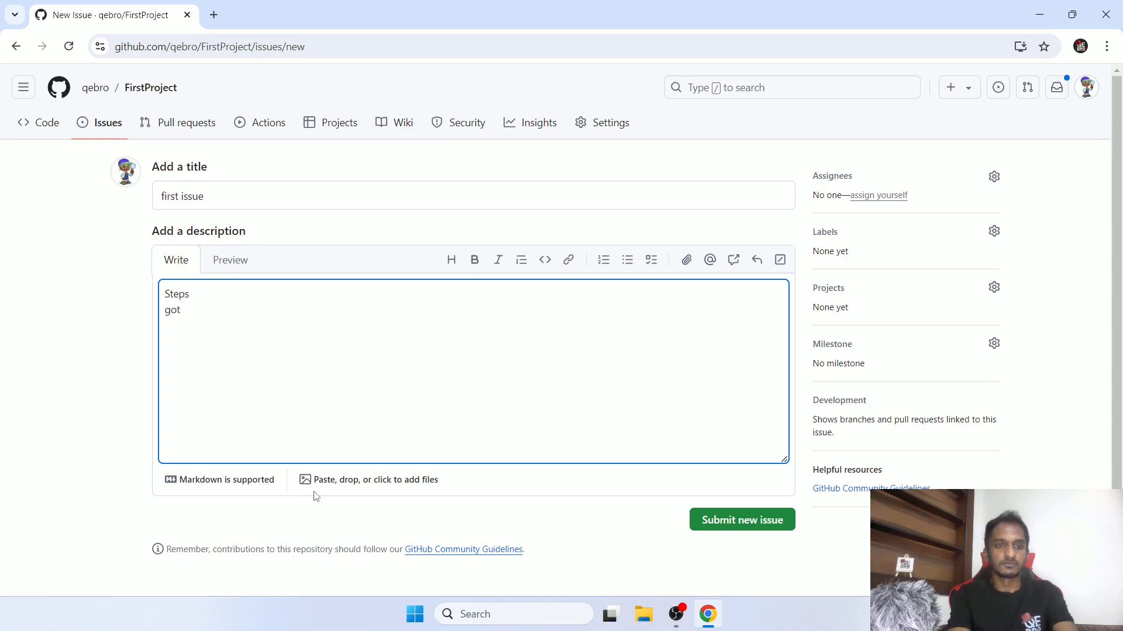
pyautogui.write('to ')
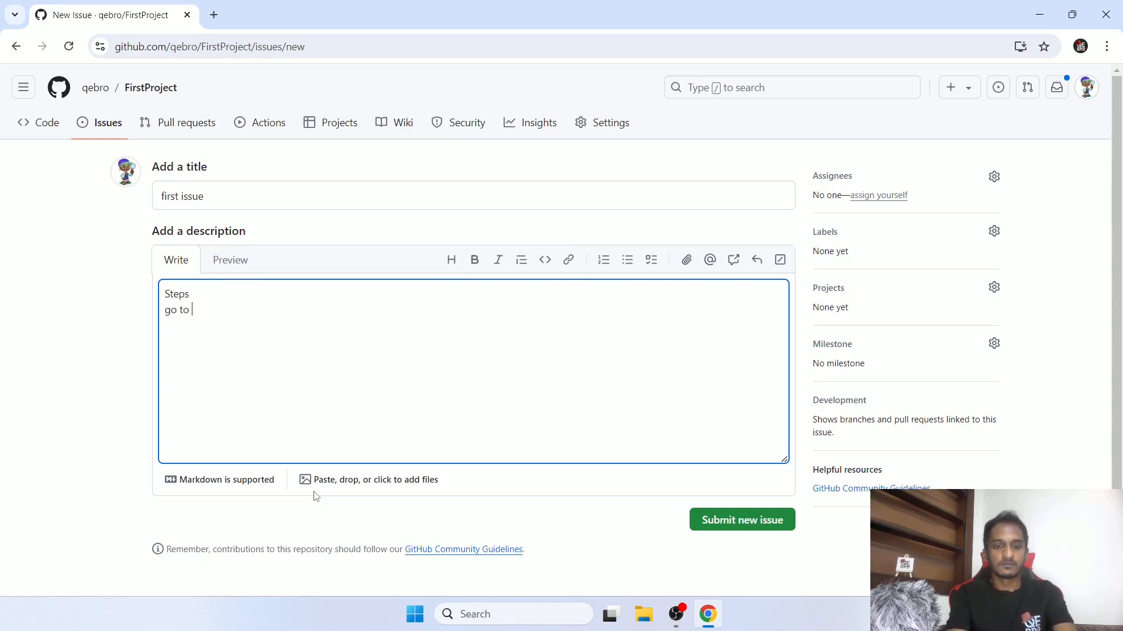
pyautogui.write('...')
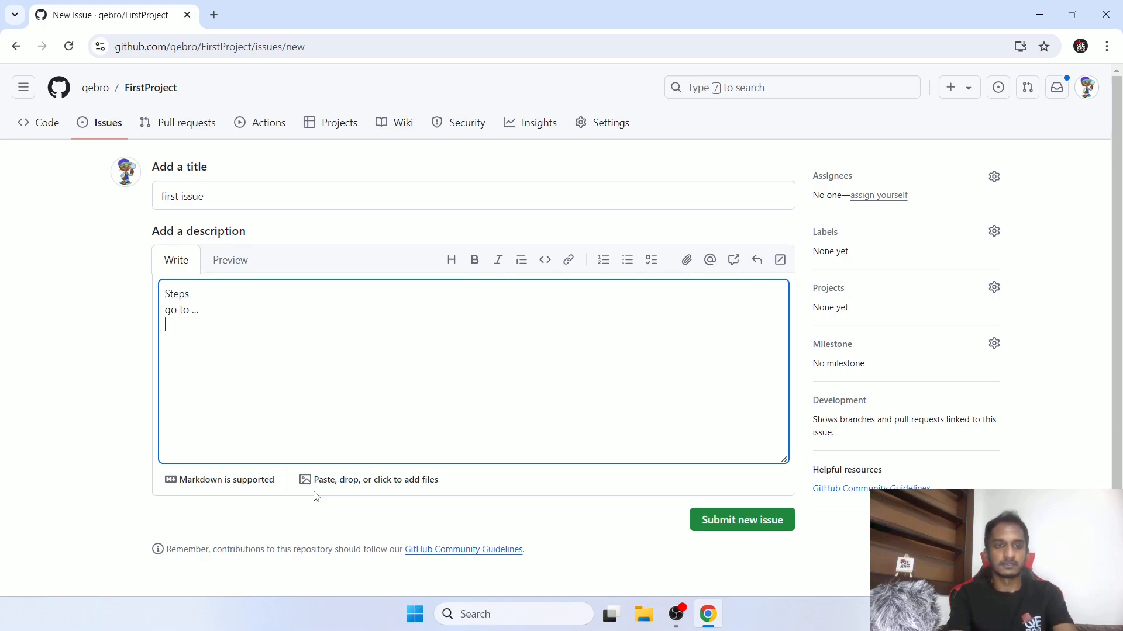
pyautogui.press('Return')
pyautogui.write('click ...')
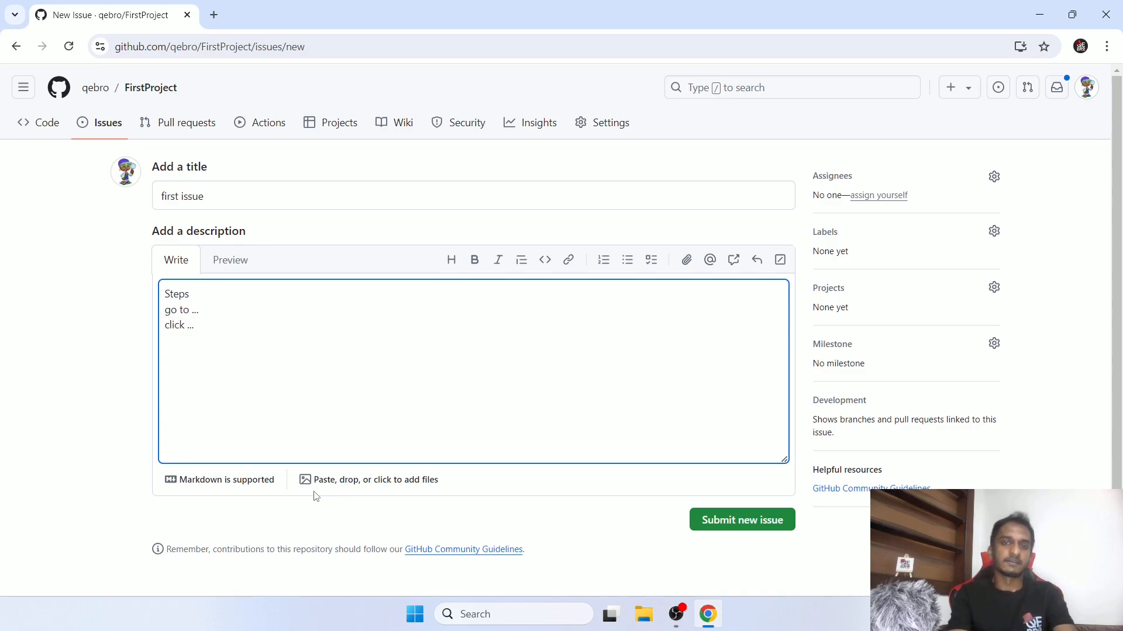
# - Leave a blank line after the steps and add the heading line "Expected outcome" to the description
pyautogui.press('Return')
pyautogui.press('Return')
pyautogui.write('Expeted')
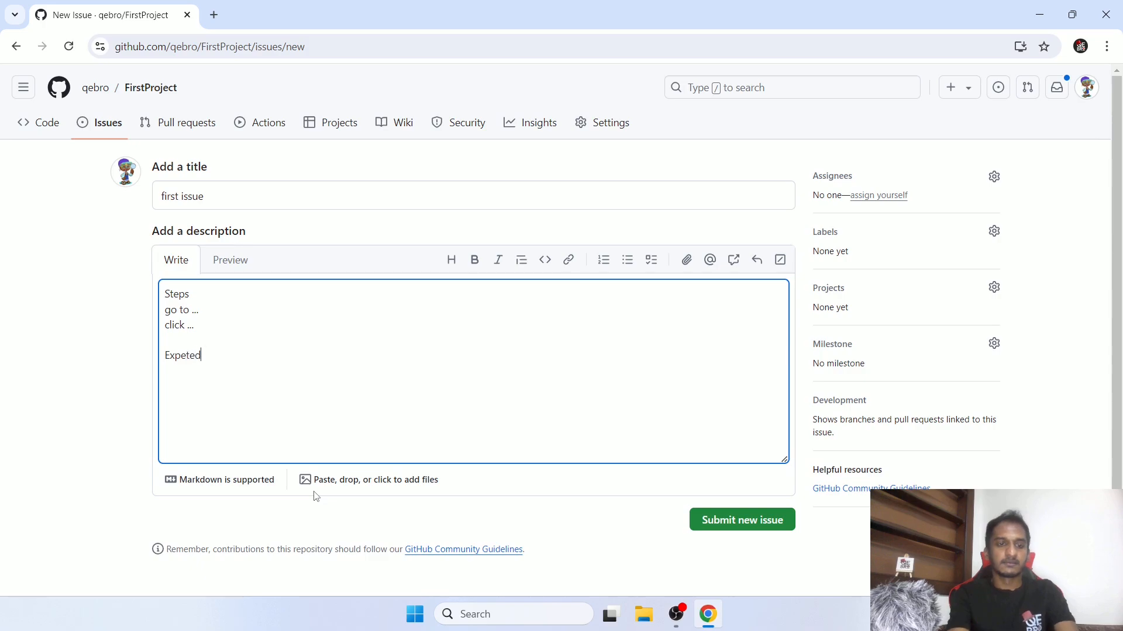
pyautogui.write(' outom')
pyautogui.press('BackSpace')
pyautogui.press('BackSpace')
pyautogui.press('BackSpace')
pyautogui.press('BackSpace')
pyautogui.press('BackSpace')
pyautogui.press('BackSpace')
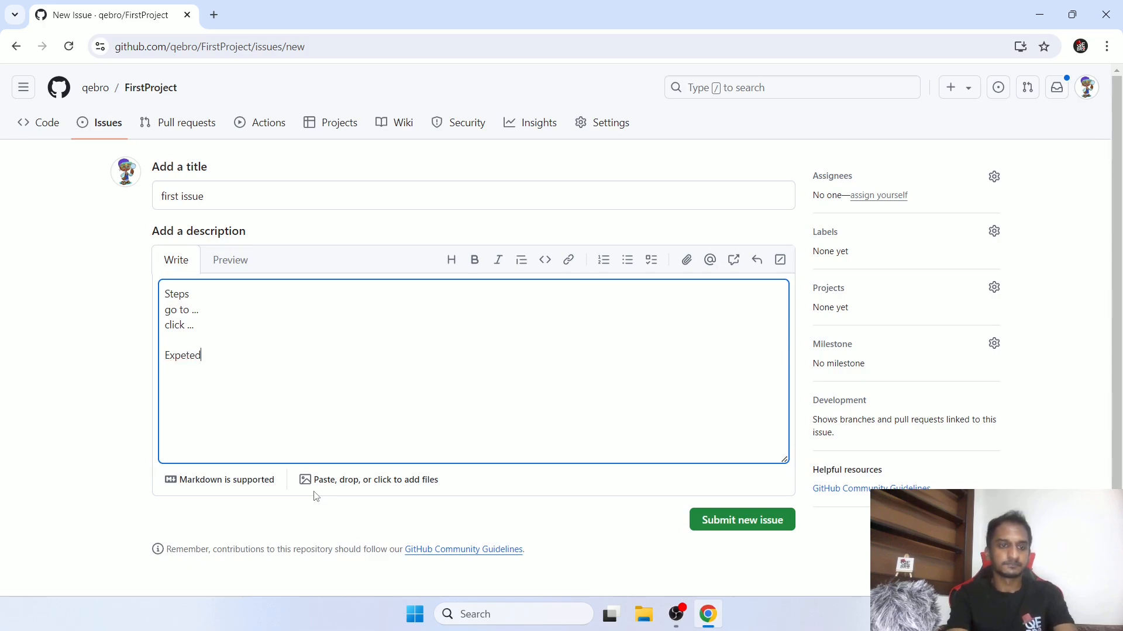
pyautogui.press('BackSpace')
pyautogui.press('BackSpace')
pyautogui.write('ted outcm')
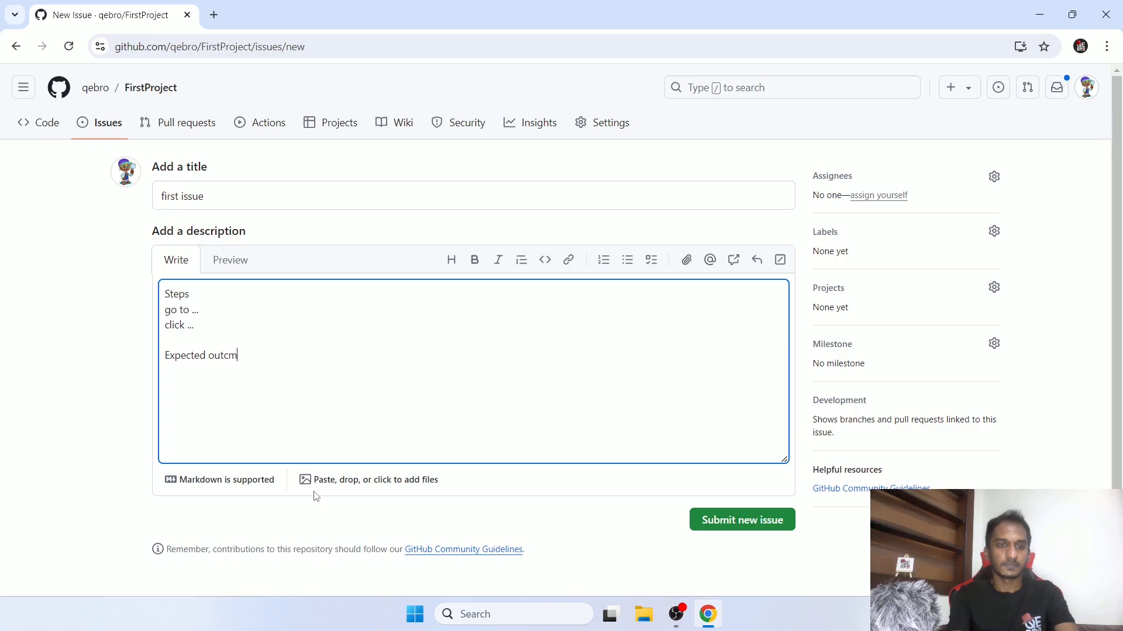
pyautogui.press('BackSpace')
pyautogui.write('ome ')
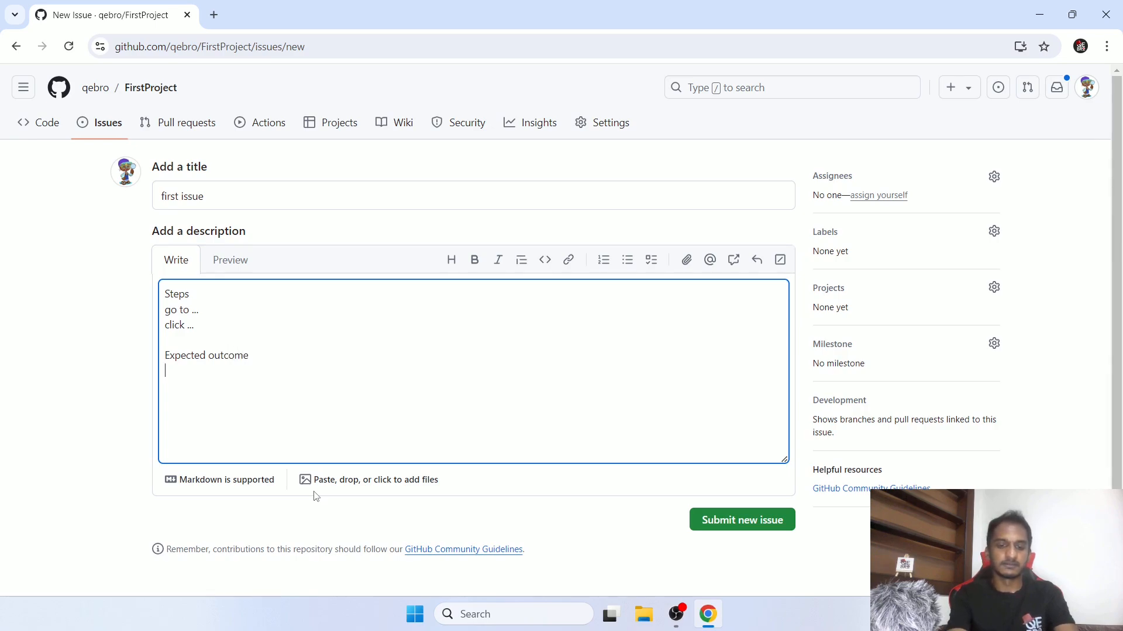
# - Write "color should change" under "Expected outcome", followed by a blank line
pyautogui.write('color sh')
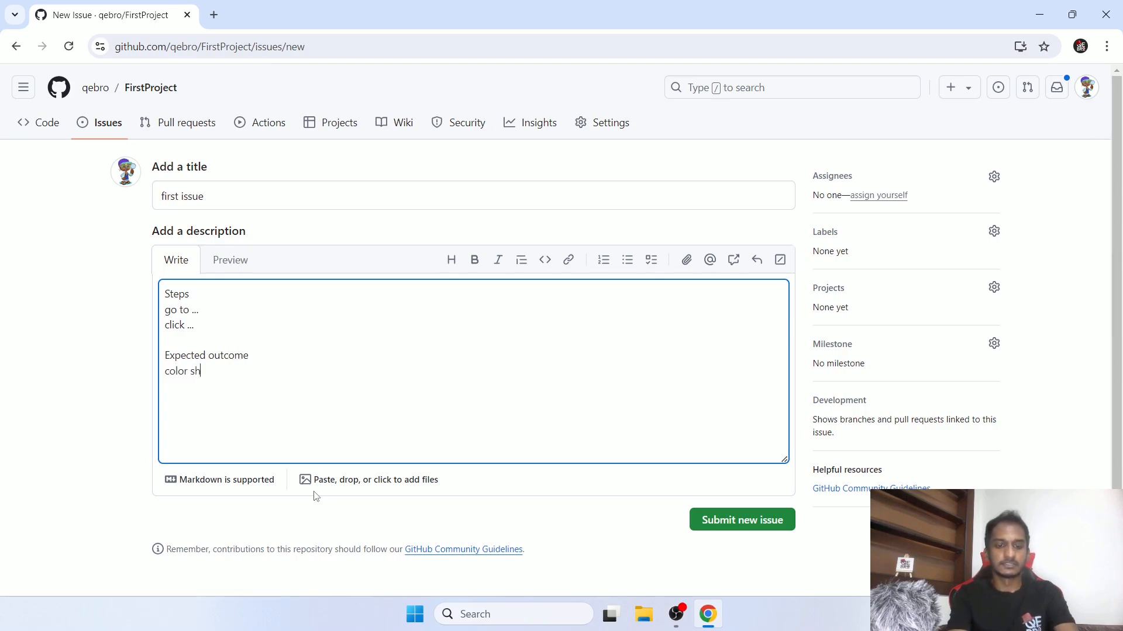
pyautogui.write('ould change')
pyautogui.press('Return')
pyautogui.press('Return')
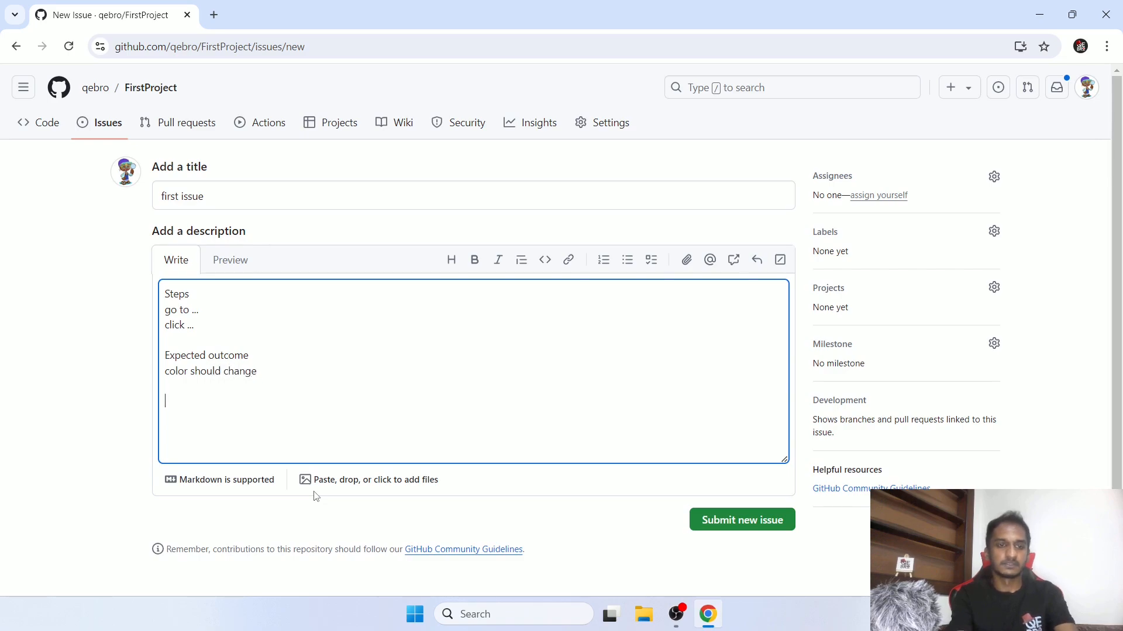
# - Add the heading line "Actual outcome" at the end of the issue description
pyautogui.write('act')
pyautogui.press('BackSpace')
pyautogui.press('BackSpace')
pyautogui.press('BackSpace')
pyautogui.write('Act')
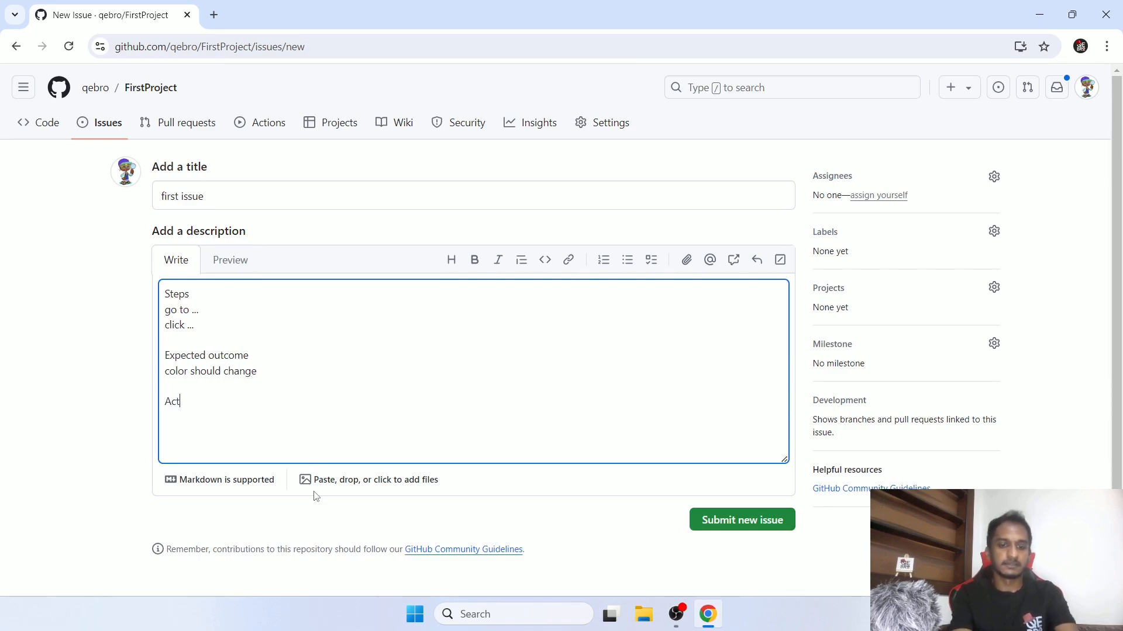
pyautogui.write('ual outcome')
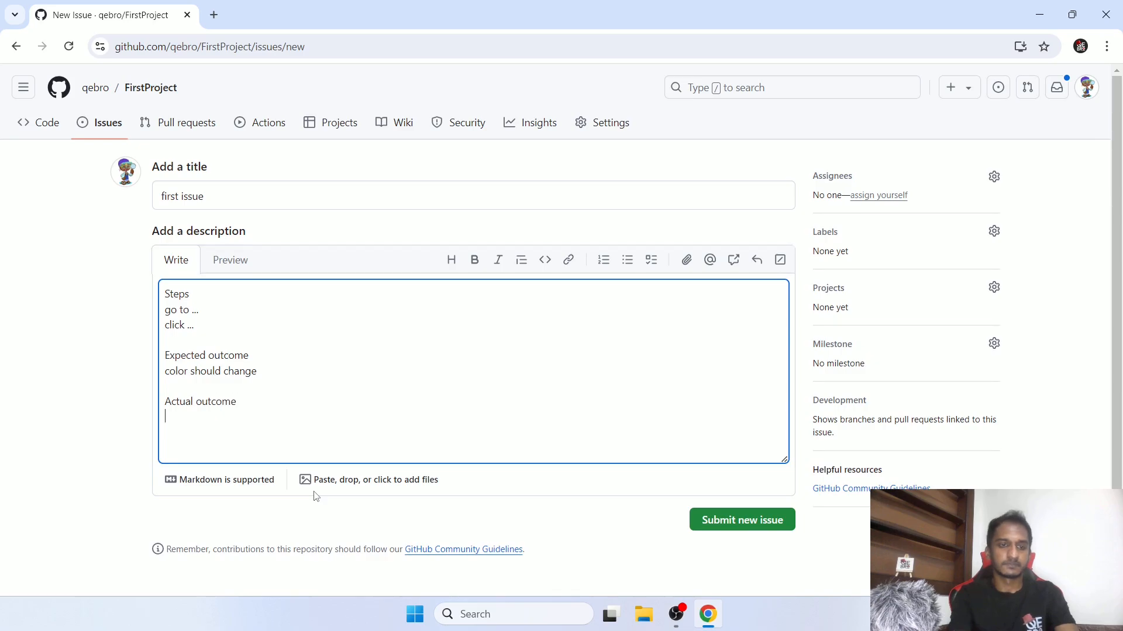
# - Write "color didn't change" on the line under "Actual outcome" in the issue description
pyautogui.press('Return')
pyautogui.write("color didn'")
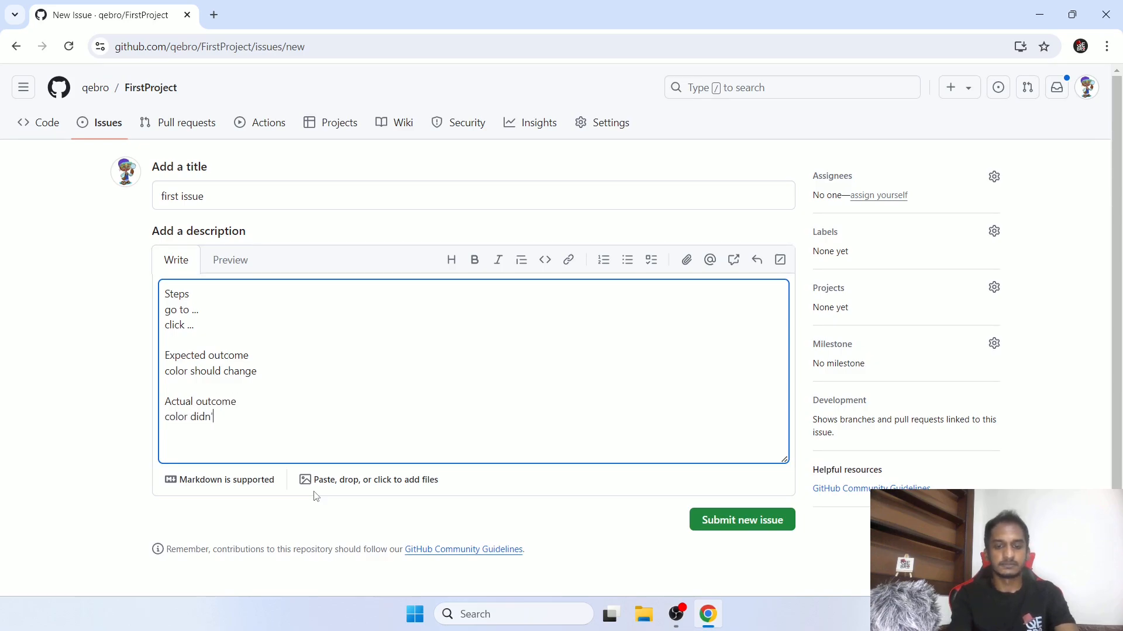
pyautogui.write('t change')
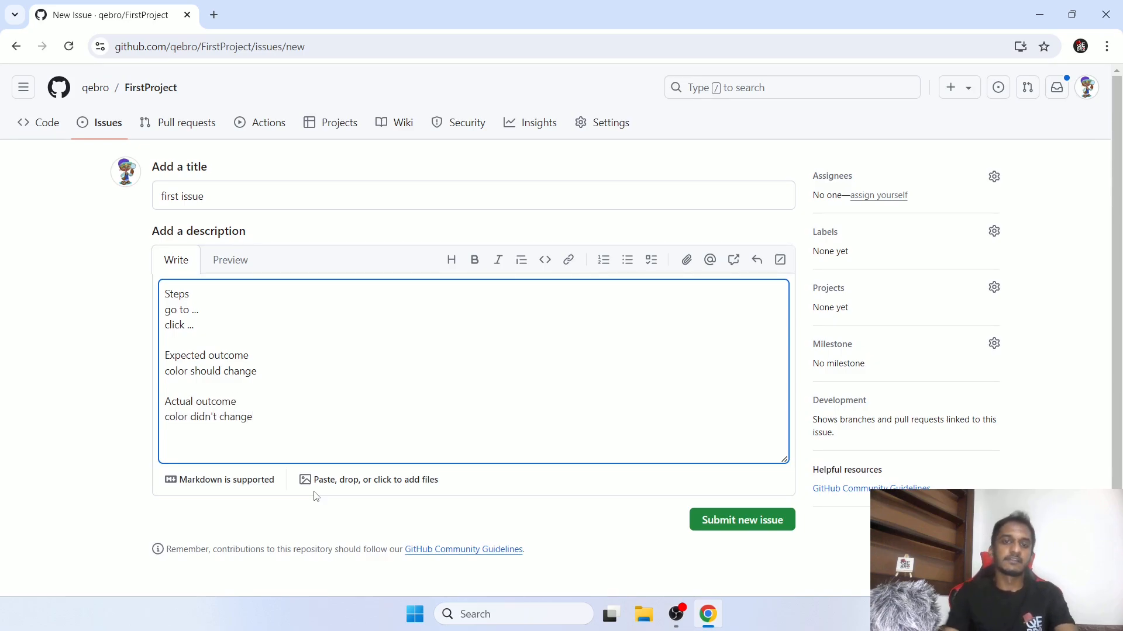
# - Make the headings "Steps", "Expected outcome" and "Actual outcome" bold in the issue description
pyautogui.doubleClick(180, 294)
pyautogui.click(474, 260)
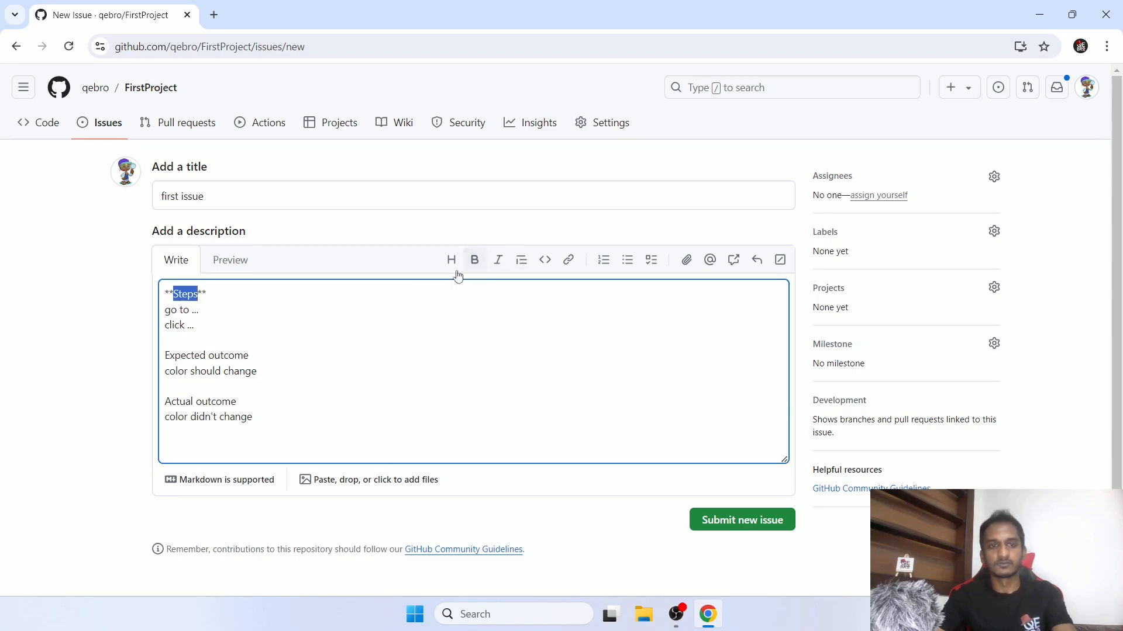
pyautogui.moveTo(251, 356); pyautogui.dragTo(165, 355)
pyautogui.click(474, 261)
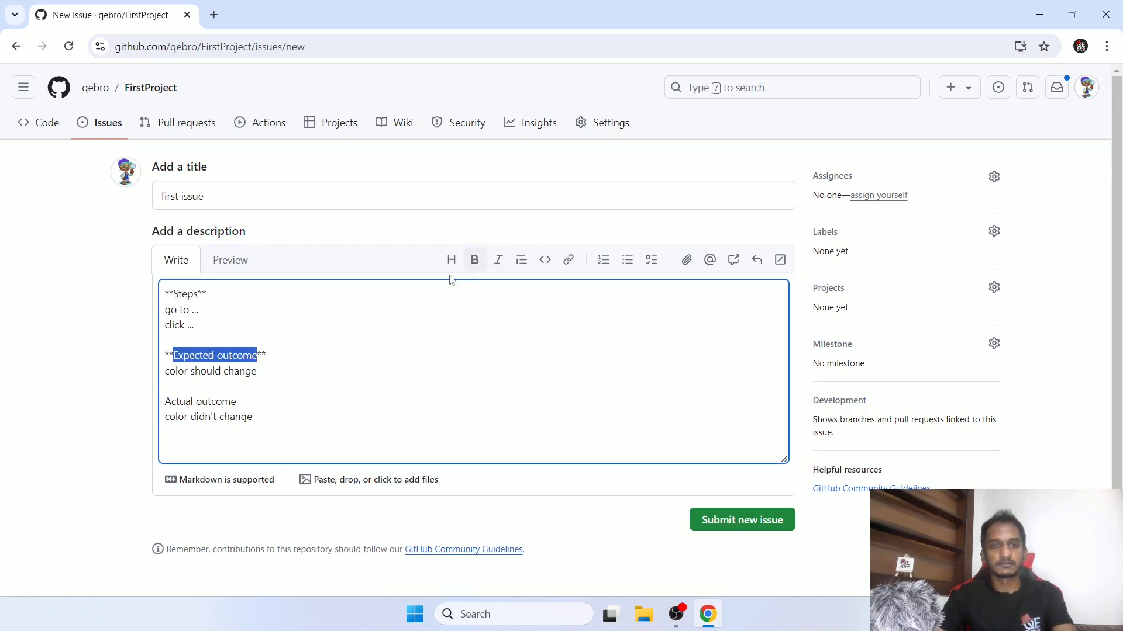
pyautogui.moveTo(236, 402); pyautogui.dragTo(165, 402)
pyautogui.click(475, 260)
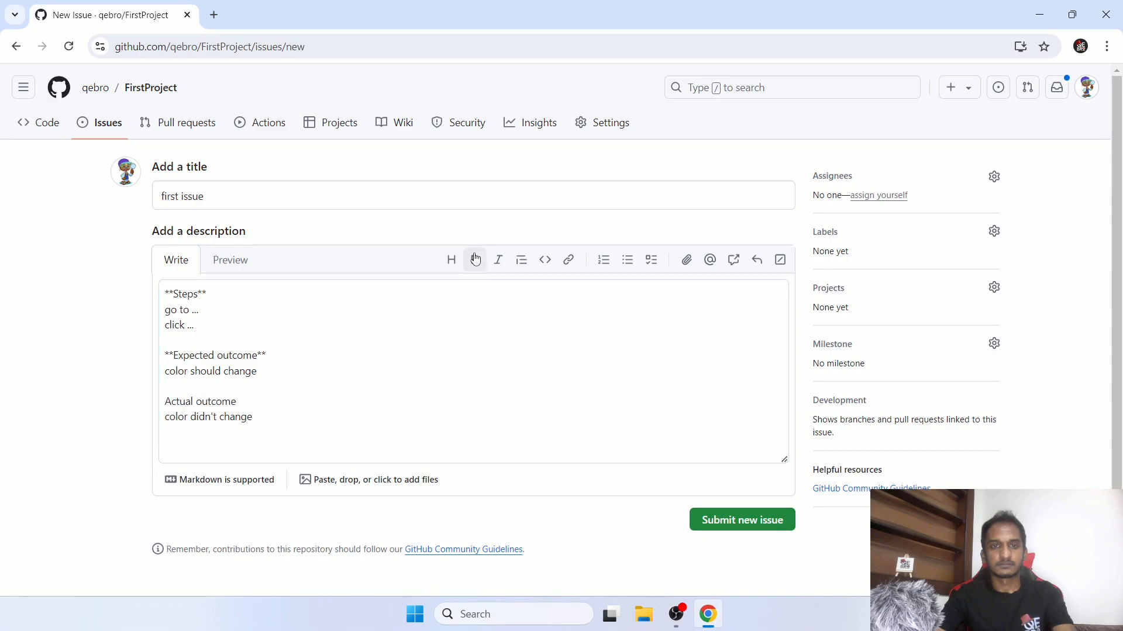
# - Format the lines under "Steps", "Expected outcome" and "Actual outcome" as numbered lists
pyautogui.moveTo(177, 310); pyautogui.dragTo(187, 326)
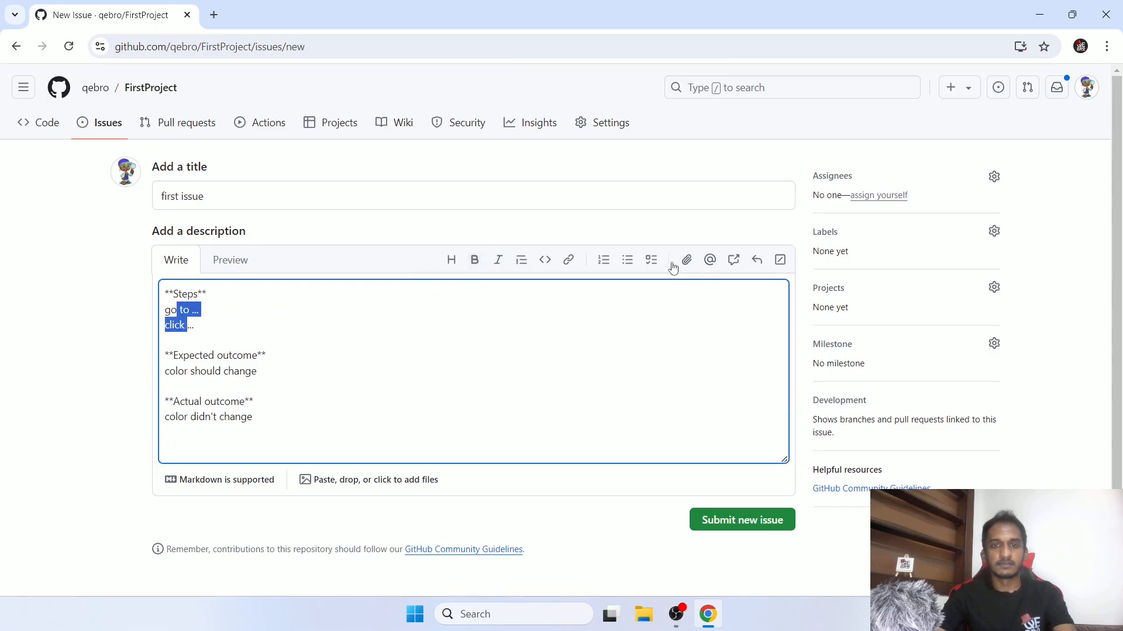
pyautogui.click(610, 265)
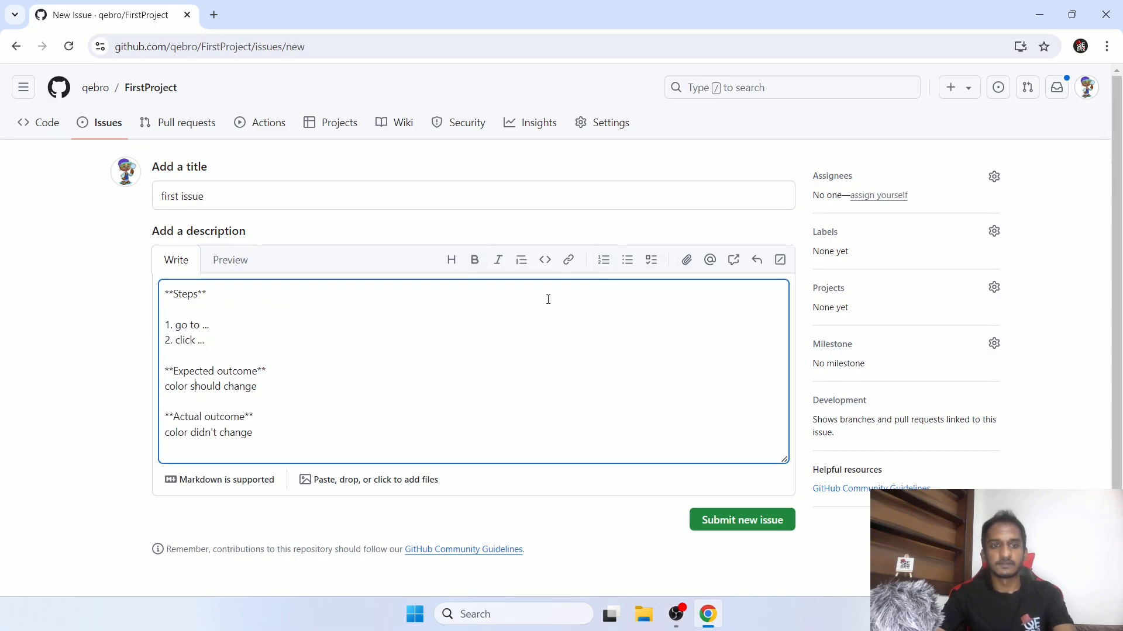
pyautogui.click(611, 265)
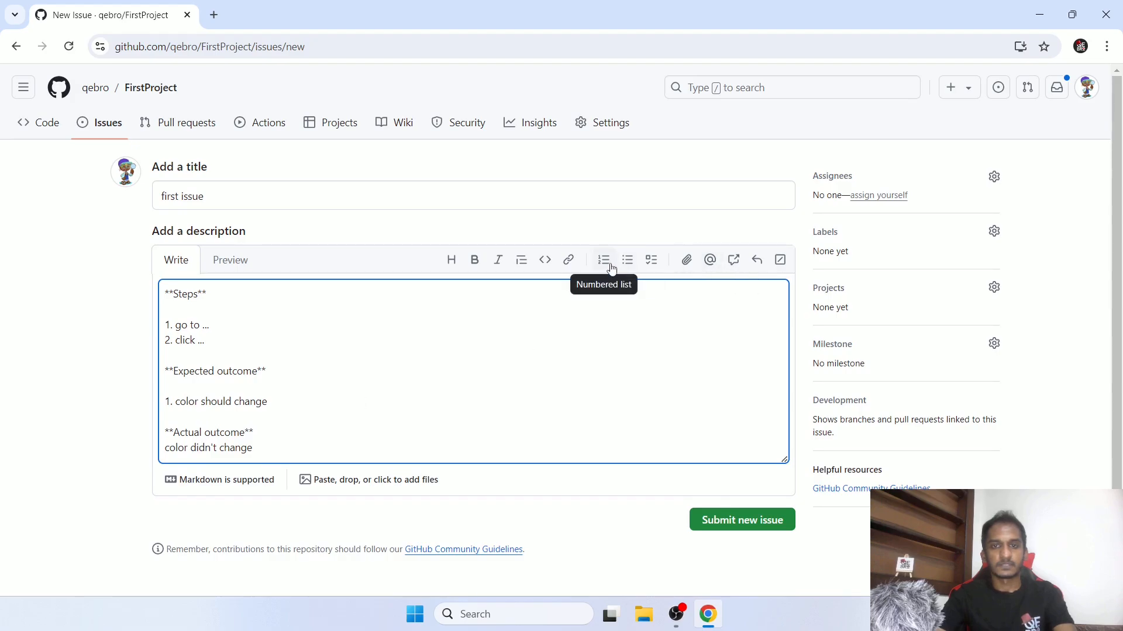
pyautogui.click(611, 264)
# - Preview the formatted issue description and return to editing it
pyautogui.scroll(-1, 536, 353)
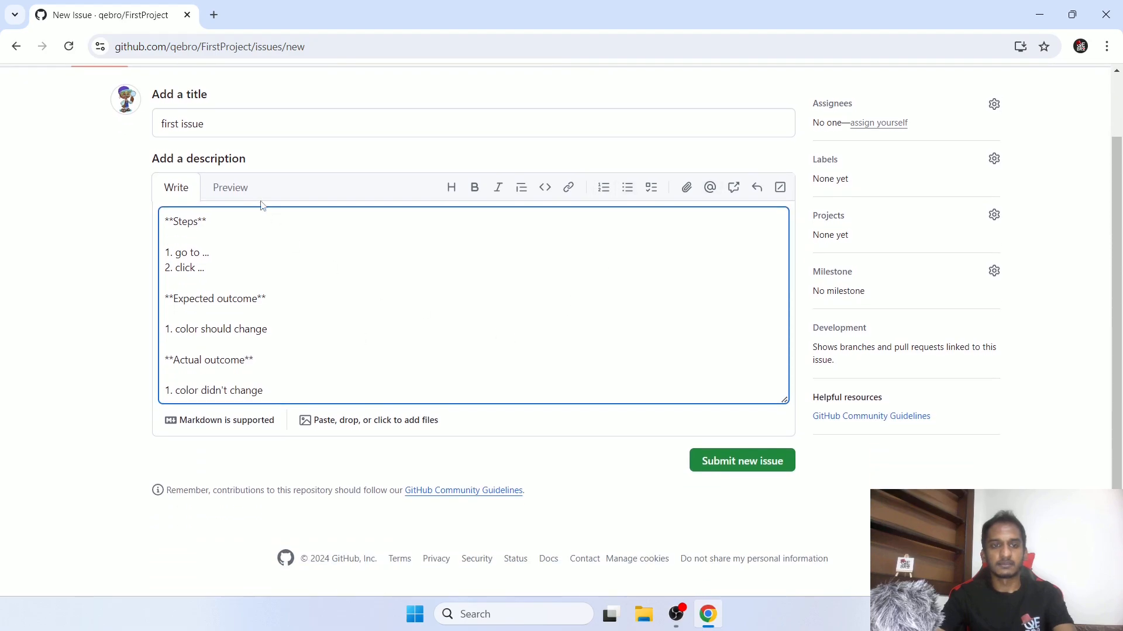
pyautogui.click(230, 197)
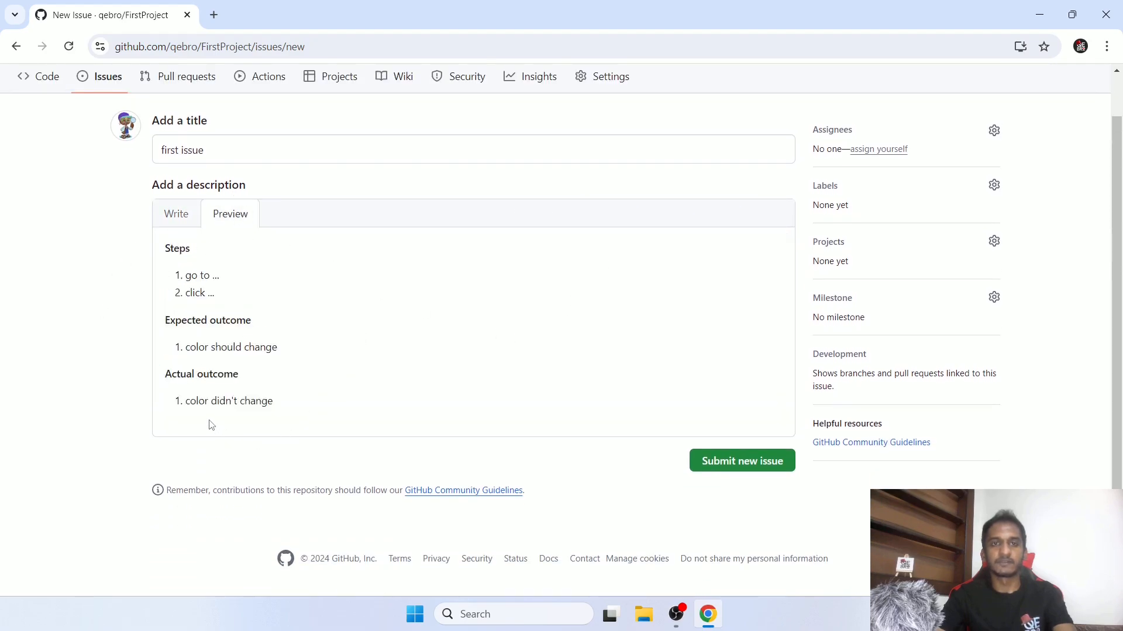
pyautogui.click(193, 218)
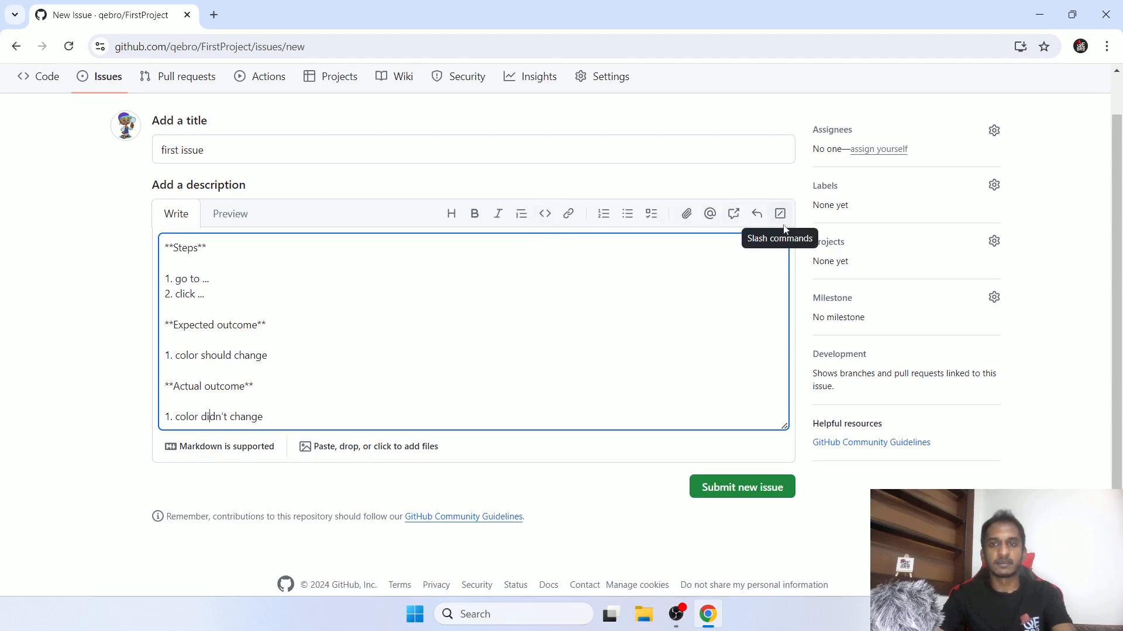
# - Assign the issue to the other collaborator suggested besides the repository owner
pyautogui.scroll(1, 738, 315)
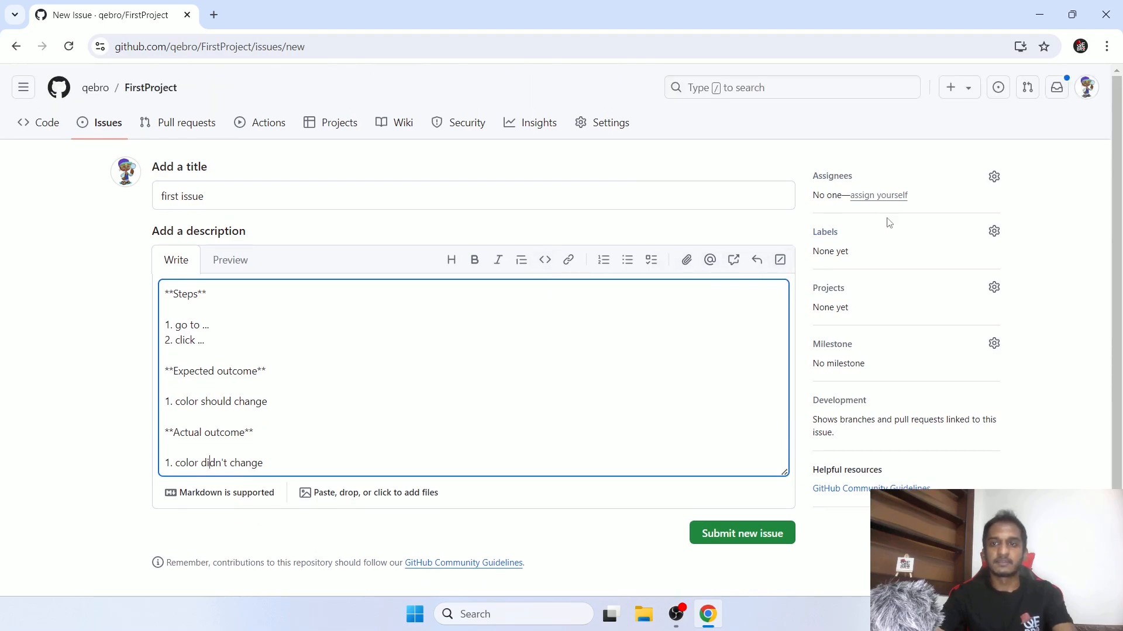
pyautogui.click(994, 177)
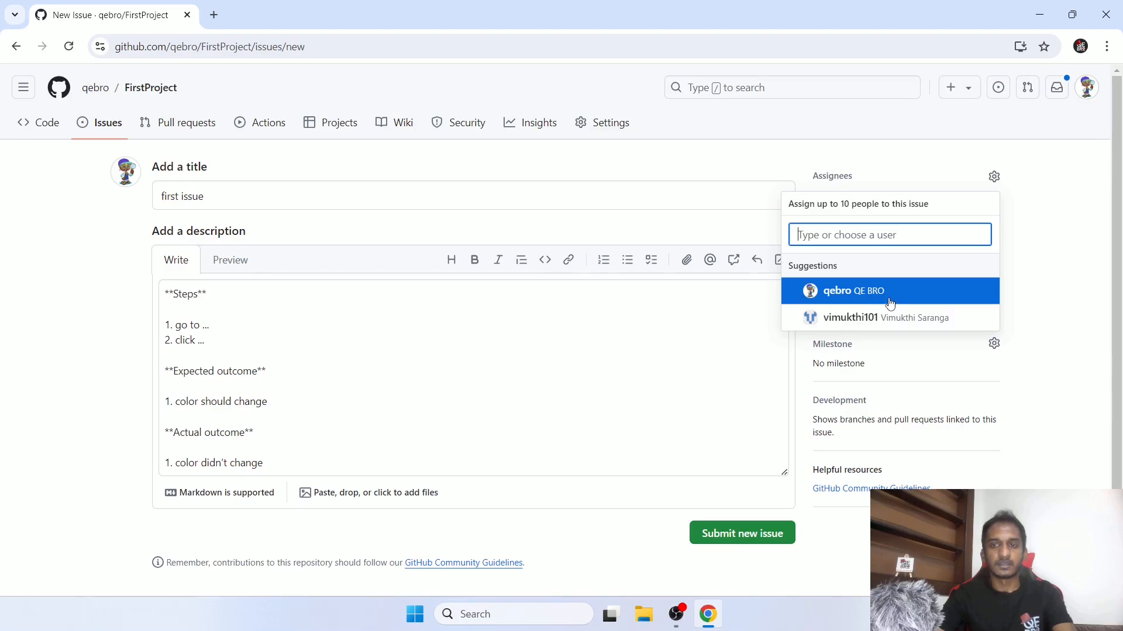
pyautogui.click(866, 321)
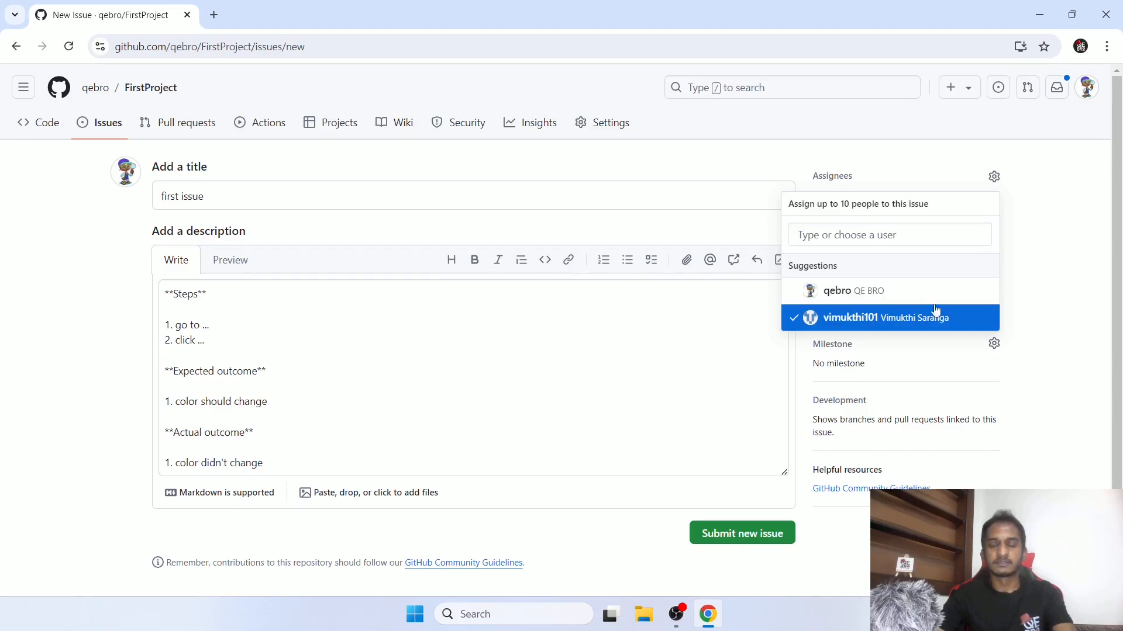
pyautogui.click(1074, 262)
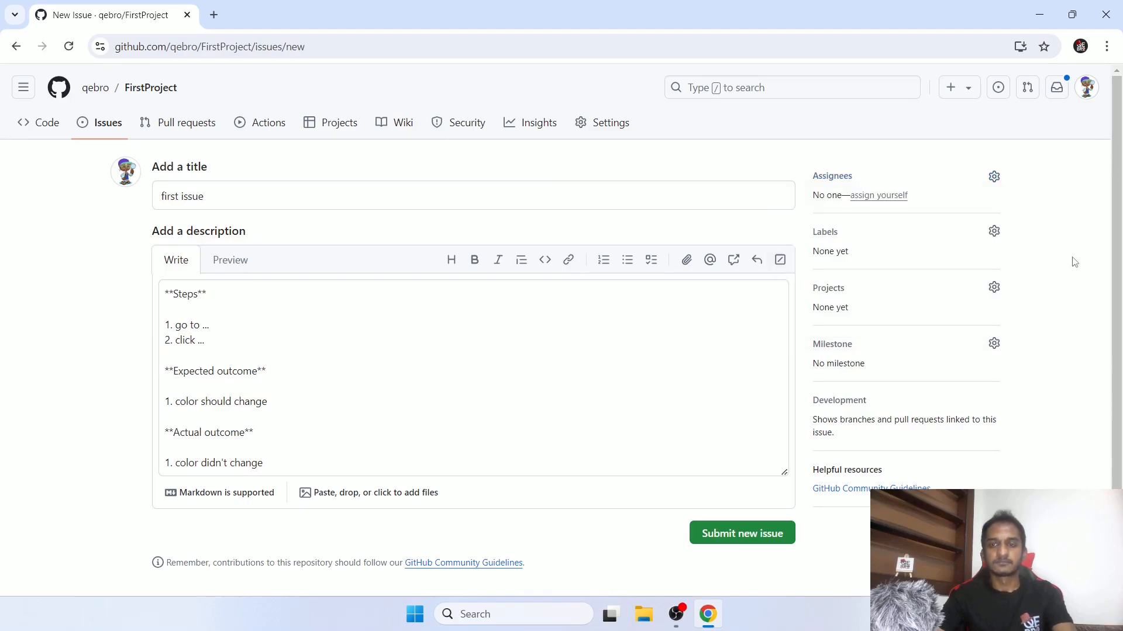
# - Apply the labels "bug" and "good first issue" to the issue
pyautogui.click(995, 235)
pyautogui.scroll(-1, 1011, 271)
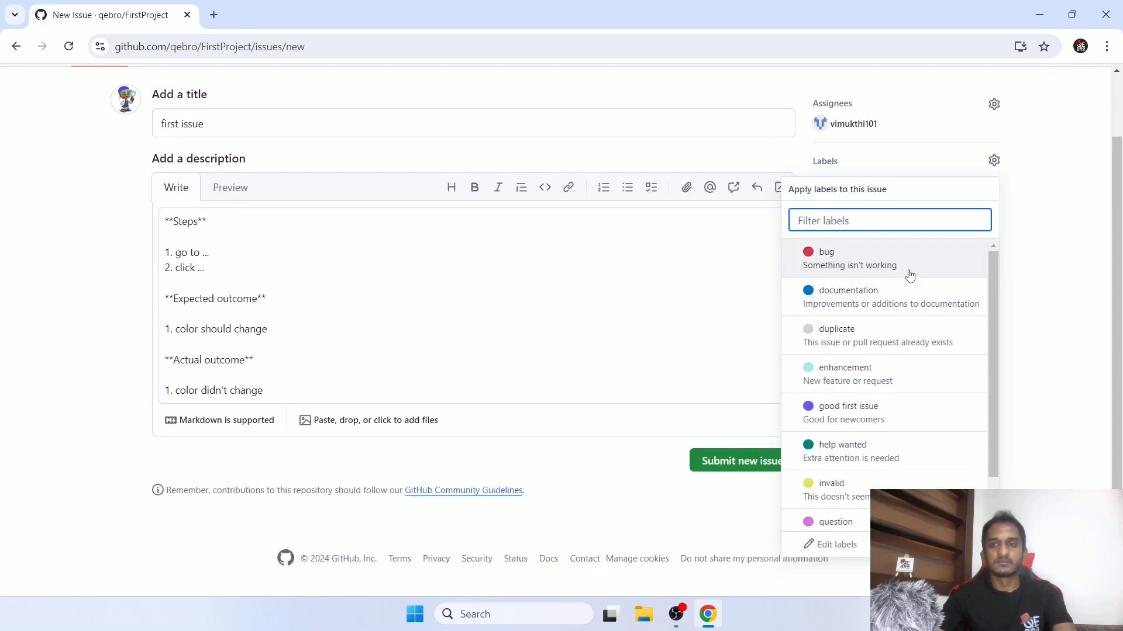
pyautogui.click(909, 273)
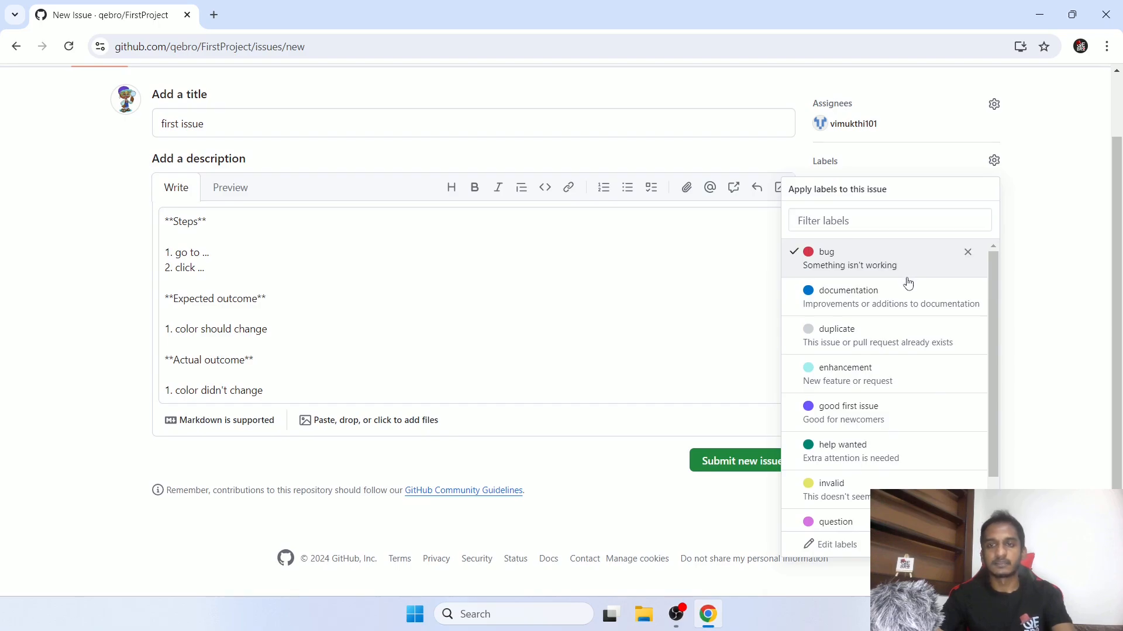
pyautogui.scroll(-1, 908, 304)
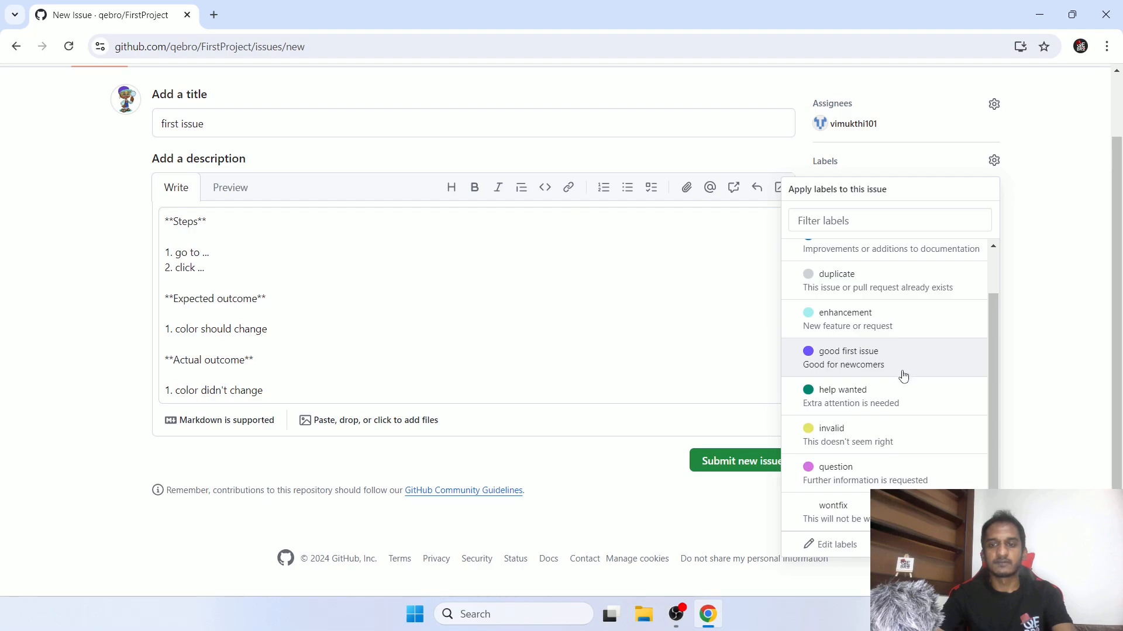
pyautogui.scroll(1, 890, 466)
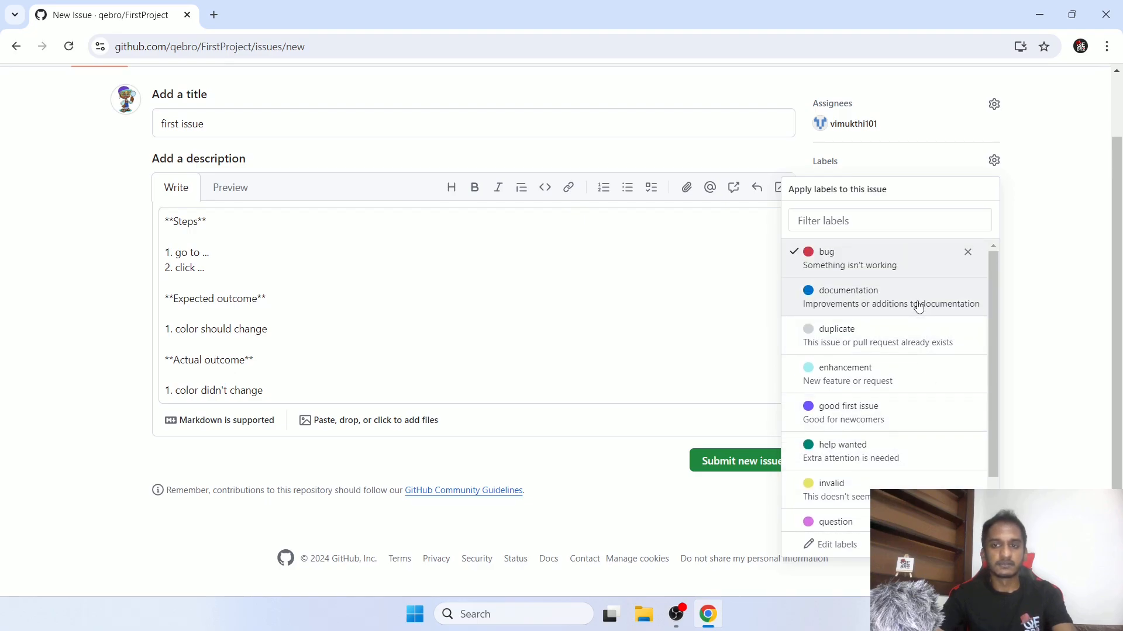
pyautogui.click(907, 419)
pyautogui.click(1019, 338)
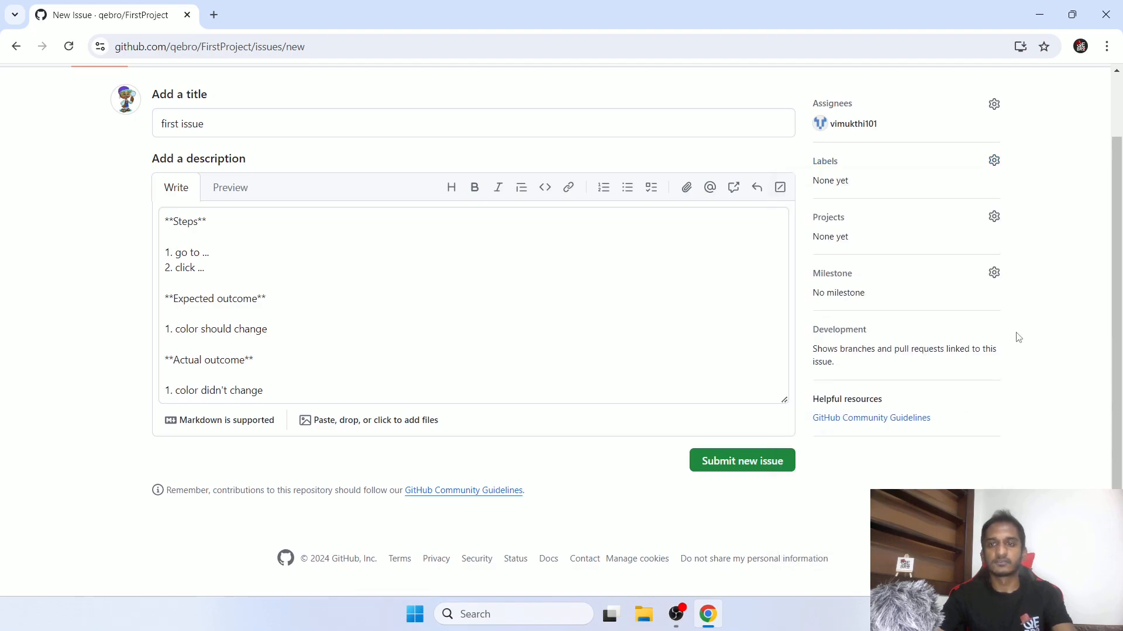
# - Review the completed issue form and submit the new issue
pyautogui.scroll(1, 1031, 225)
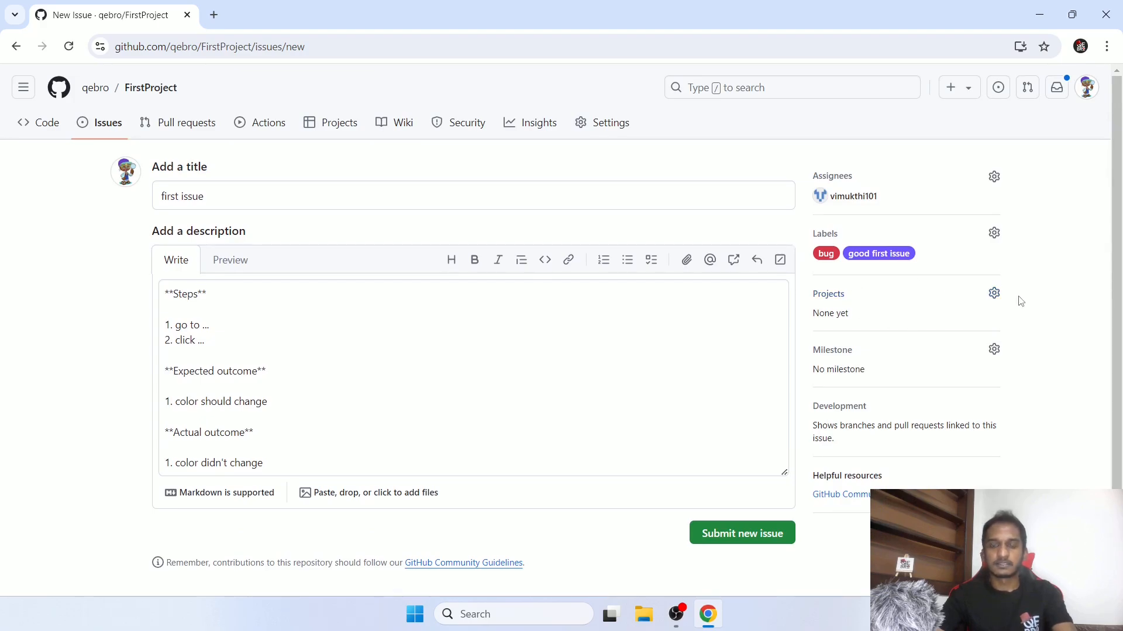
pyautogui.scroll(-2, 1020, 301)
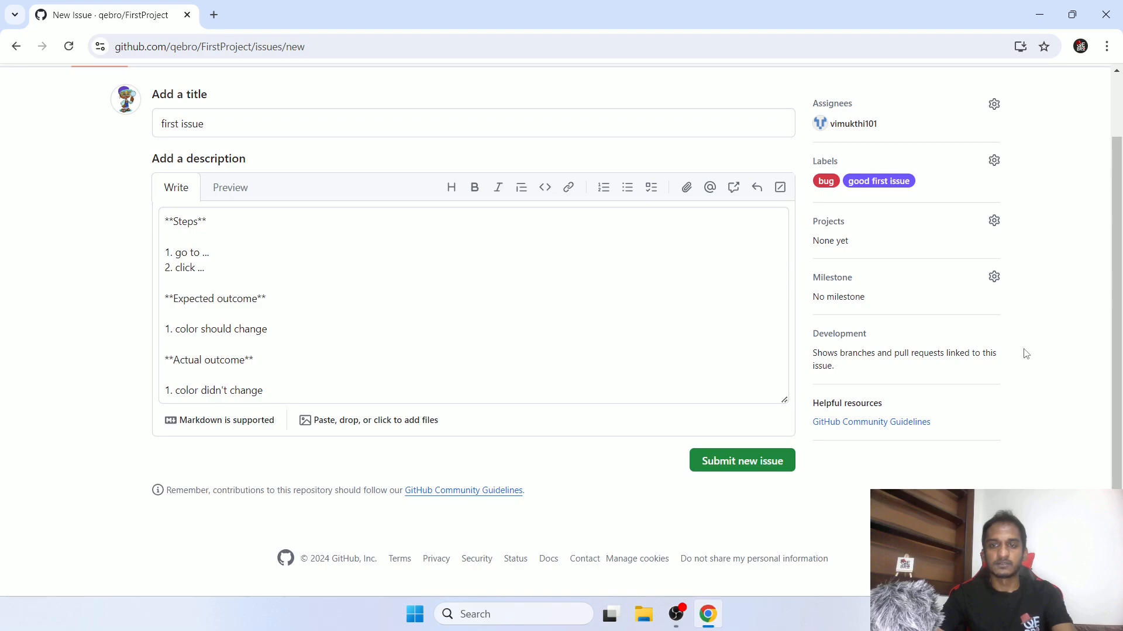
pyautogui.scroll(2, 1020, 362)
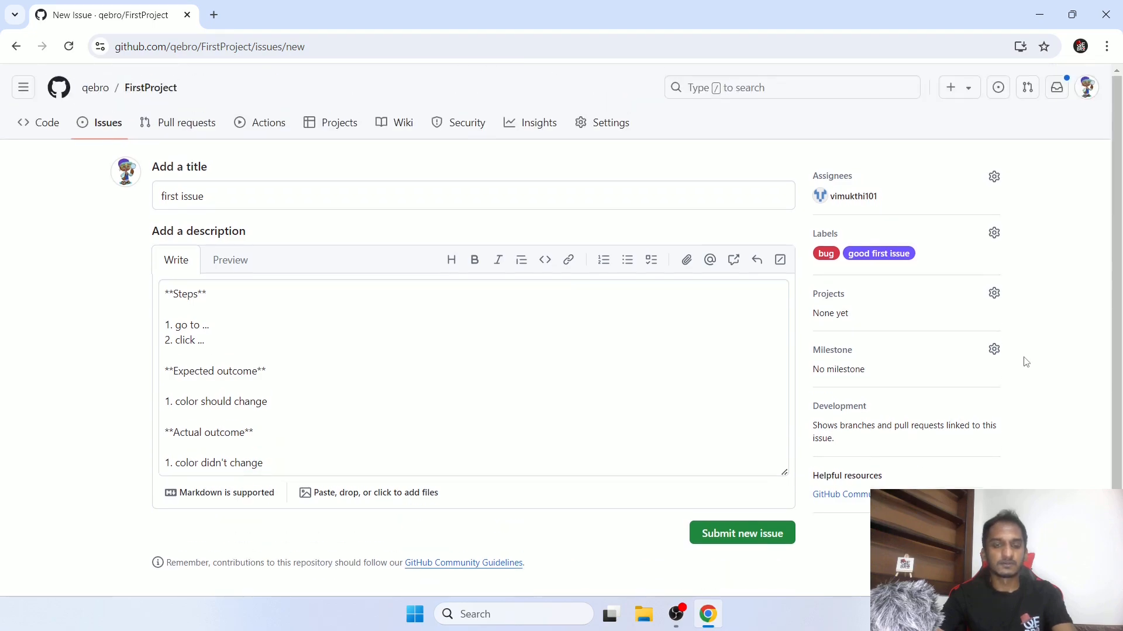
pyautogui.scroll(-2, 1023, 374)
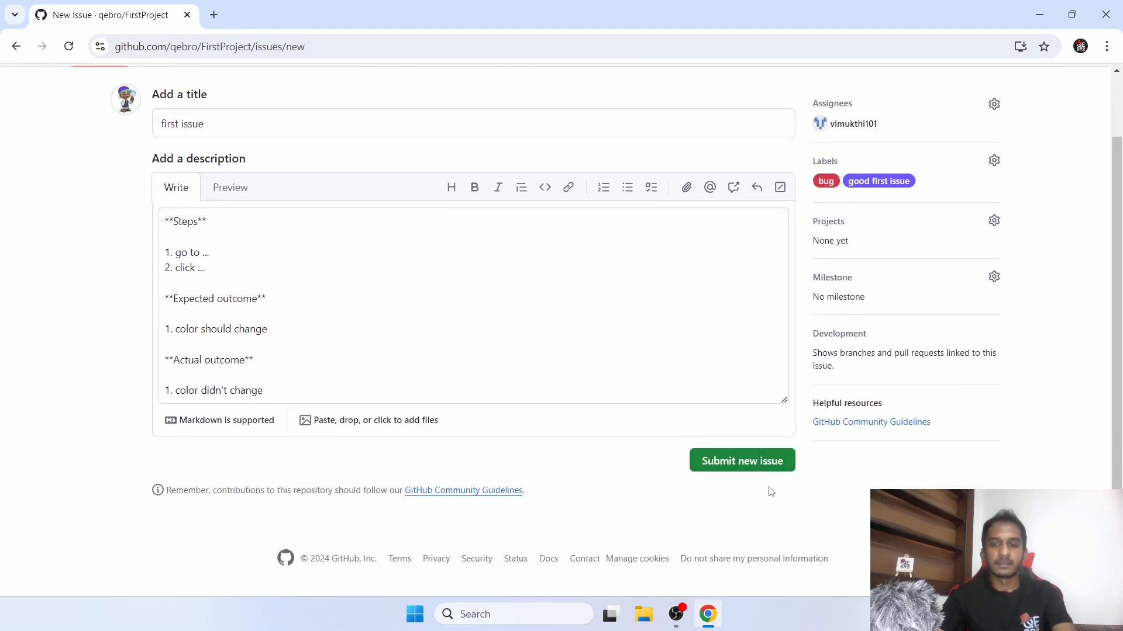
pyautogui.click(736, 465)
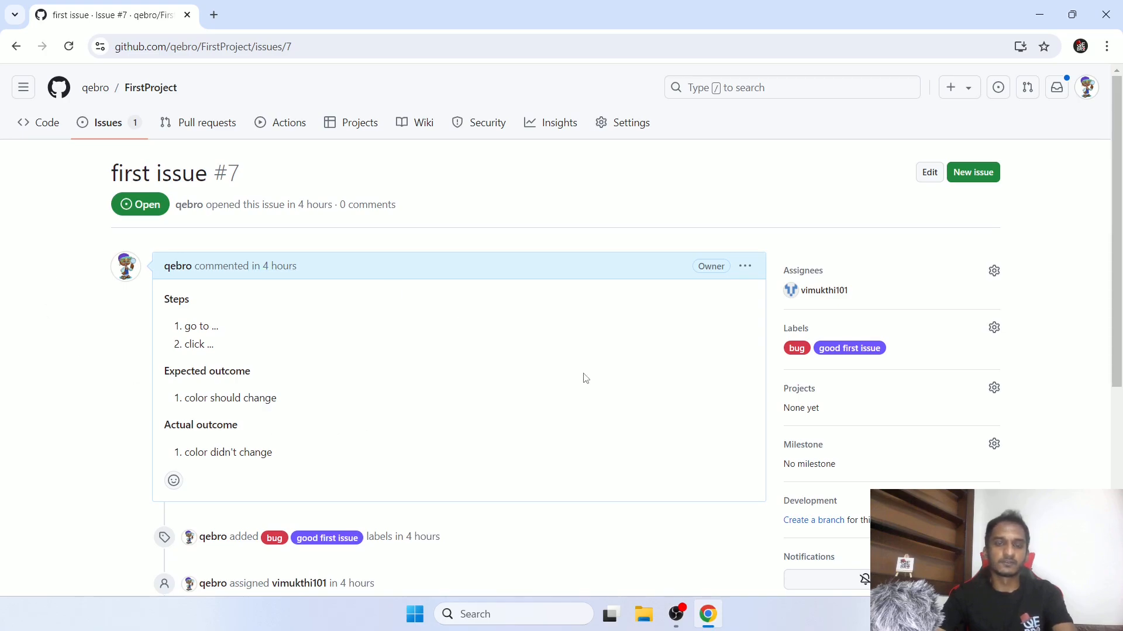
# - Examine the created issue's page and compare the issue number in its title with the one in the page address
pyautogui.scroll(-6, 585, 380)
pyautogui.scroll(6, 584, 381)
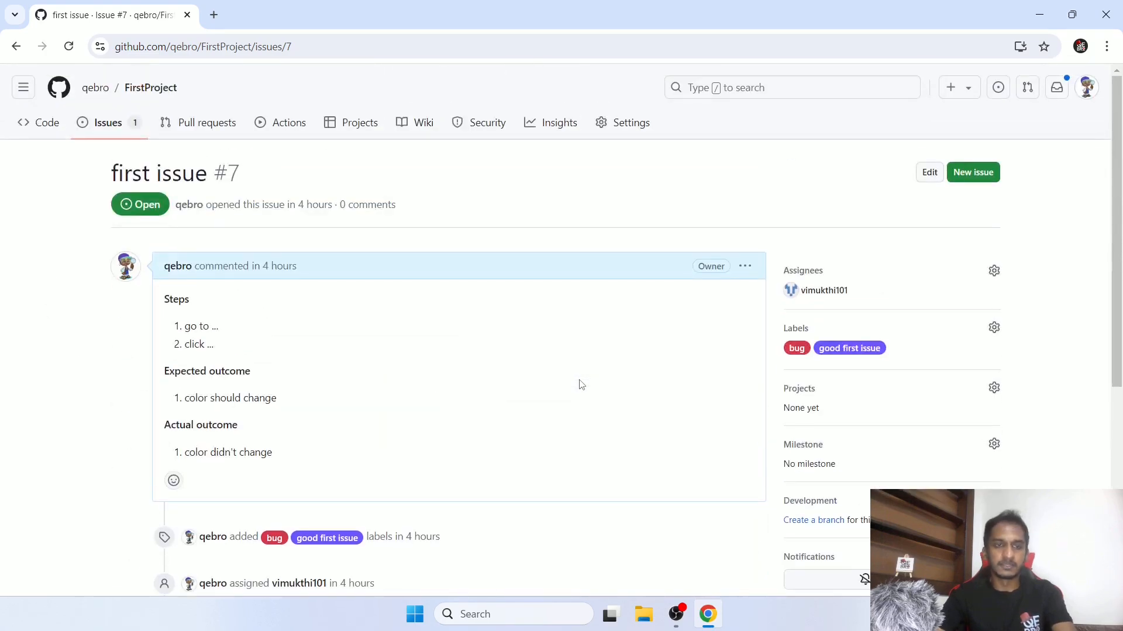
pyautogui.moveTo(103, 179); pyautogui.dragTo(257, 177)
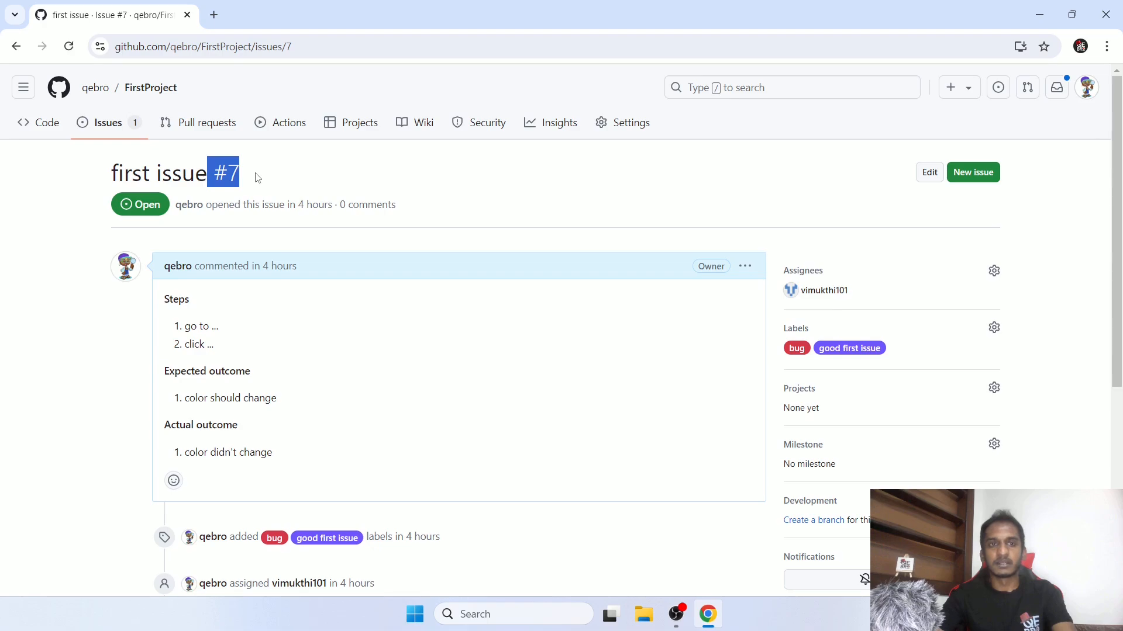
pyautogui.moveTo(285, 46); pyautogui.dragTo(340, 52)
pyautogui.click(345, 170)
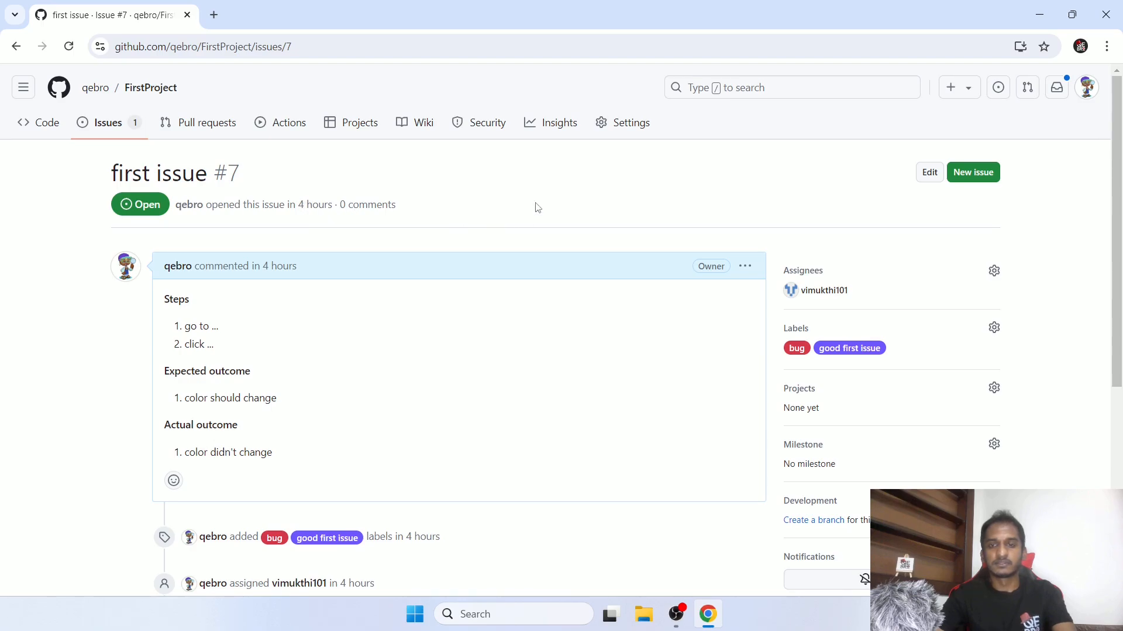
# - Examine the issue's description, its label and assignment history, and the comment section beneath
pyautogui.scroll(-3, 477, 207)
pyautogui.moveTo(170, 153); pyautogui.dragTo(251, 324)
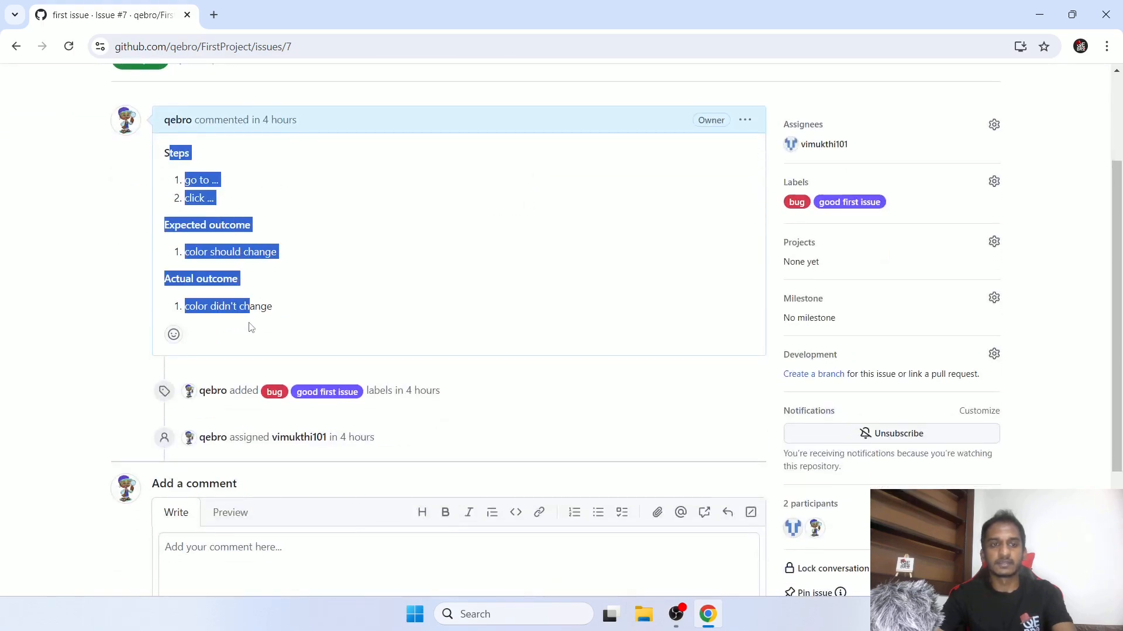
pyautogui.click(424, 271)
pyautogui.scroll(-1, 423, 268)
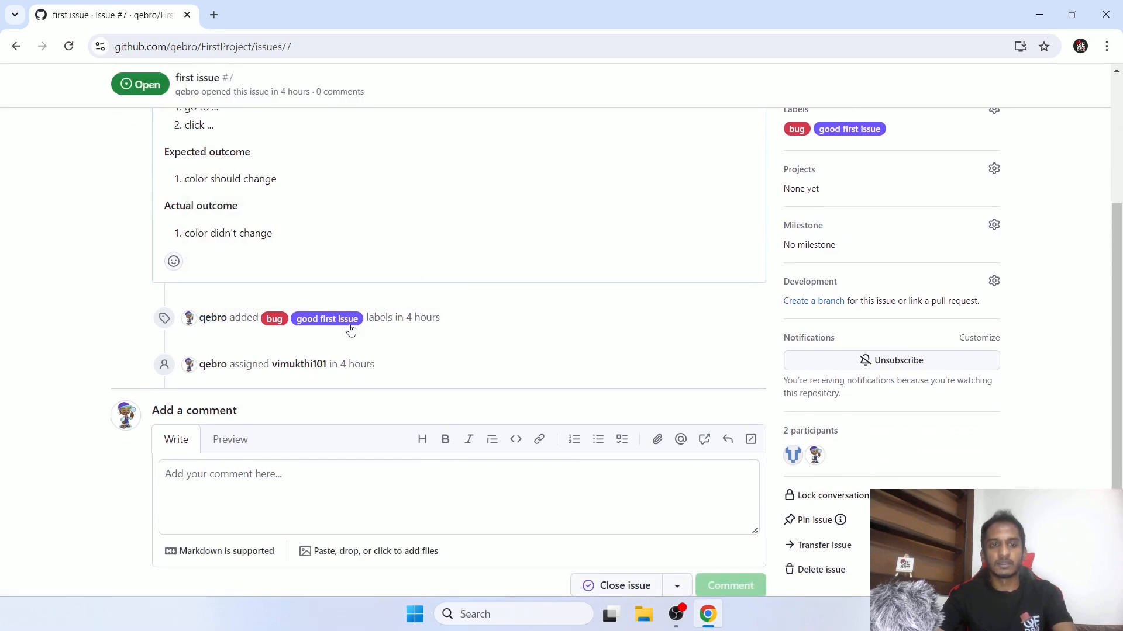
pyautogui.scroll(-1, 464, 371)
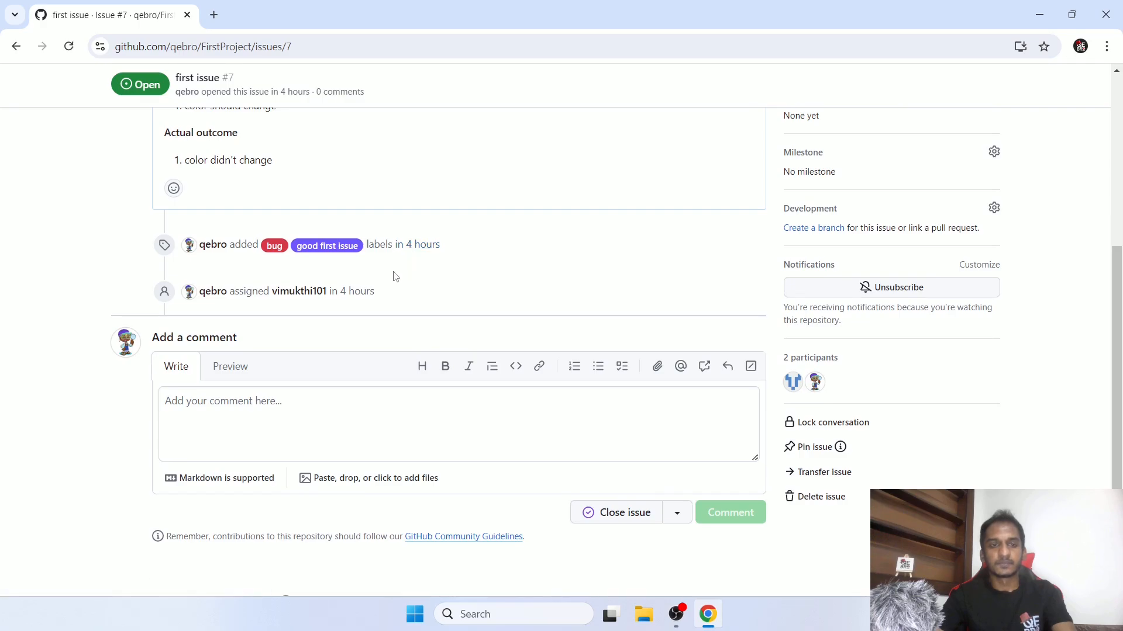
pyautogui.moveTo(218, 299)
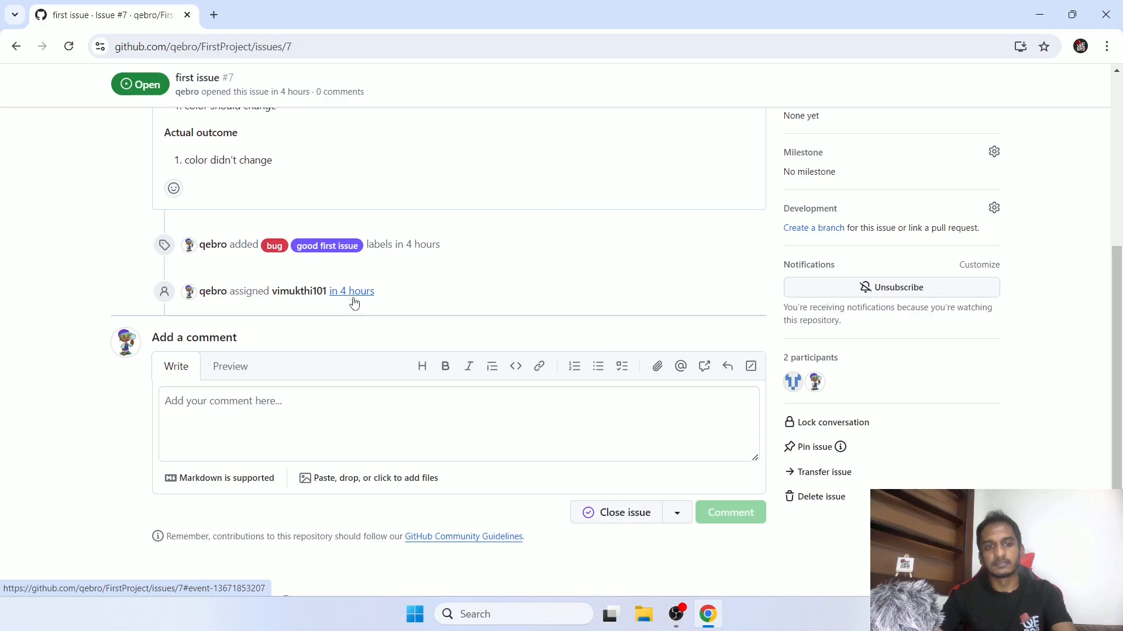
pyautogui.scroll(-1, 370, 308)
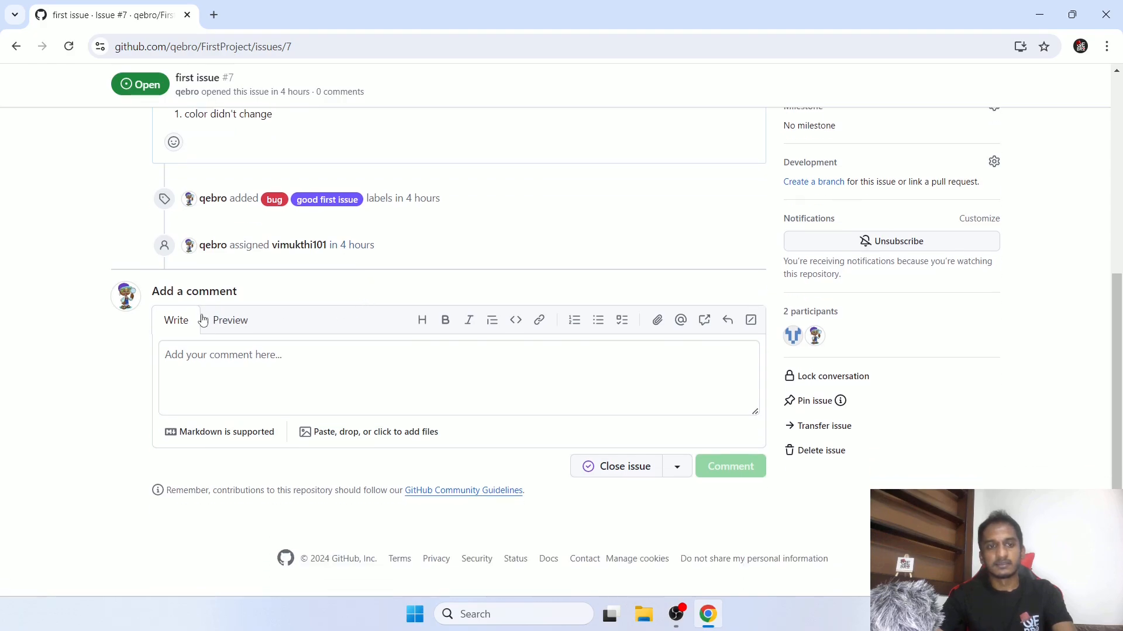
pyautogui.scroll(3, 353, 321)
pyautogui.scroll(3, 353, 321)
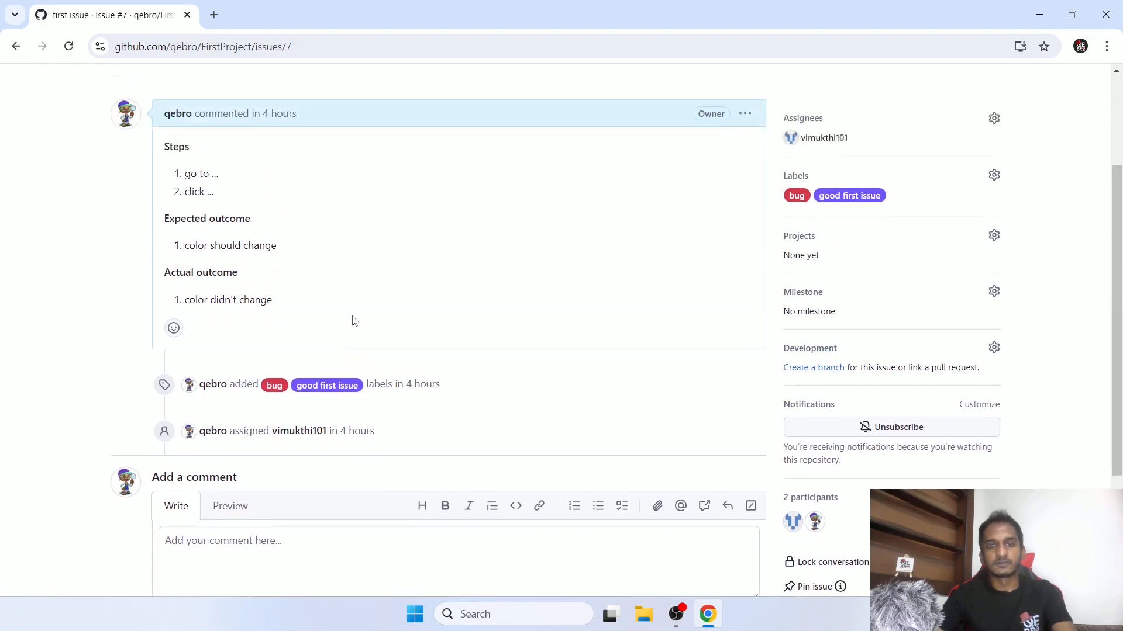
pyautogui.scroll(-6, 353, 321)
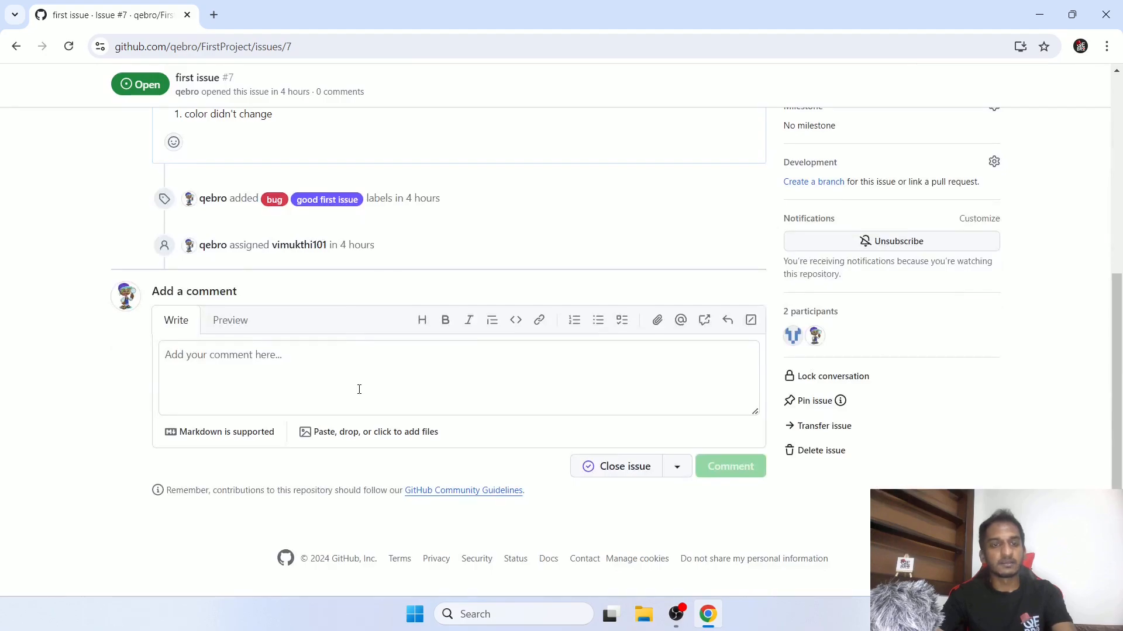
# - Post a comment on the issue reading "here are some other useful info" with a second line of "......"
pyautogui.click(304, 372)
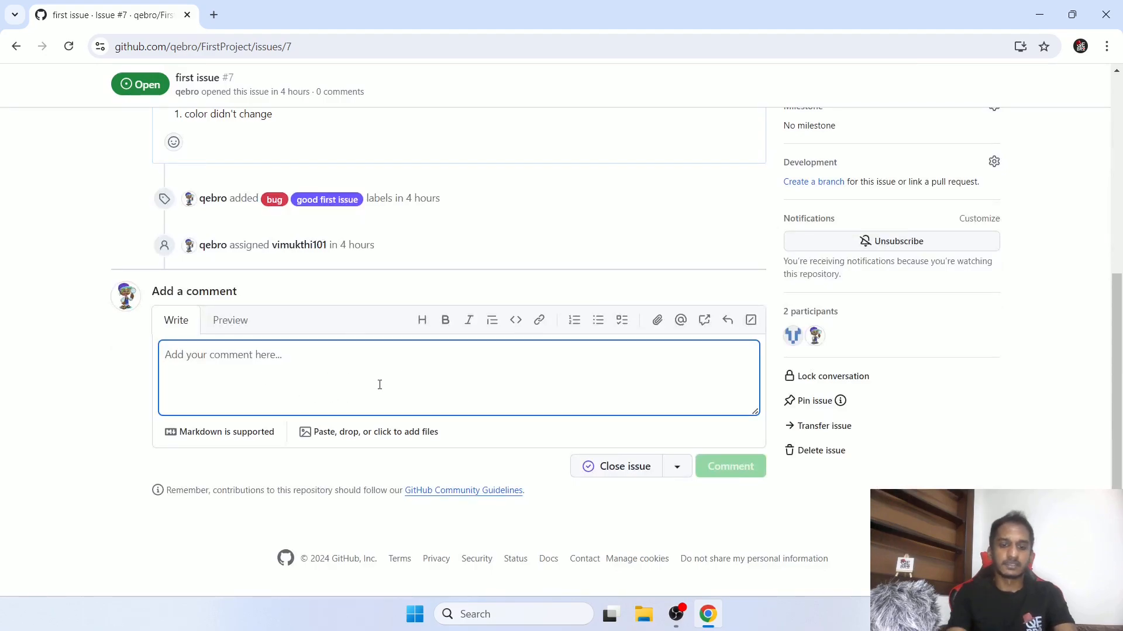
pyautogui.write('her')
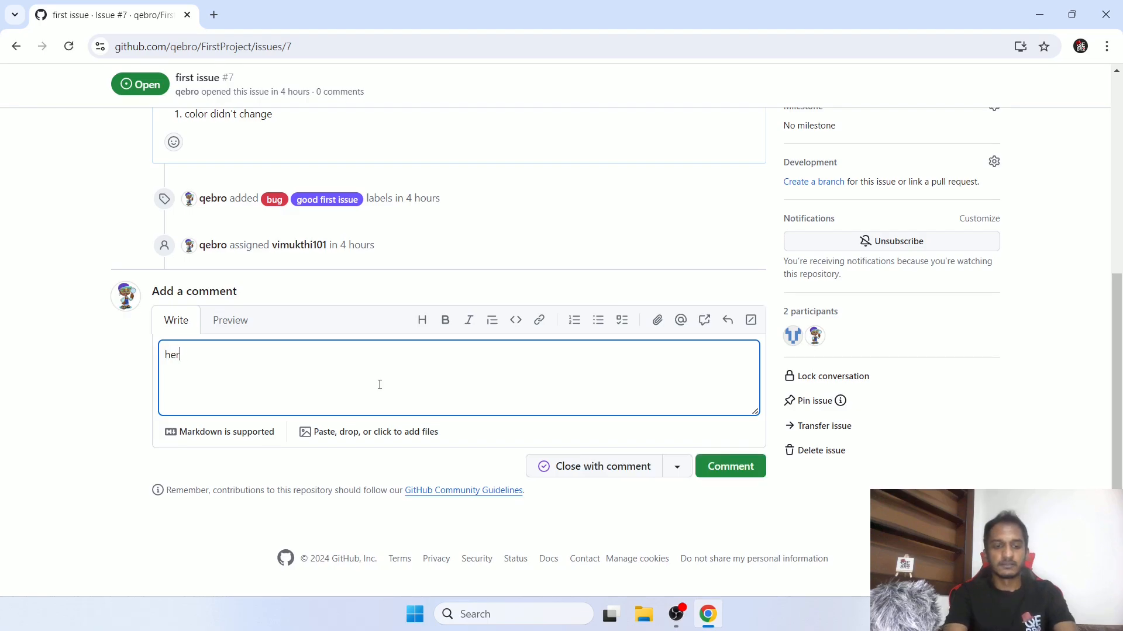
pyautogui.write('e are some oth')
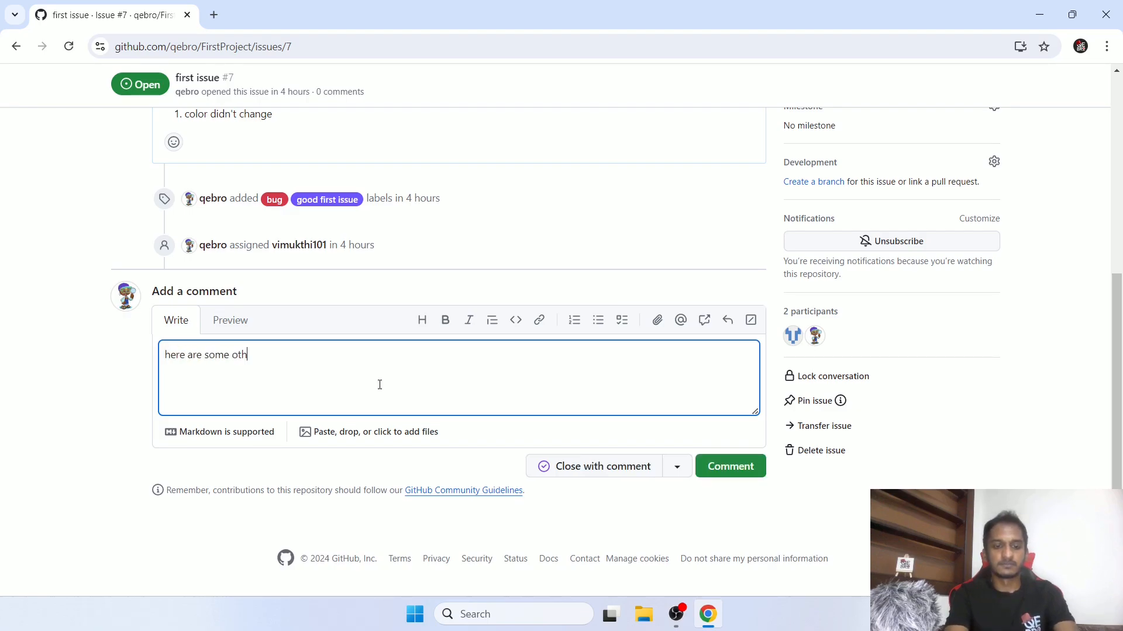
pyautogui.write('er useful info')
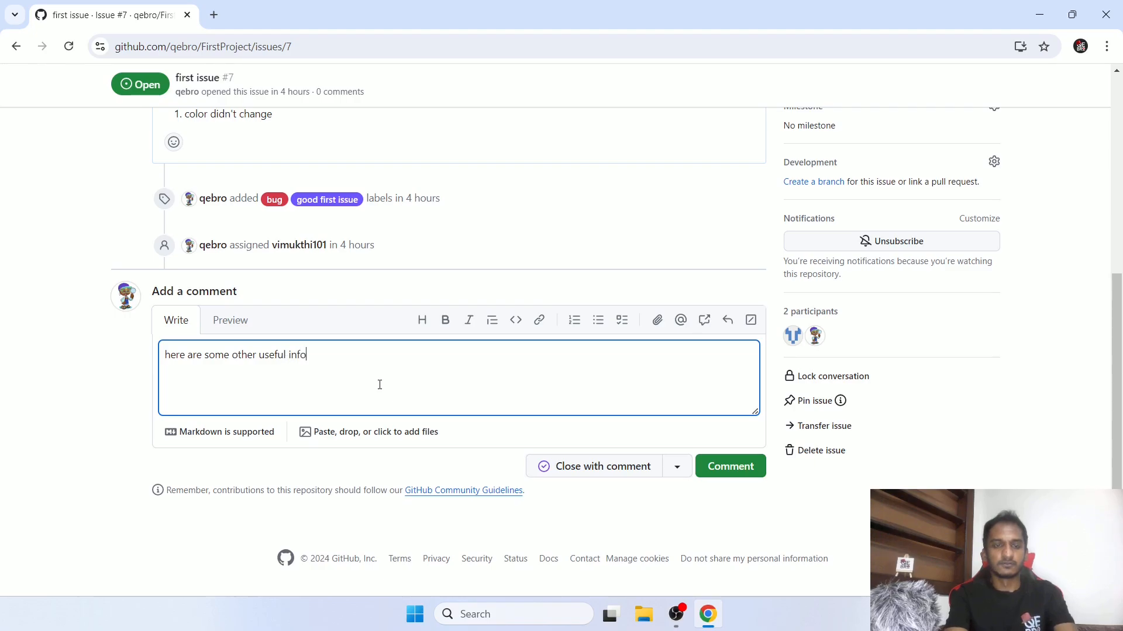
pyautogui.press('Return')
pyautogui.write('......')
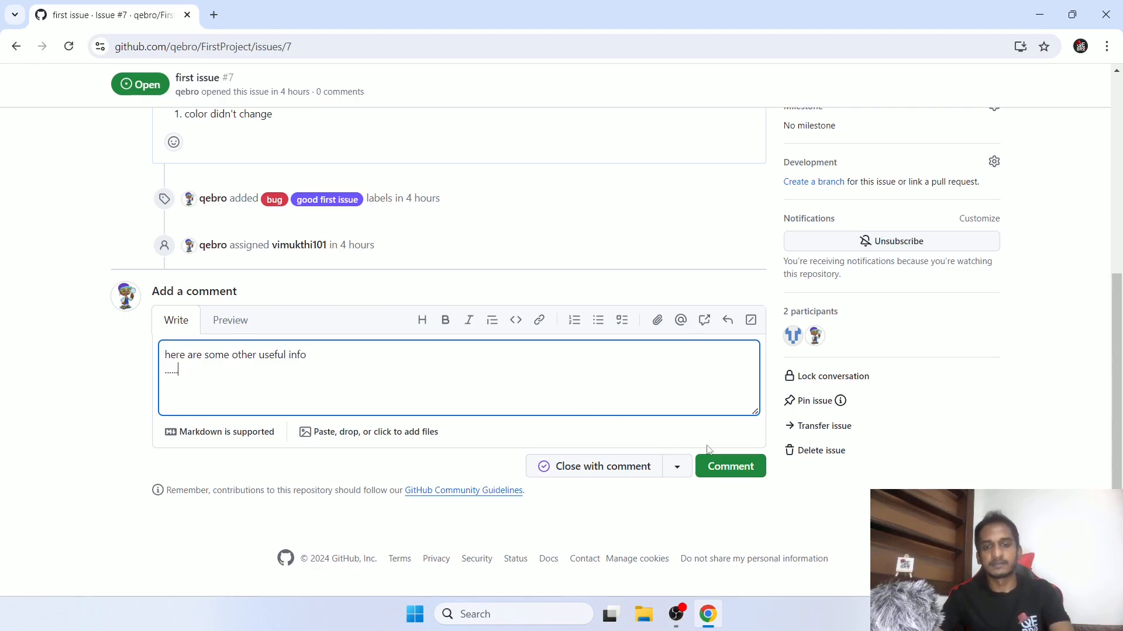
pyautogui.click(719, 476)
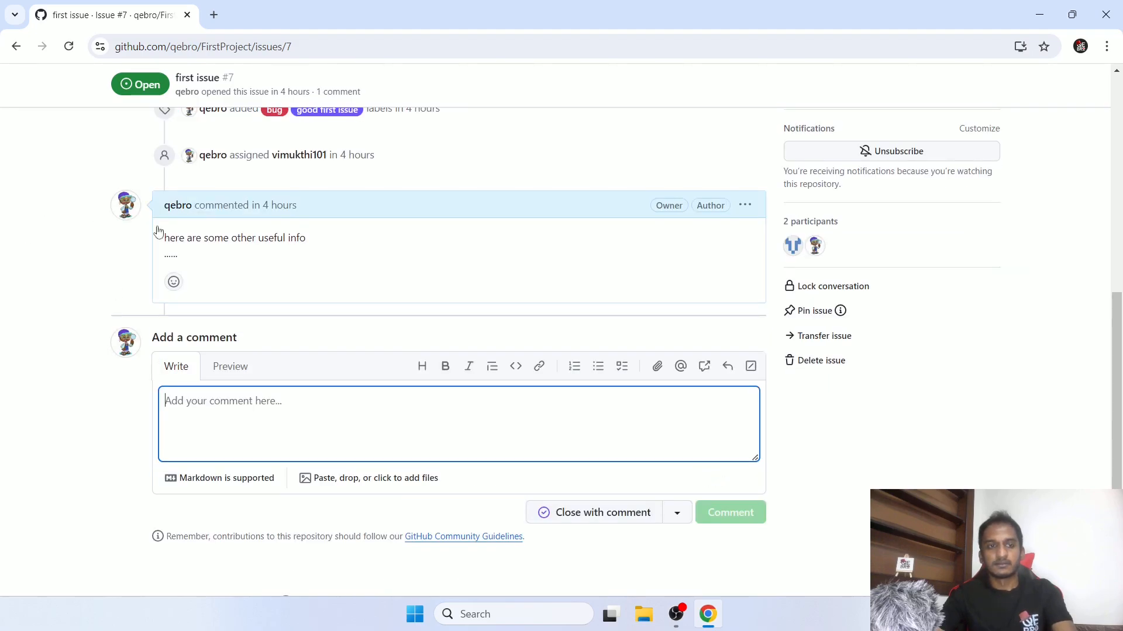
# - React to the issue's description with a thumbs up and to the follow-up comment with a heart
pyautogui.scroll(3, 158, 233)
pyautogui.scroll(4, 257, 353)
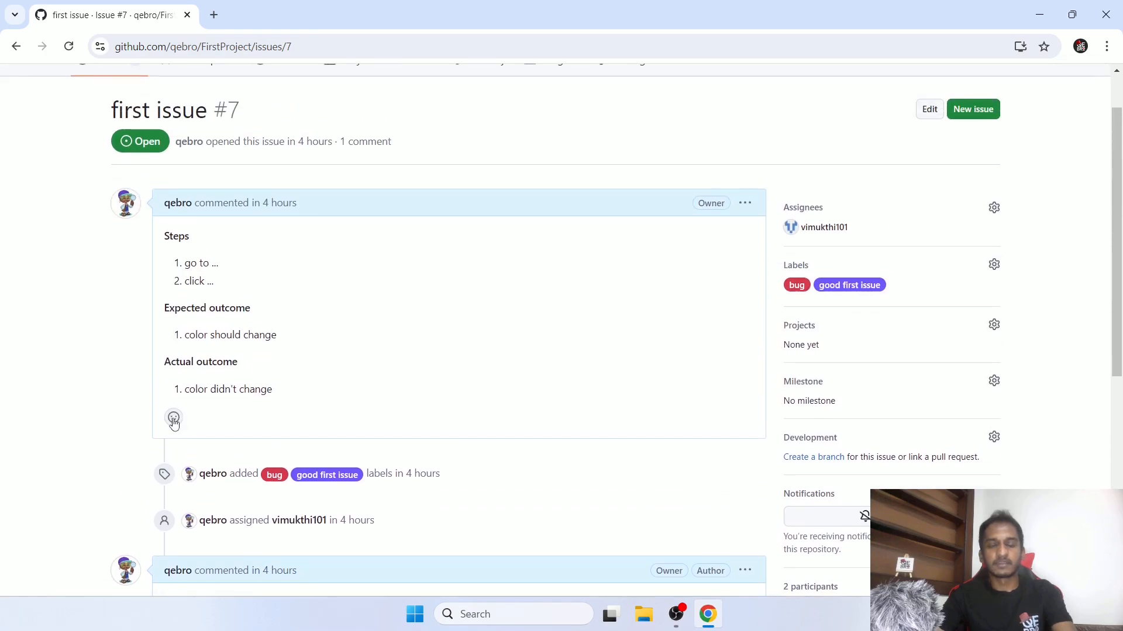
pyautogui.click(174, 417)
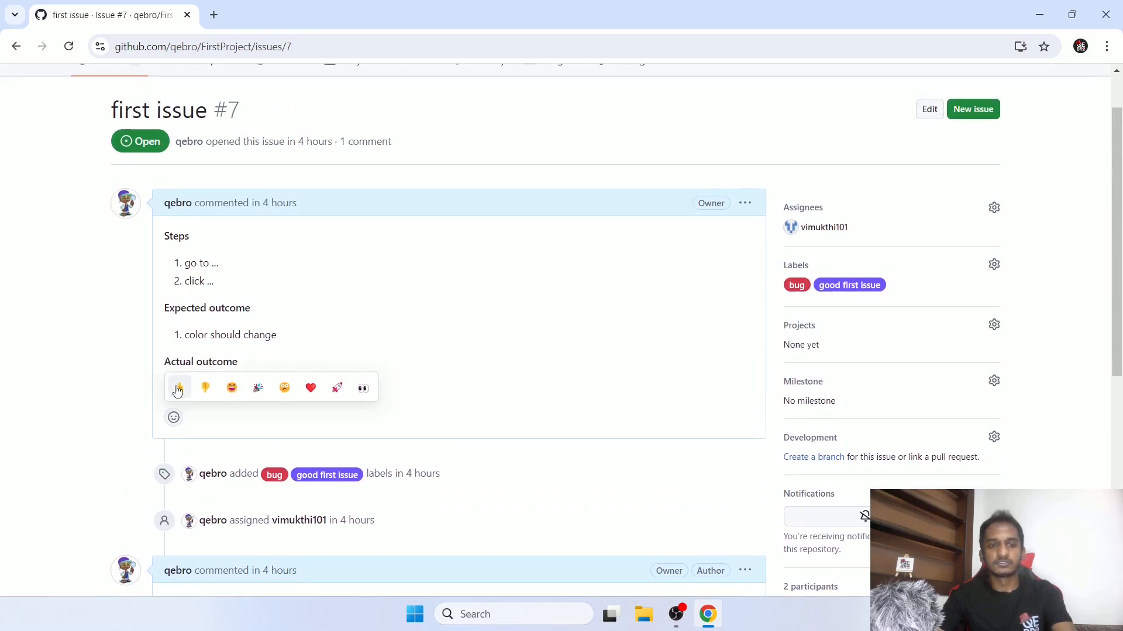
pyautogui.click(177, 389)
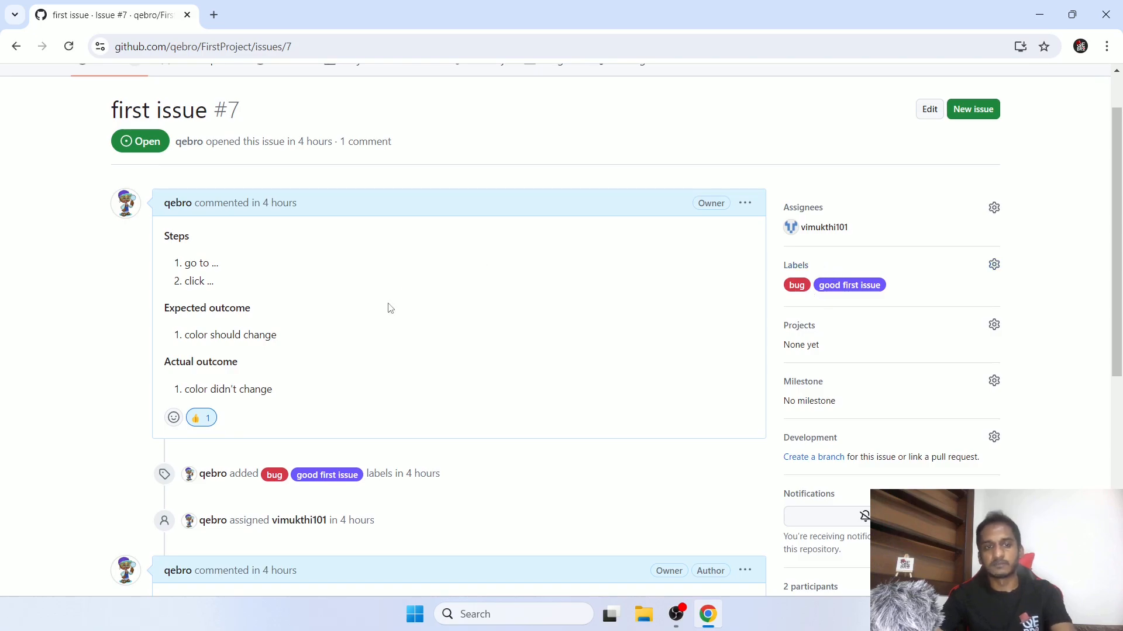
pyautogui.scroll(-3, 319, 360)
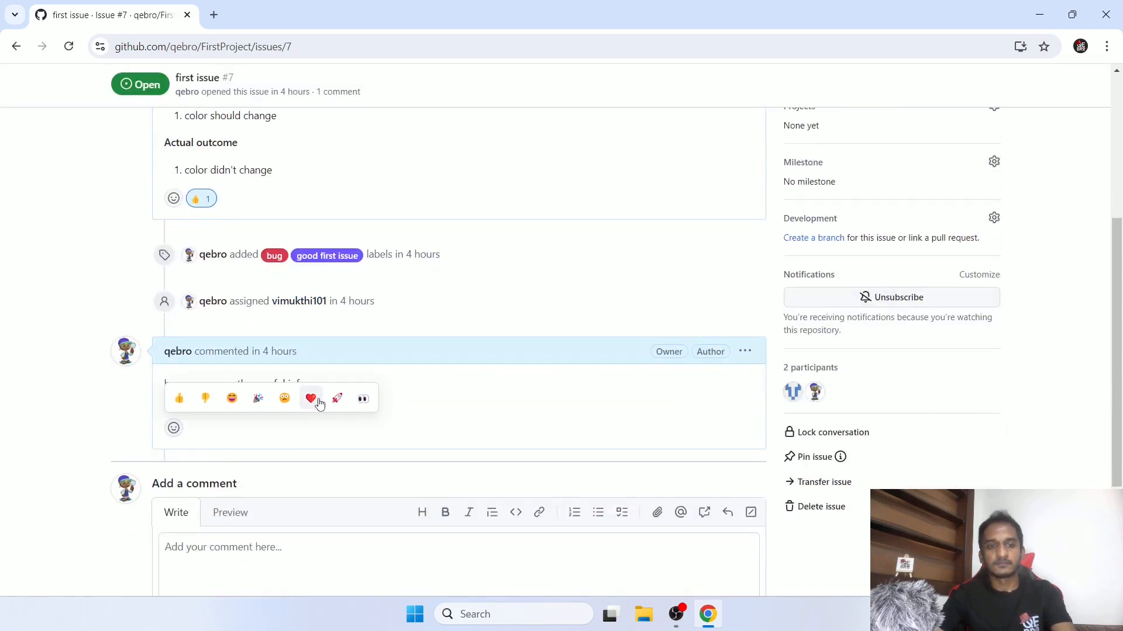
pyautogui.click(311, 399)
# - Copy the link to the issue's description and view it in a separate browser tab, closing that tab when done
pyautogui.scroll(3, 578, 431)
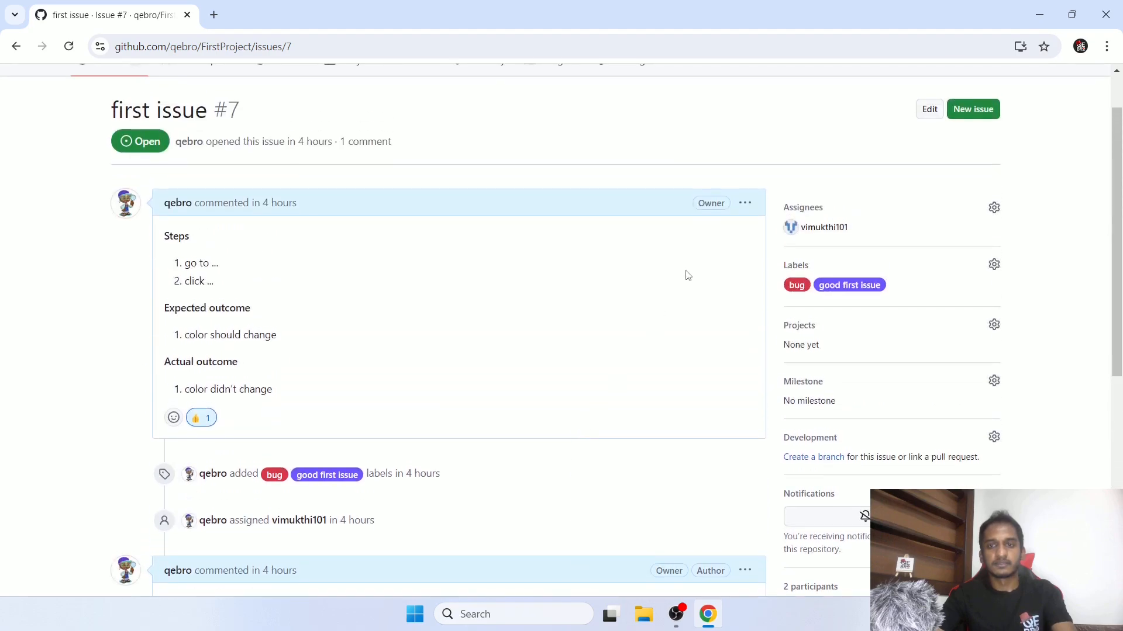
pyautogui.click(751, 208)
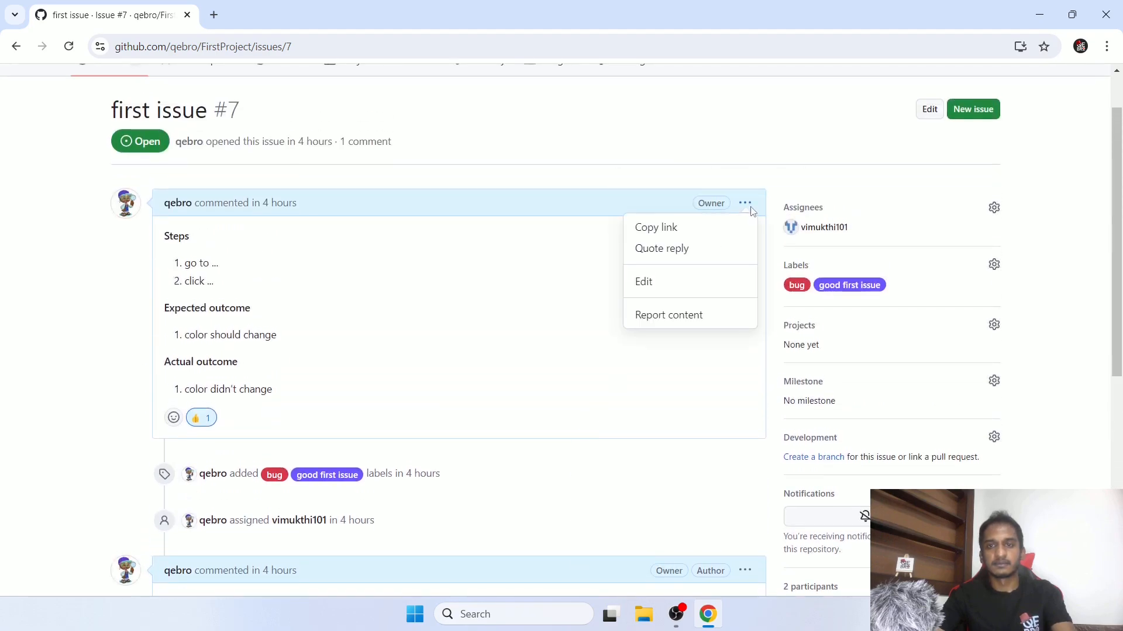
pyautogui.click(712, 228)
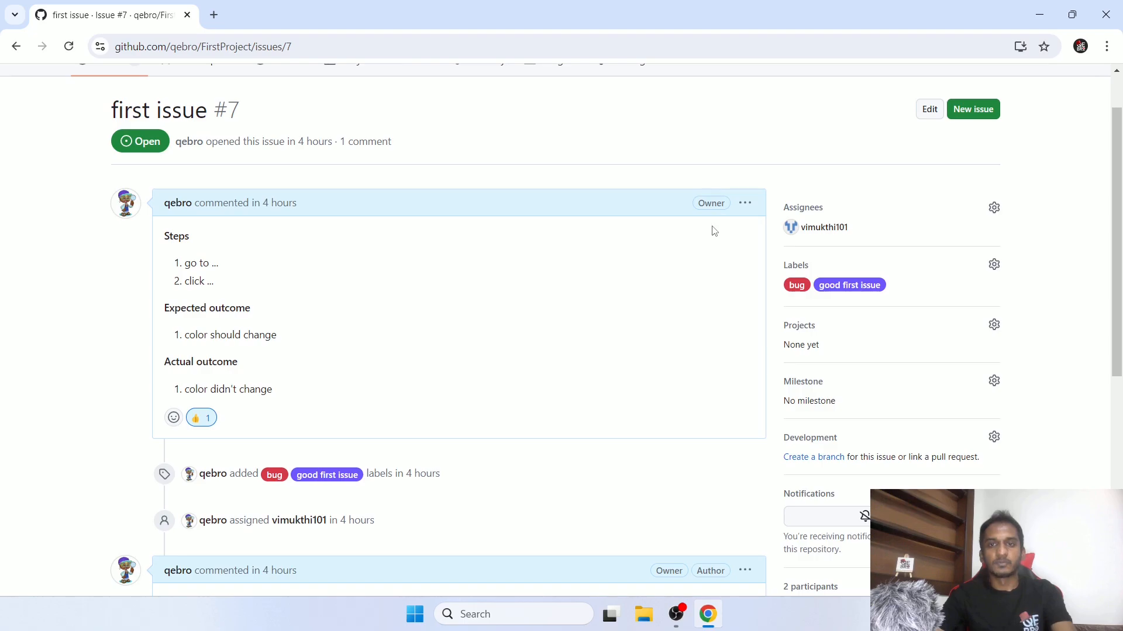
pyautogui.click(214, 14)
pyautogui.hotkey('ctrl', 'v')
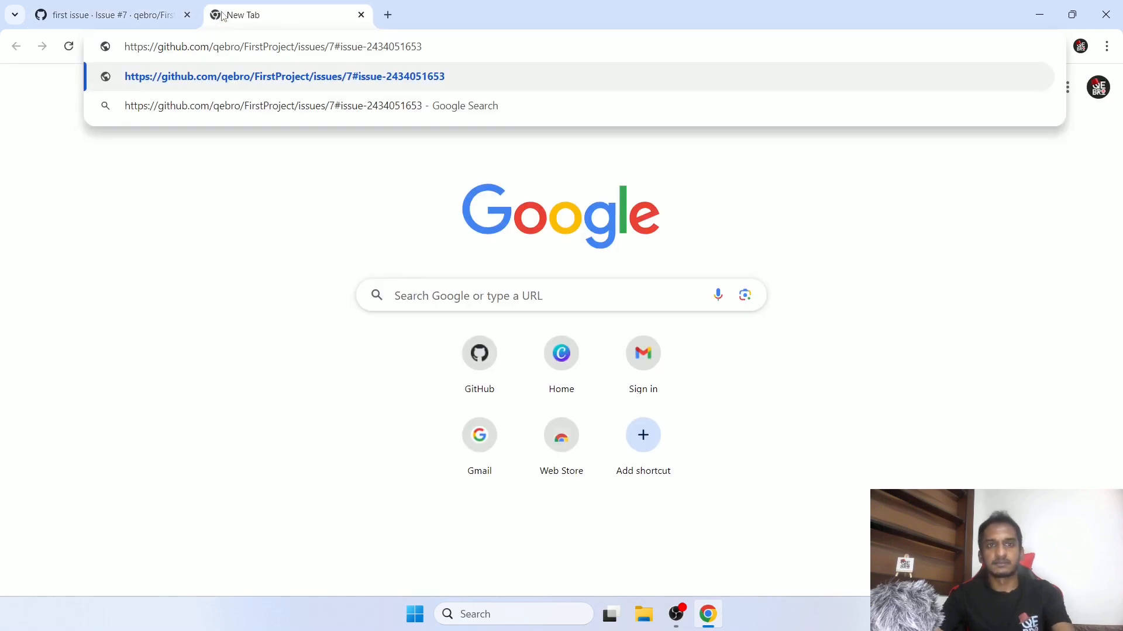
pyautogui.press('Return')
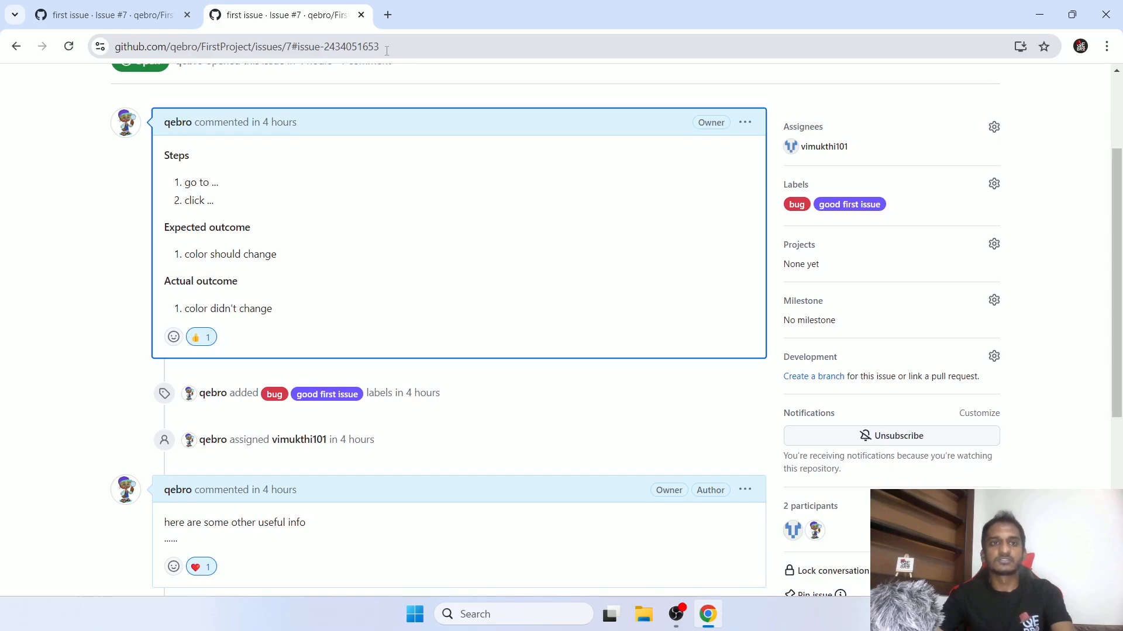
pyautogui.click(394, 47)
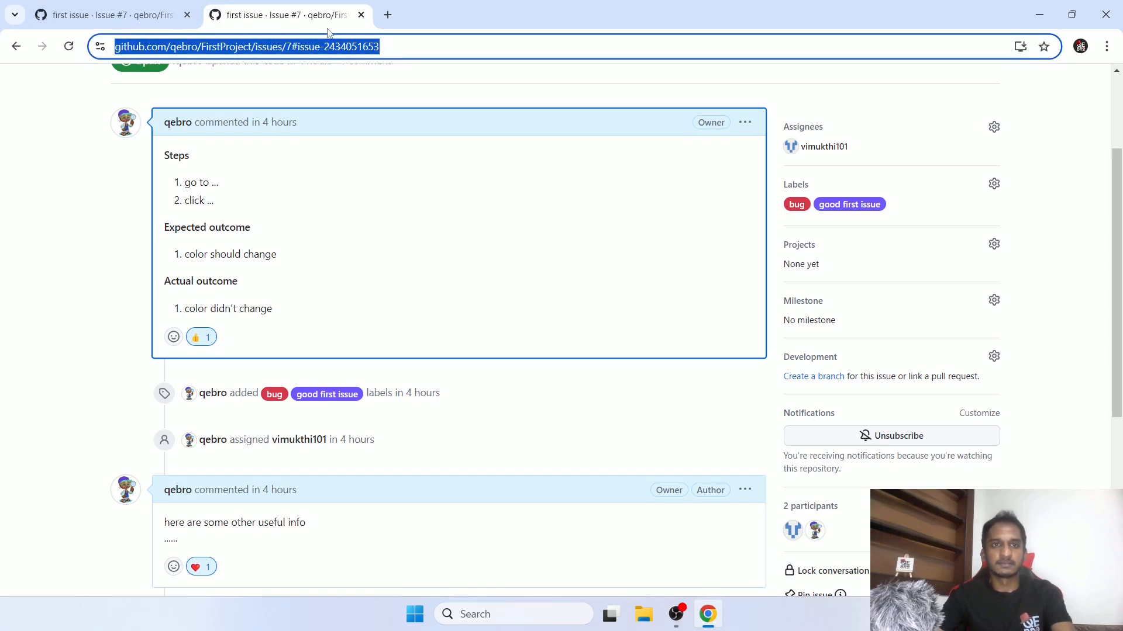
pyautogui.click(361, 16)
# - Examine the actions available for the follow-up comment "here are some other useful info" without choosing one
pyautogui.scroll(-3, 725, 252)
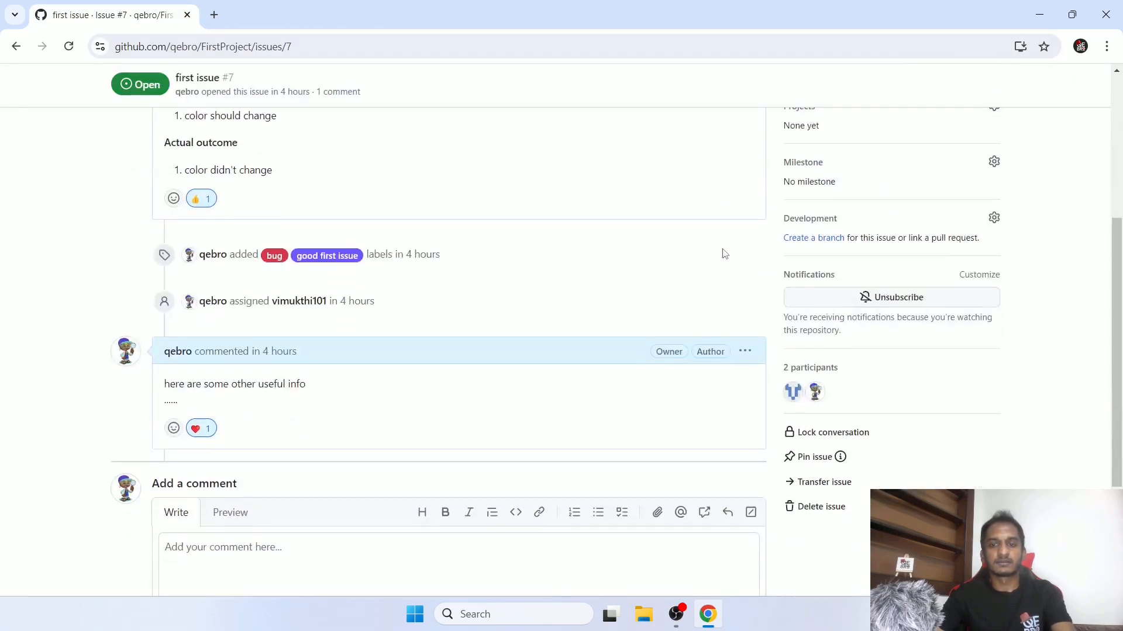
pyautogui.click(745, 351)
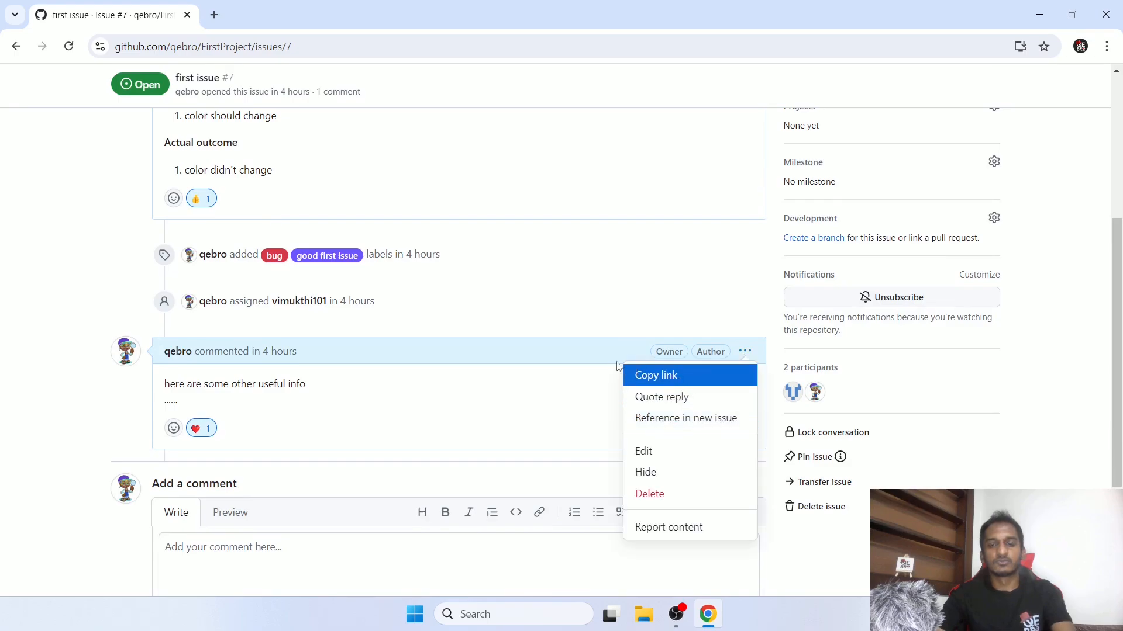
pyautogui.click(455, 335)
# - Start a quote reply to the issue's description and check the quoted text in the new comment
pyautogui.scroll(3, 455, 335)
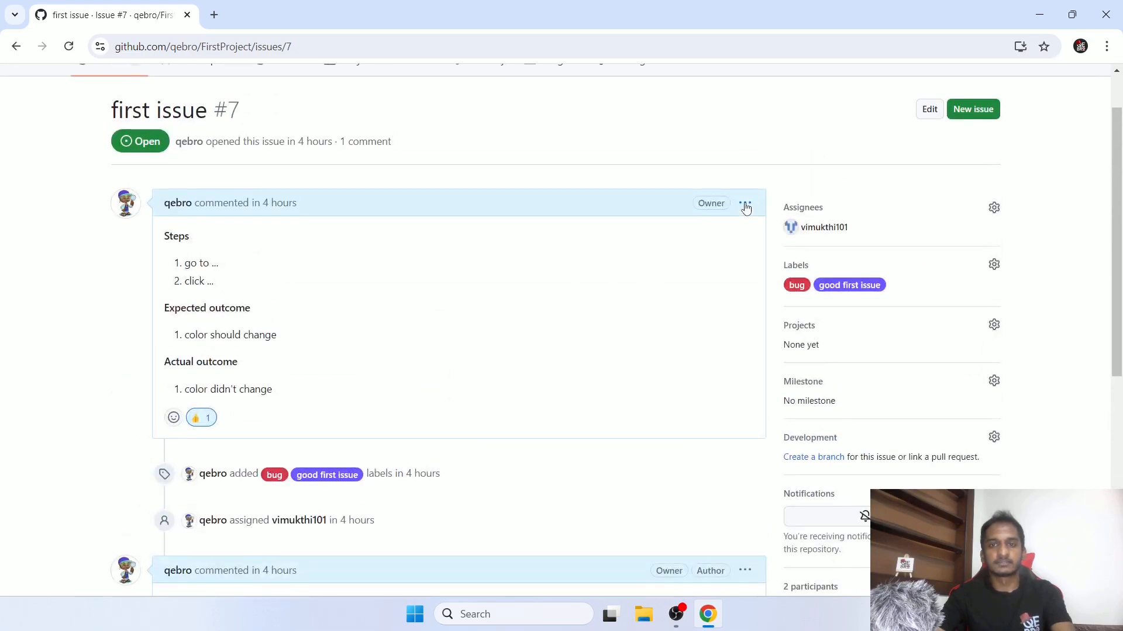
pyautogui.click(745, 203)
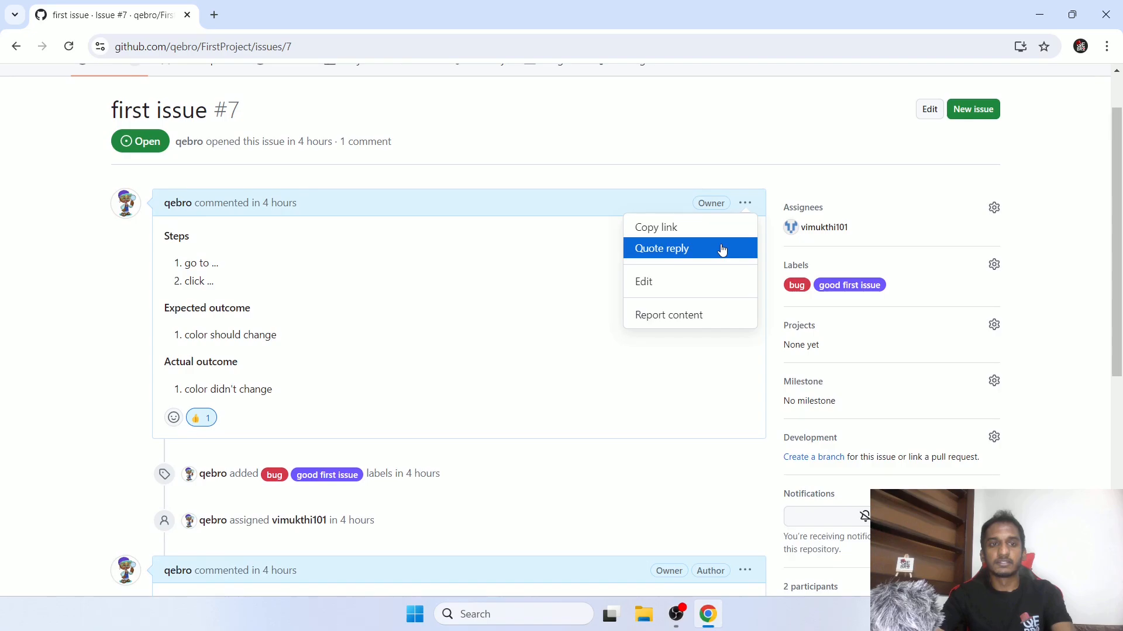
pyautogui.scroll(-4, 477, 353)
pyautogui.scroll(5, 749, 288)
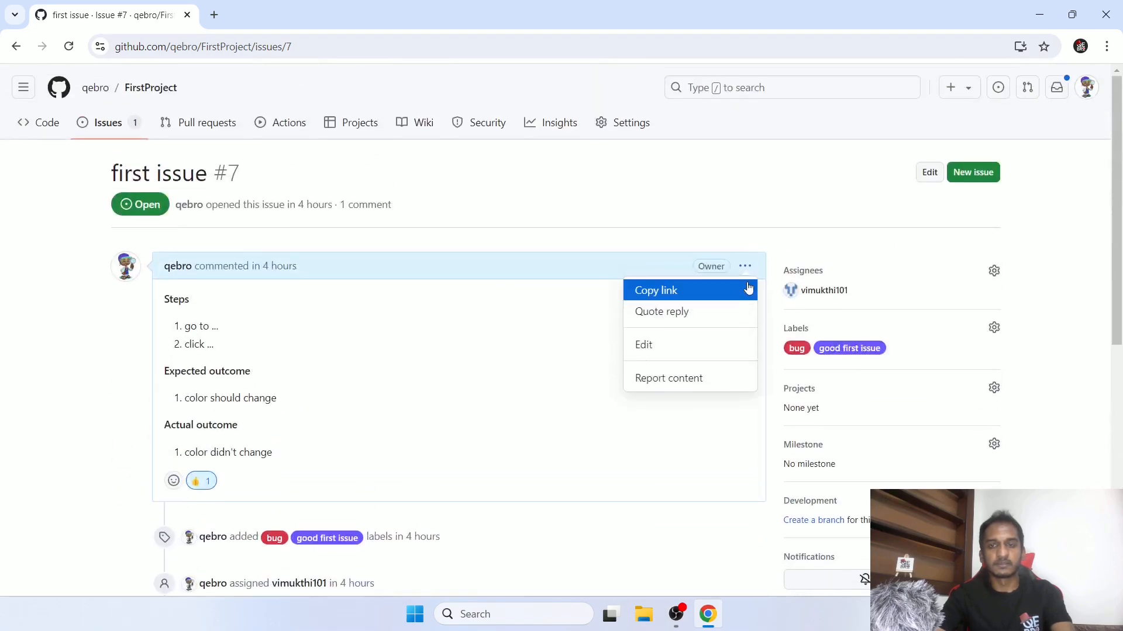
pyautogui.click(689, 313)
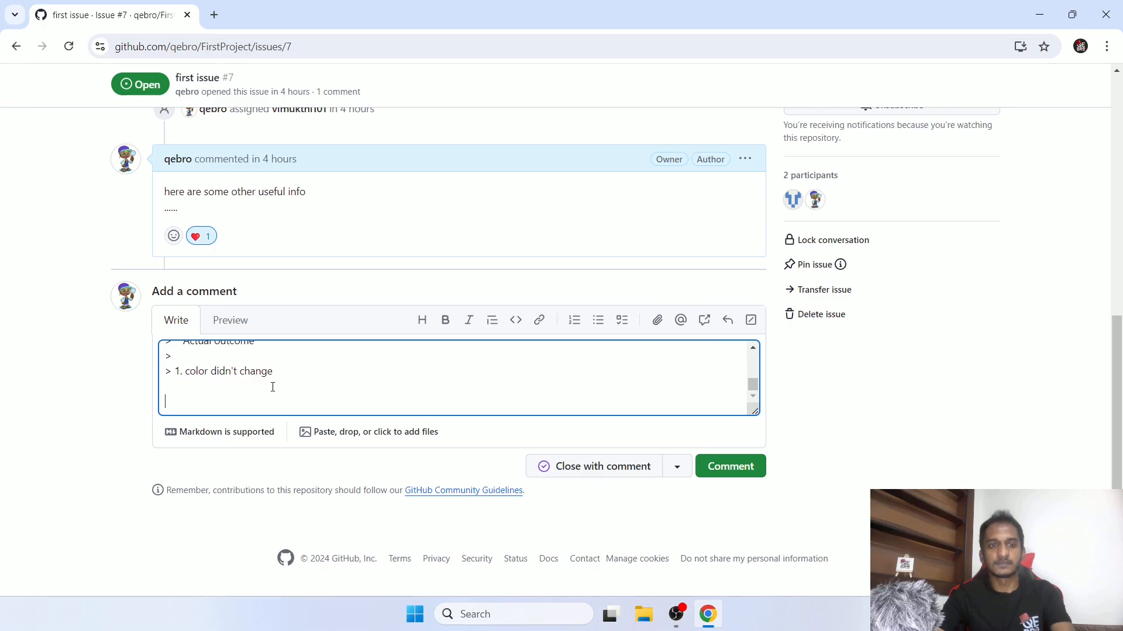
pyautogui.scroll(4, 272, 387)
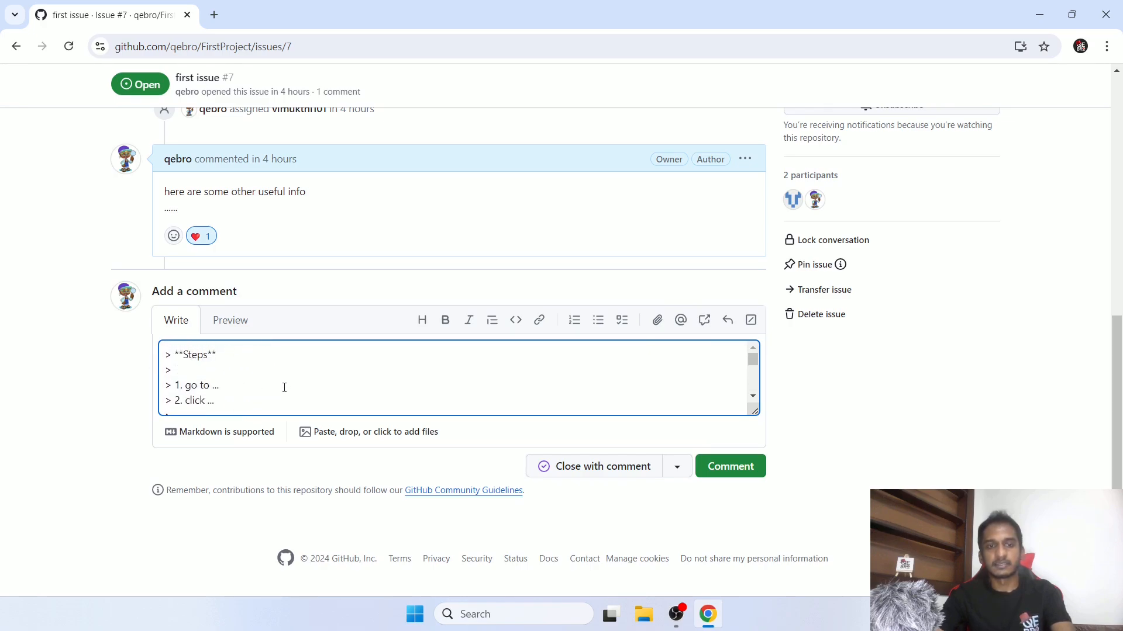
pyautogui.scroll(-5, 284, 388)
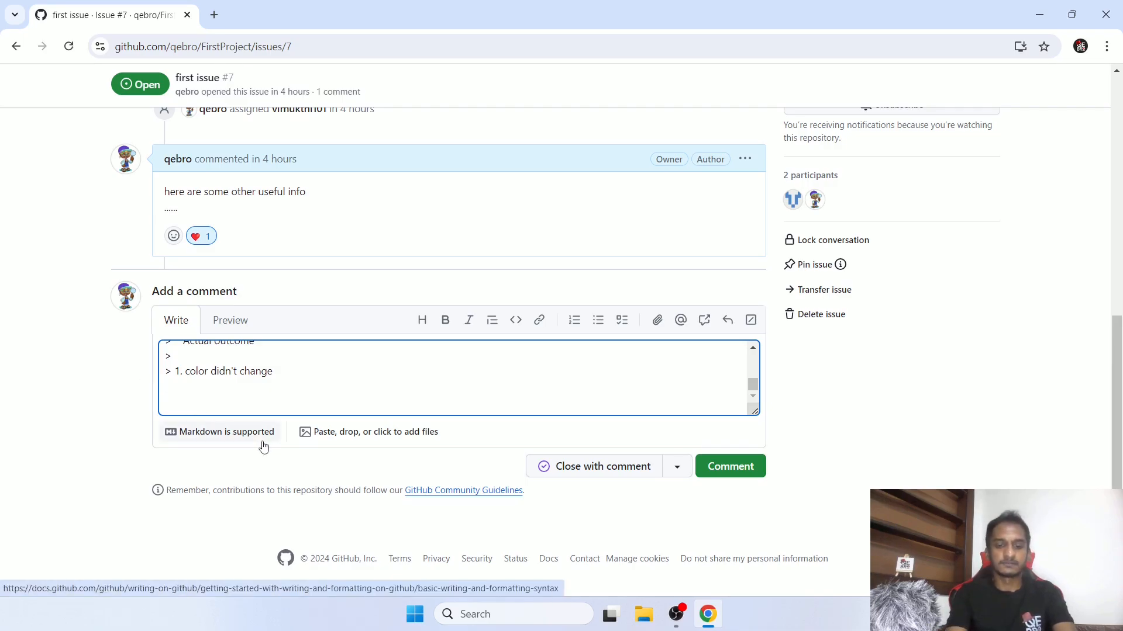
# - Add "bla bla bla" below the quoted description and post the comment
pyautogui.write('bla ba')
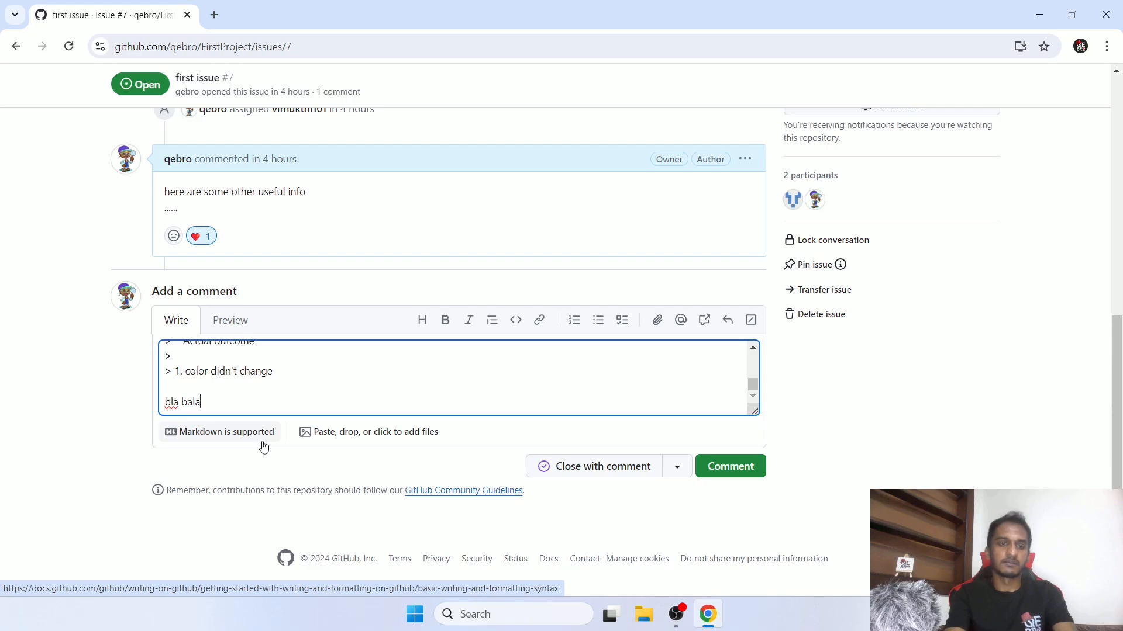
pyautogui.press('BackSpace')
pyautogui.write('la bla')
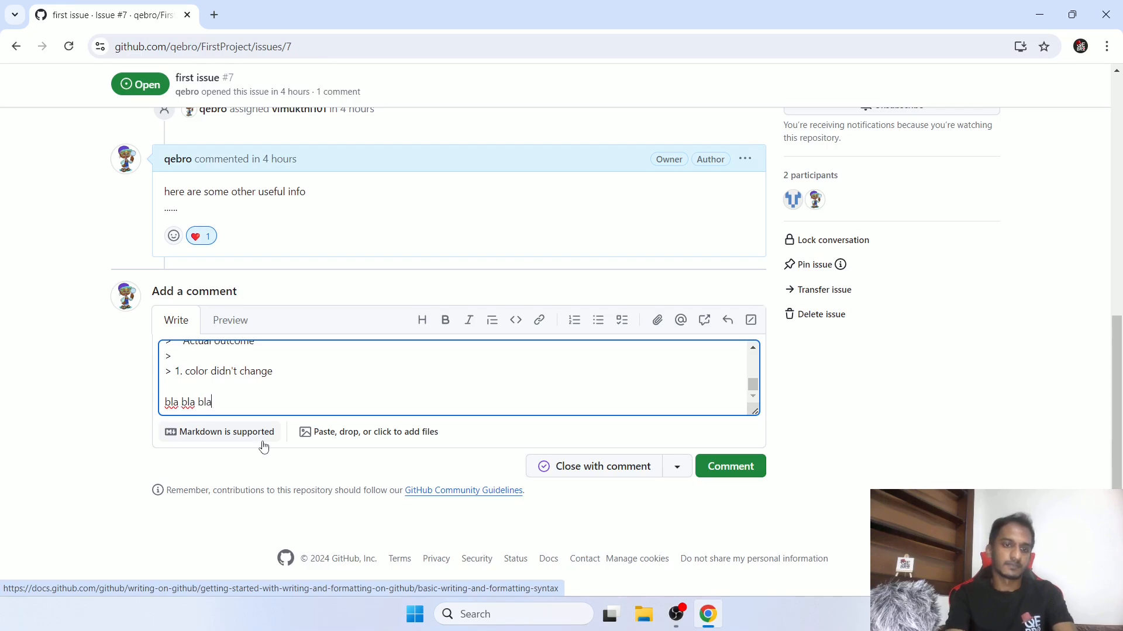
pyautogui.click(724, 468)
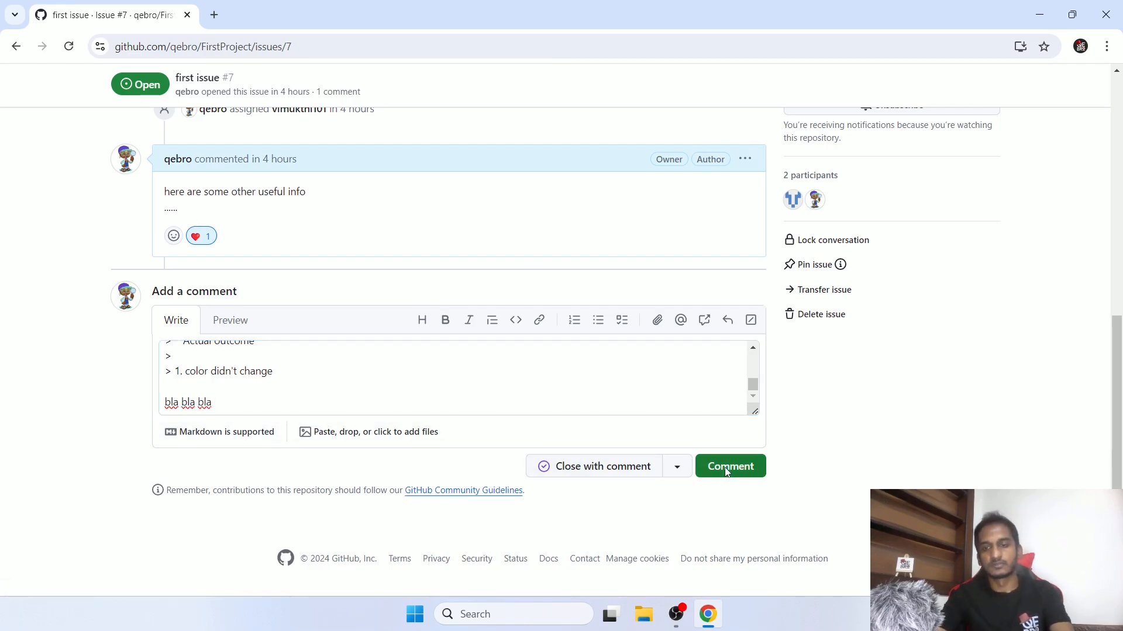
# - Compare the posted quote reply's quoted block and reply text with the earlier plain comment
pyautogui.scroll(2, 71, 270)
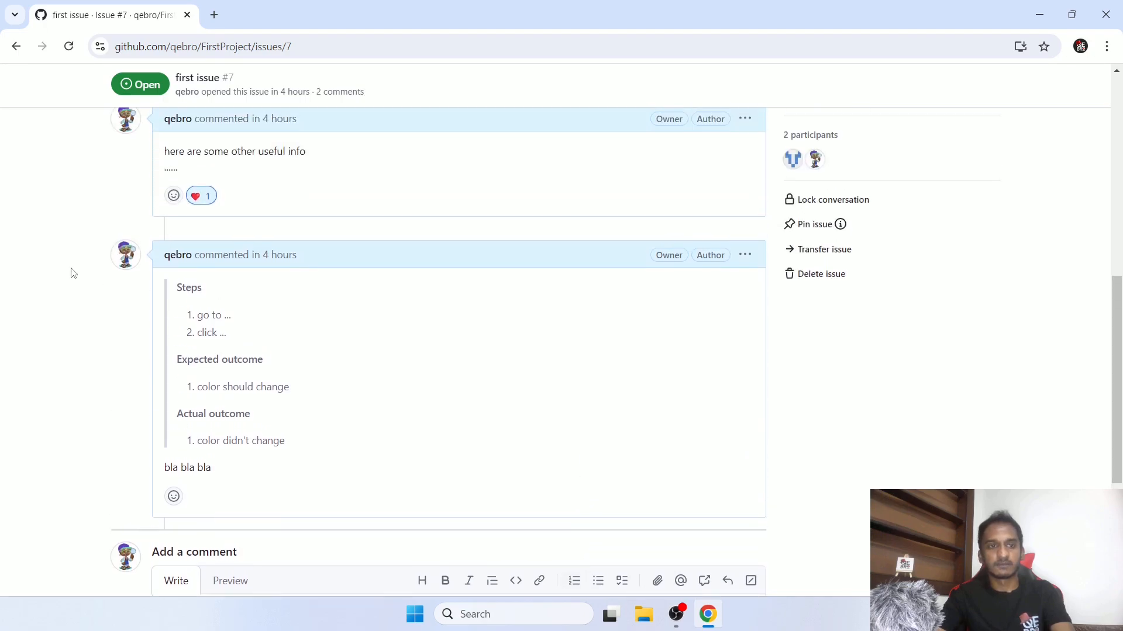
pyautogui.moveTo(164, 289); pyautogui.dragTo(259, 443)
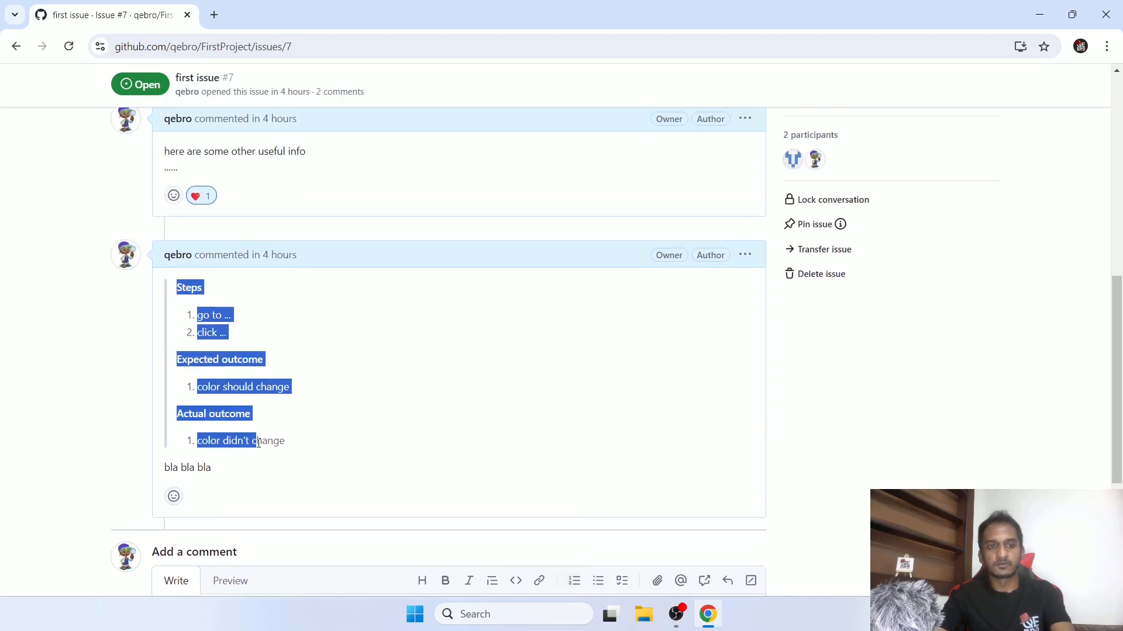
pyautogui.scroll(1, 328, 413)
pyautogui.click(280, 240)
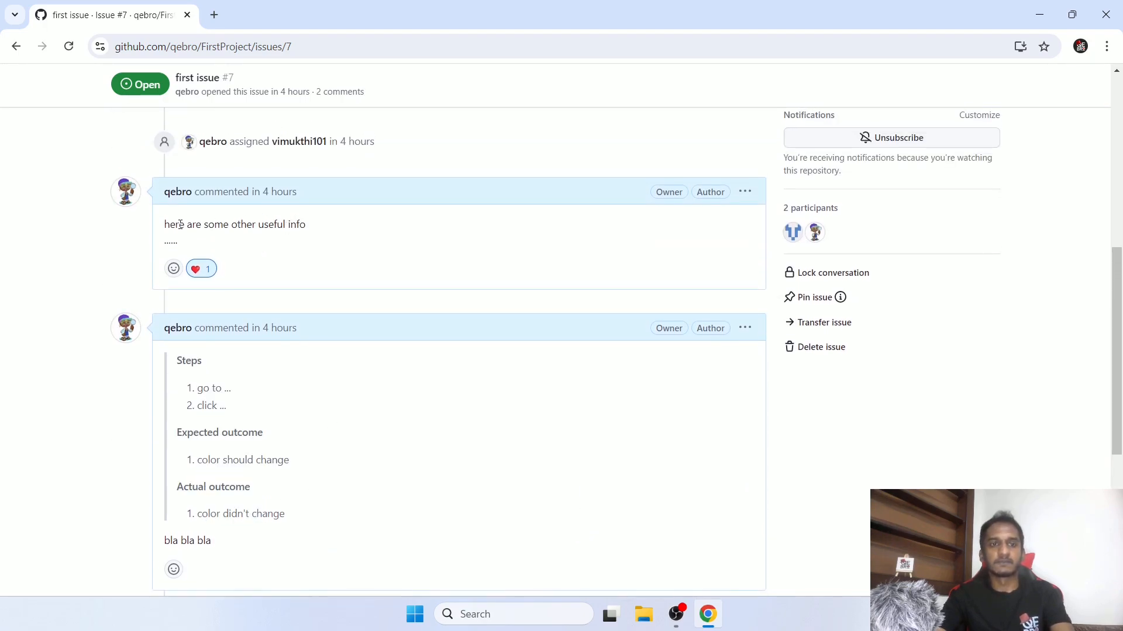
pyautogui.moveTo(164, 225); pyautogui.dragTo(335, 242)
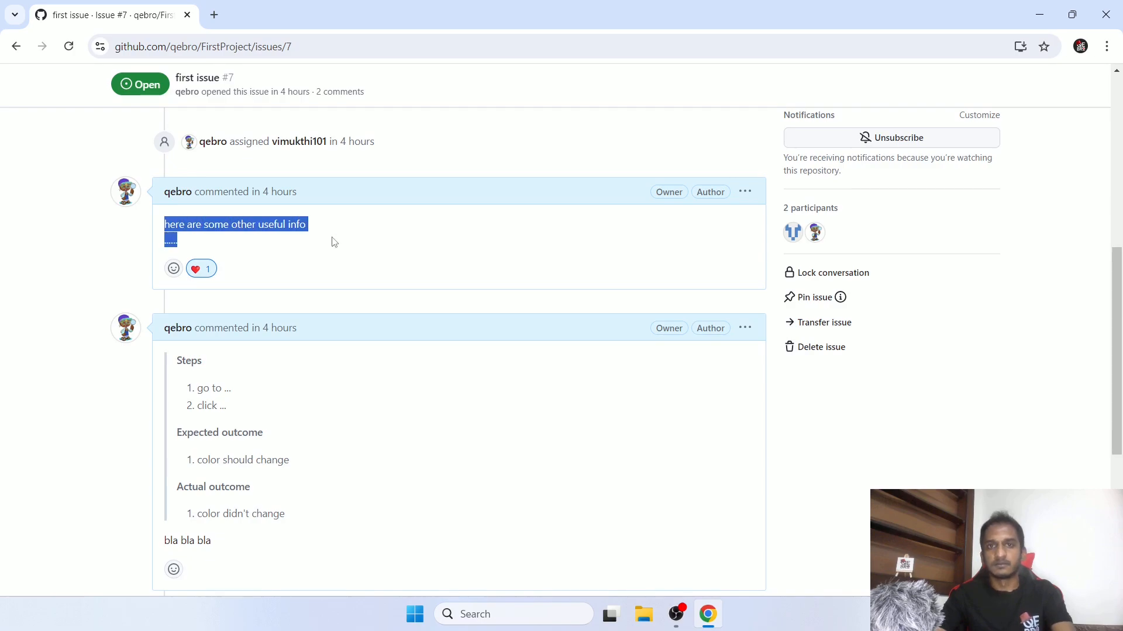
pyautogui.scroll(-2, 274, 424)
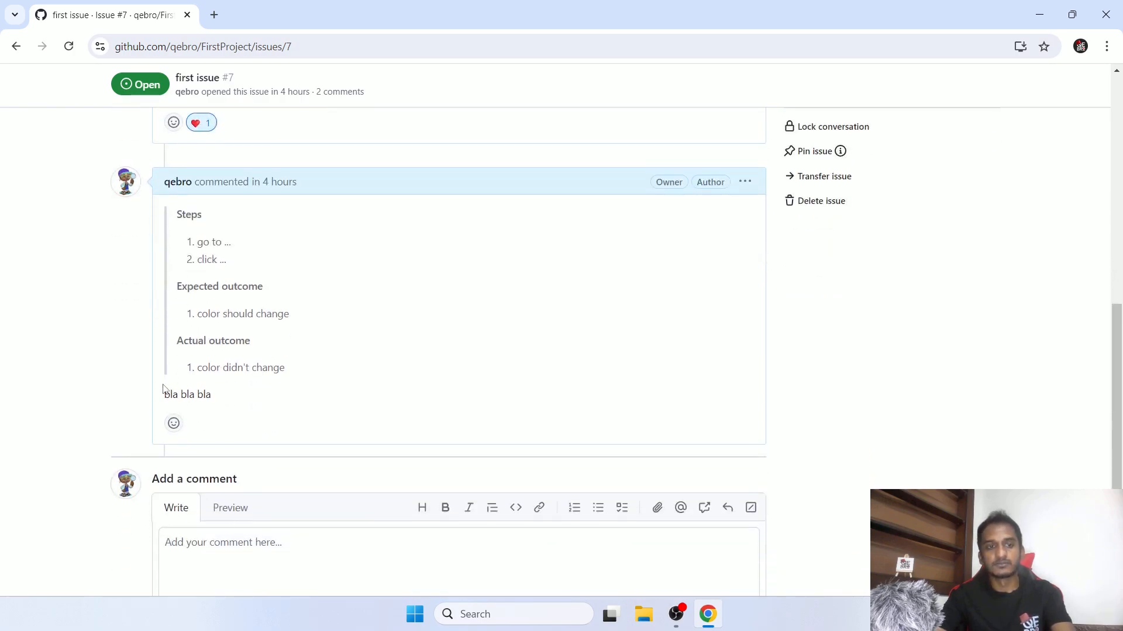
pyautogui.moveTo(166, 394); pyautogui.dragTo(271, 396)
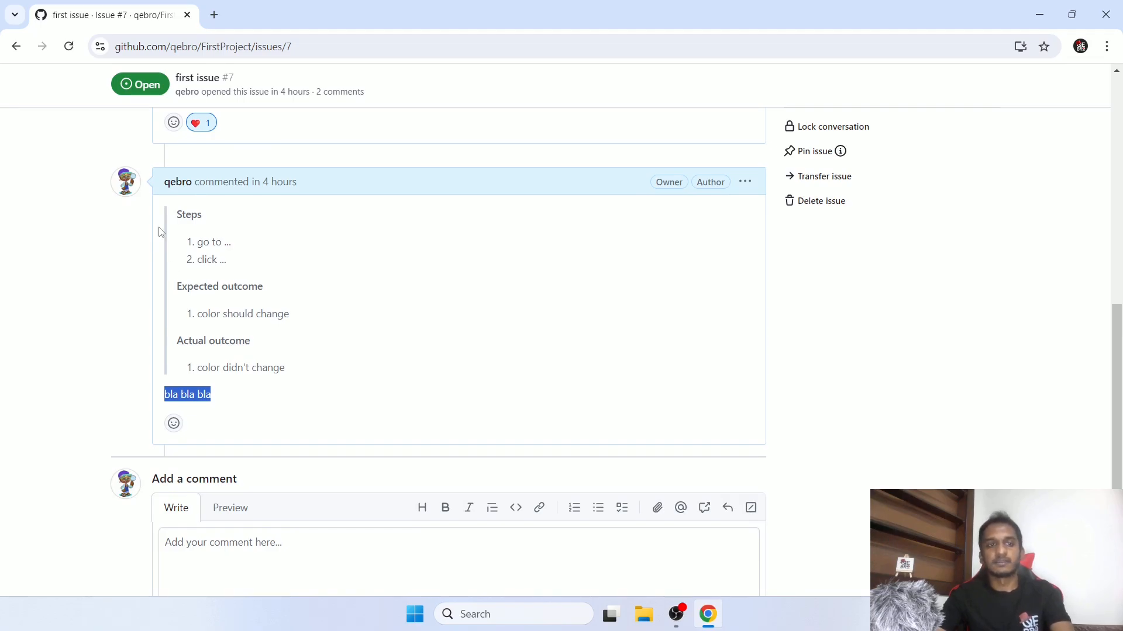
pyautogui.moveTo(161, 231); pyautogui.dragTo(265, 360)
# - Compare the actions available for the issue's description with those for the follow-up comment, without choosing any
pyautogui.scroll(10, 388, 388)
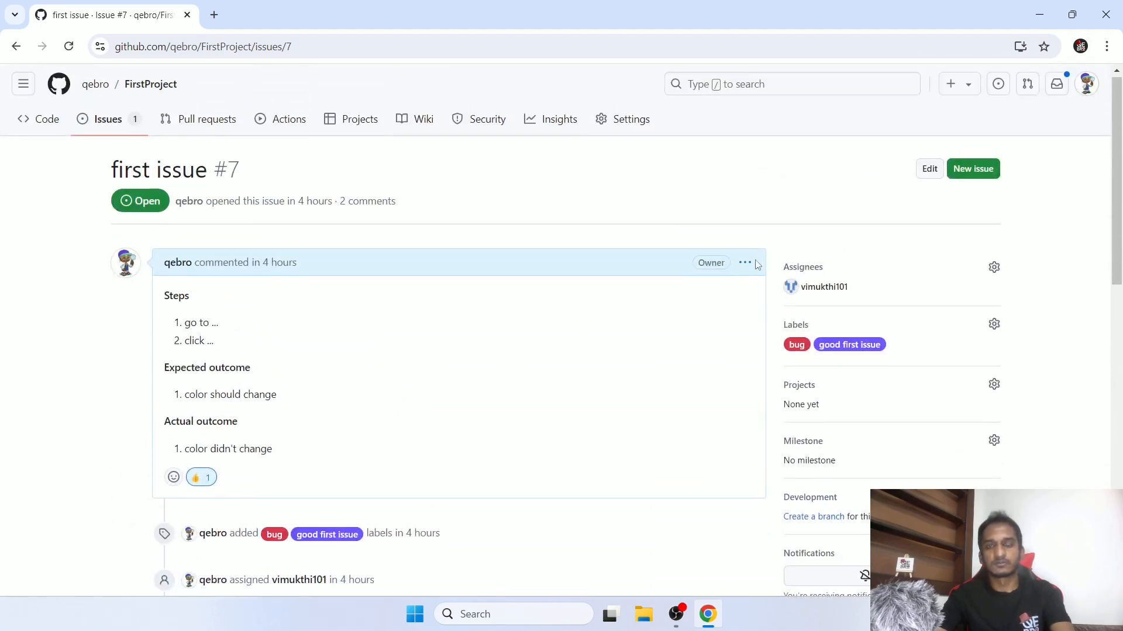
pyautogui.click(753, 265)
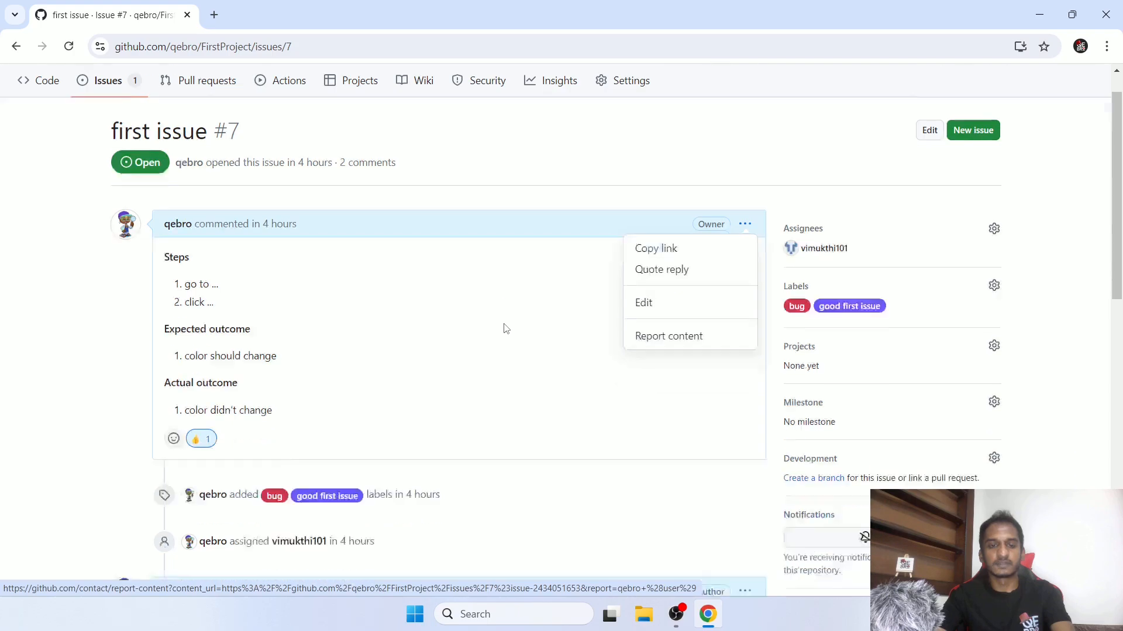
pyautogui.scroll(-5, 556, 287)
pyautogui.click(745, 338)
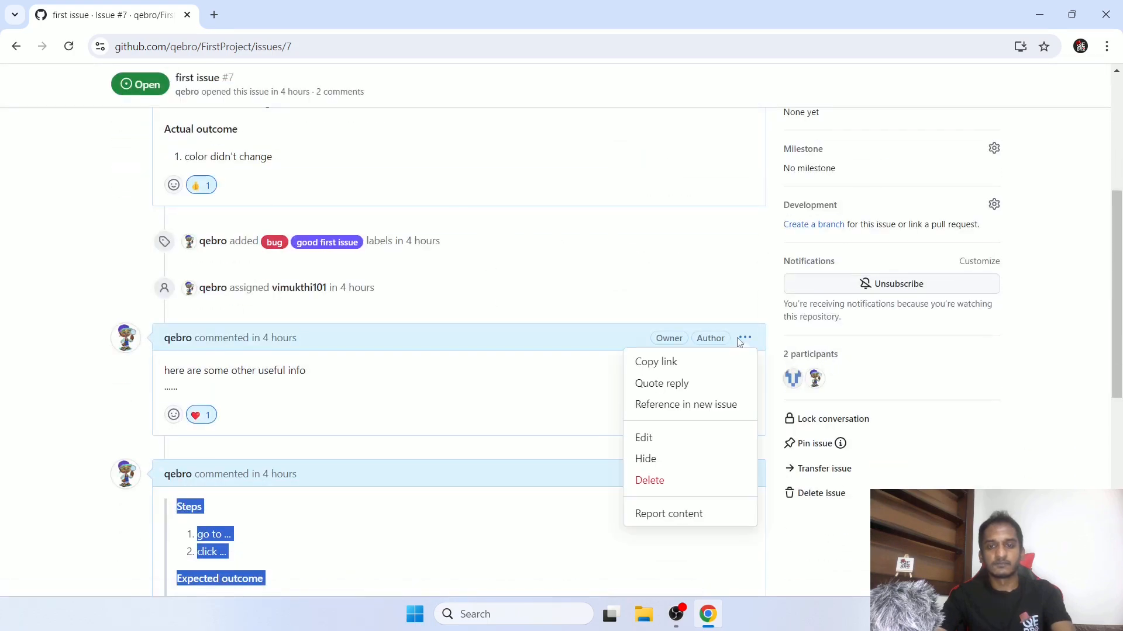
pyautogui.scroll(5, 697, 281)
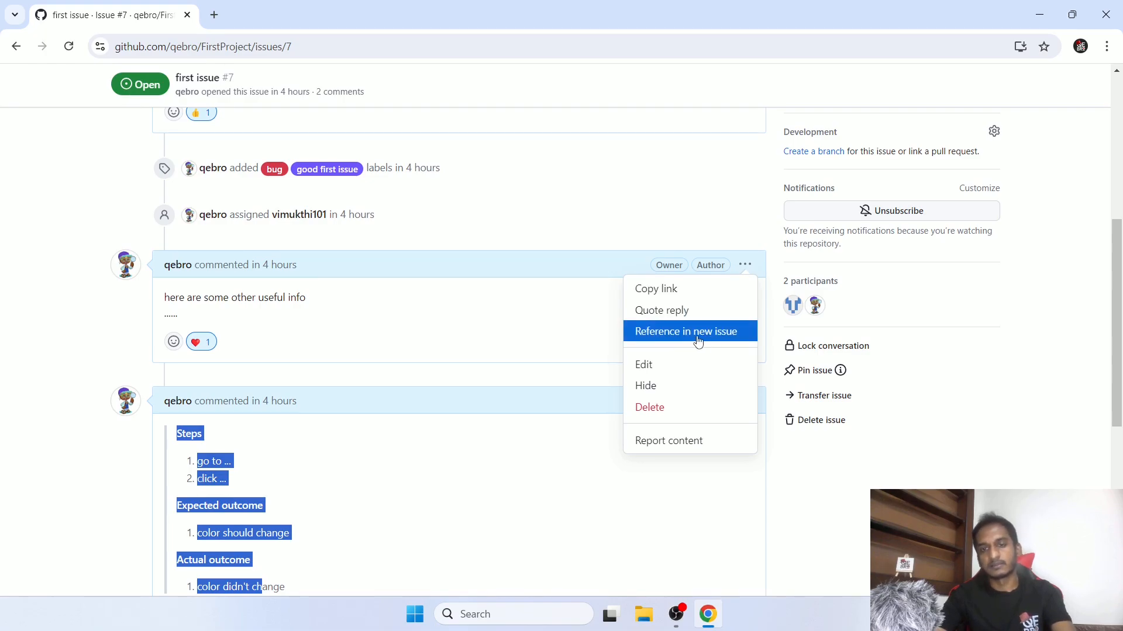
pyautogui.click(587, 229)
pyautogui.scroll(4, 588, 229)
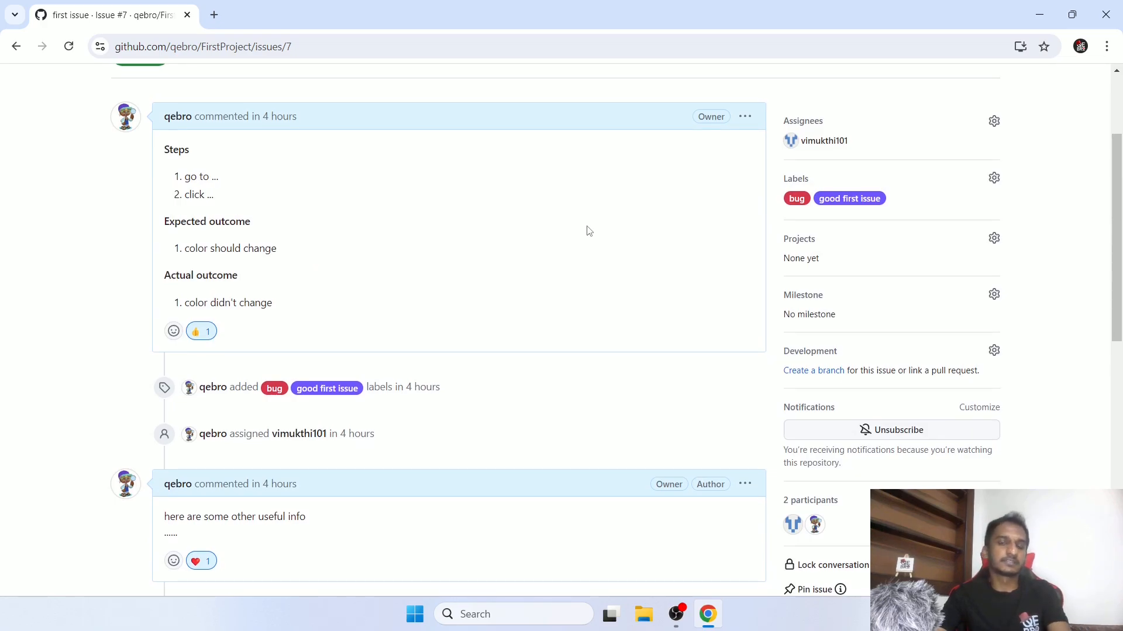
pyautogui.scroll(3, 587, 231)
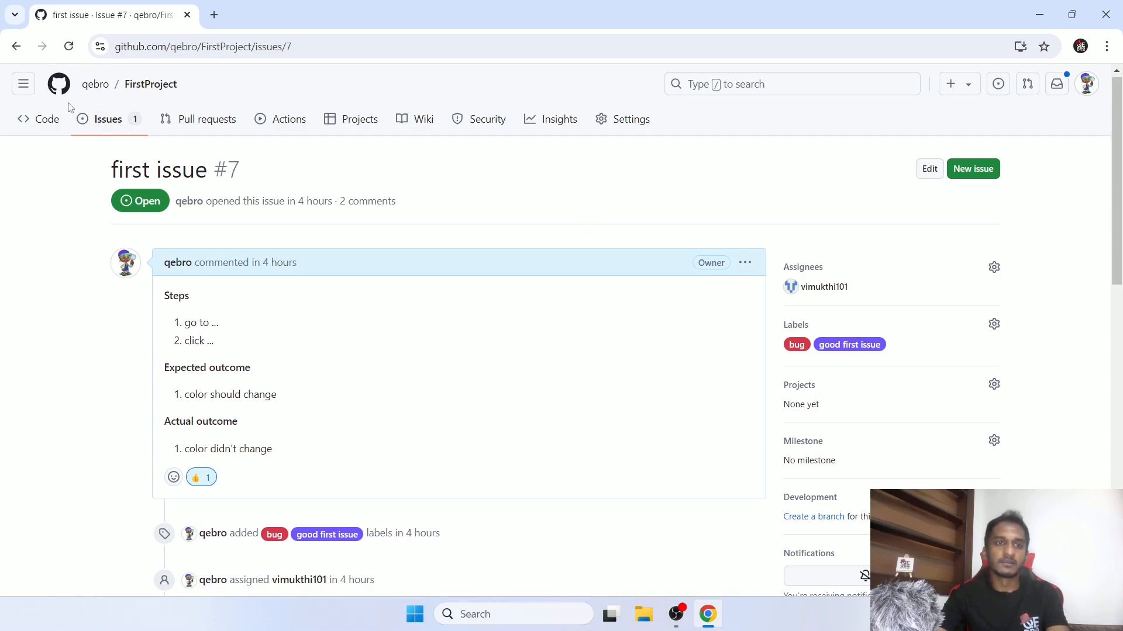
# - Review the issue thread and check the "Reference in new issue" option on the comment "here are some other useful info"
pyautogui.scroll(-5, 474, 213)
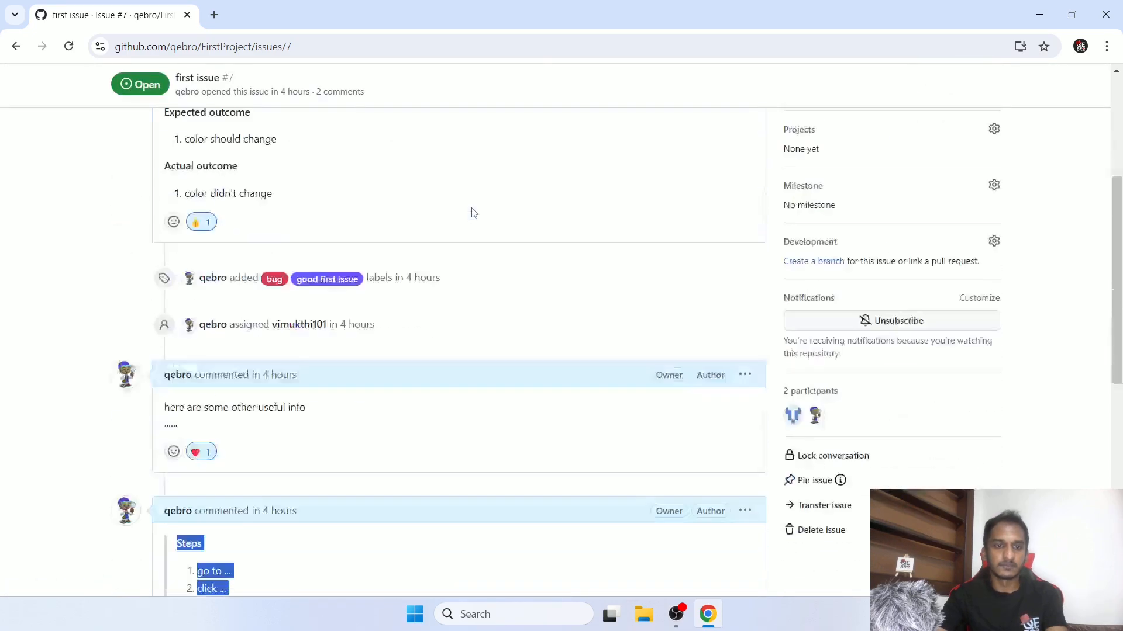
pyautogui.click(597, 350)
pyautogui.scroll(1, 597, 349)
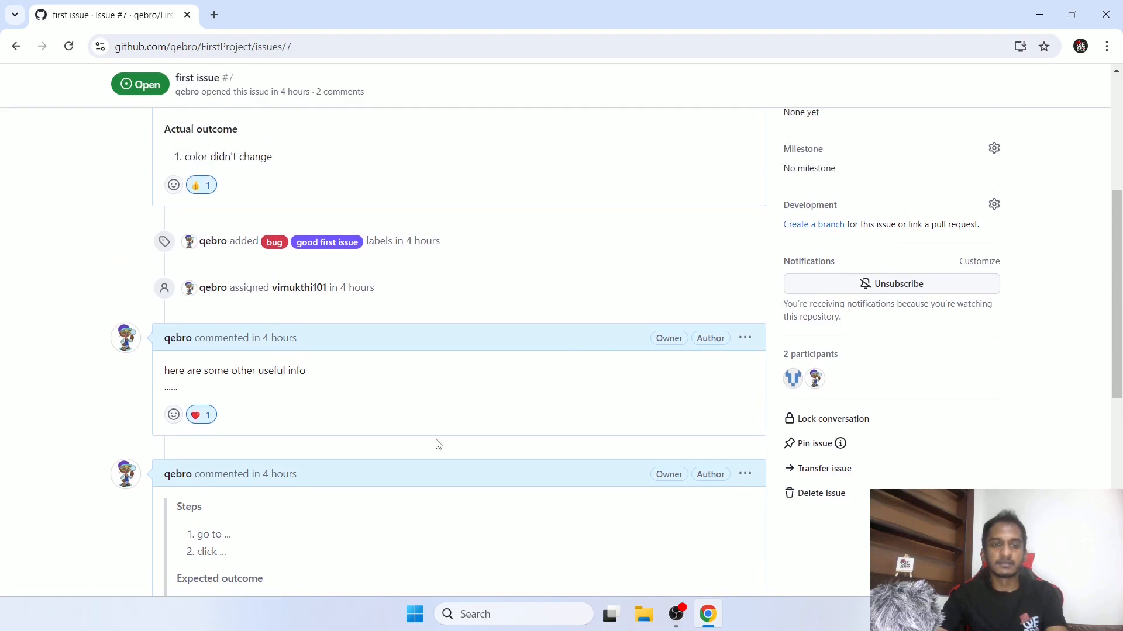
pyautogui.click(745, 191)
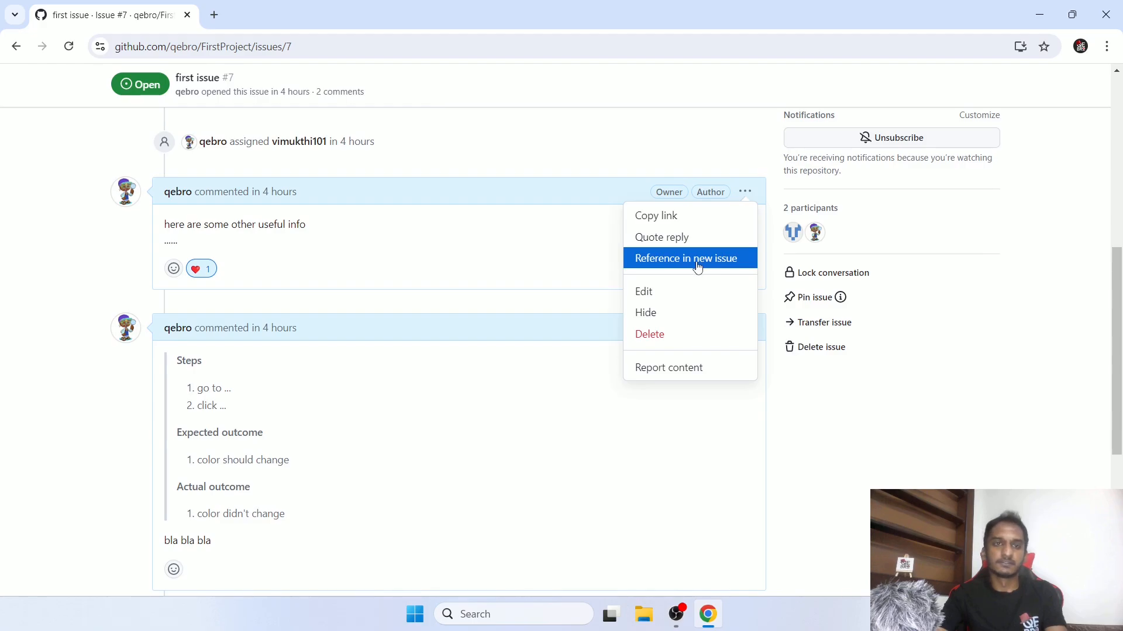
pyautogui.click(384, 249)
pyautogui.scroll(6, 386, 251)
pyautogui.scroll(-5, 403, 253)
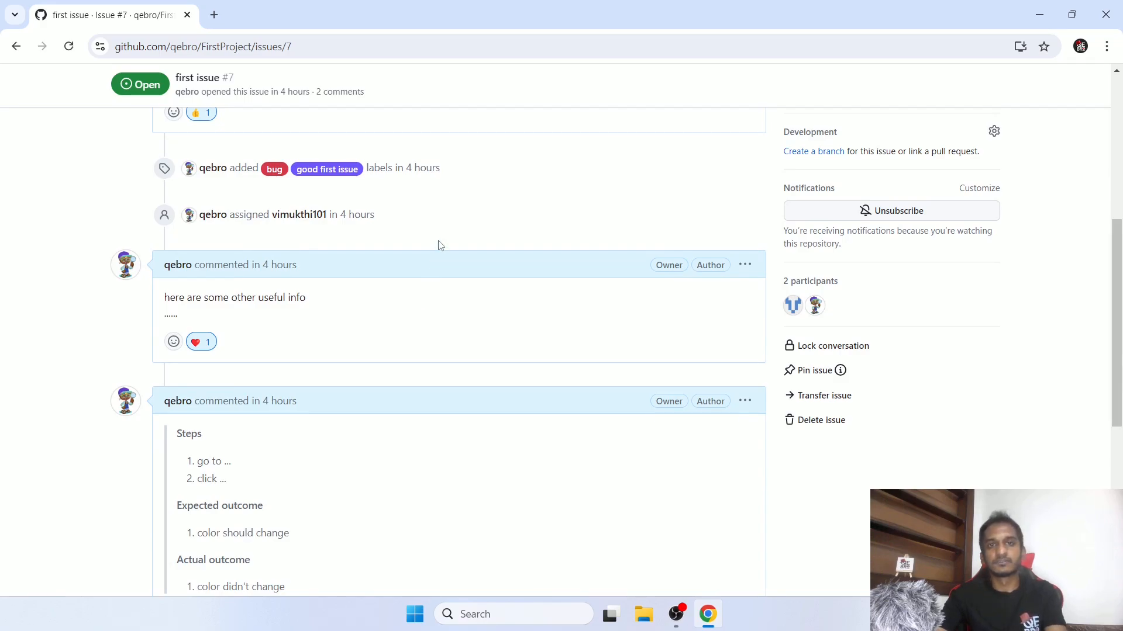
pyautogui.scroll(4, 441, 245)
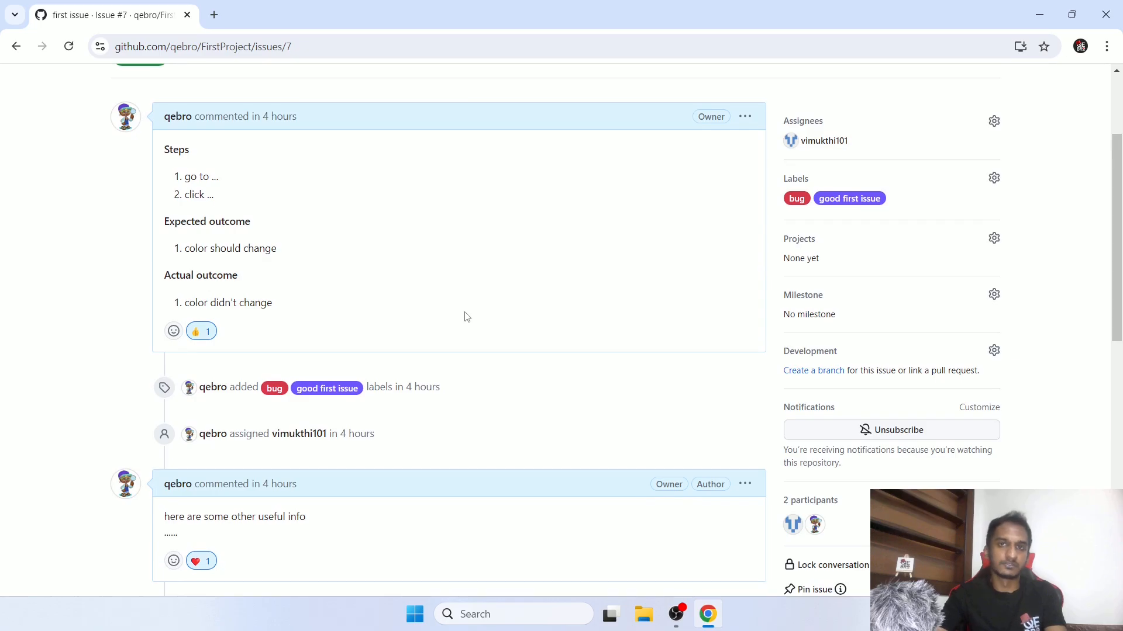
pyautogui.scroll(-3, 450, 375)
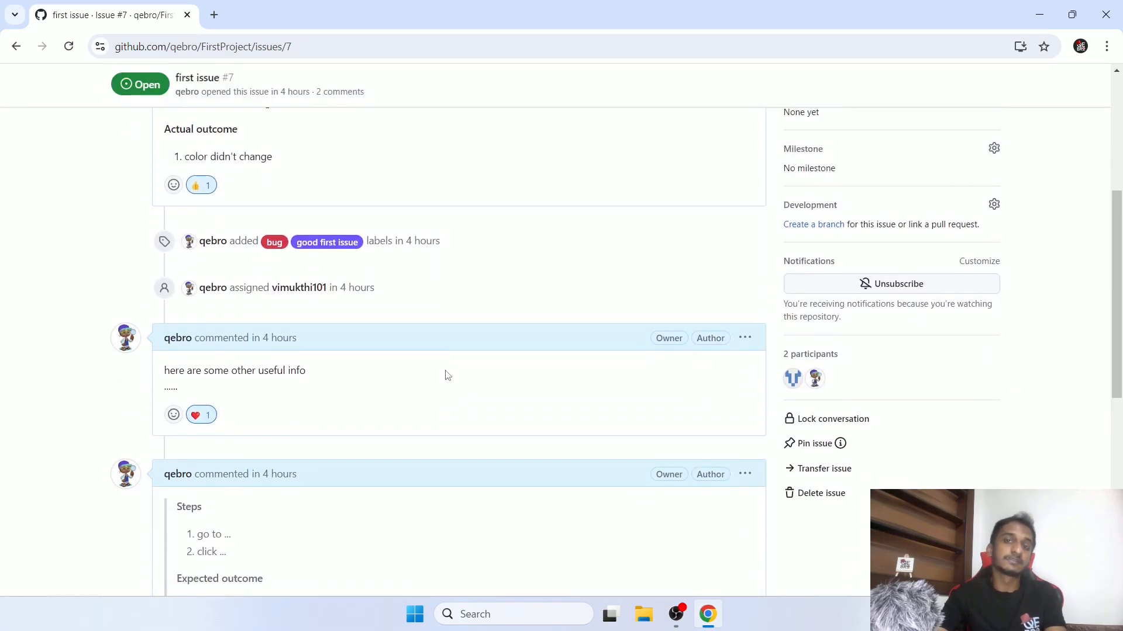
pyautogui.scroll(-1, 448, 375)
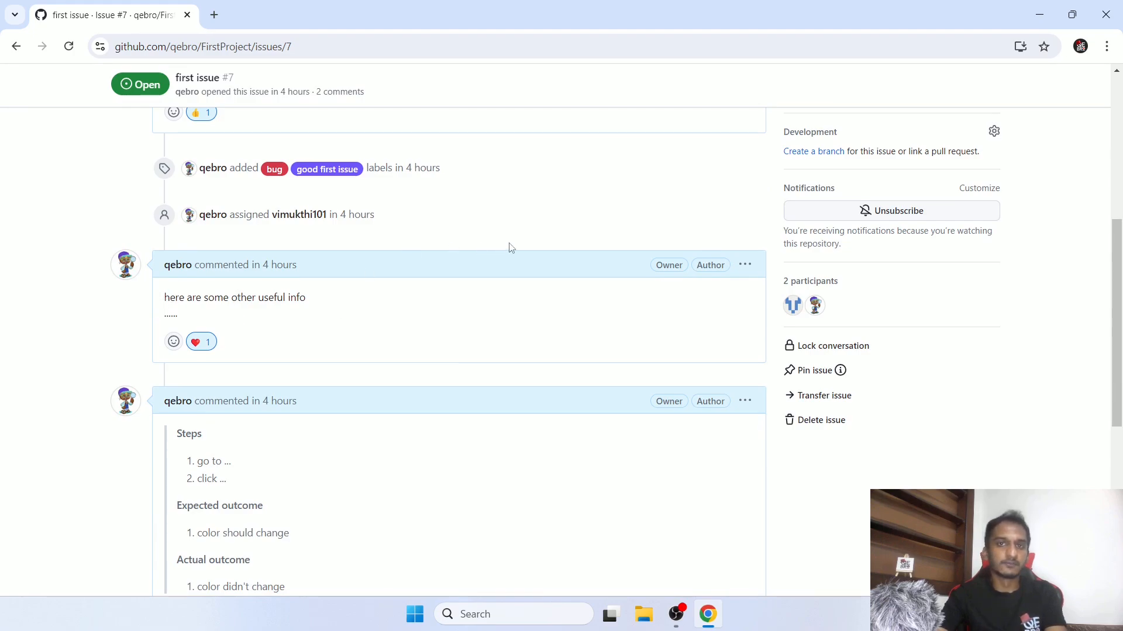
# - Start a new issue referencing the comment "here are some other useful info" and set its title to "Second Issue"
pyautogui.click(745, 266)
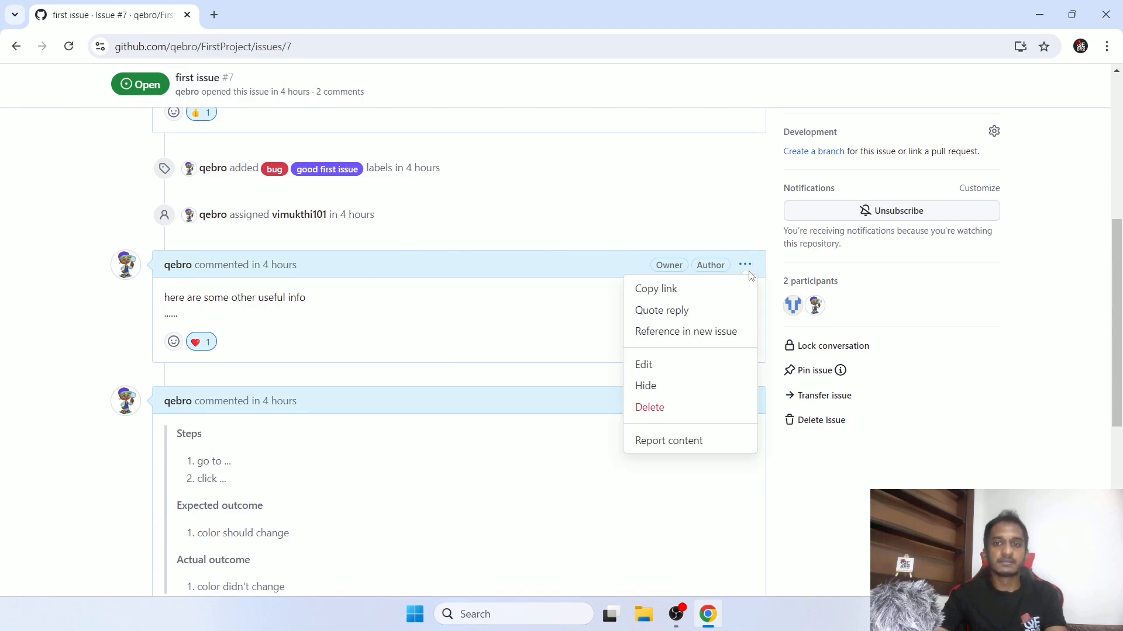
pyautogui.click(710, 341)
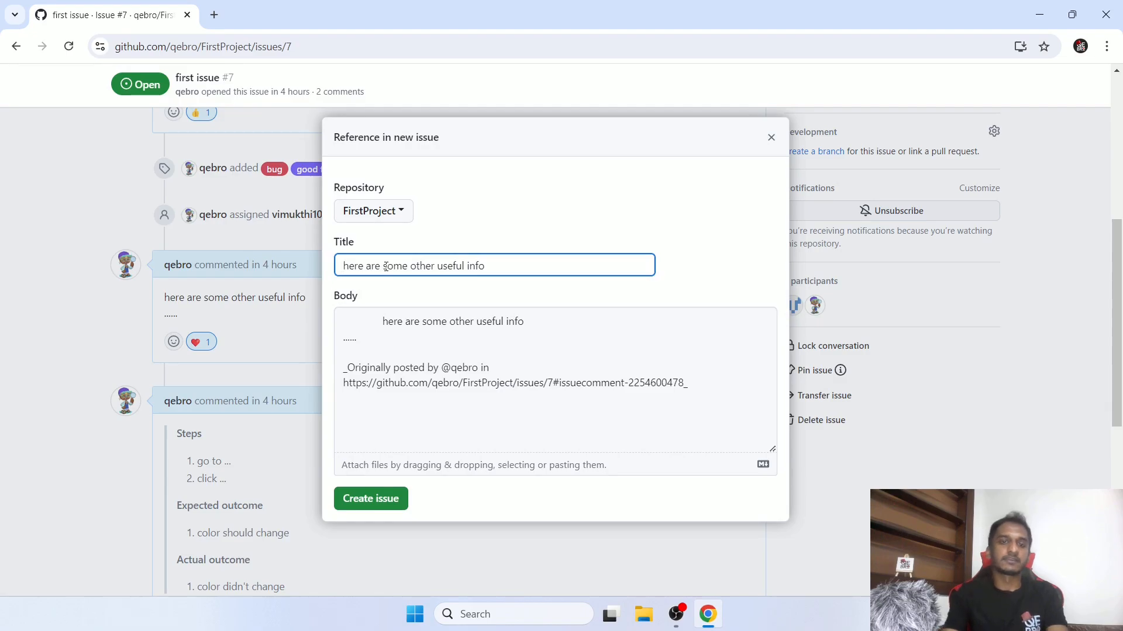
pyautogui.scroll(-1, 484, 388)
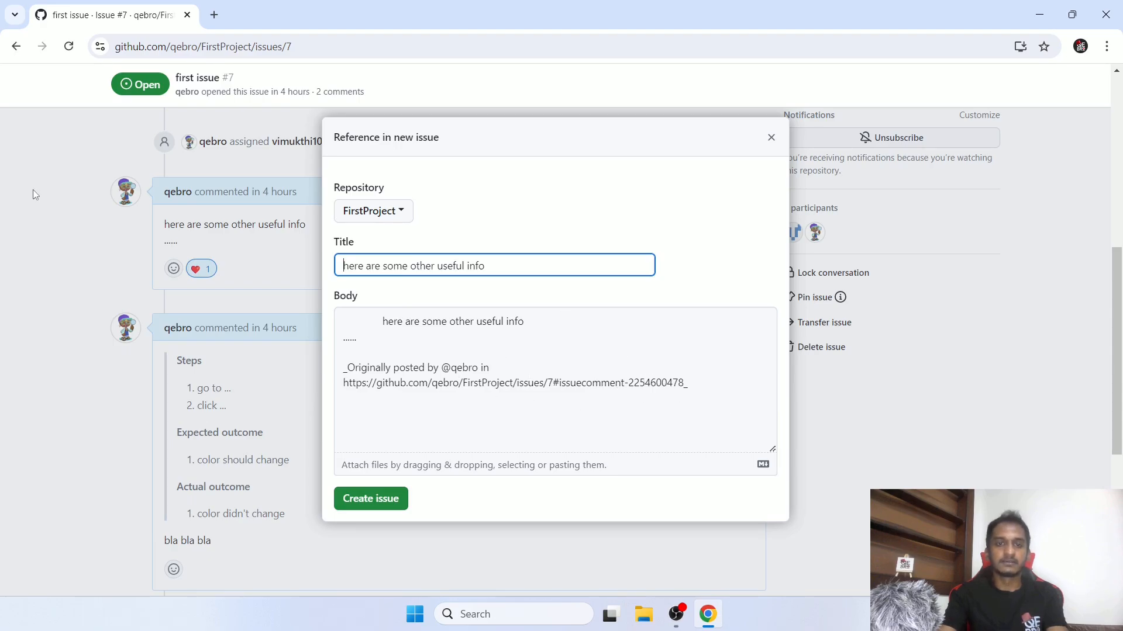
pyautogui.write('Second')
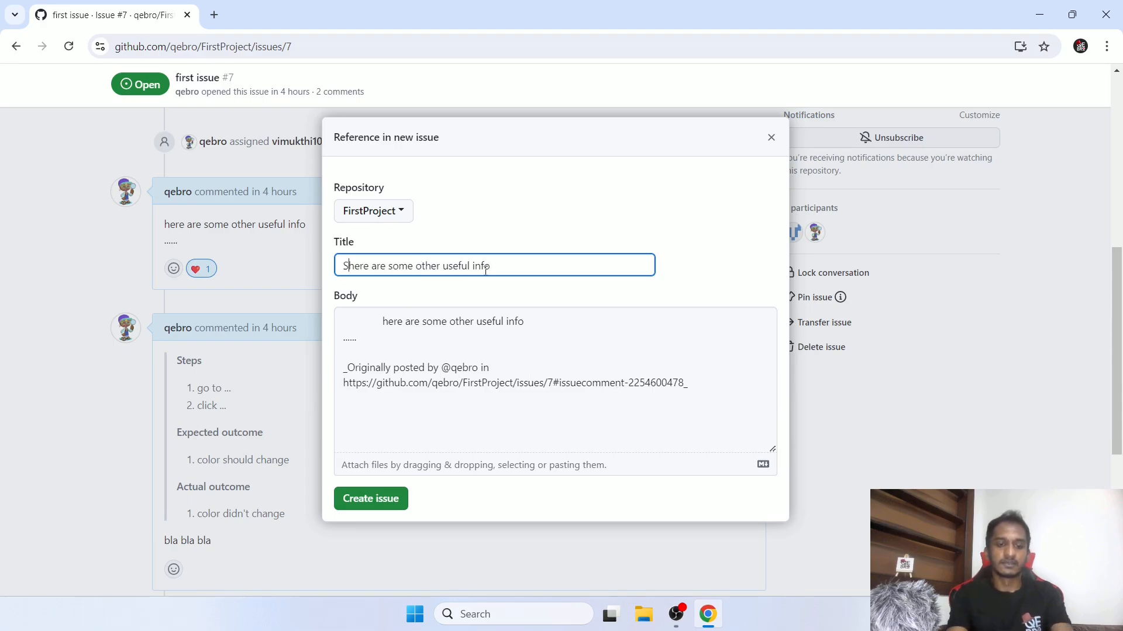
pyautogui.hotkey('ctrl', 'a')
pyautogui.write('Second Issu')
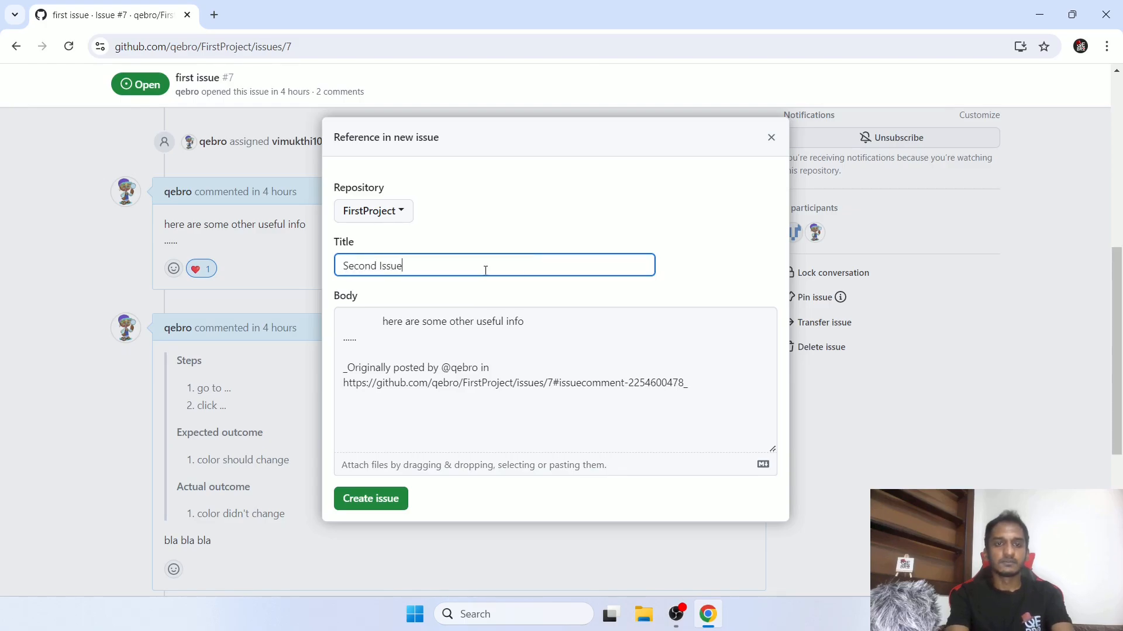
# - Check which repositories can receive the new issue, keep FirstProject and create the issue
pyautogui.click(398, 211)
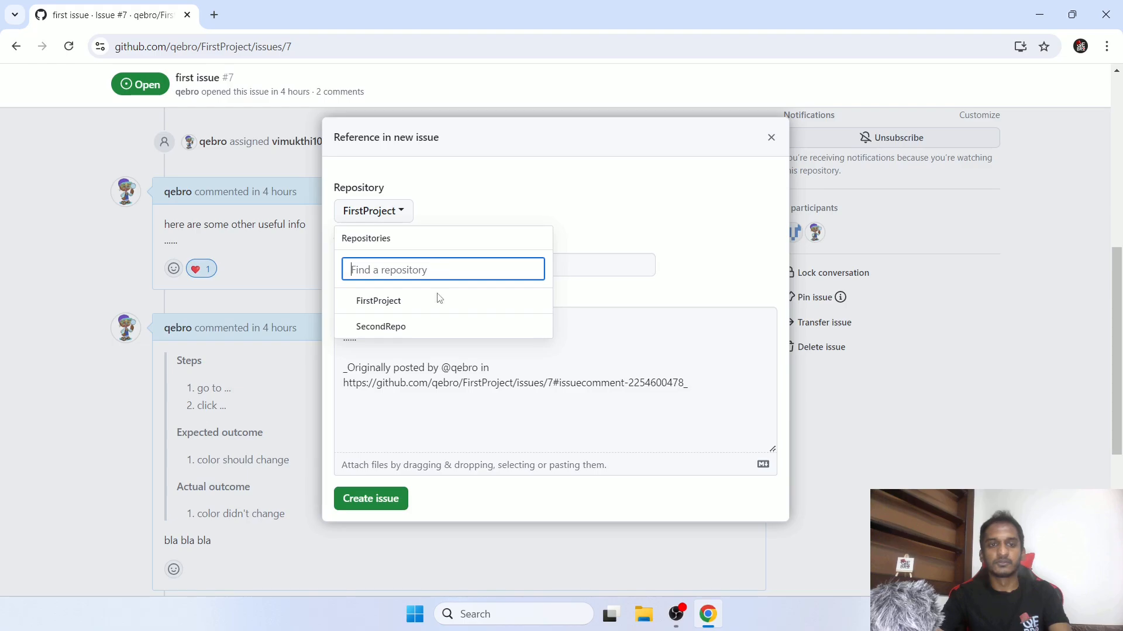
pyautogui.click(433, 213)
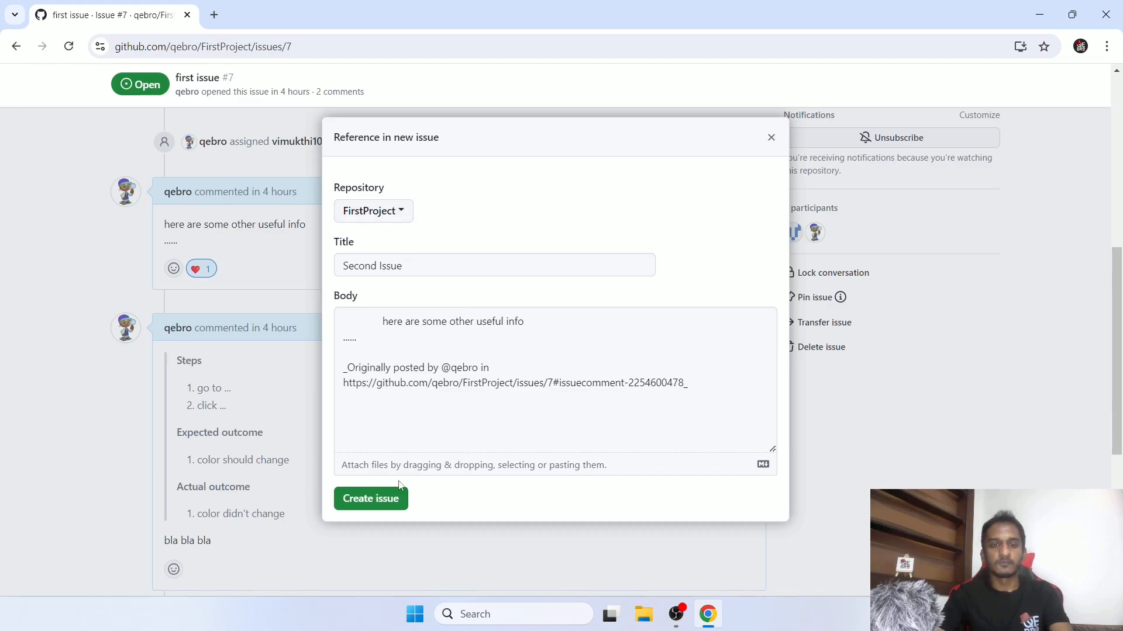
pyautogui.click(379, 502)
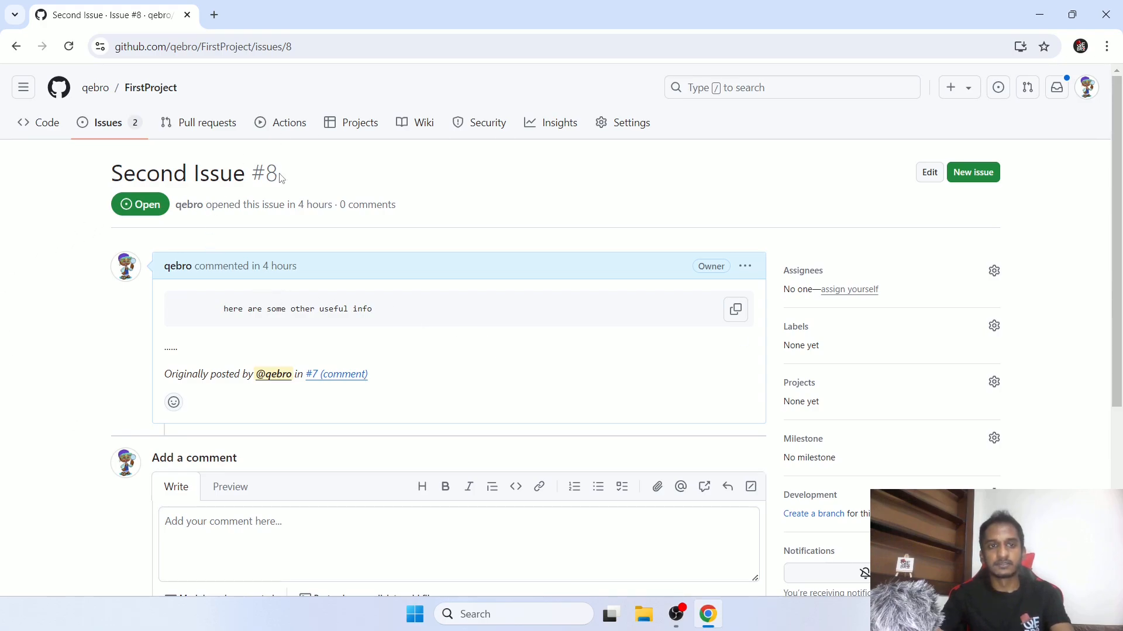
# - Examine the carried-over comment text and the "Originally posted by" reference in the new issue's description
pyautogui.scroll(-2, 279, 175)
pyautogui.moveTo(215, 164); pyautogui.dragTo(379, 166)
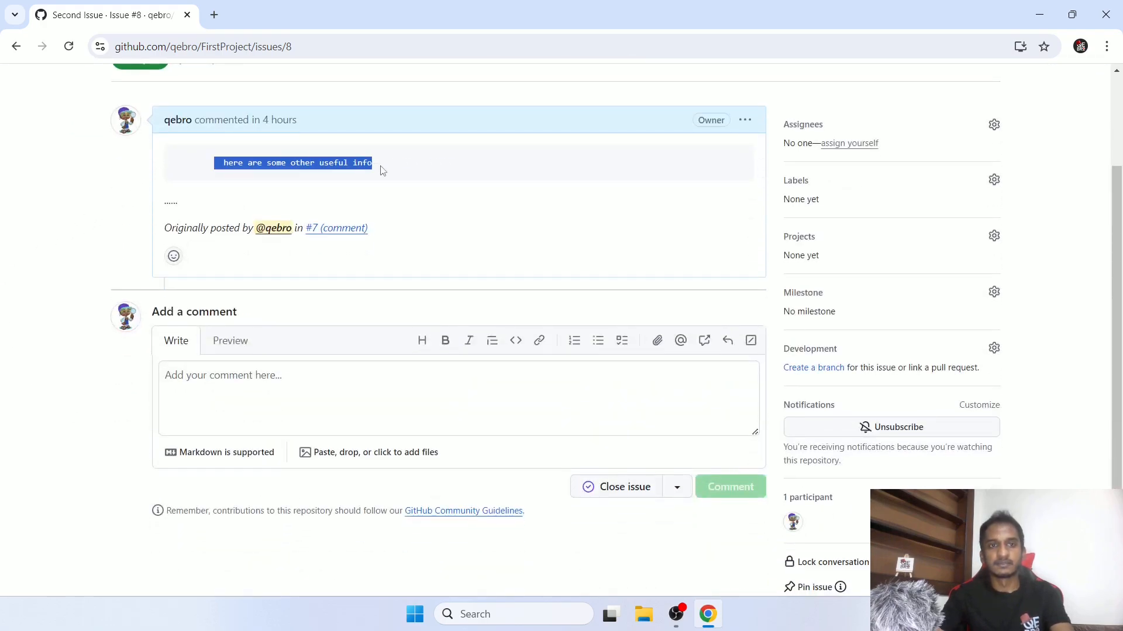
pyautogui.click(430, 203)
pyautogui.tripleClick(455, 168)
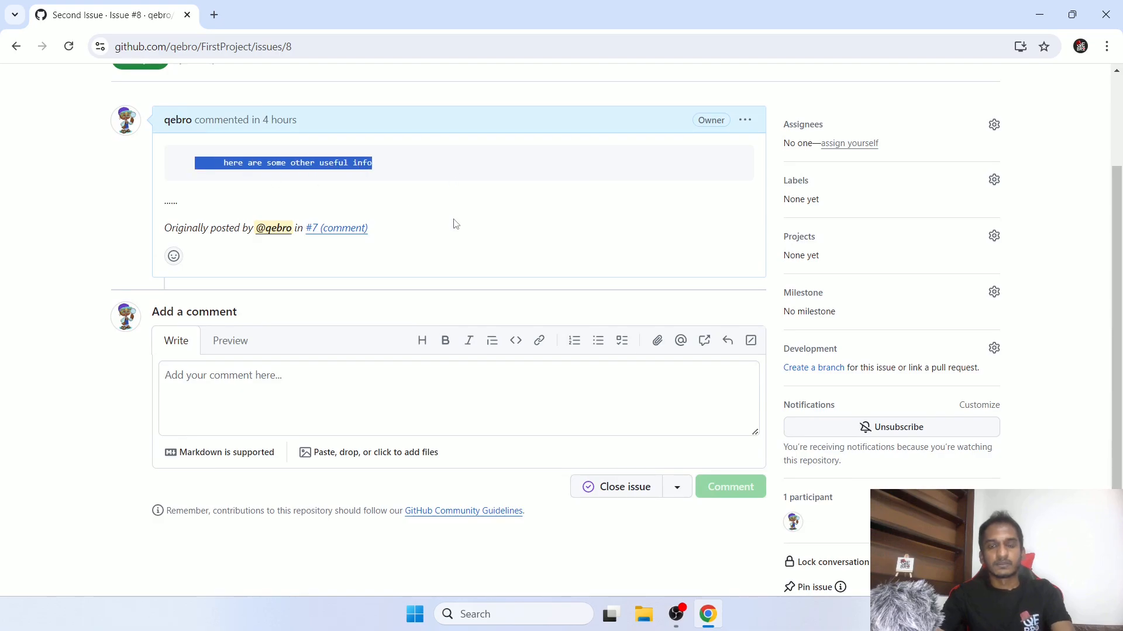
pyautogui.click(211, 226)
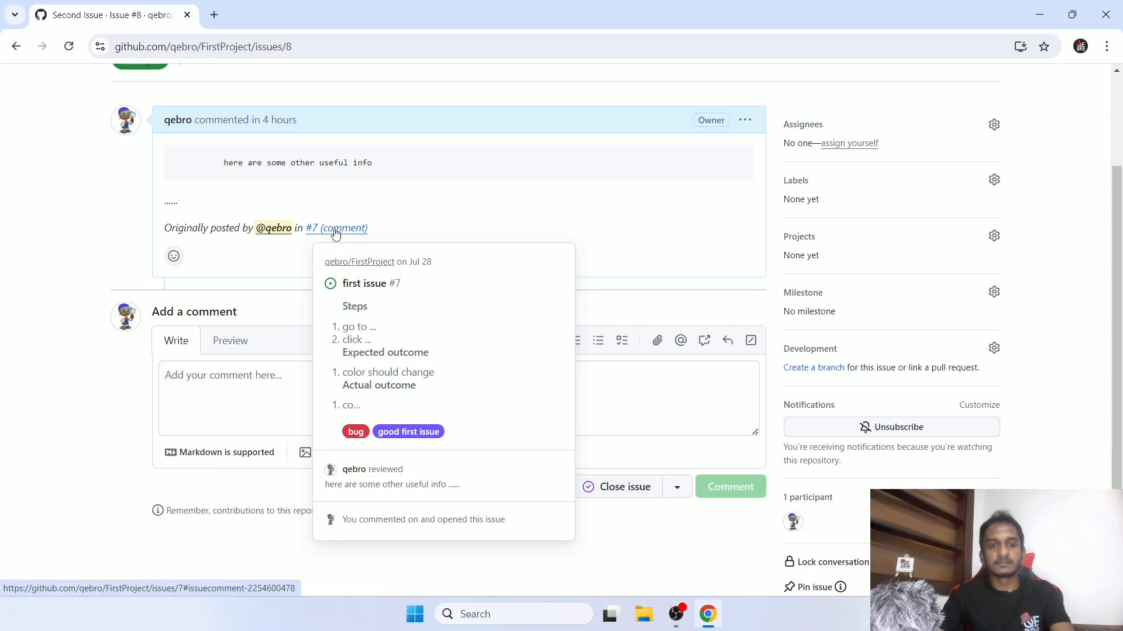
# - Follow the "#7 (comment)" reference in the second issue back to the original comment
pyautogui.scroll(1, 645, 232)
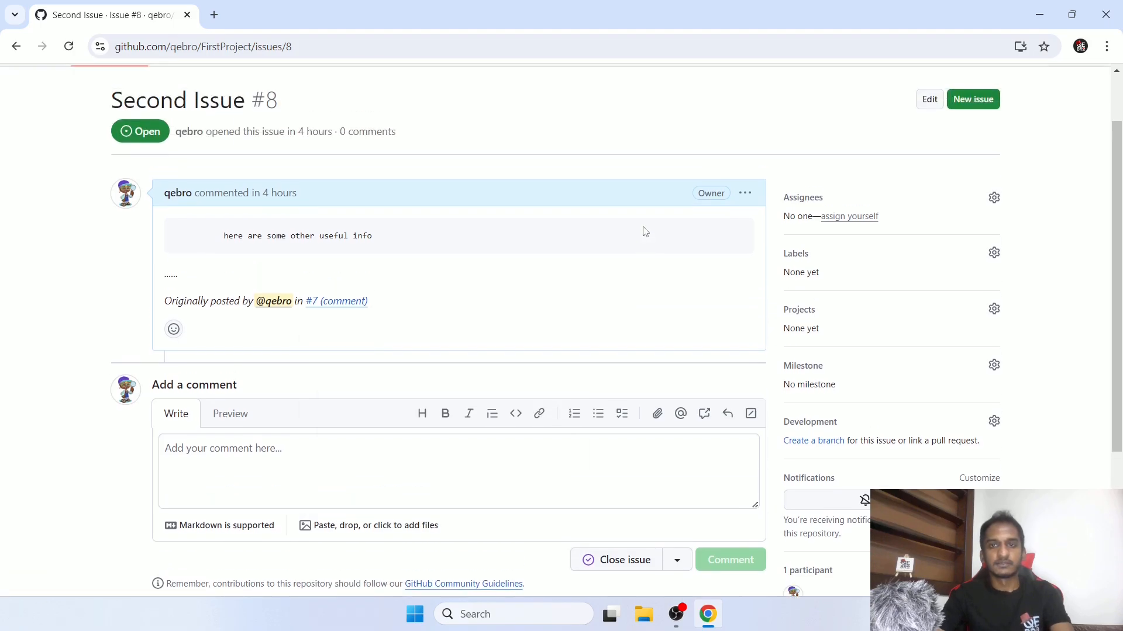
pyautogui.click(319, 302)
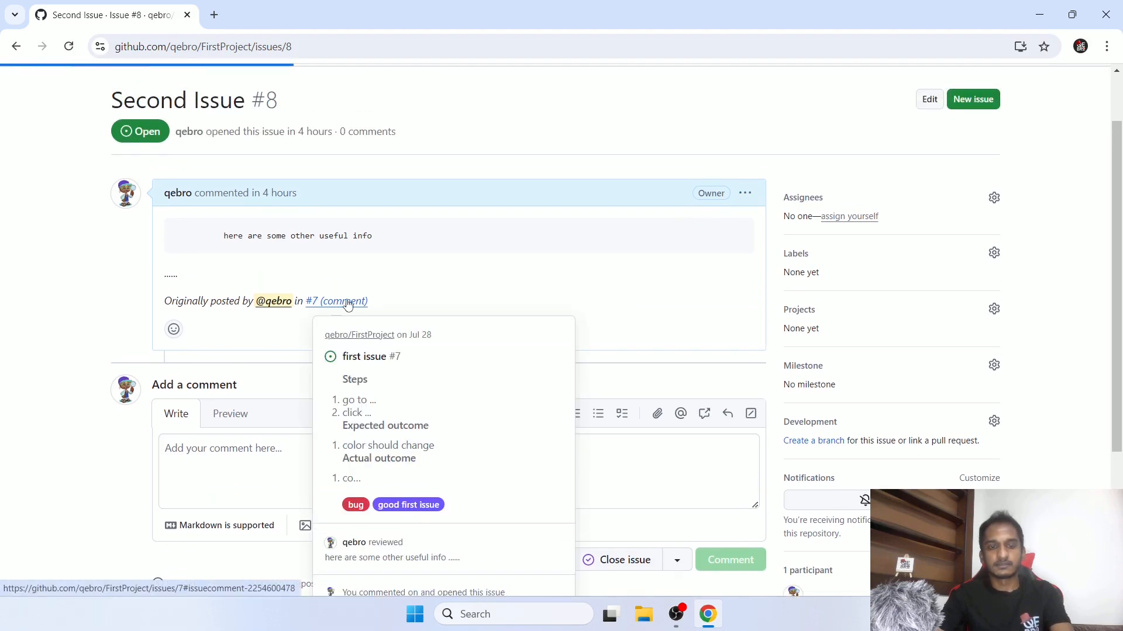
pyautogui.scroll(2, 793, 291)
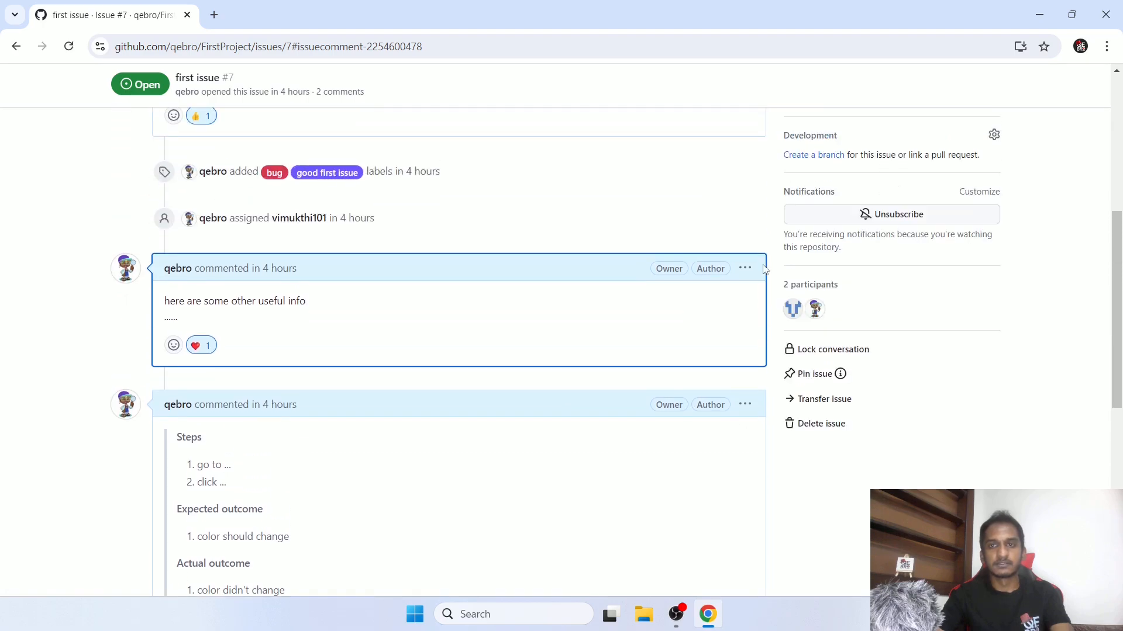
# - Open the abuse report form for the comment "here are some other useful info" and check its sender account choices
pyautogui.click(744, 268)
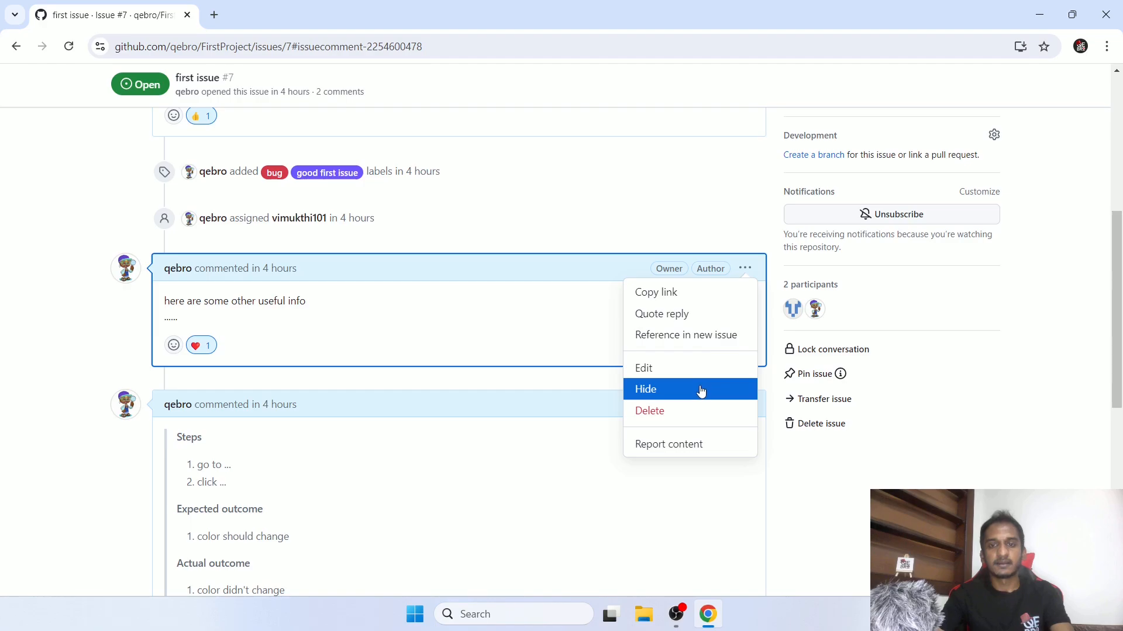
pyautogui.click(652, 445)
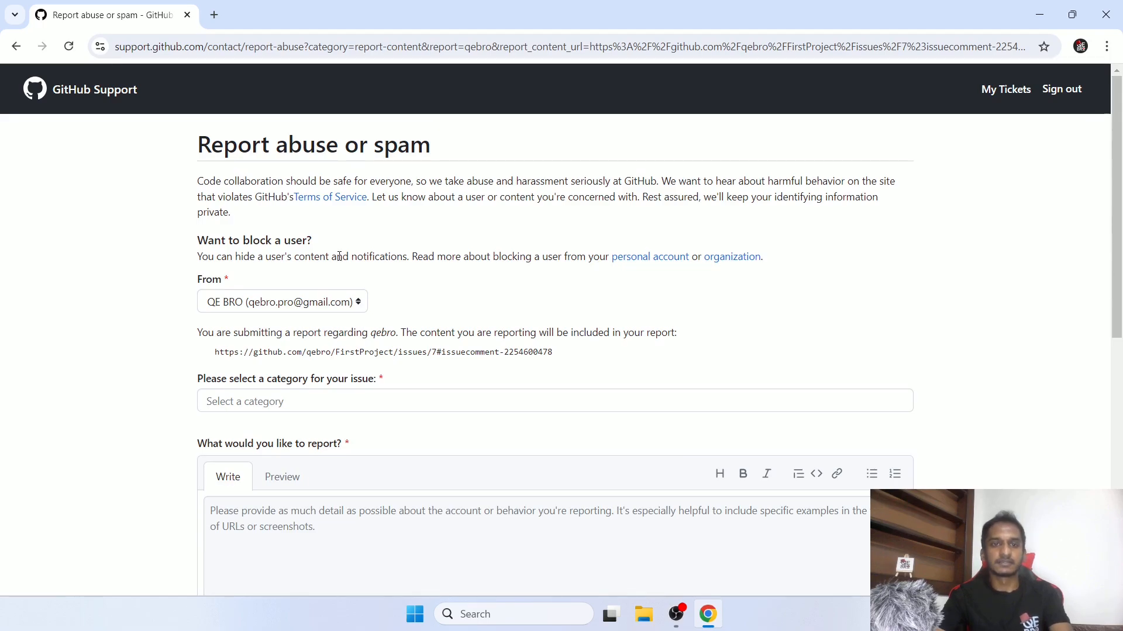
pyautogui.scroll(-2, 255, 245)
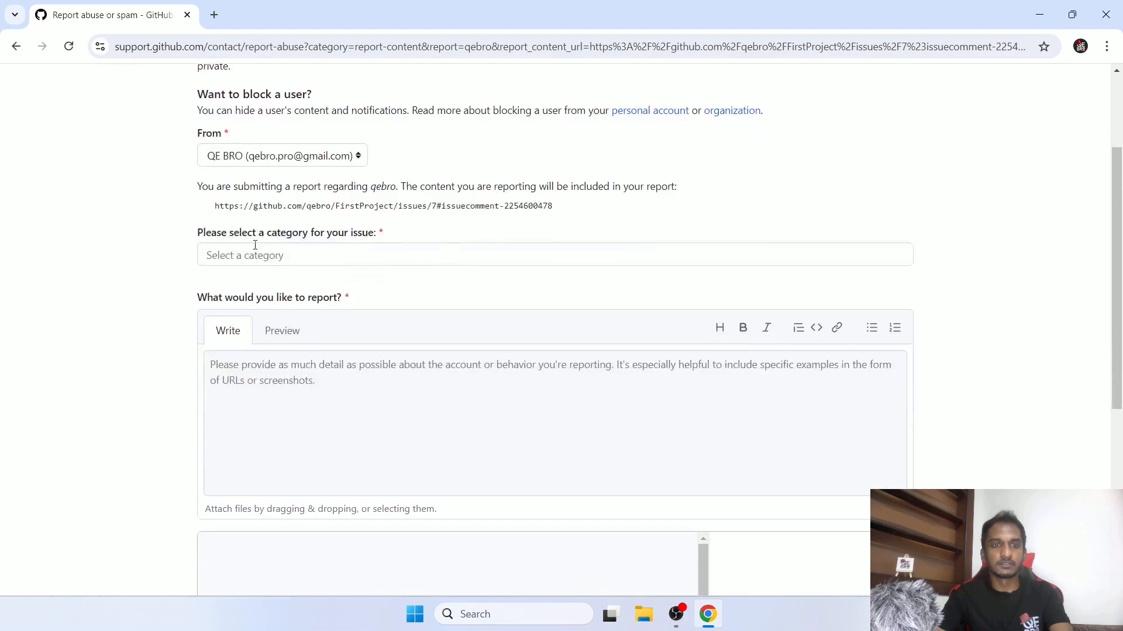
pyautogui.click(303, 162)
pyautogui.click(303, 162)
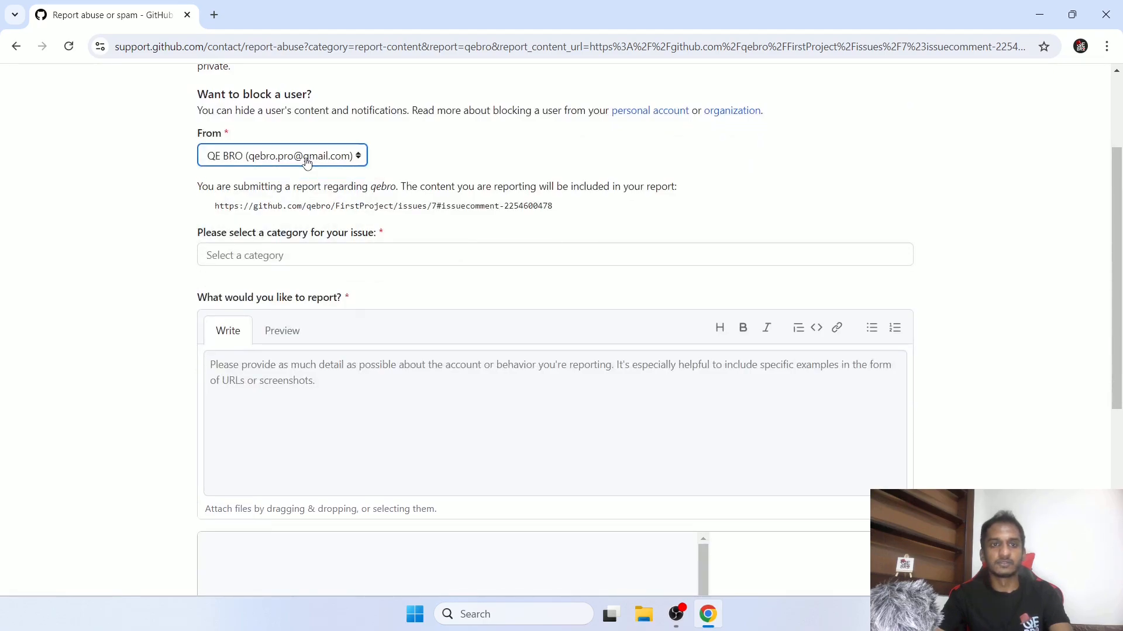
# - Examine the abuse report's issue categories without choosing one, and look over the report details field
pyautogui.click(300, 256)
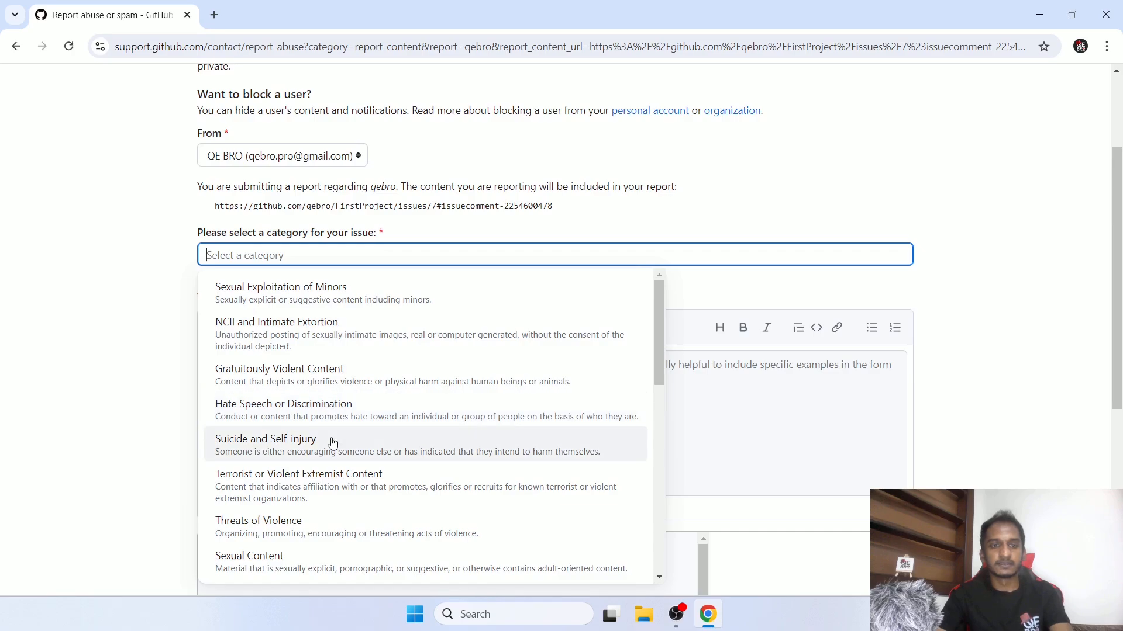
pyautogui.scroll(-2, 332, 443)
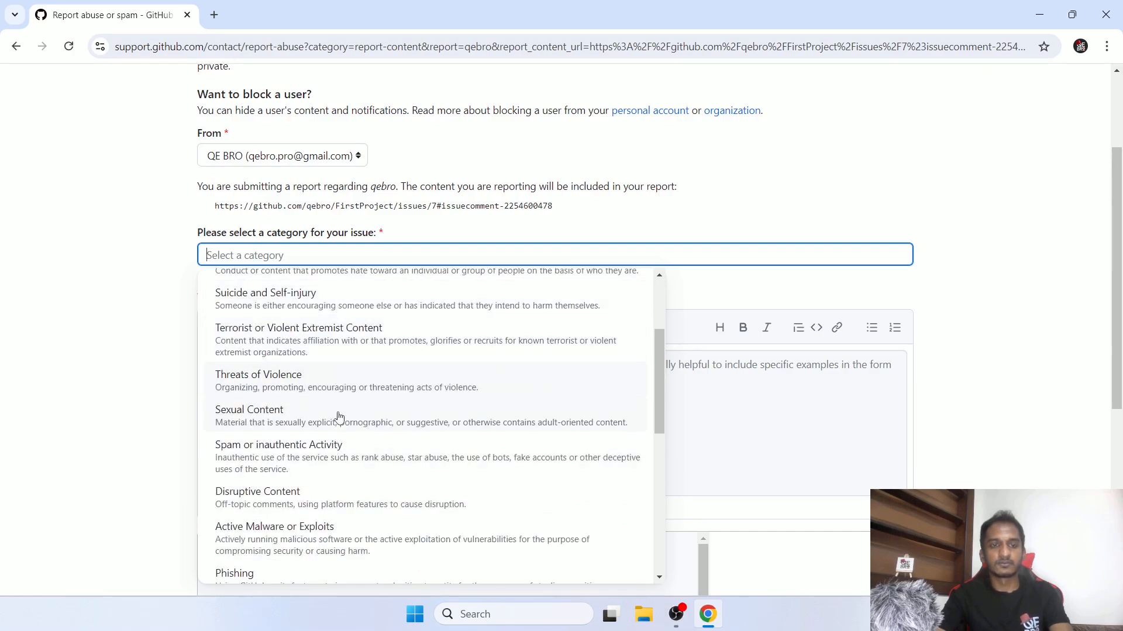
pyautogui.scroll(2, 341, 473)
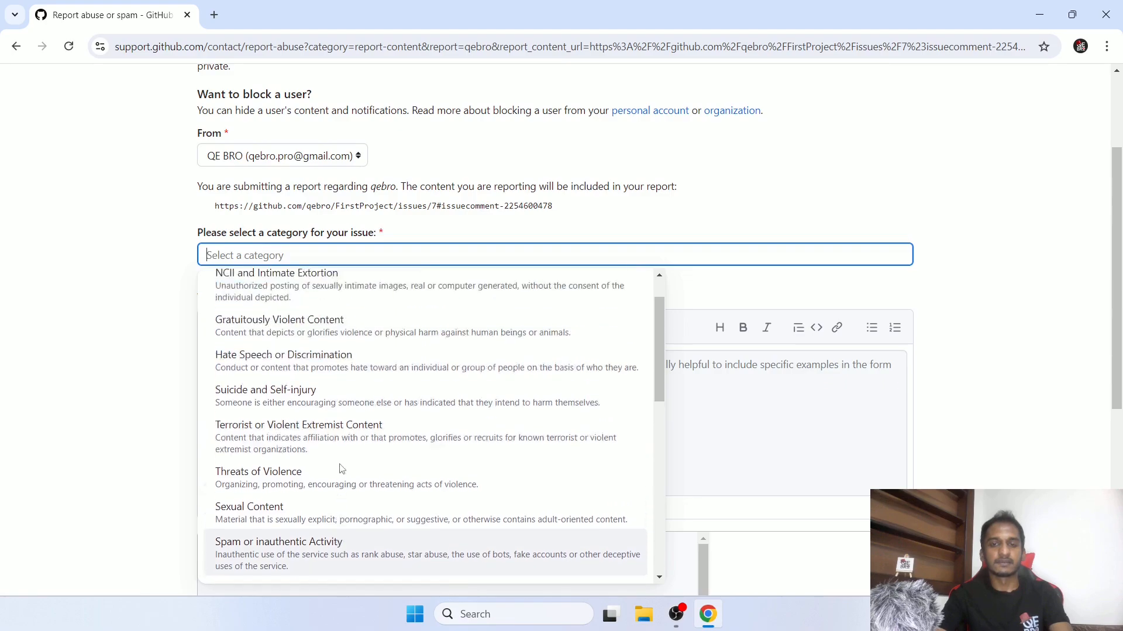
pyautogui.scroll(1, 342, 469)
pyautogui.click(108, 326)
pyautogui.scroll(-1, 112, 328)
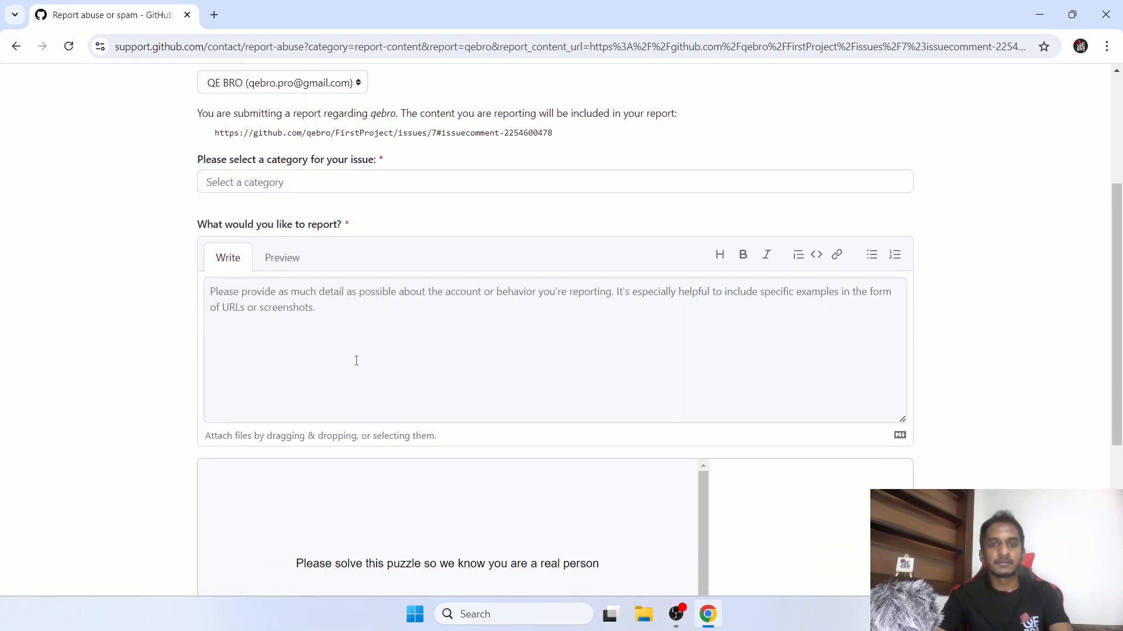
# - Check the rest of the abuse report form, including its human verification, and return to the first issue without submitting
pyautogui.scroll(-3, 436, 344)
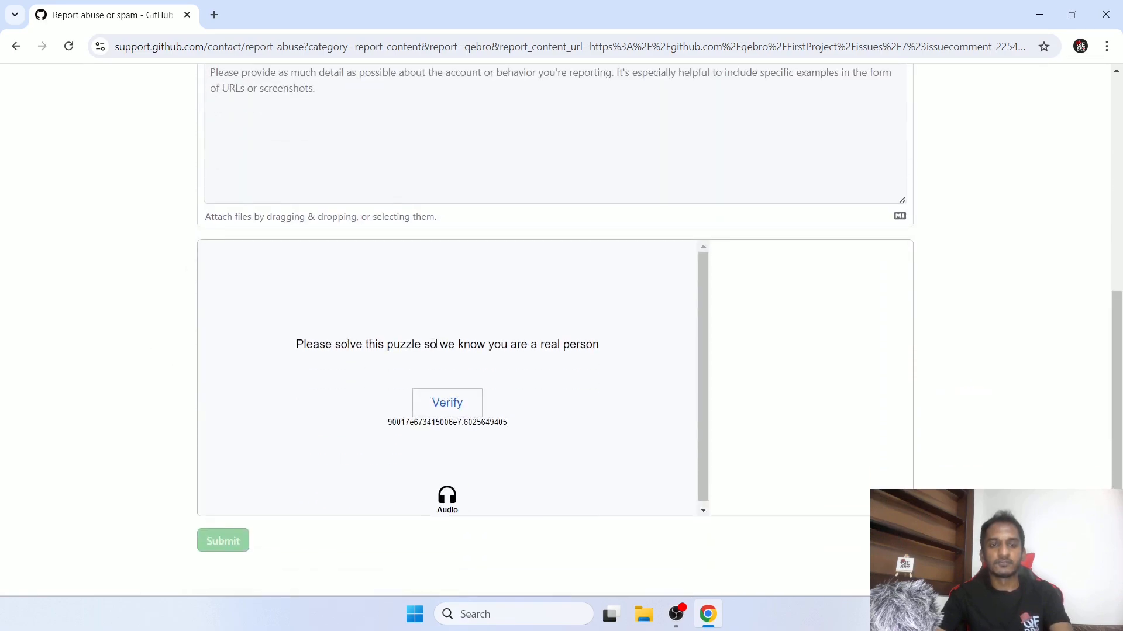
pyautogui.scroll(-1, 452, 404)
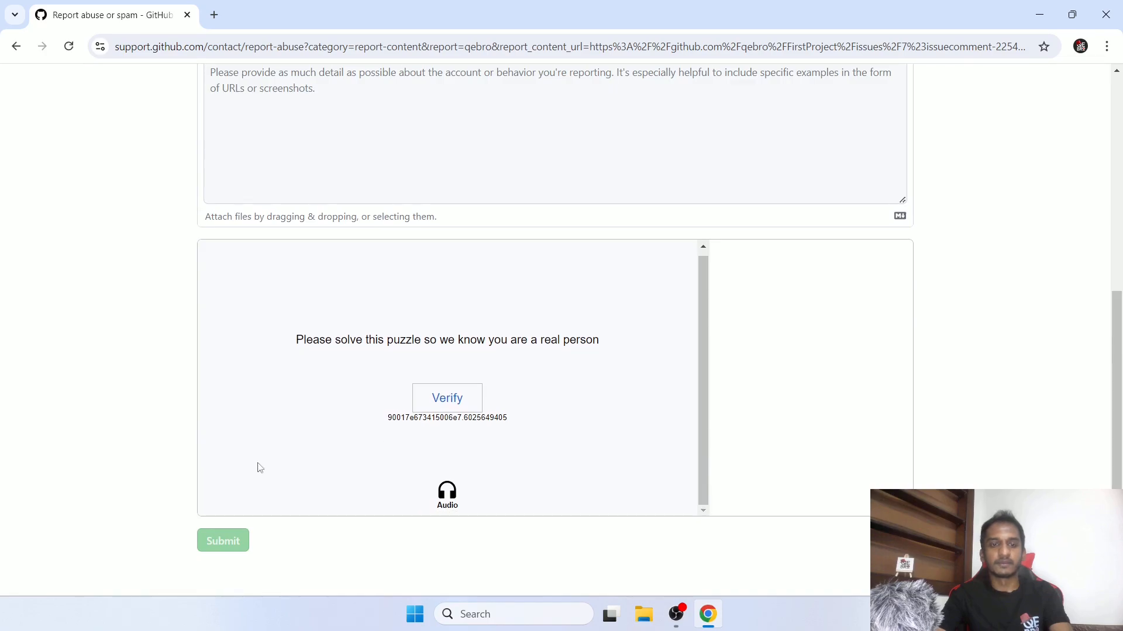
pyautogui.scroll(6, 176, 257)
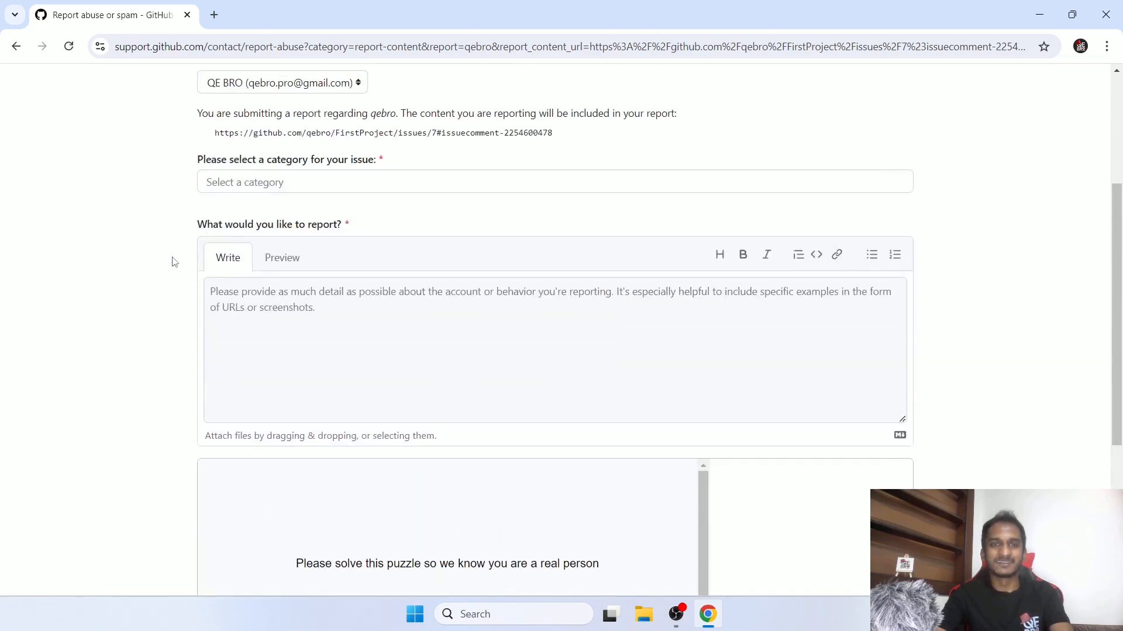
pyautogui.click(17, 47)
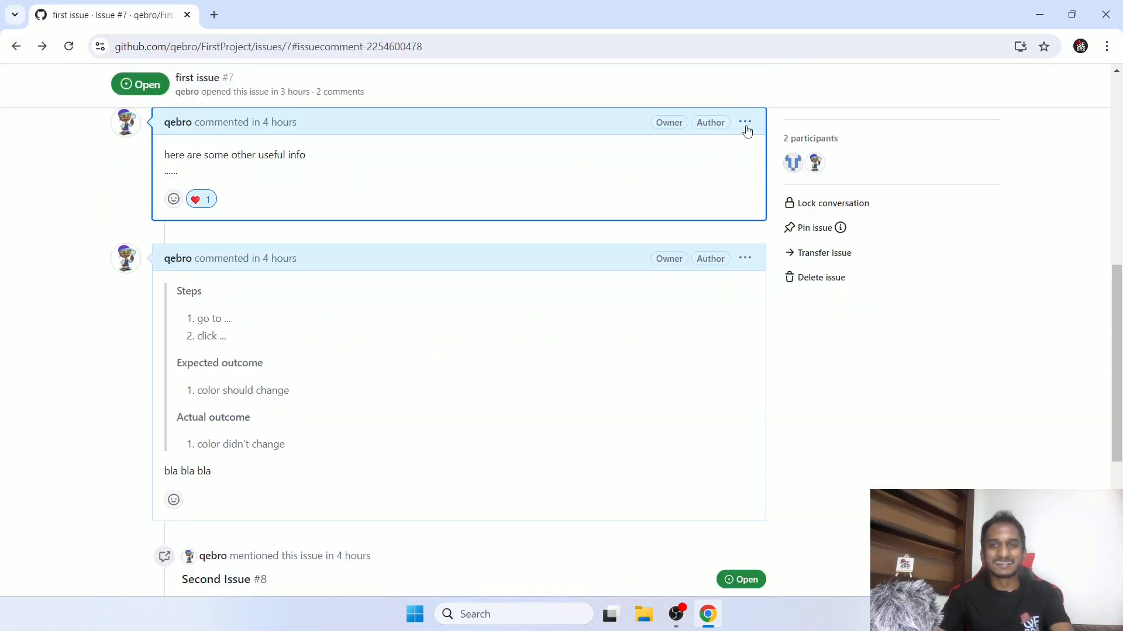
# - Check the available actions of the first issue's two comments without applying any
pyautogui.click(745, 123)
pyautogui.click(746, 260)
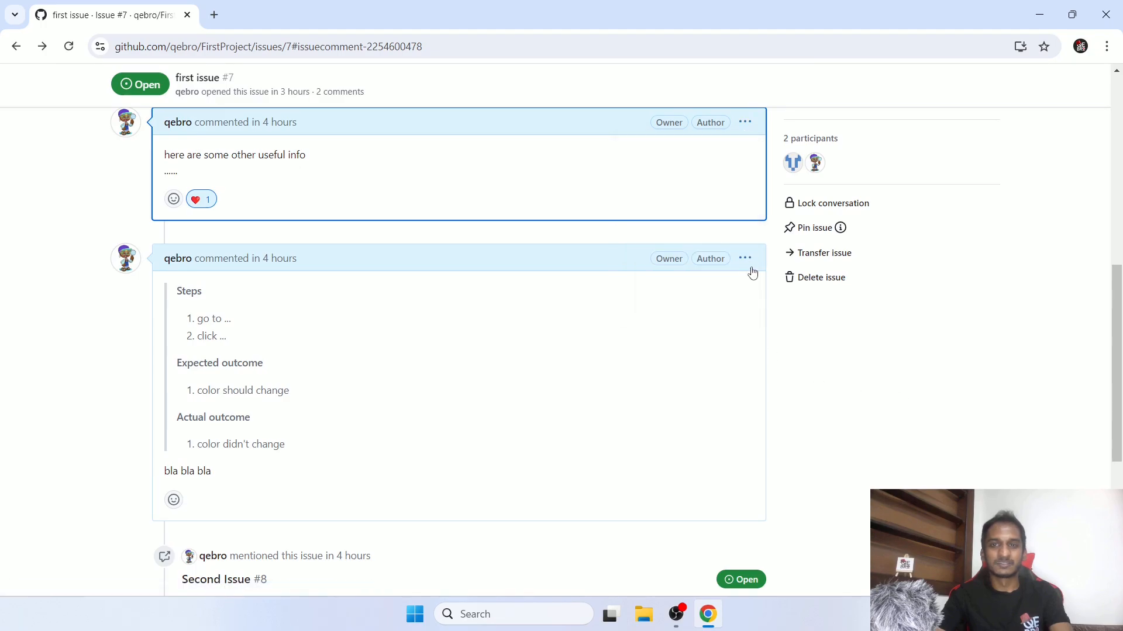
pyautogui.click(746, 260)
pyautogui.click(864, 433)
# - Examine the first issue's whole conversation, from its description to the comment form, along with its side settings
pyautogui.scroll(-5, 857, 431)
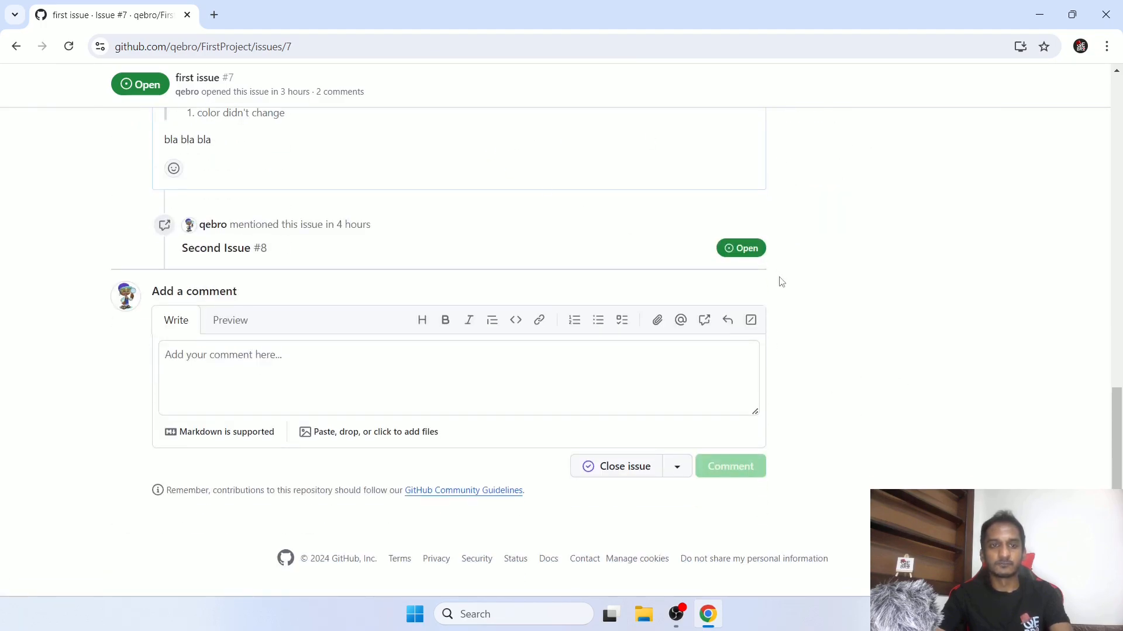
pyautogui.scroll(10, 779, 282)
pyautogui.scroll(2, 778, 282)
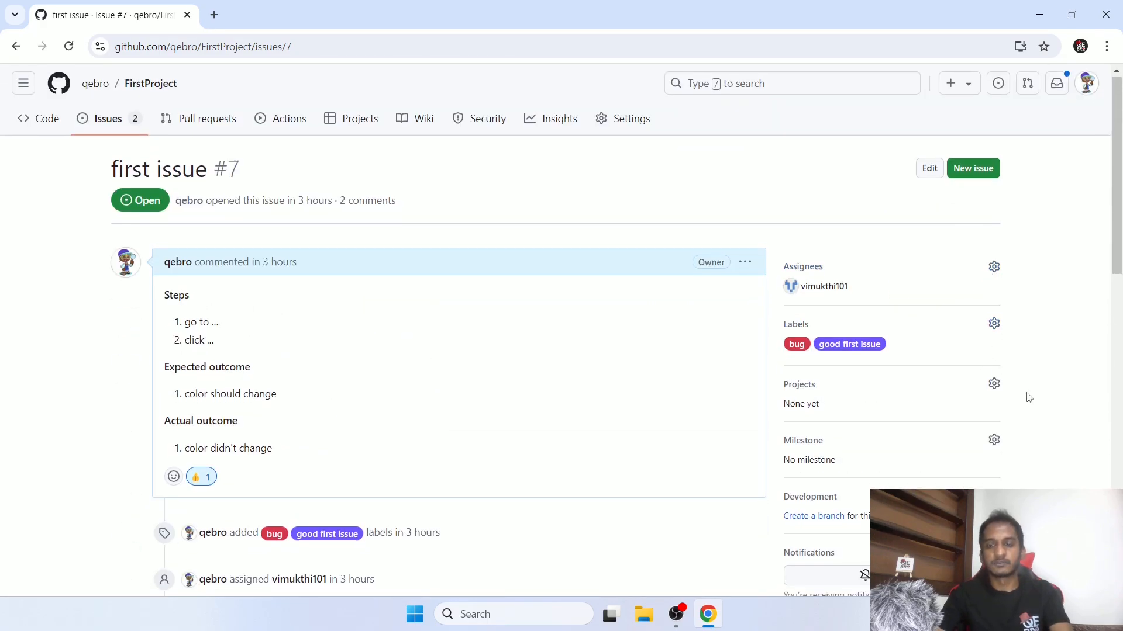
pyautogui.scroll(-5, 1025, 394)
pyautogui.scroll(-4, 1025, 396)
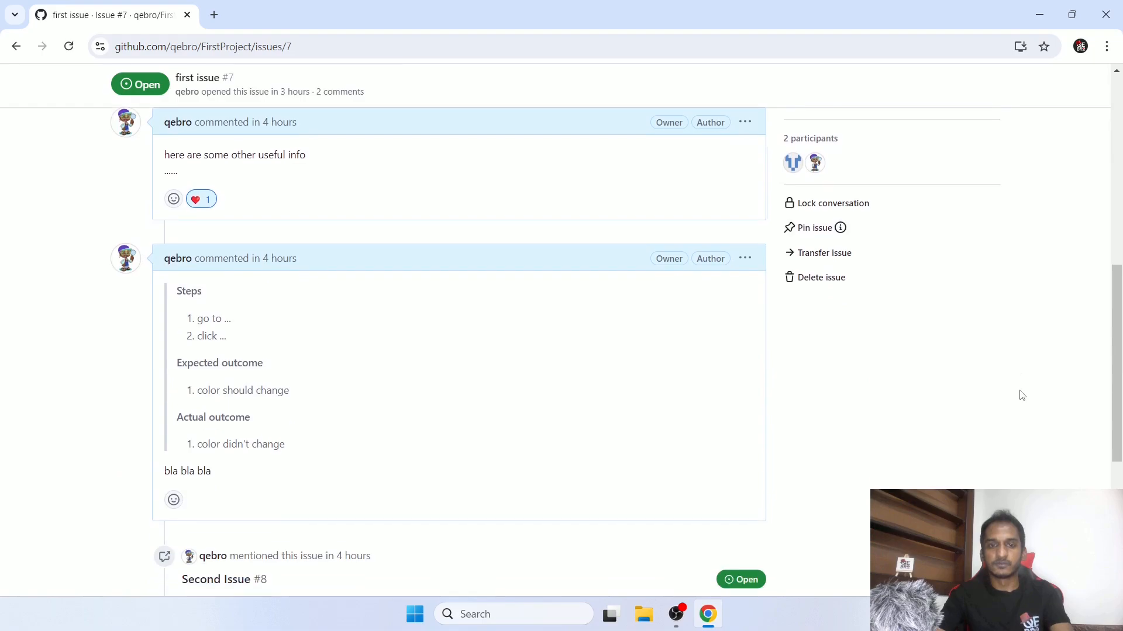
pyautogui.scroll(5, 1022, 395)
pyautogui.scroll(3, 1021, 393)
pyautogui.scroll(-1, 948, 409)
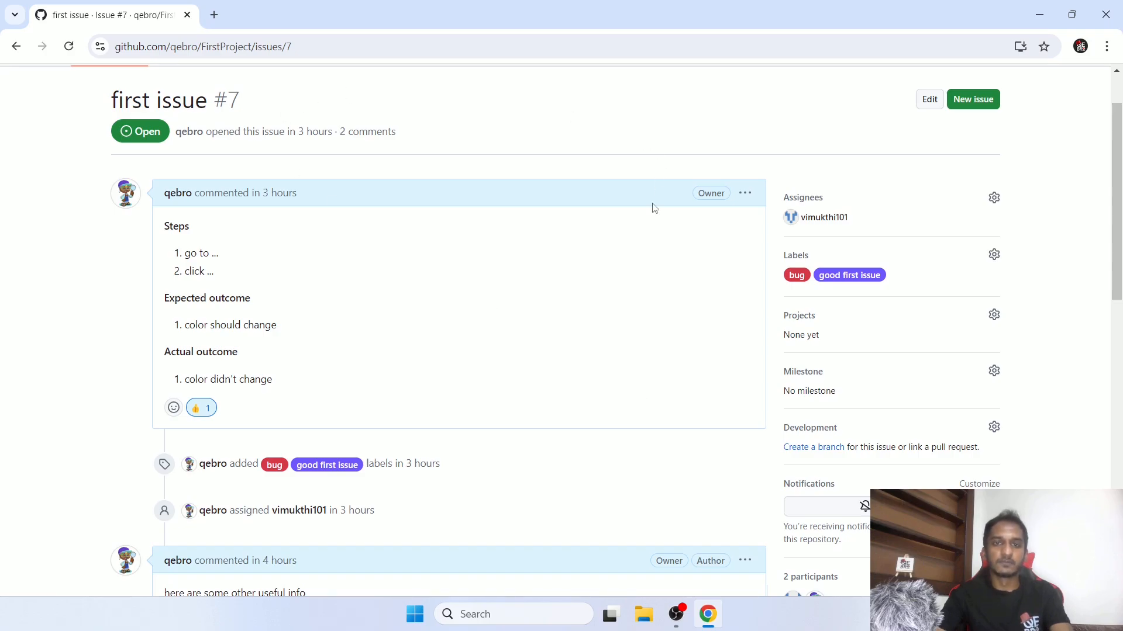
pyautogui.scroll(-9, 649, 212)
pyautogui.scroll(9, 649, 212)
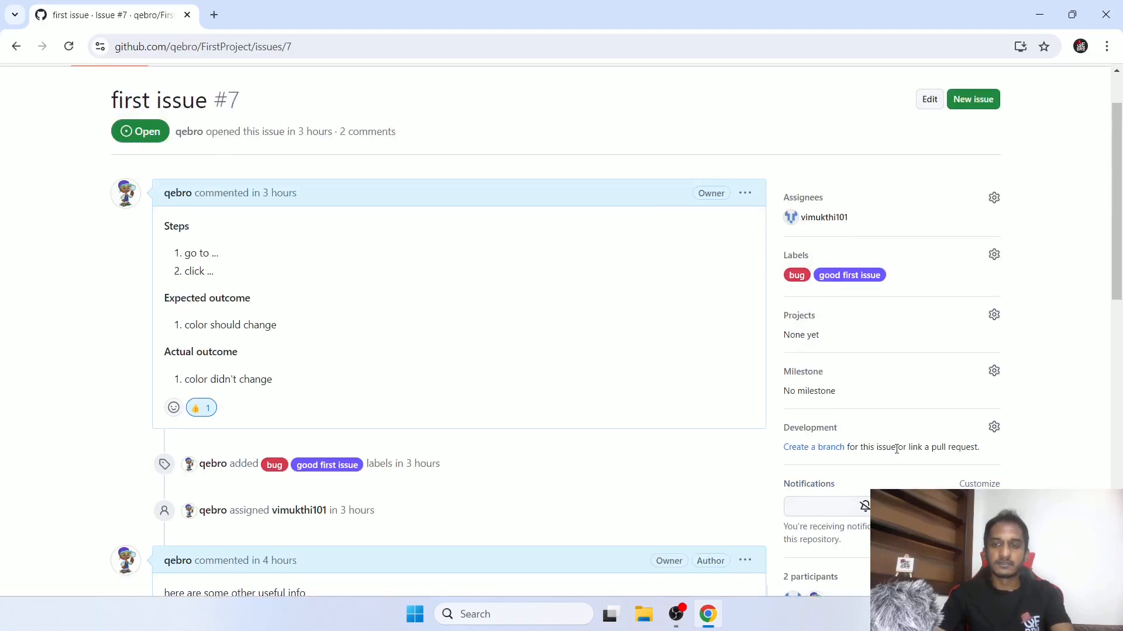
# - Check the first issue's options for linking a branch or pull request without linking anything
pyautogui.scroll(-1, 896, 449)
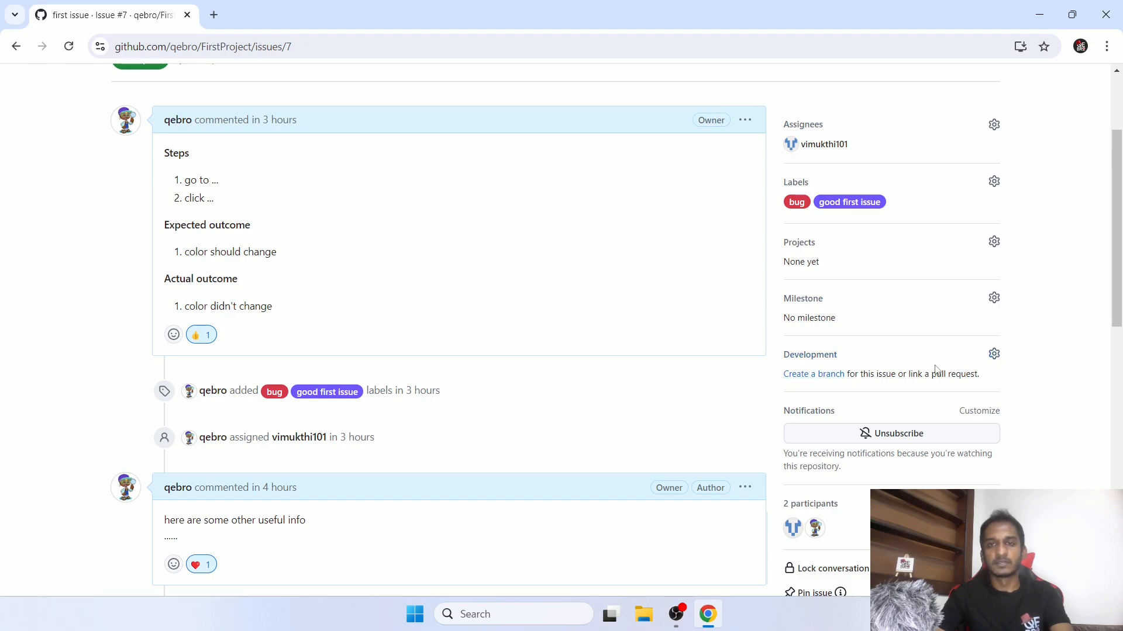
pyautogui.click(994, 354)
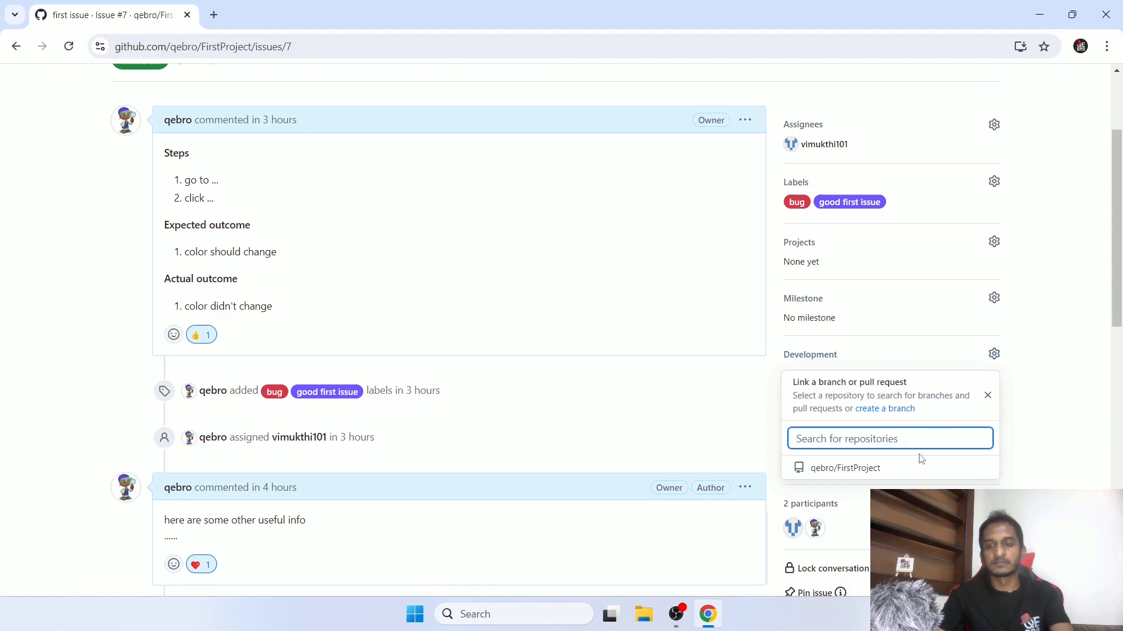
pyautogui.click(1030, 421)
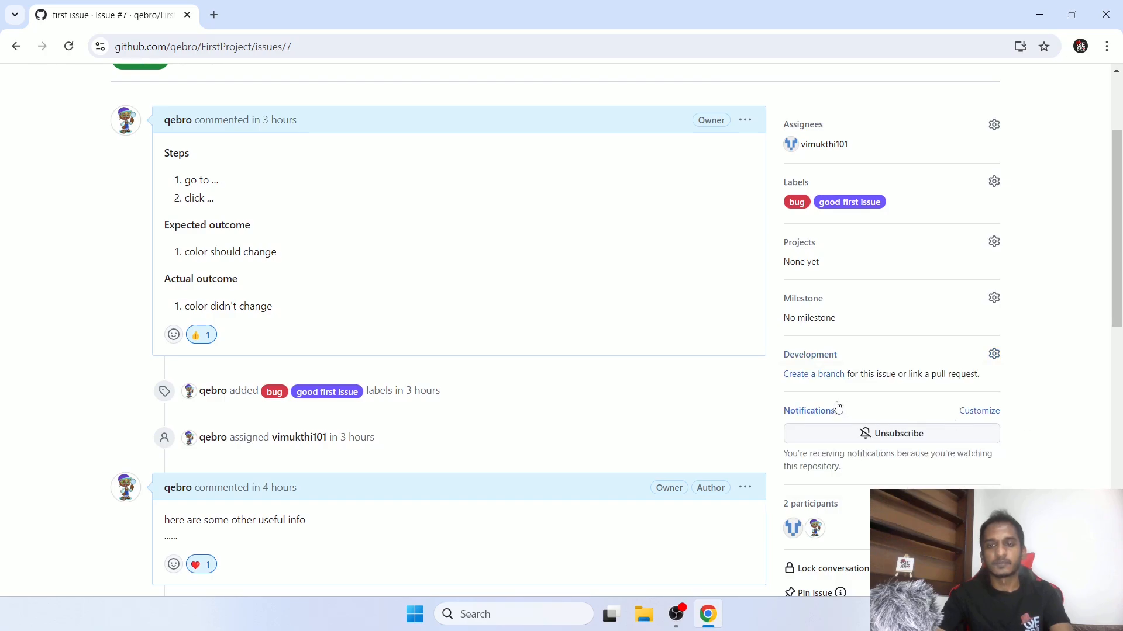
# - Create the branch 7-first-issue for this issue in FirstProject with Checkout locally, review its checkout commands and dismiss them
pyautogui.click(822, 376)
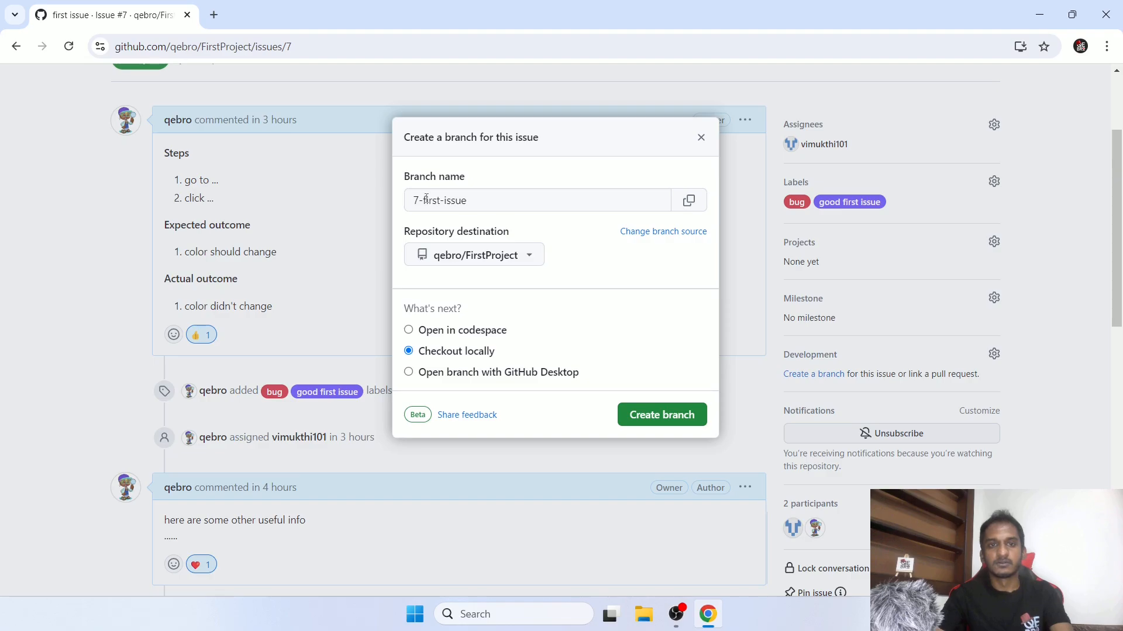
pyautogui.moveTo(416, 201); pyautogui.dragTo(478, 201)
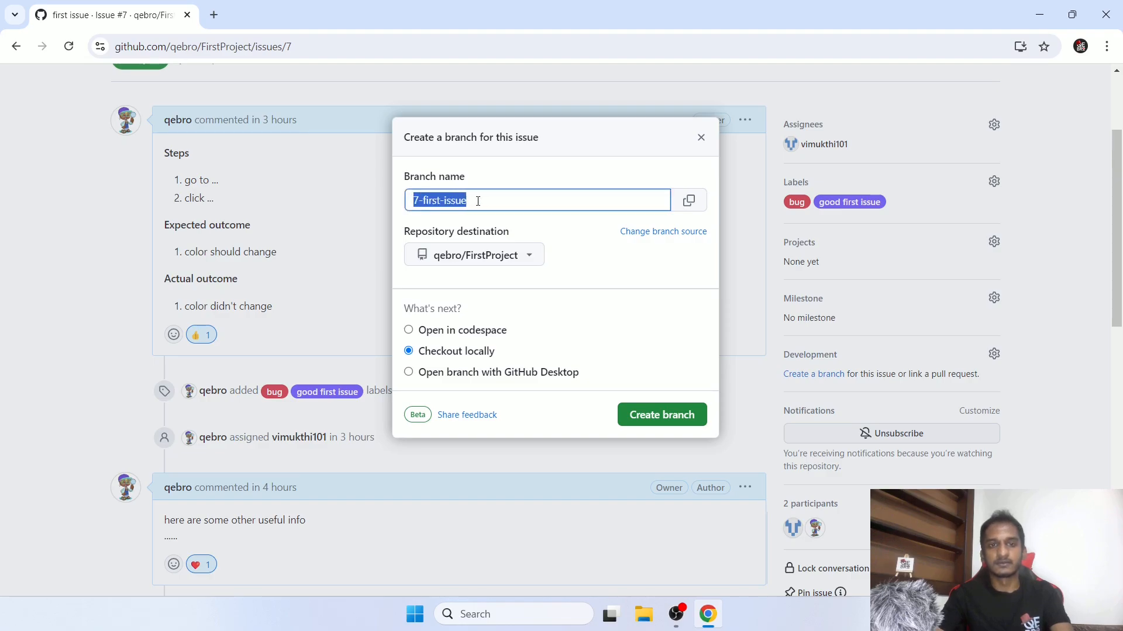
pyautogui.click(424, 204)
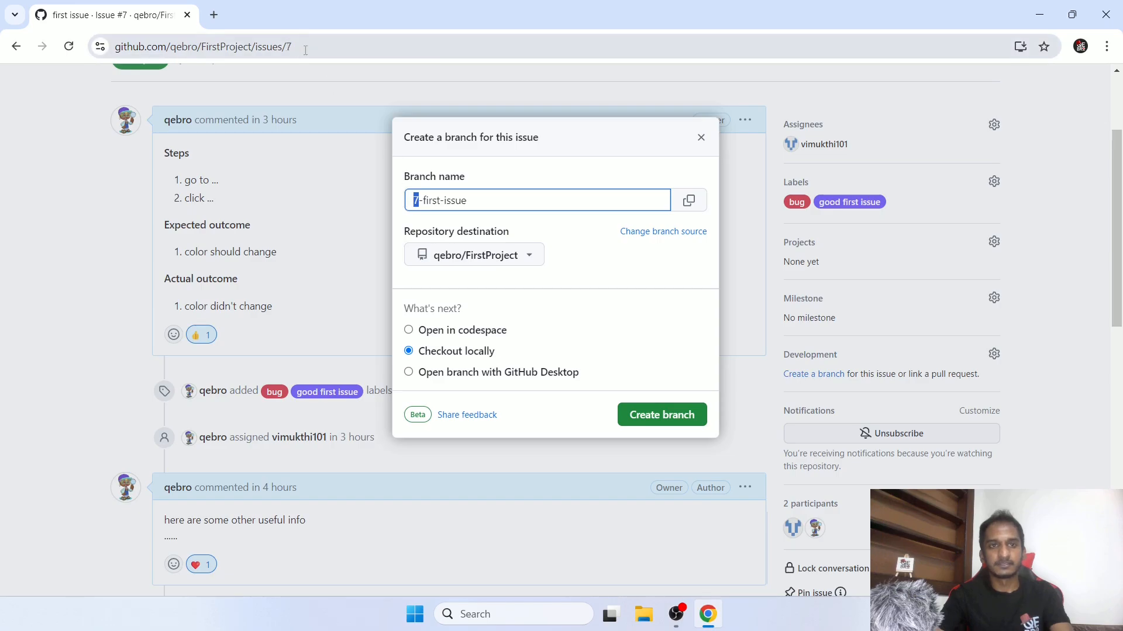
pyautogui.moveTo(471, 200); pyautogui.dragTo(426, 198)
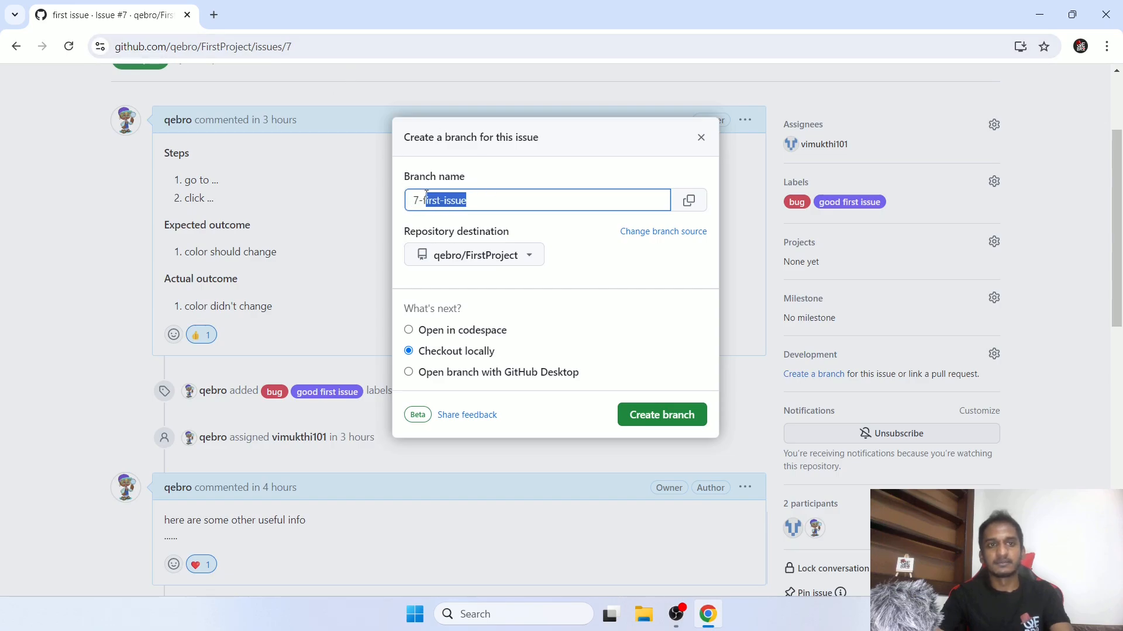
pyautogui.click(554, 226)
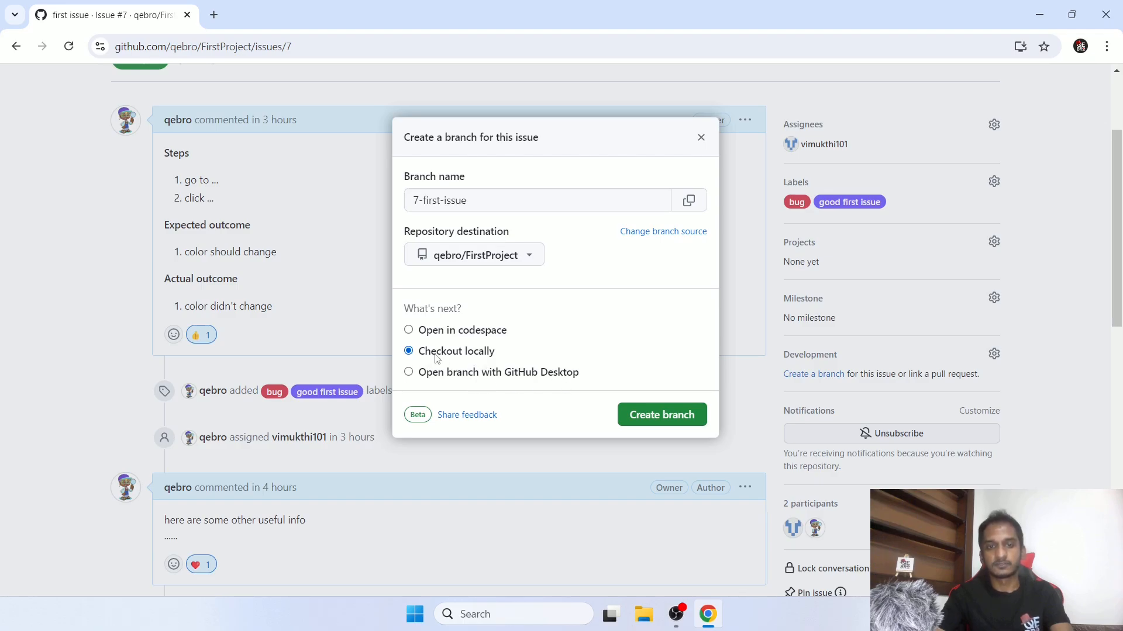
pyautogui.click(656, 416)
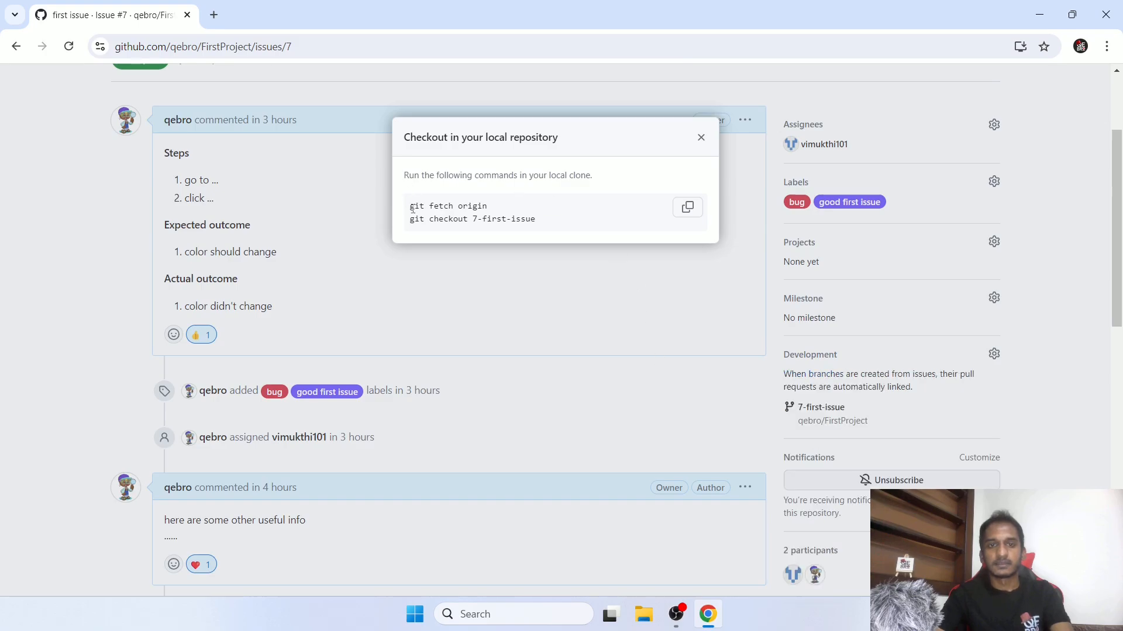
pyautogui.moveTo(410, 204); pyautogui.dragTo(522, 227)
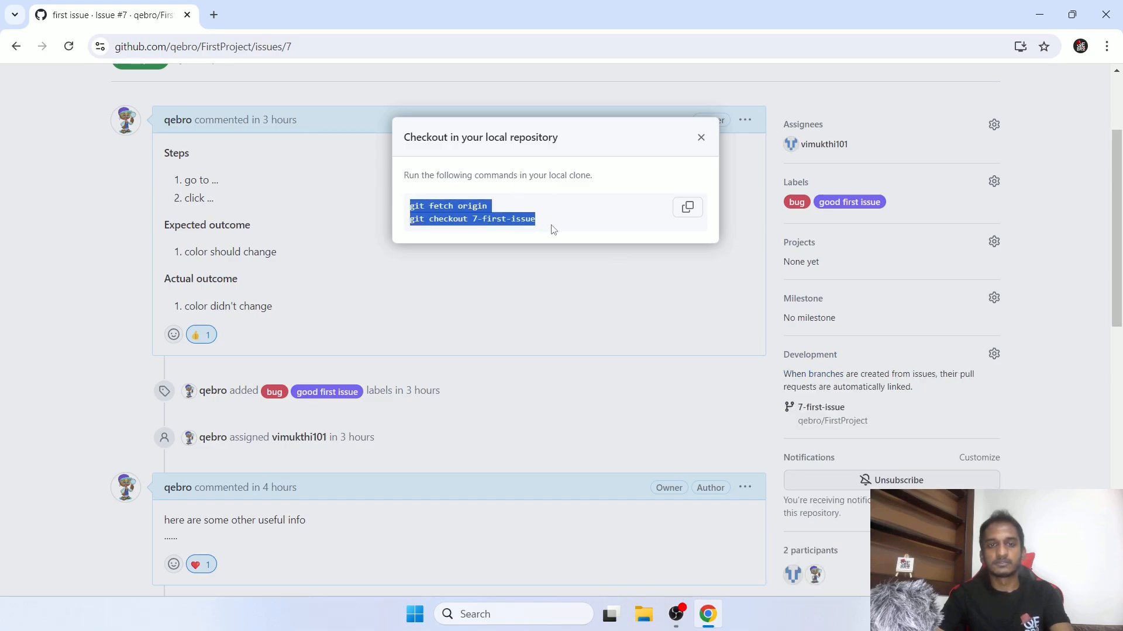
pyautogui.click(702, 140)
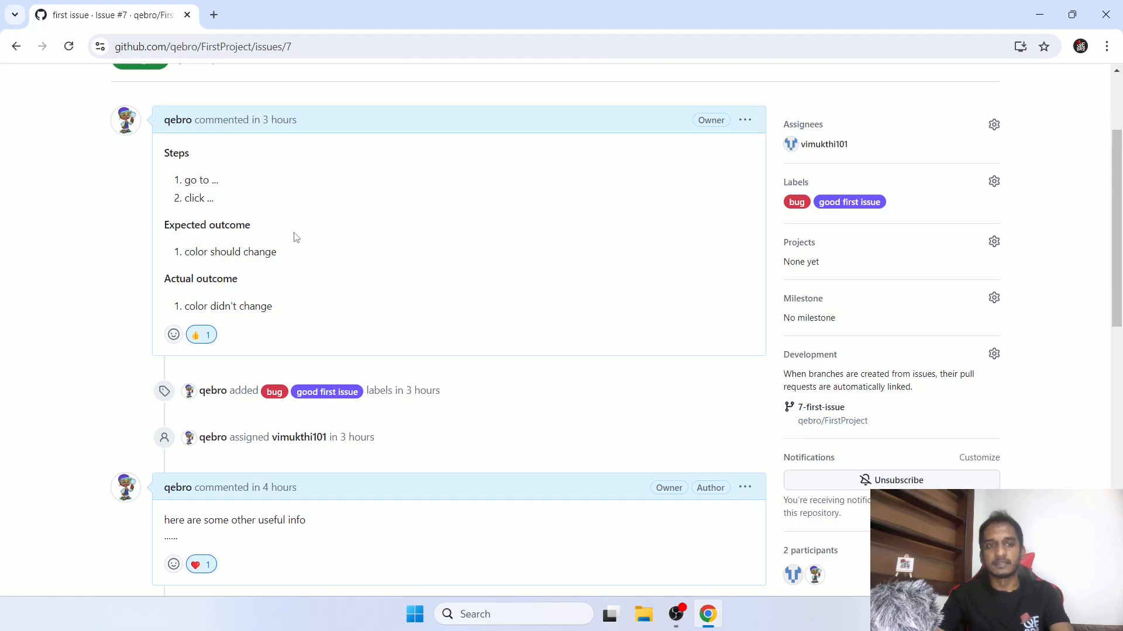
# - Open the issue's linked branch 7-first-issue, check the repository's branch list and switch to main
pyautogui.scroll(2, 296, 237)
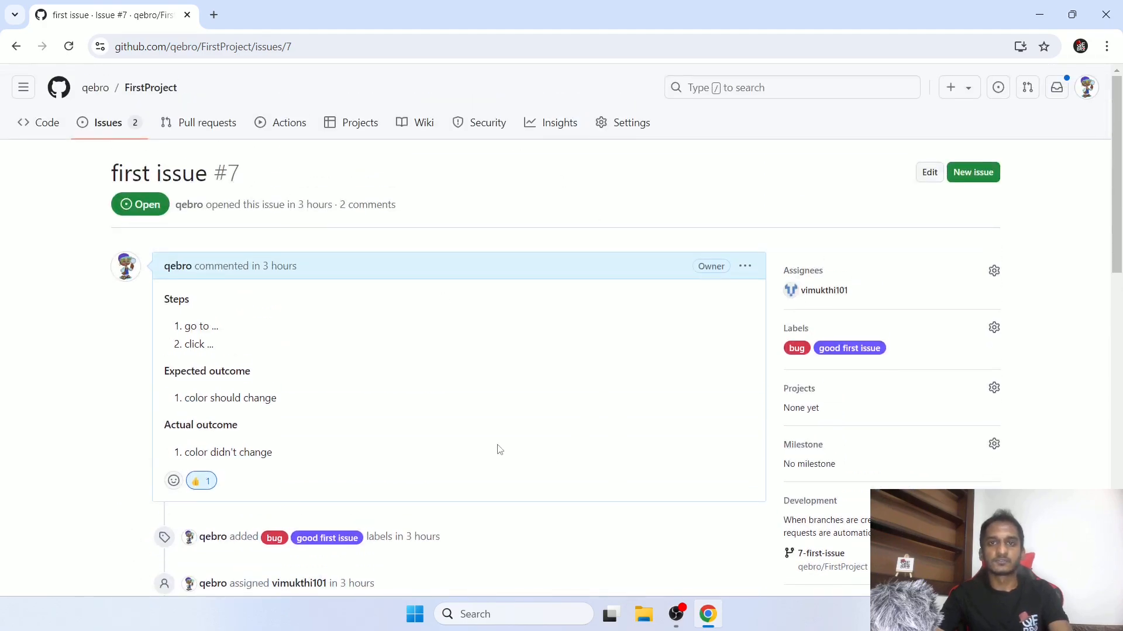
pyautogui.scroll(-4, 785, 345)
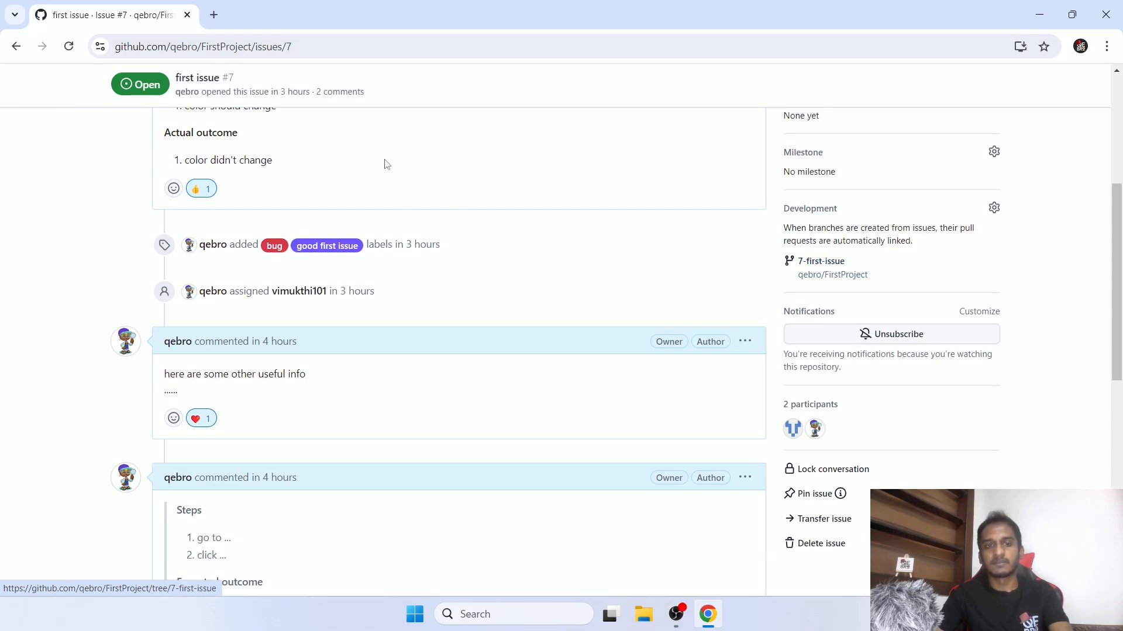
pyautogui.click(814, 264)
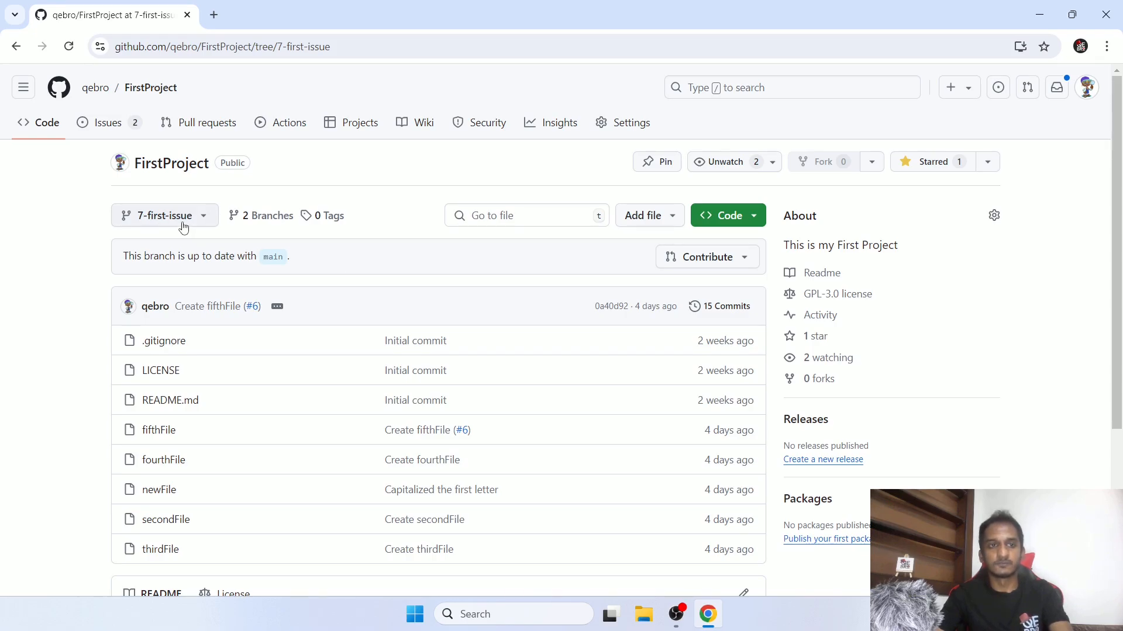
pyautogui.click(151, 216)
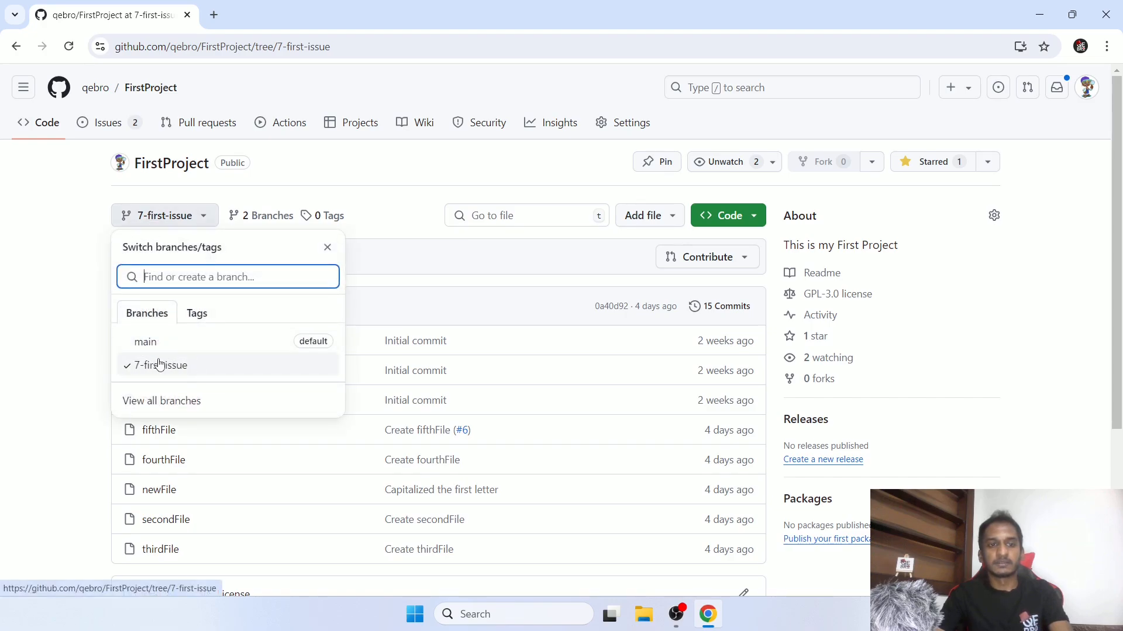
pyautogui.click(153, 343)
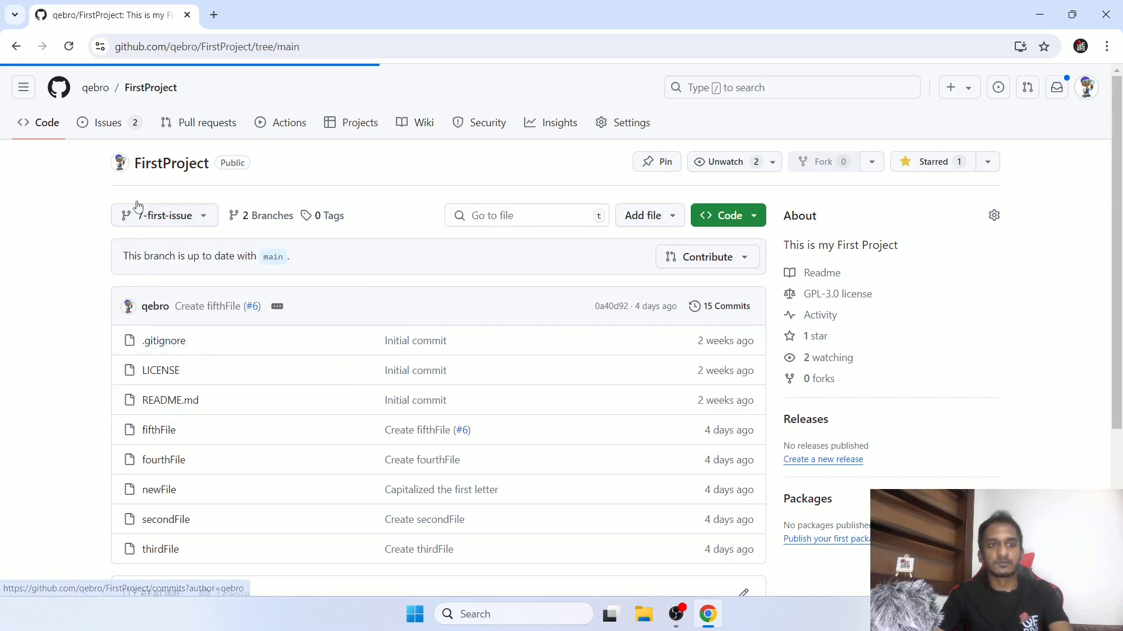
# - Reopen "first issue" from the FirstProject issue list
pyautogui.click(124, 119)
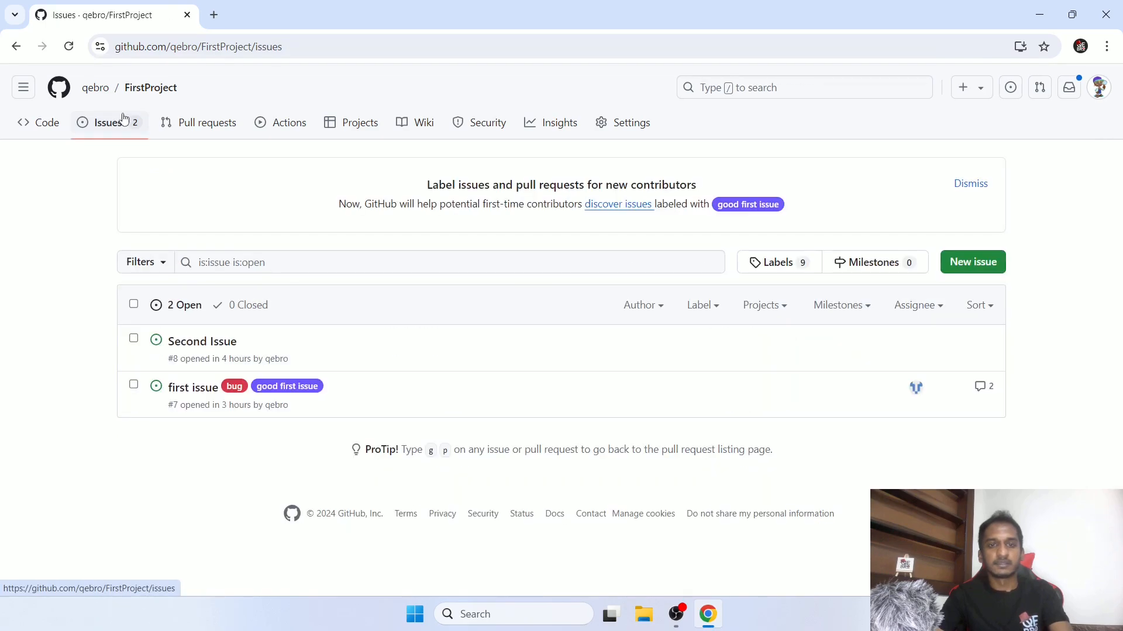
pyautogui.click(188, 392)
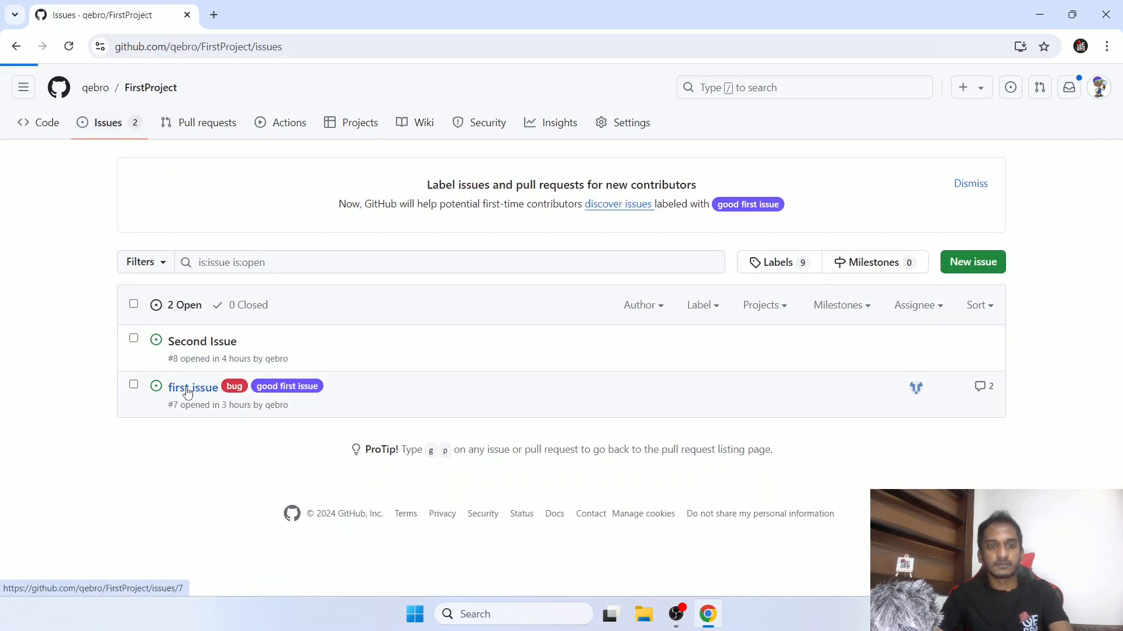
pyautogui.scroll(-2, 1057, 350)
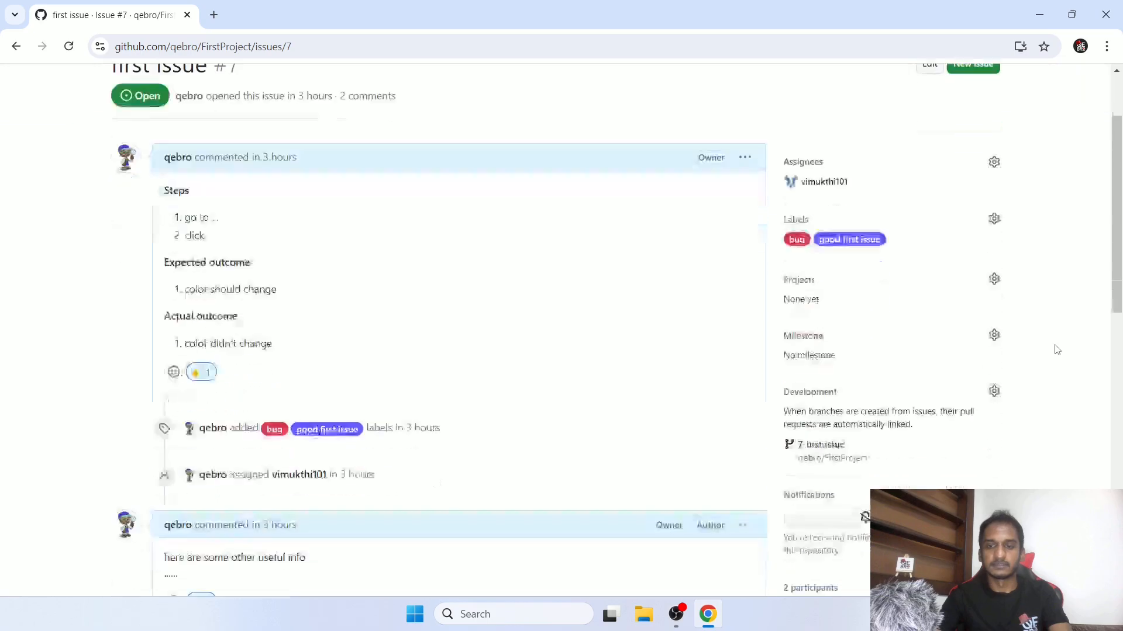
pyautogui.scroll(-2, 1057, 350)
pyautogui.scroll(-4, 1050, 344)
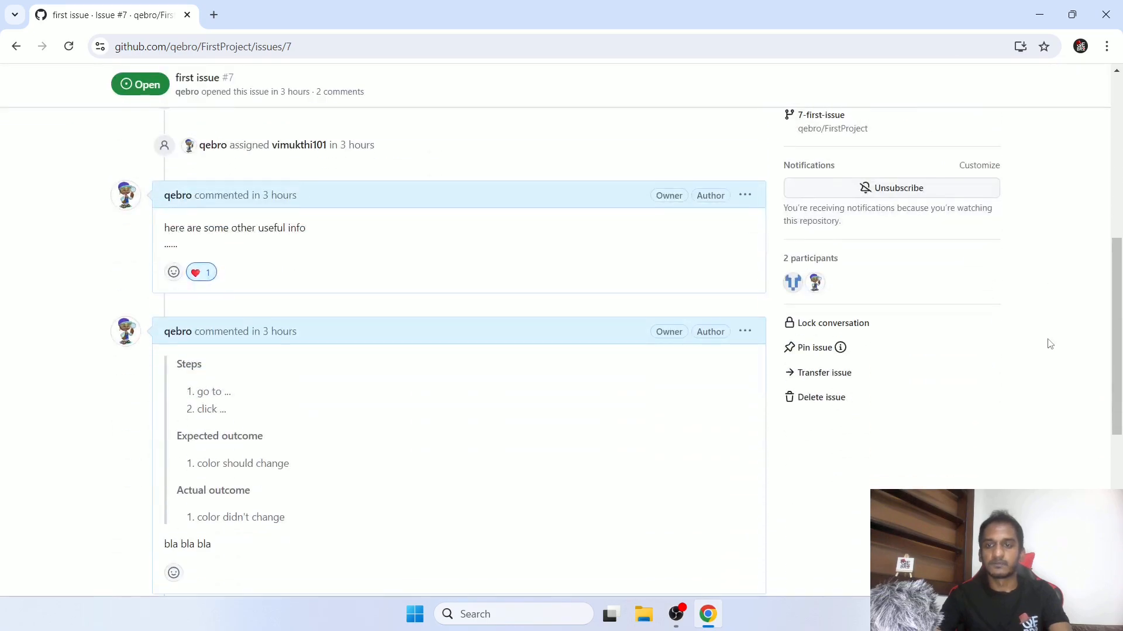
# - Lock the conversation on the first issue with the reason Resolved
pyautogui.click(848, 330)
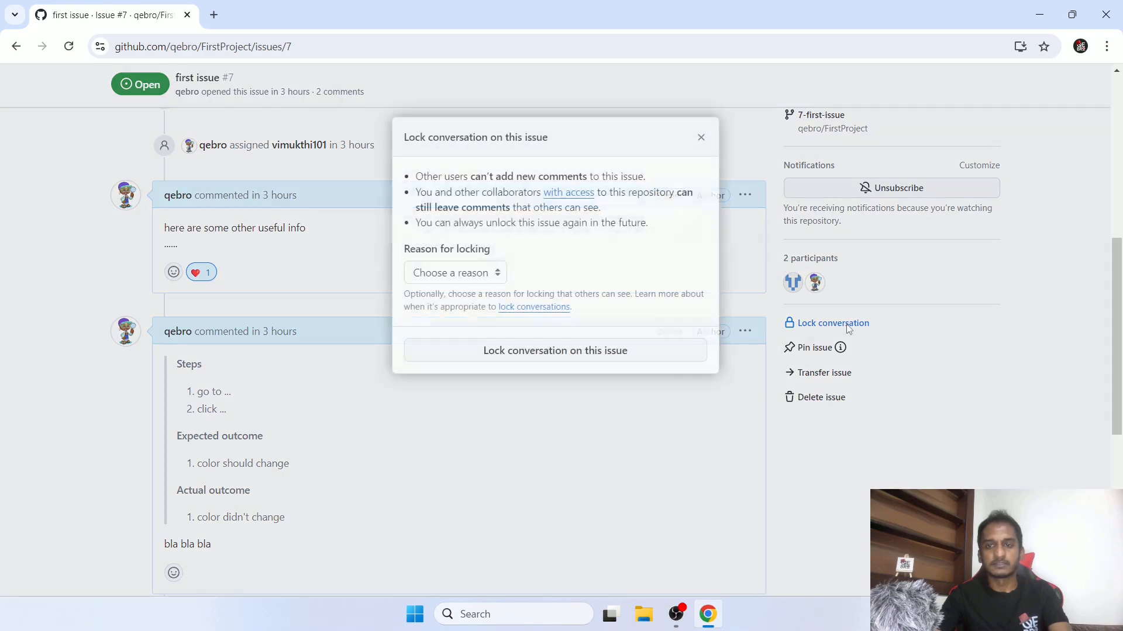
pyautogui.click(473, 275)
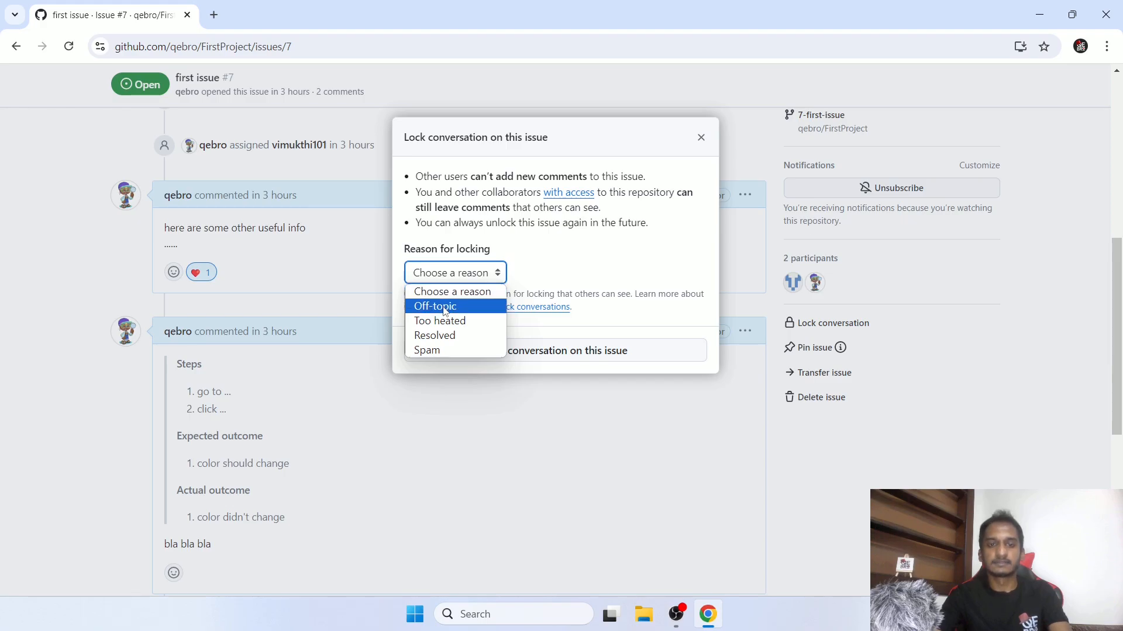
pyautogui.click(449, 337)
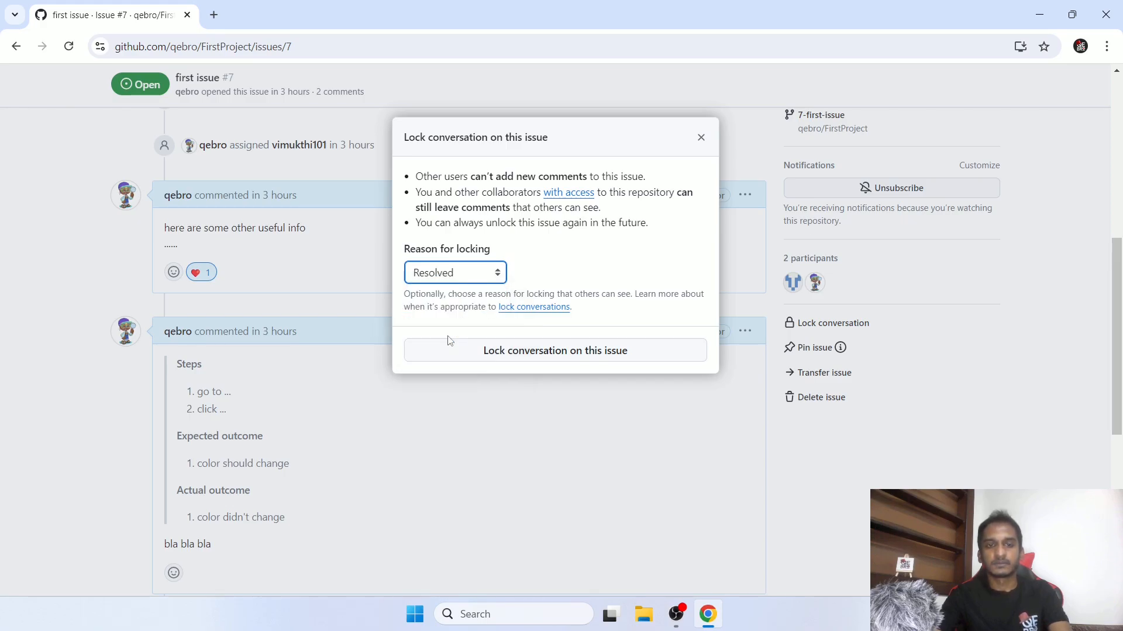
pyautogui.click(522, 360)
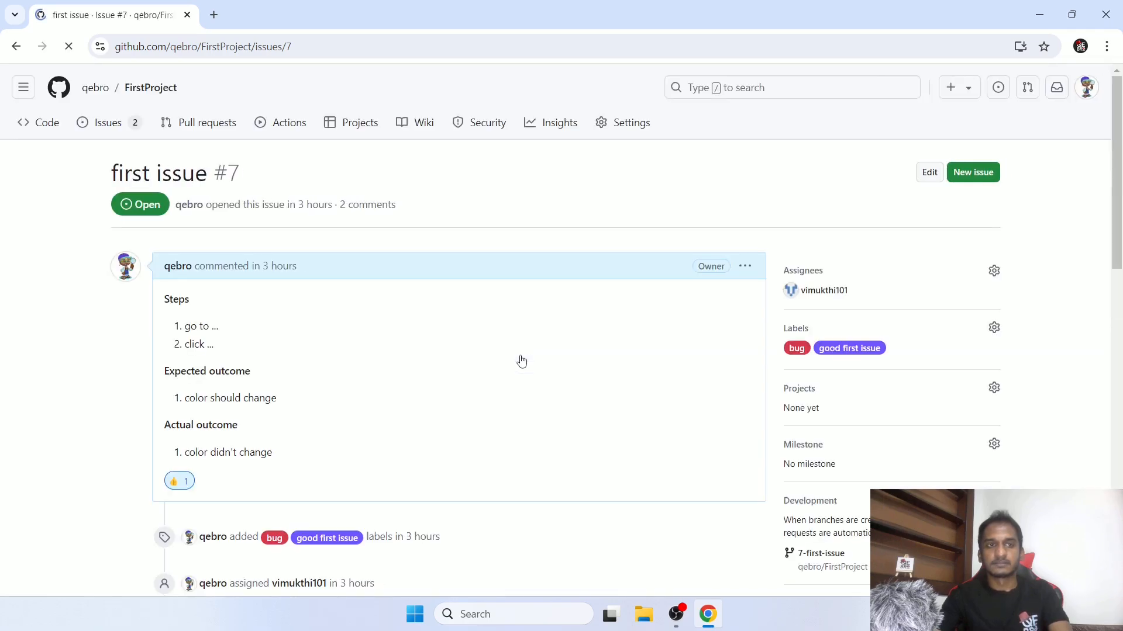
pyautogui.scroll(-2, 690, 319)
pyautogui.scroll(2, 689, 320)
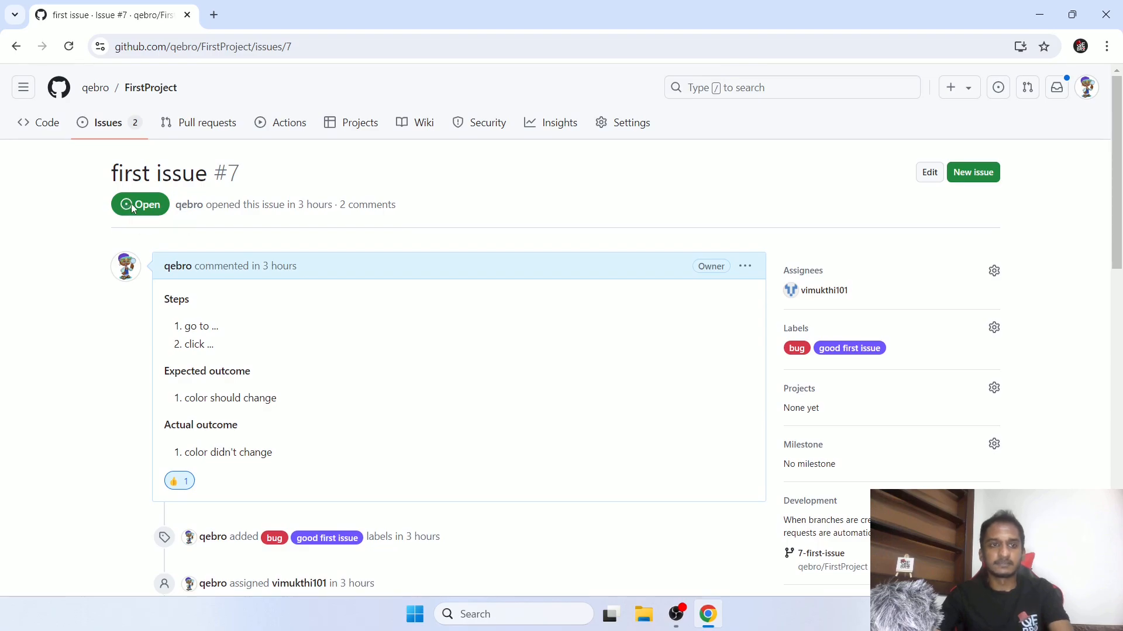
# - Reload the first issue and examine its opening date, the Second Issue mention and the conversation lock entry in its timeline
pyautogui.click(69, 47)
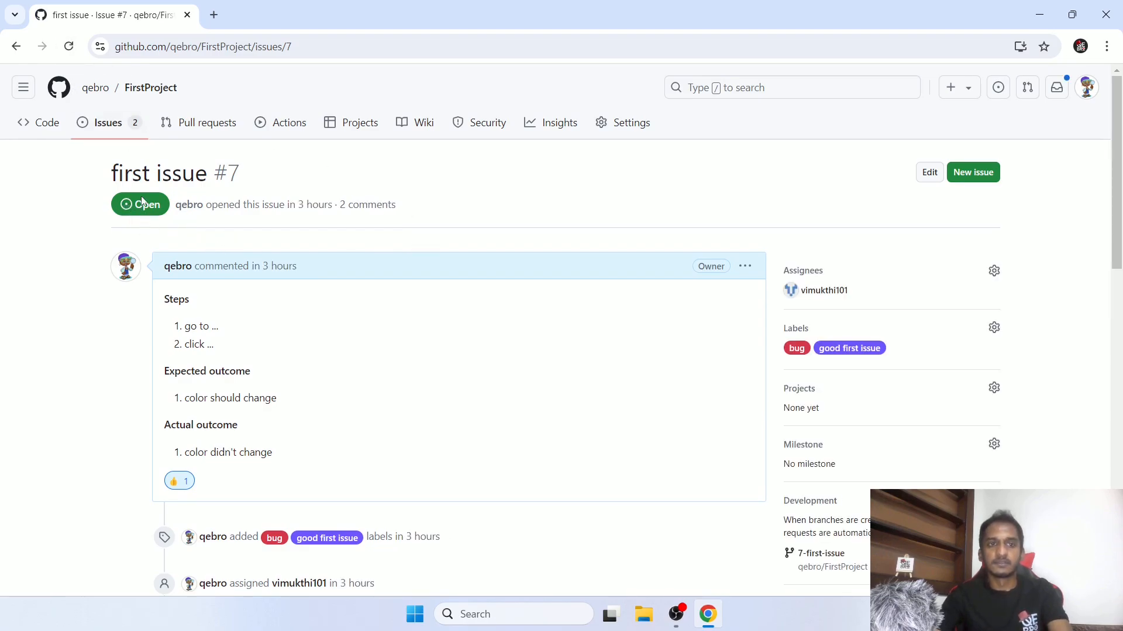
pyautogui.scroll(-5, 524, 283)
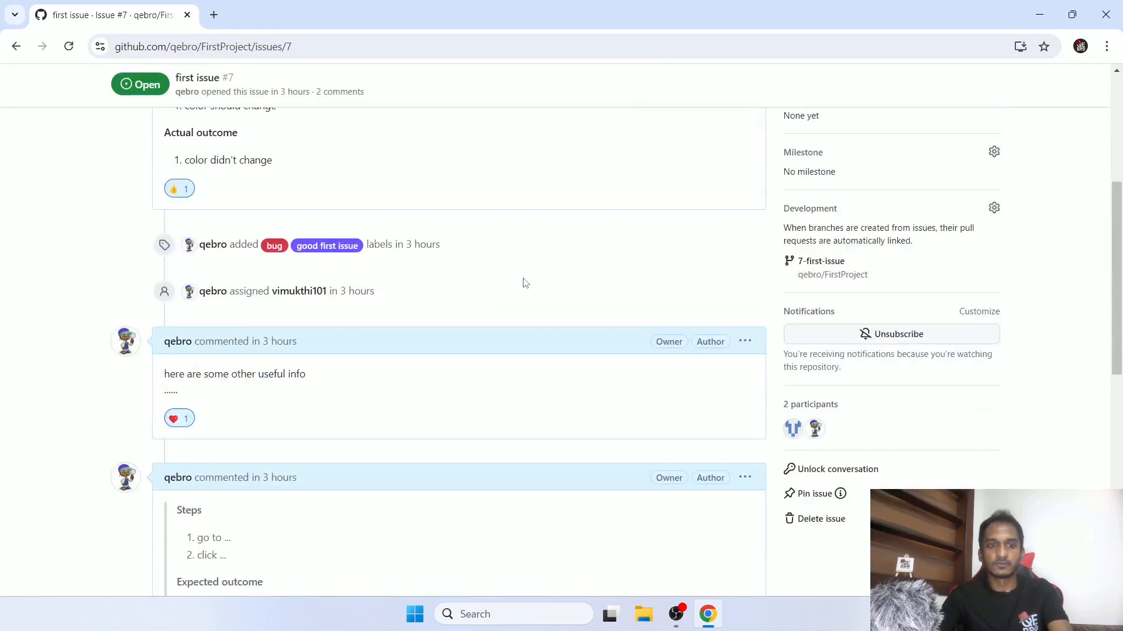
pyautogui.scroll(-7, 525, 283)
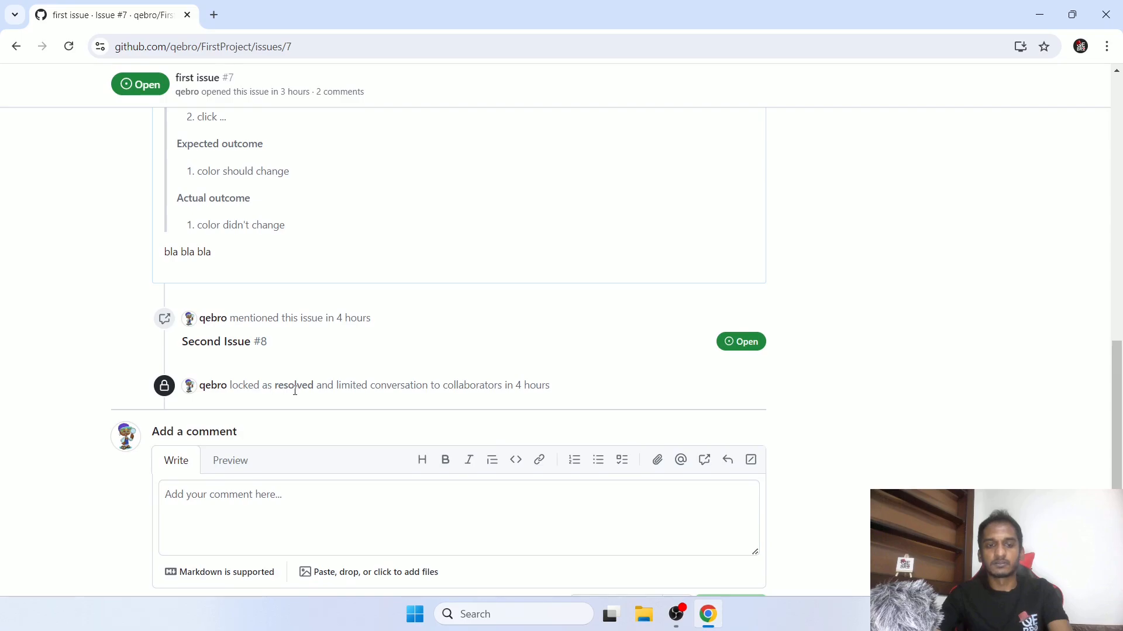
pyautogui.moveTo(368, 386); pyautogui.dragTo(536, 386)
pyautogui.click(632, 386)
pyautogui.scroll(9, 566, 389)
pyautogui.scroll(3, 570, 392)
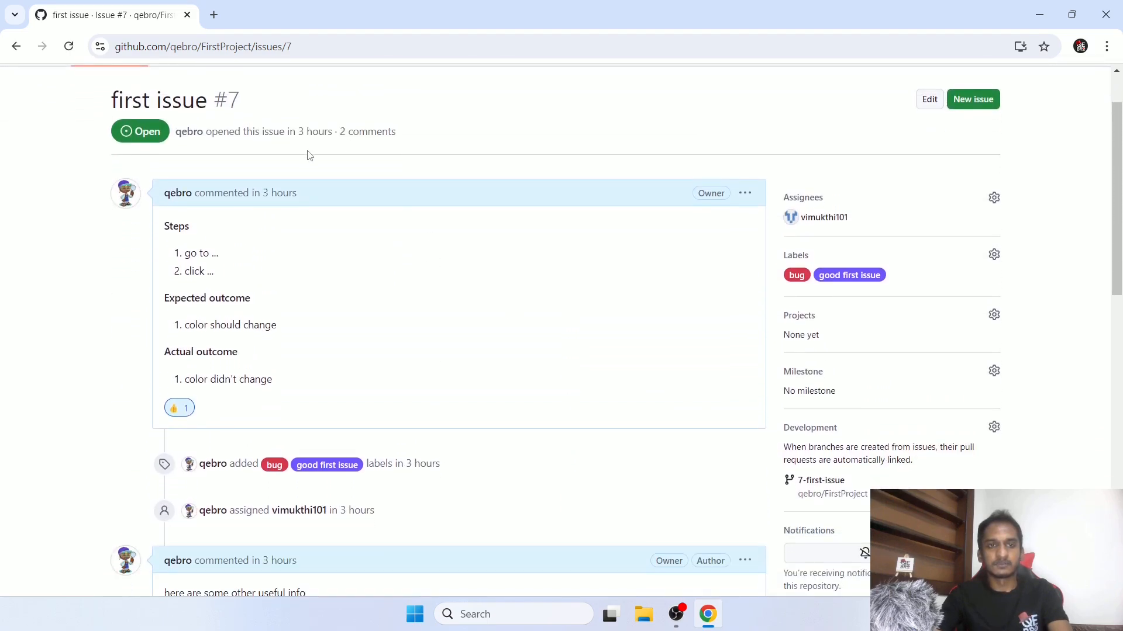
pyautogui.scroll(2, 314, 167)
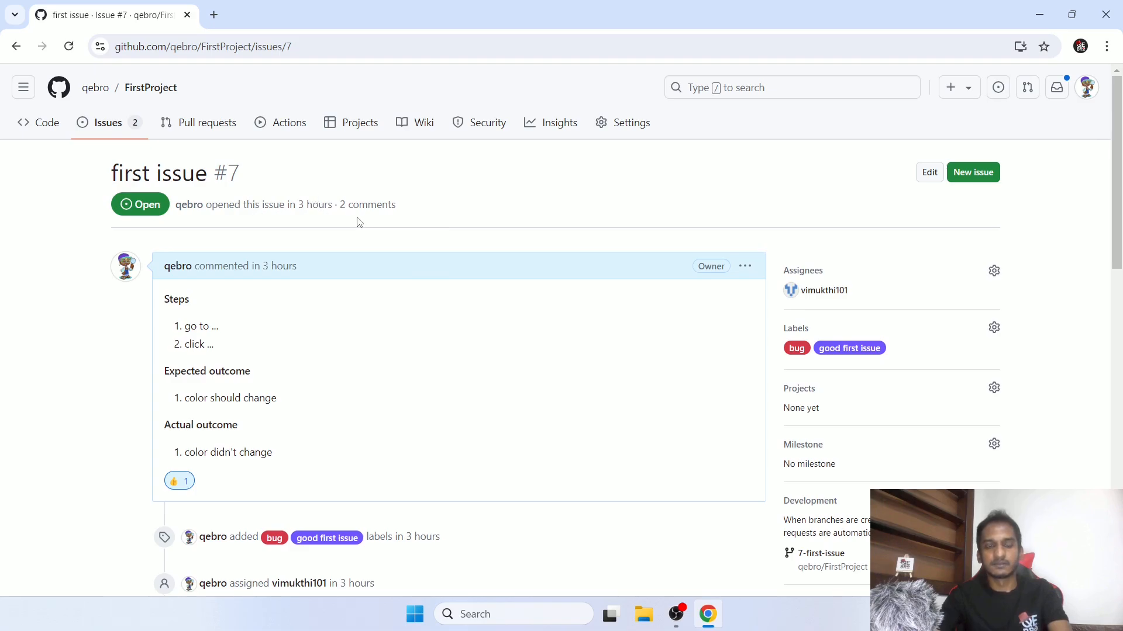
pyautogui.moveTo(311, 206)
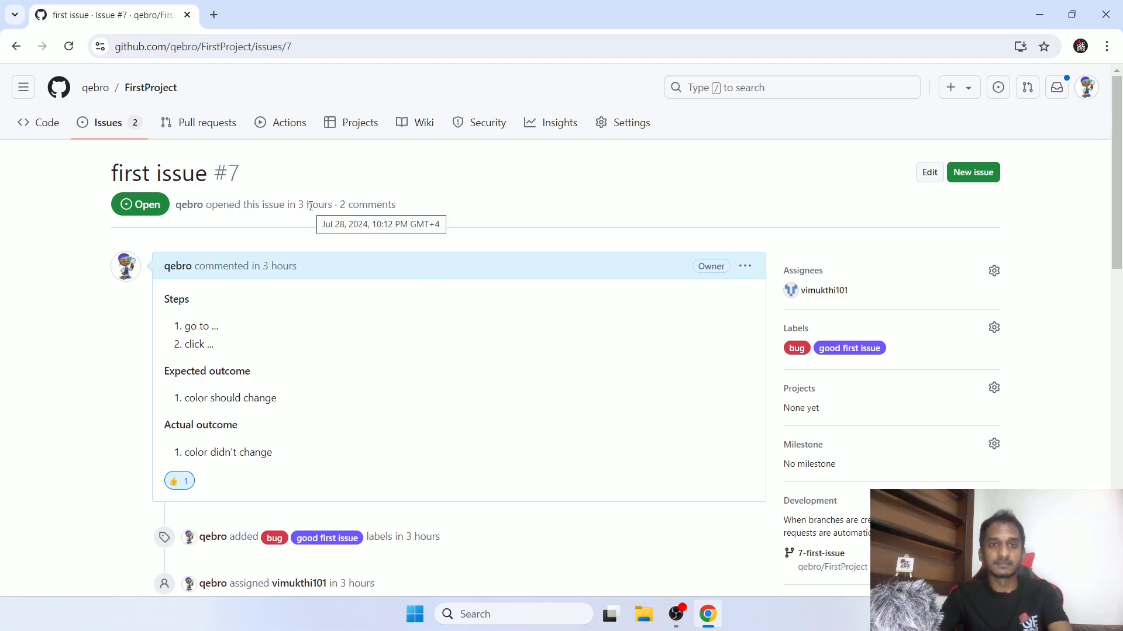
pyautogui.scroll(-14, 431, 279)
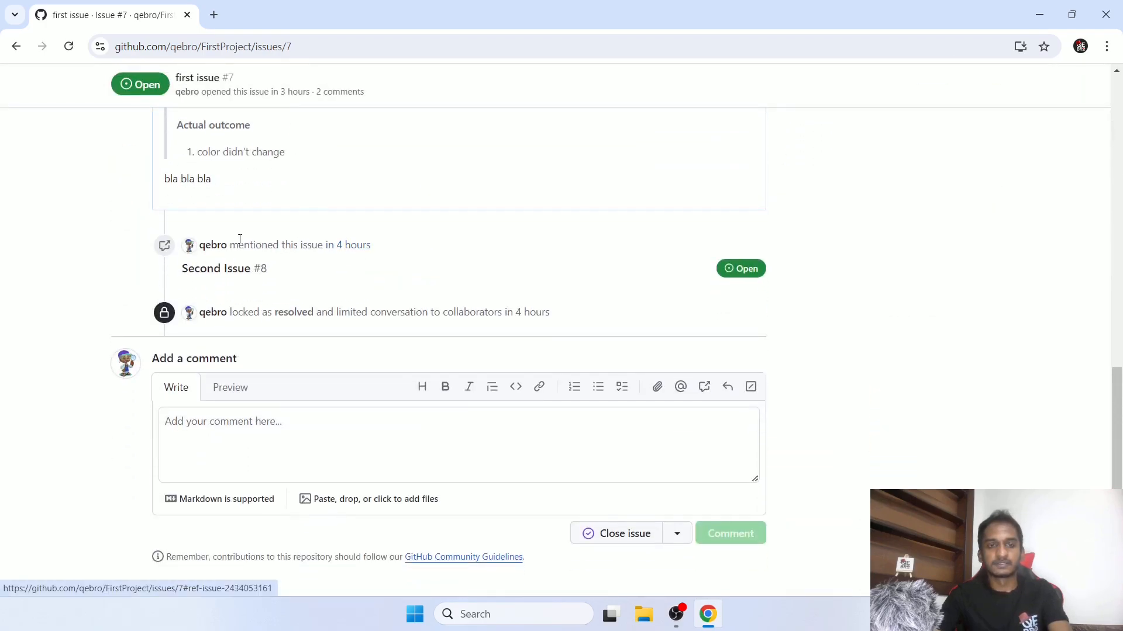
pyautogui.click(348, 245)
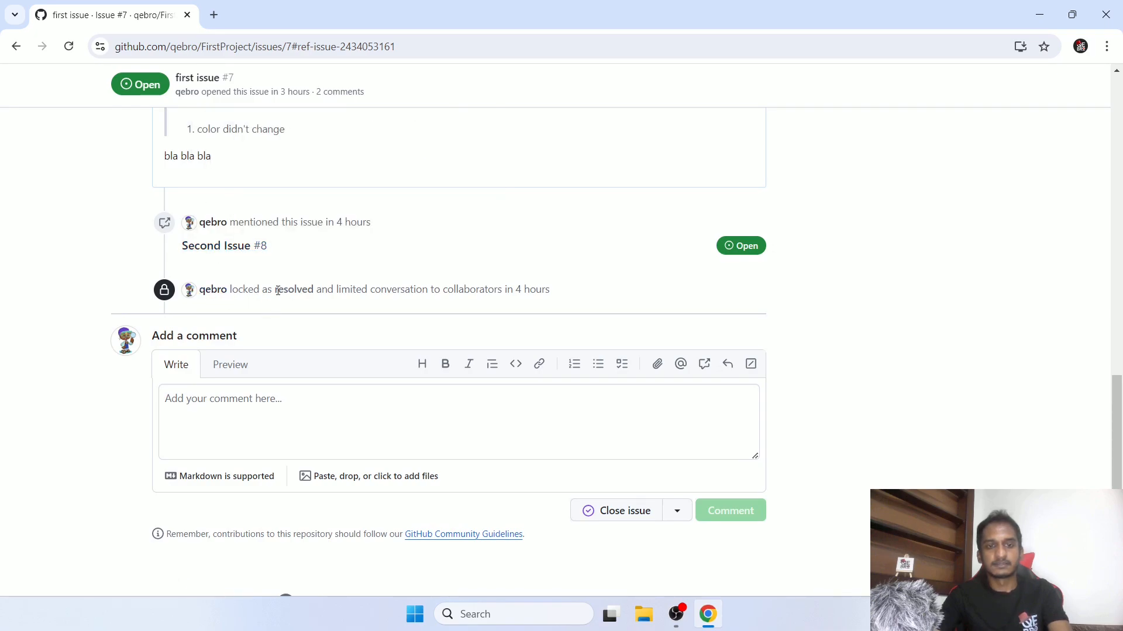
pyautogui.moveTo(277, 290); pyautogui.dragTo(230, 291)
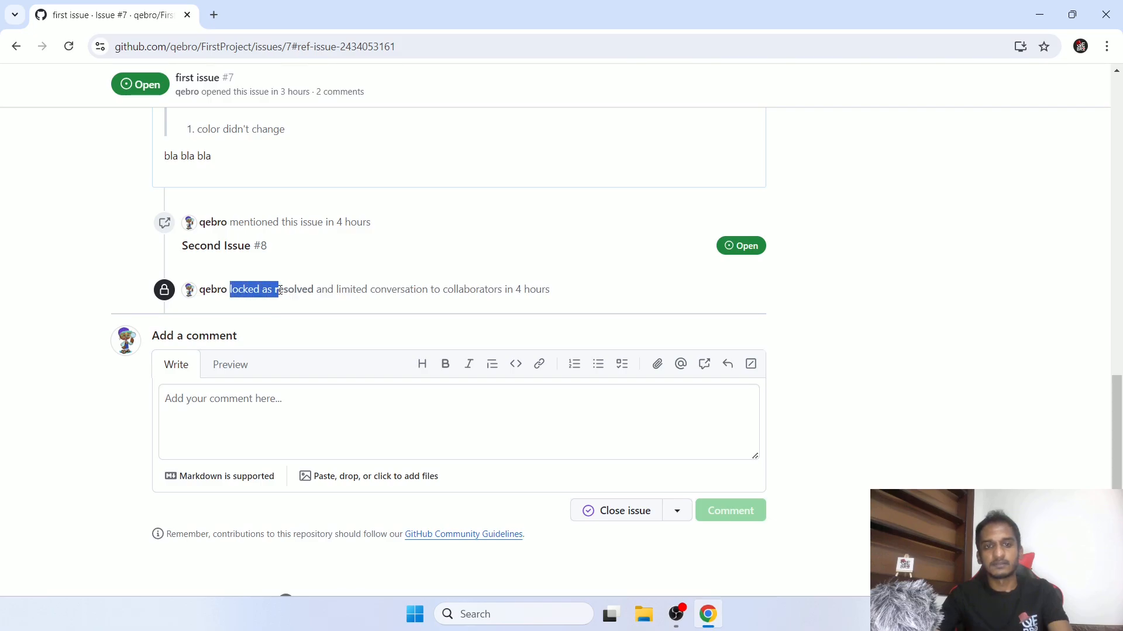
# - Unlock the conversation on the first issue
pyautogui.scroll(7, 576, 305)
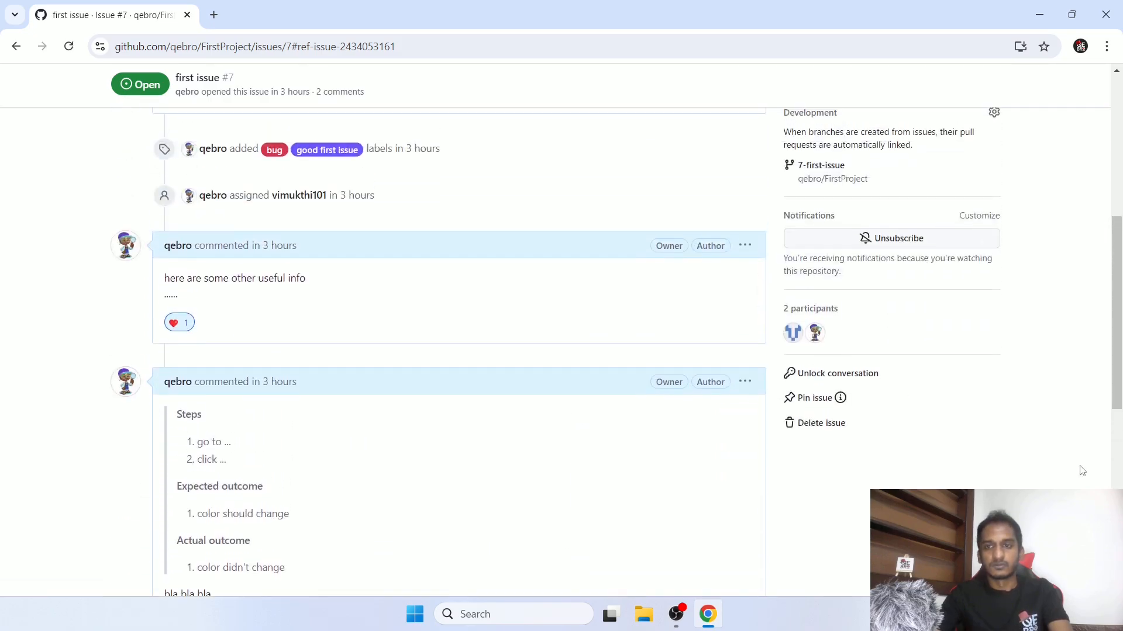
pyautogui.click(852, 375)
pyautogui.click(587, 244)
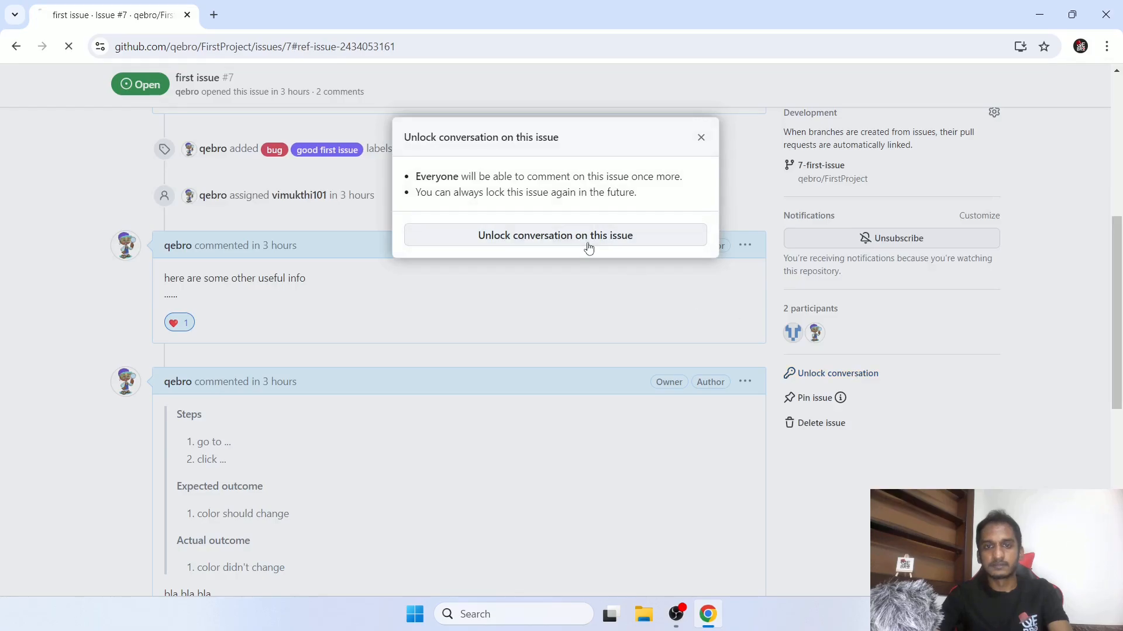
pyautogui.scroll(-9, 682, 293)
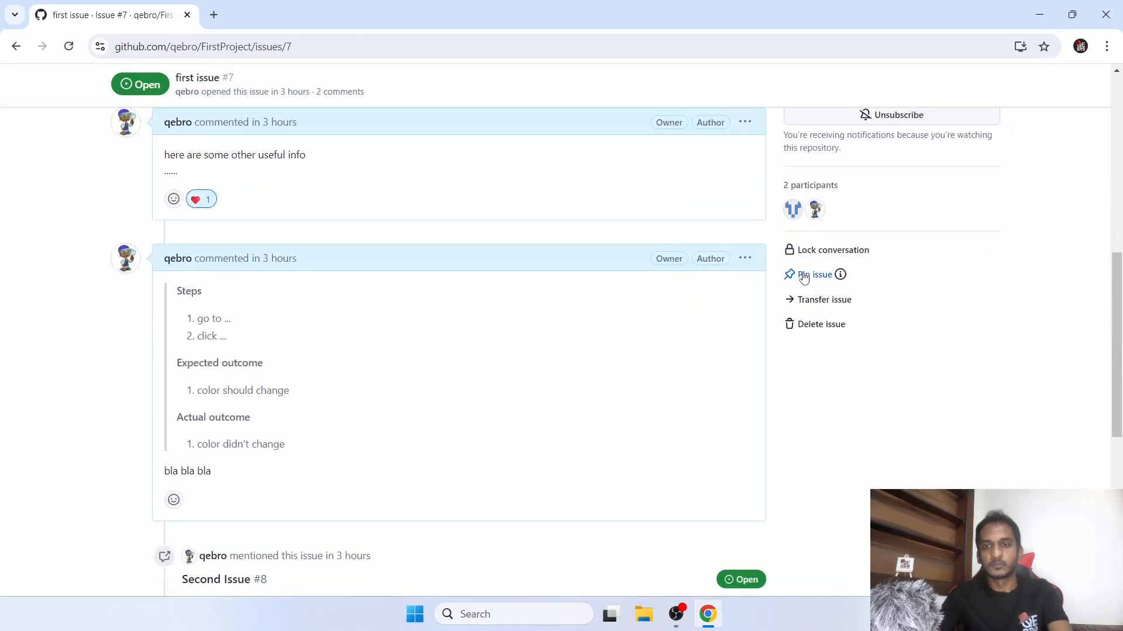
# - Open the FirstProject issue list in a new tab and sort it by most thumbs-up reactions
pyautogui.scroll(10, 691, 291)
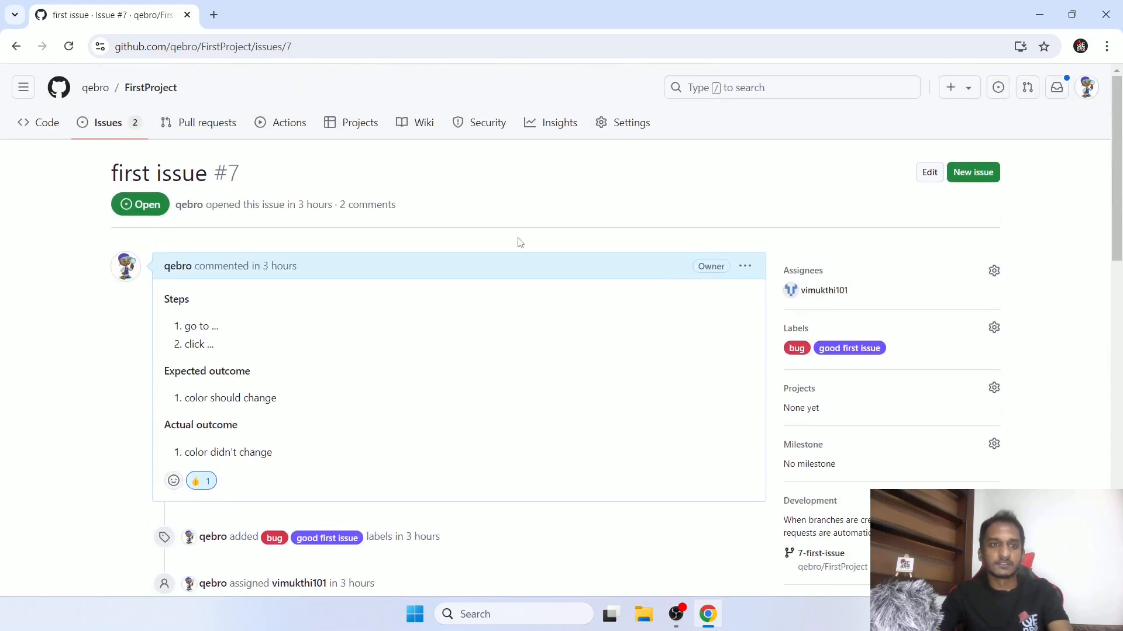
pyautogui.keyDown('ctrl'); pyautogui.click(114, 126); pyautogui.keyUp('ctrl')
pyautogui.click(257, 28)
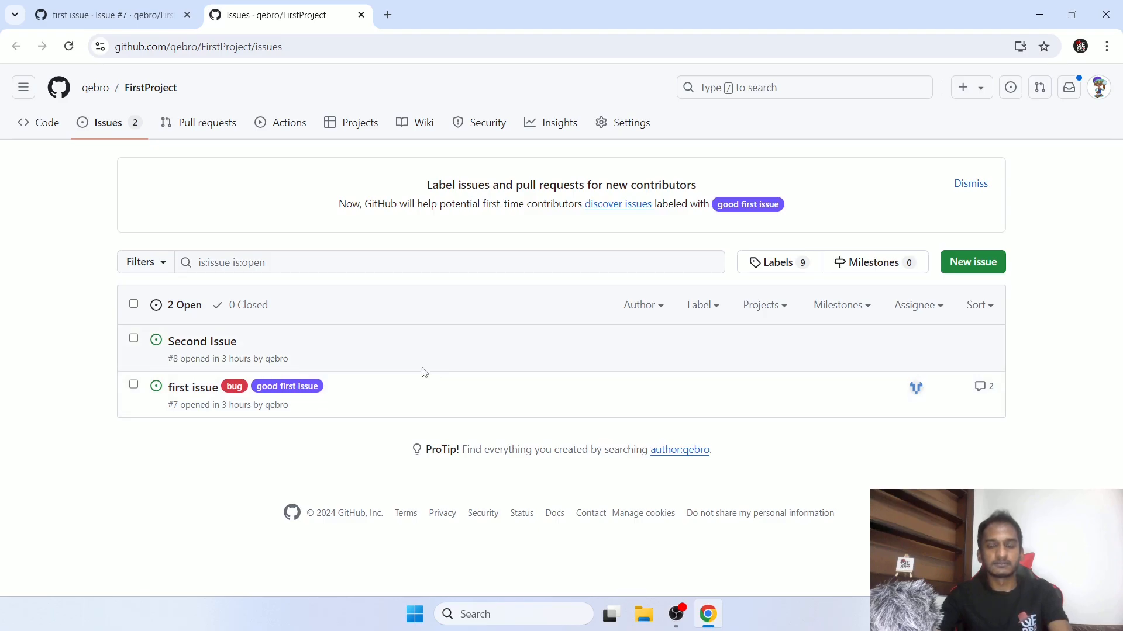
pyautogui.click(978, 306)
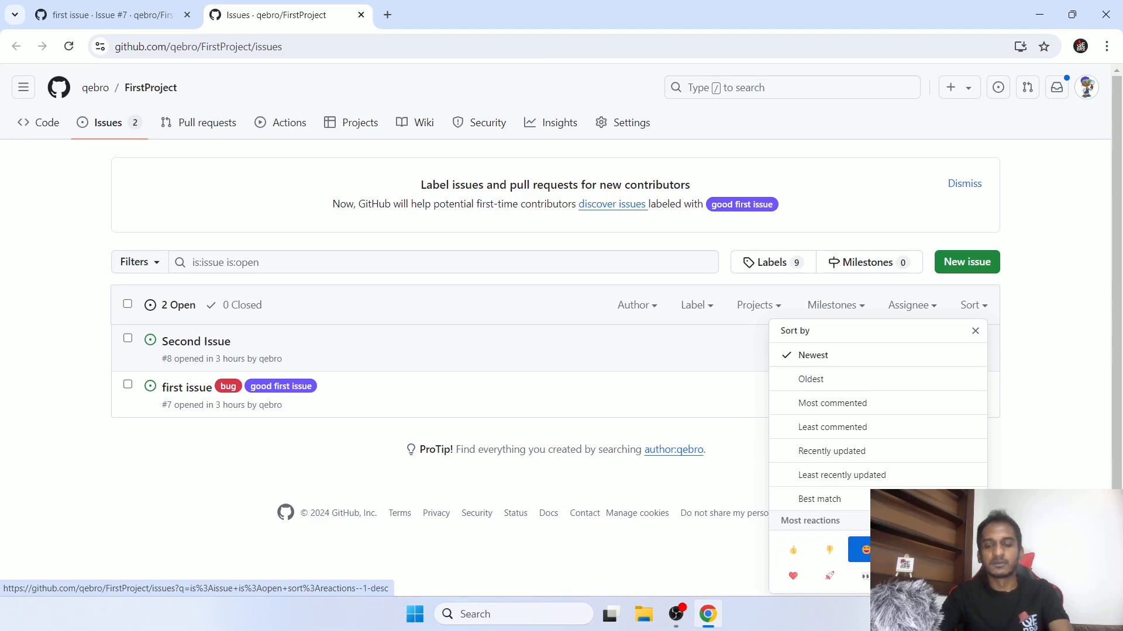
pyautogui.click(794, 553)
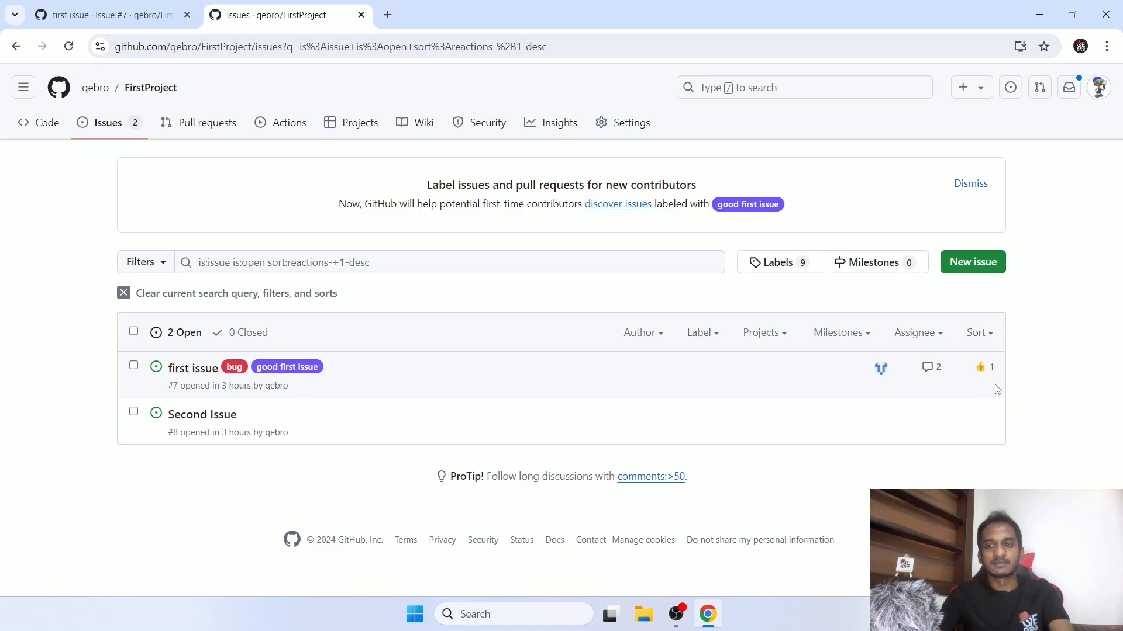
# - Sort the FirstProject issue list by Newest
pyautogui.click(992, 335)
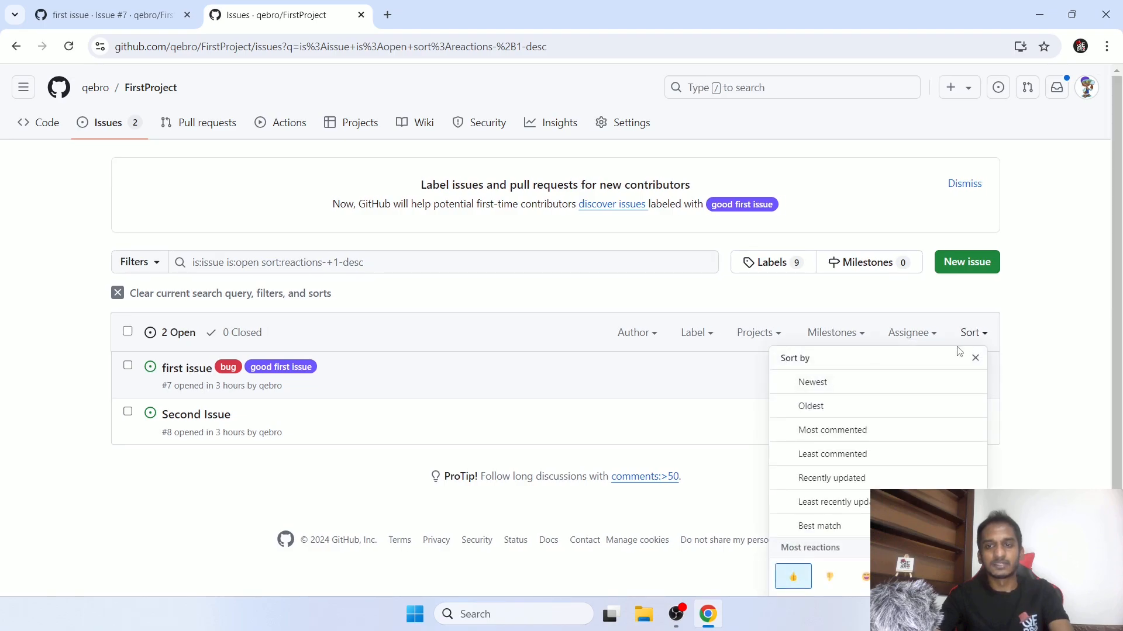
pyautogui.click(889, 379)
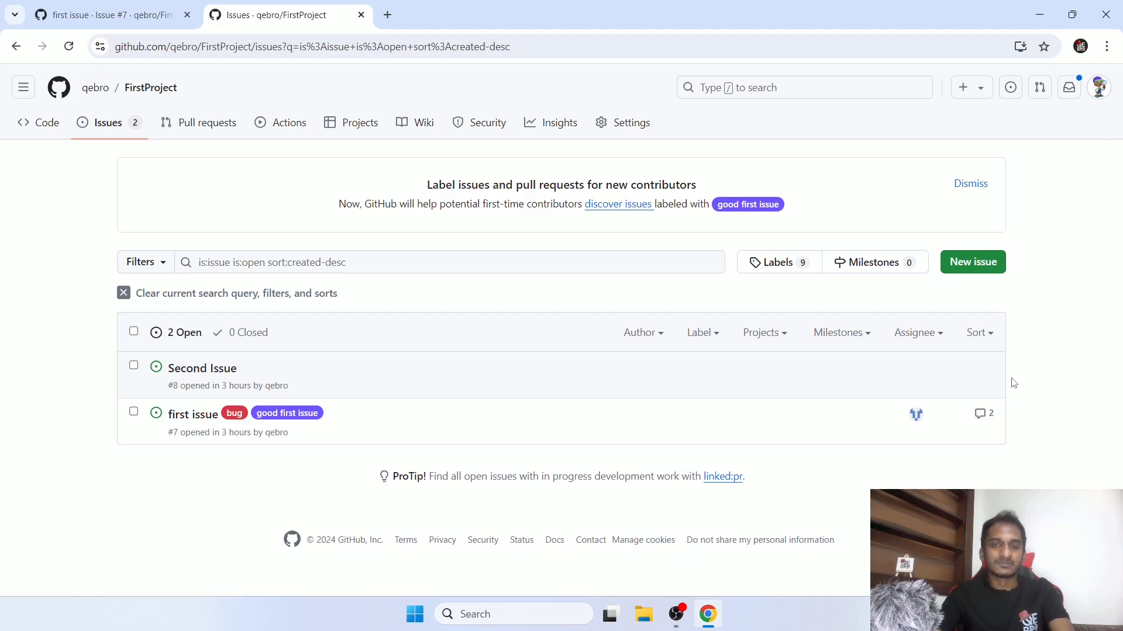
pyautogui.click(983, 334)
pyautogui.click(983, 334)
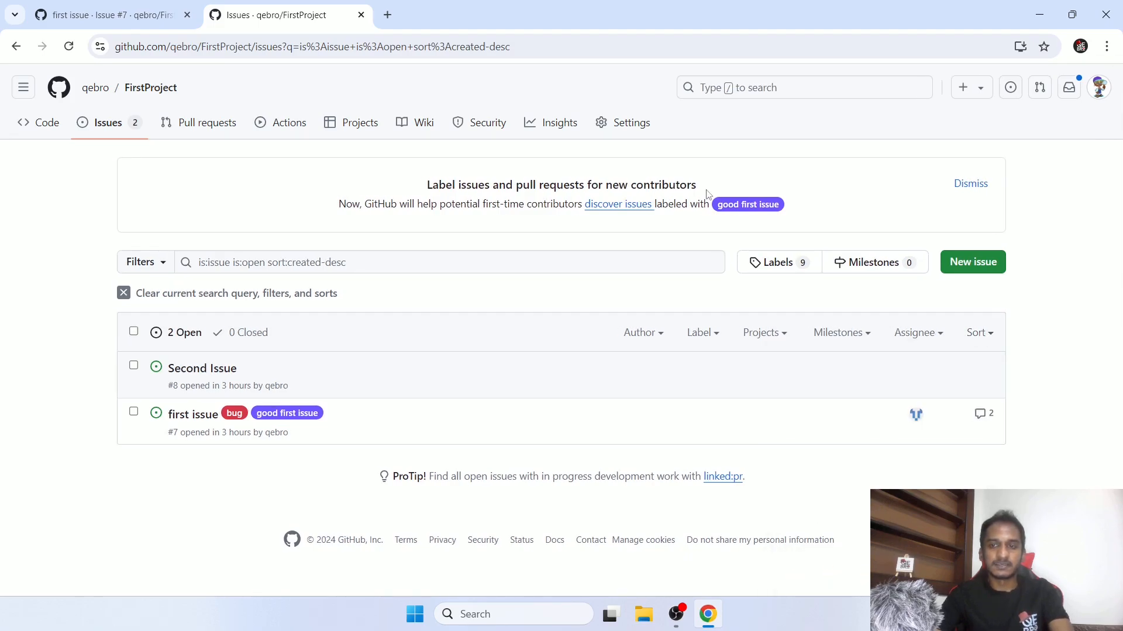
# - Return to the first issue's page and pin the issue
pyautogui.click(75, 23)
pyautogui.scroll(-5, 842, 509)
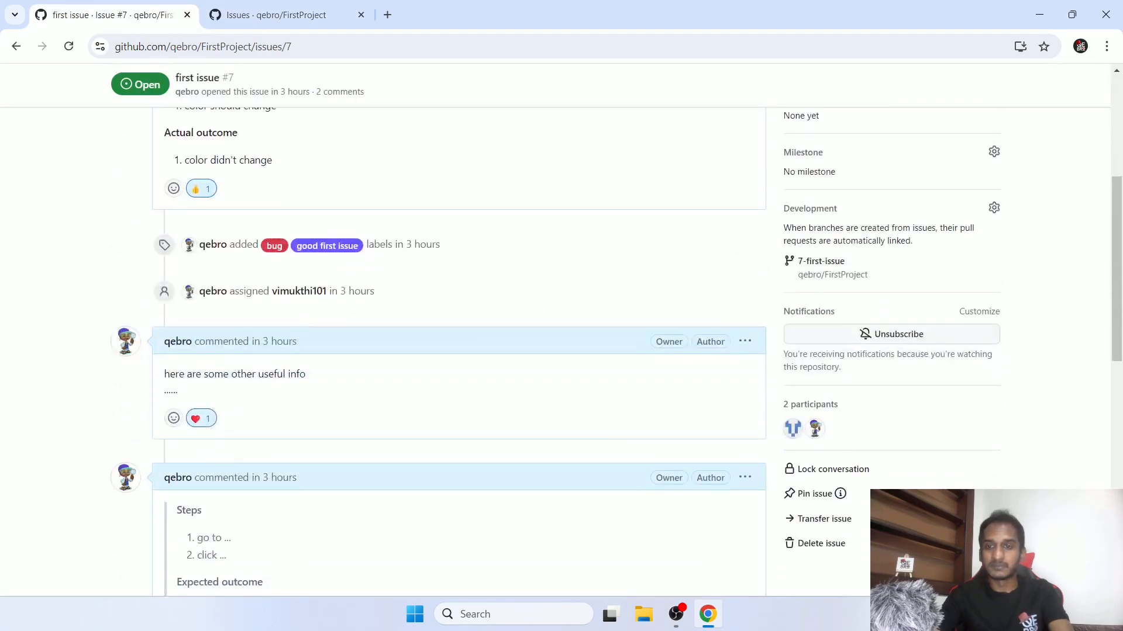
pyautogui.click(812, 498)
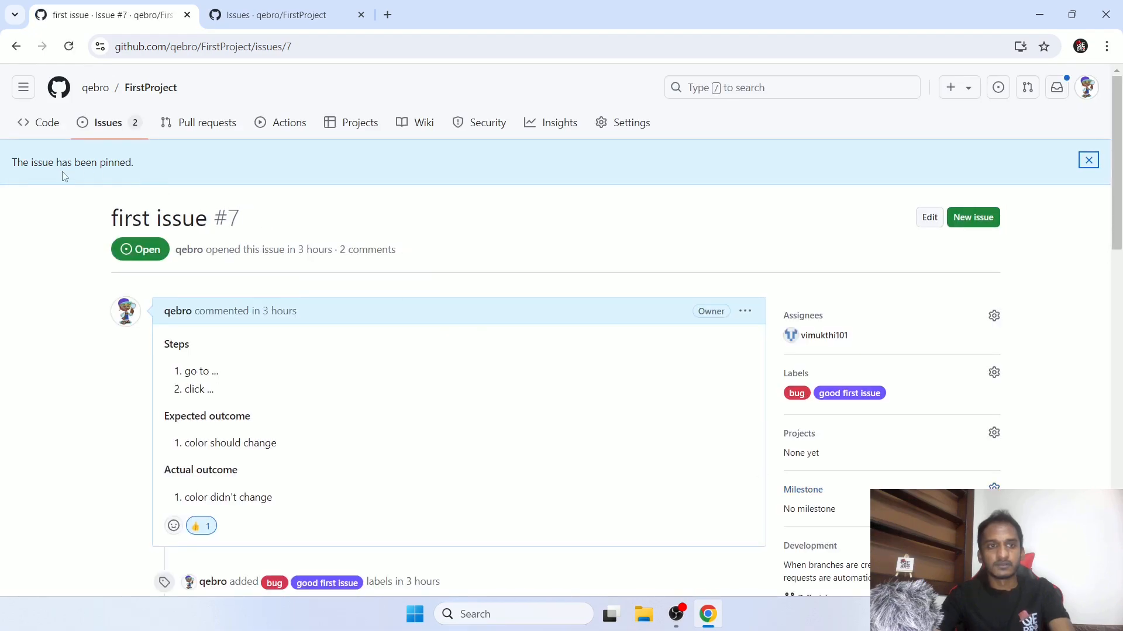
pyautogui.moveTo(14, 163); pyautogui.dragTo(174, 166)
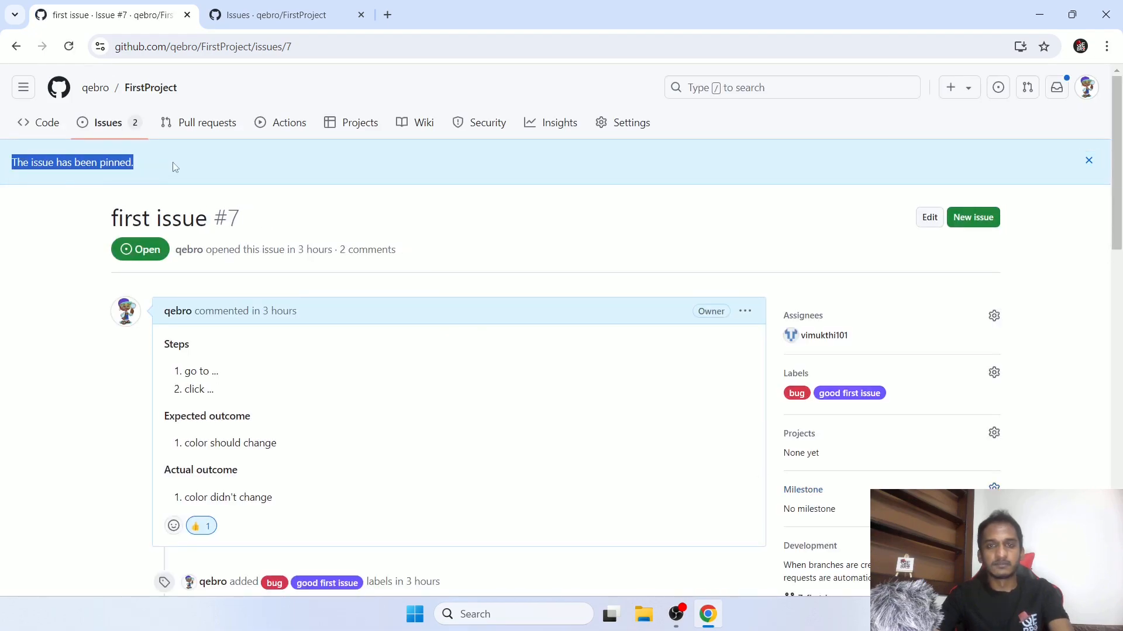
# - Reload the FirstProject issue list to check the pinned issue and dismiss the notice about labelling issues for new contributors
pyautogui.click(265, 24)
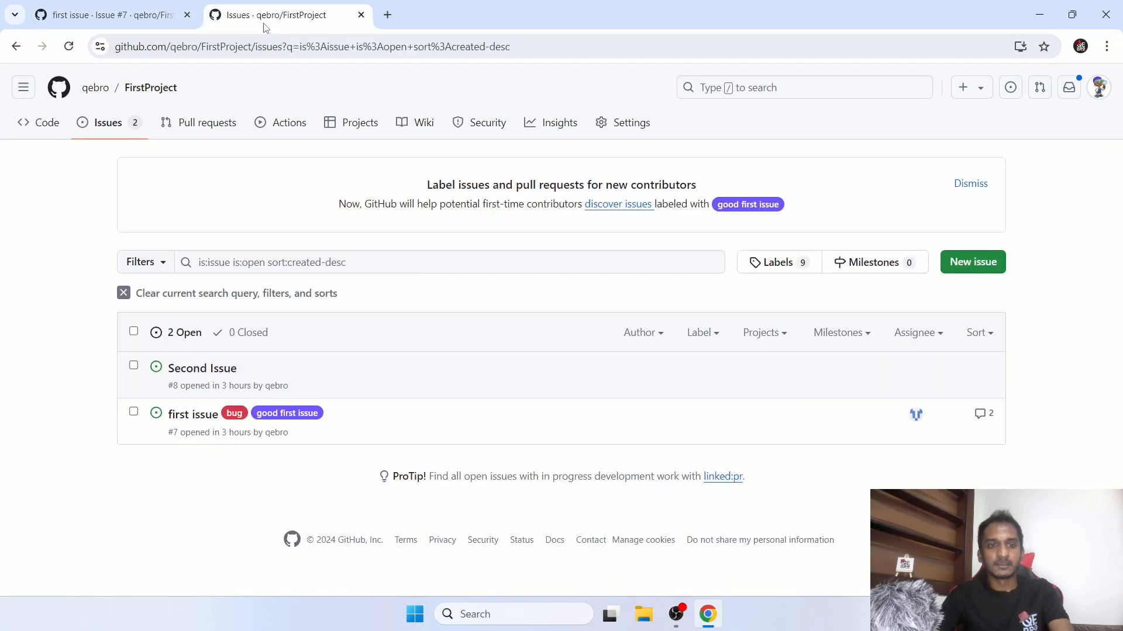
pyautogui.click(69, 45)
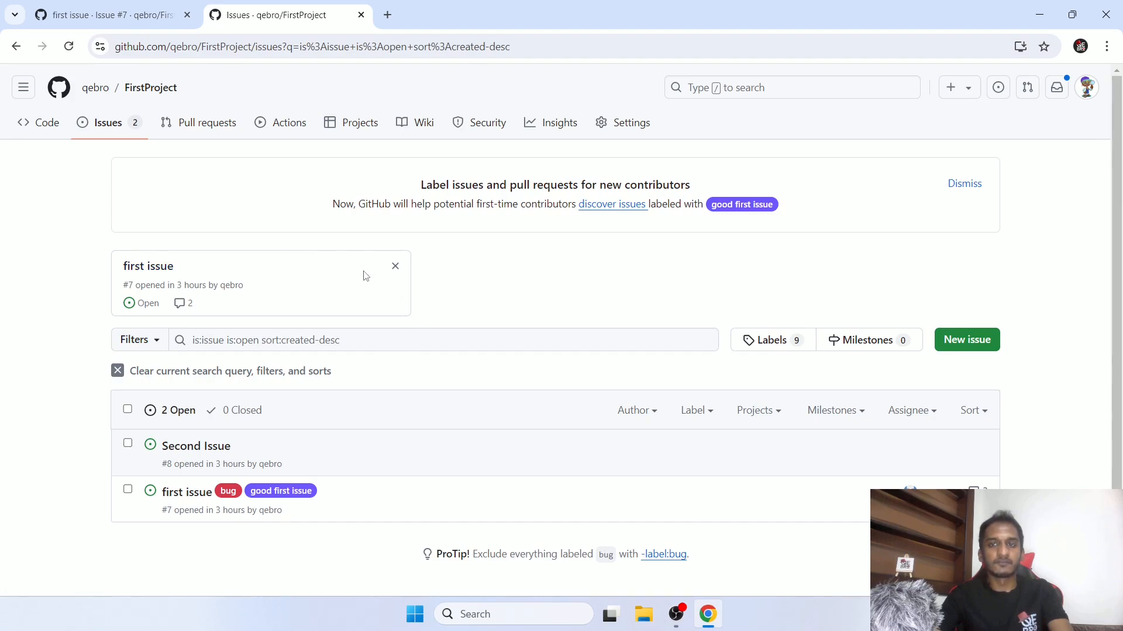
pyautogui.click(956, 185)
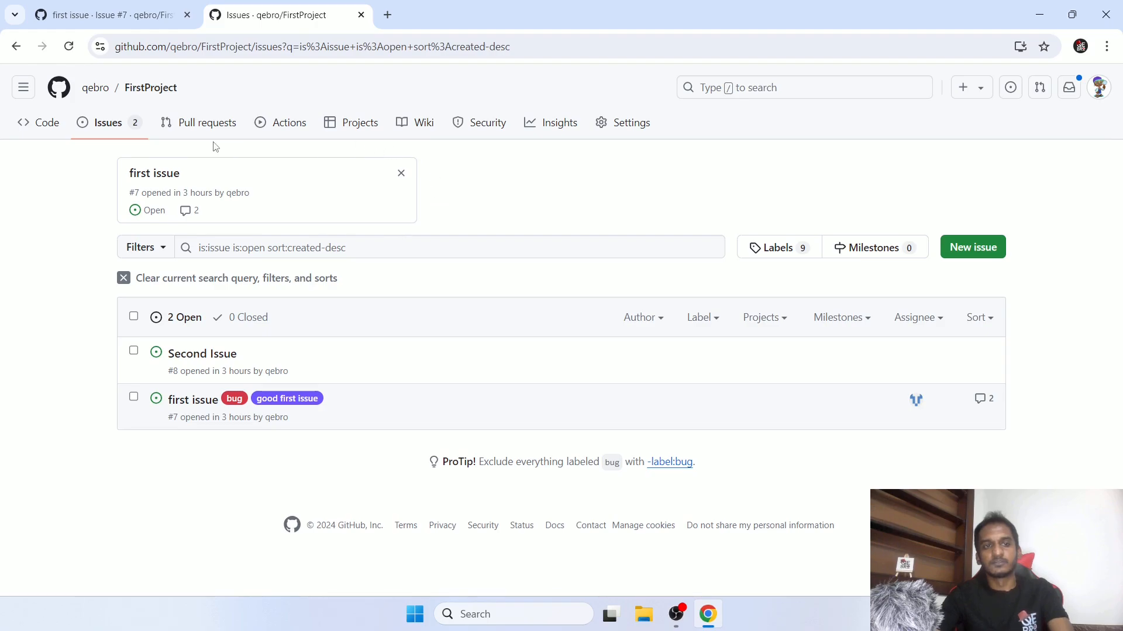
# - Start transferring the first issue out of FirstProject and bring up the choice of target repositories
pyautogui.click(139, 18)
pyautogui.scroll(-8, 1071, 347)
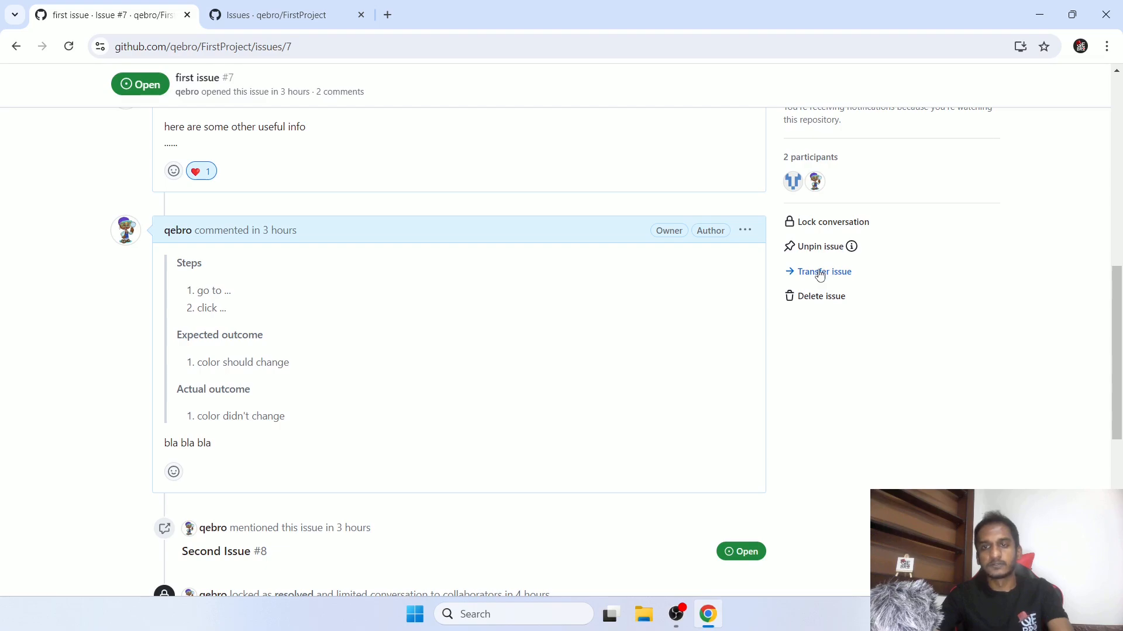
pyautogui.click(819, 273)
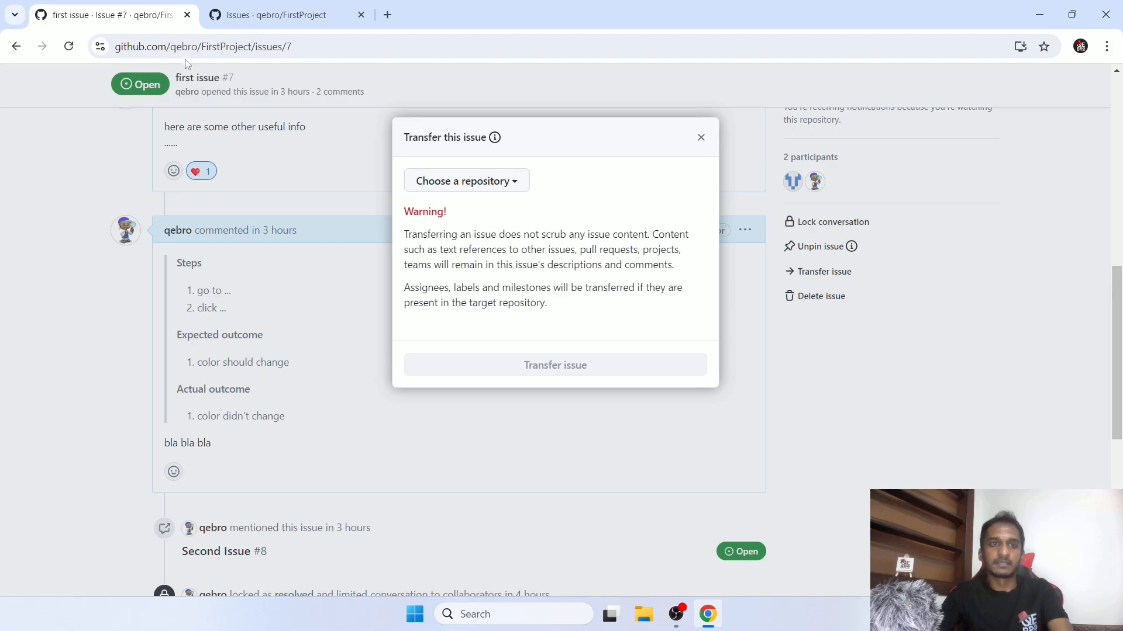
pyautogui.click(201, 46)
pyautogui.moveTo(201, 47); pyautogui.dragTo(250, 47)
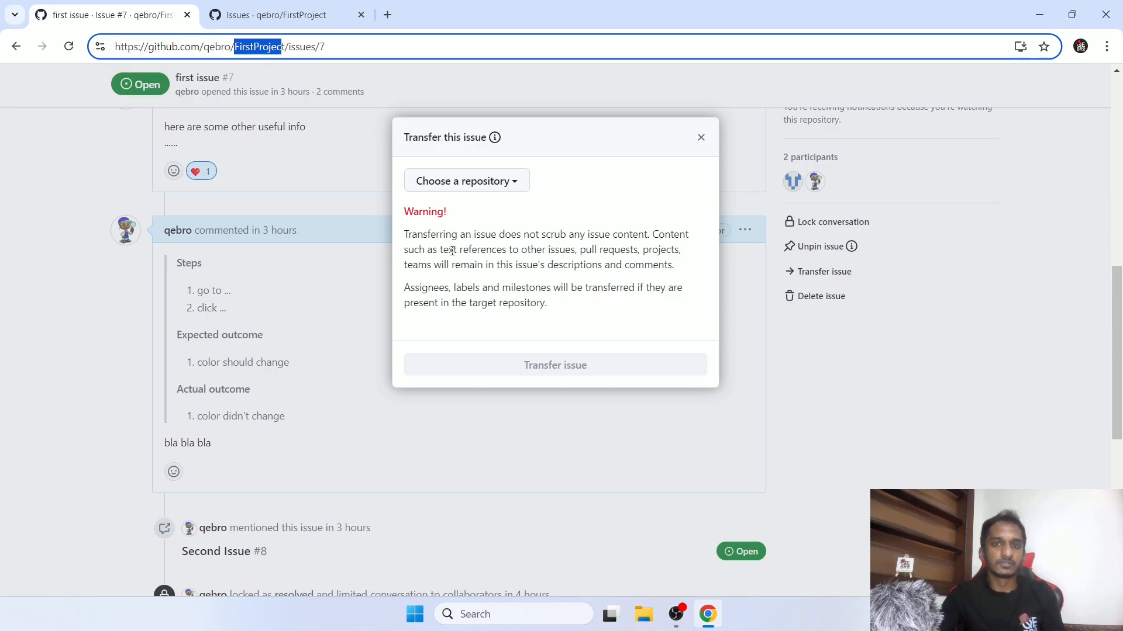
pyautogui.click(456, 186)
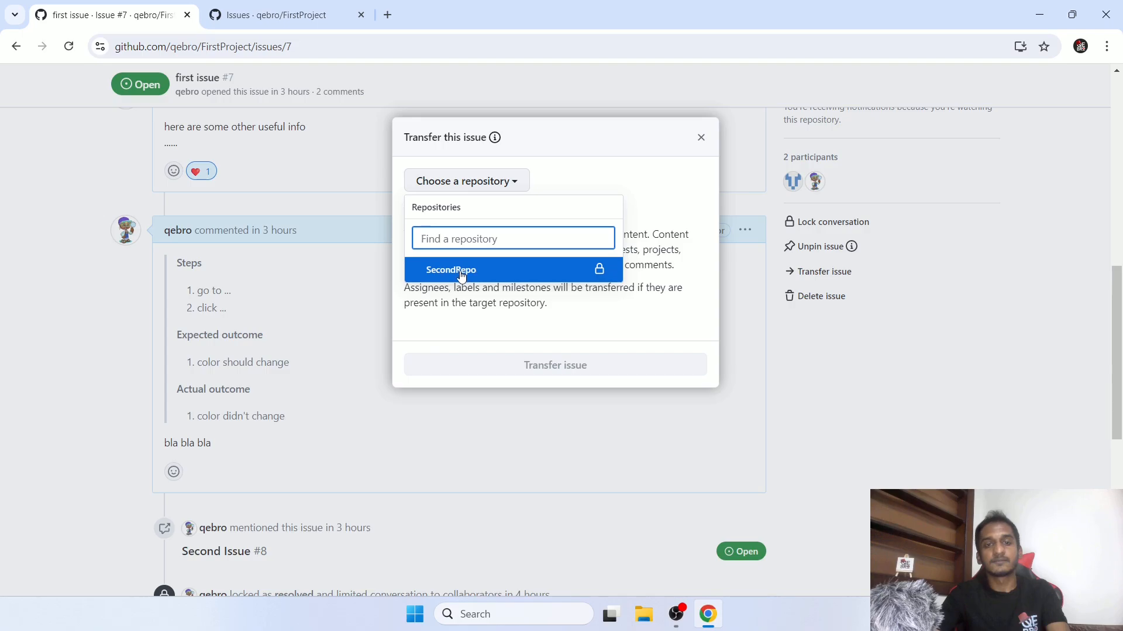
# - Cancel the transfer of the first issue and check the FirstProject issues list before returning to the issue
pyautogui.click(483, 293)
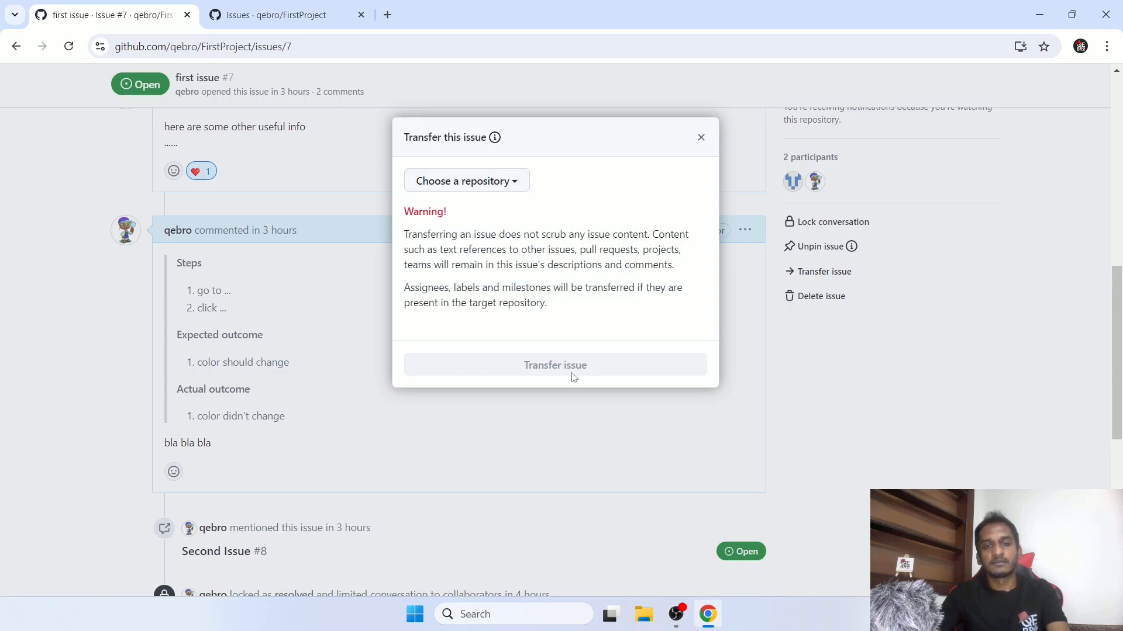
pyautogui.click(700, 138)
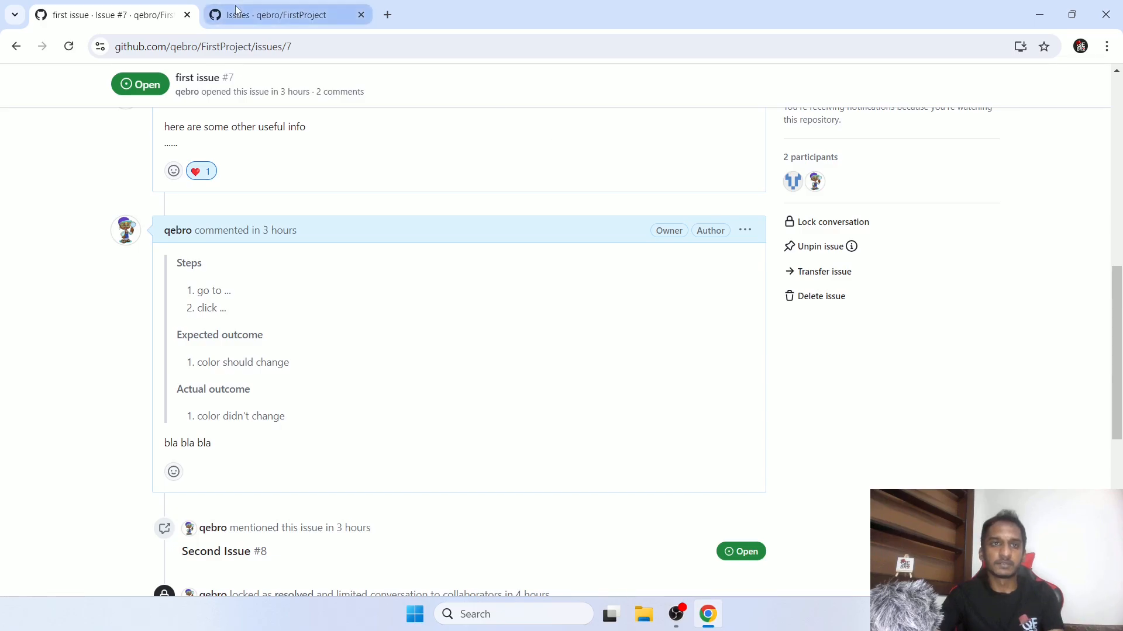
pyautogui.click(275, 15)
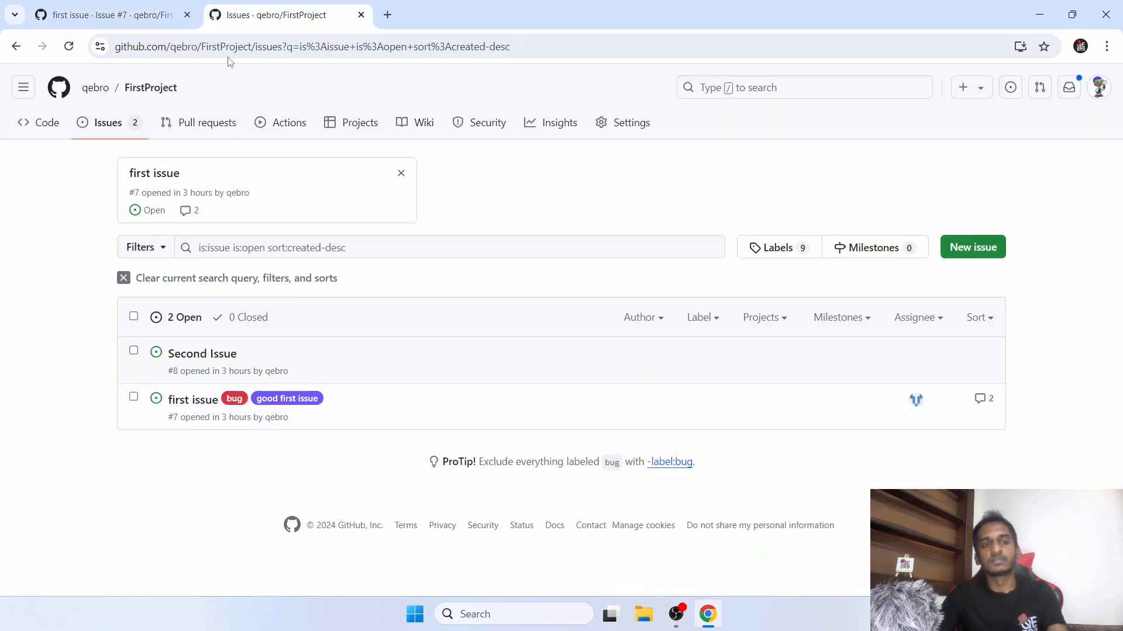
pyautogui.click(151, 20)
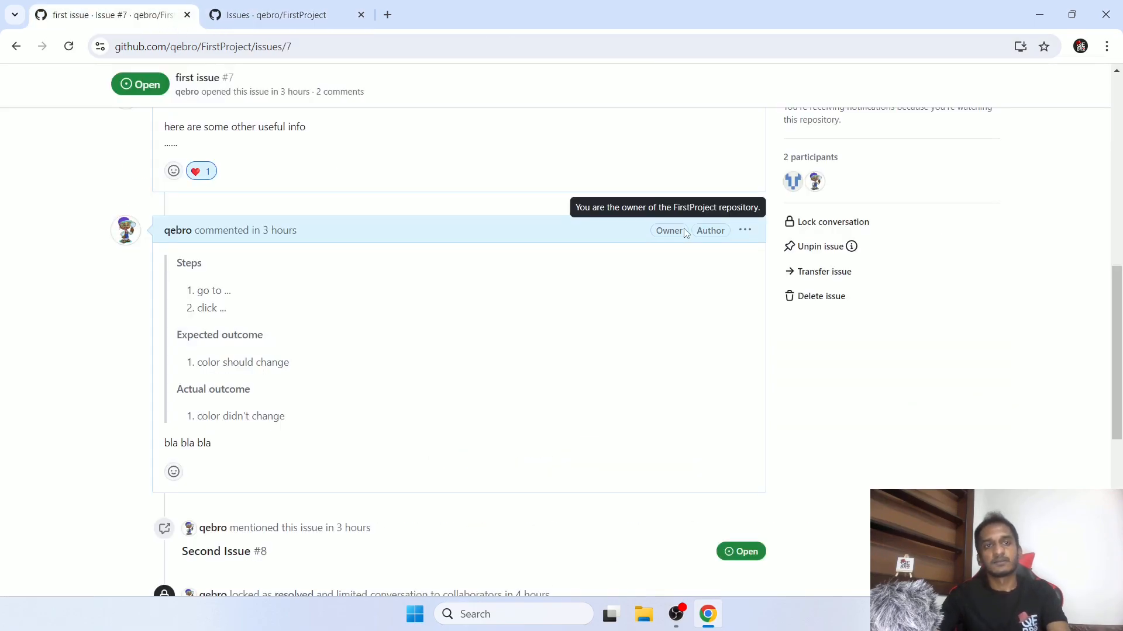
# - Delete the first issue (#7) from the FirstProject repository and close the spare issues page
pyautogui.click(809, 297)
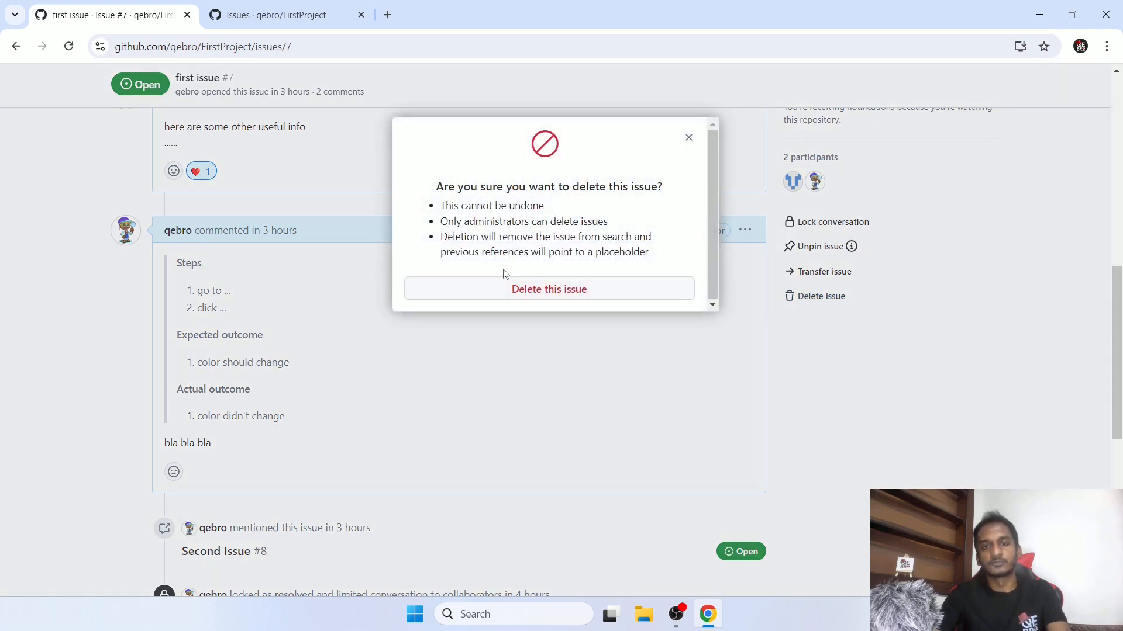
pyautogui.click(689, 138)
pyautogui.scroll(-7, 815, 333)
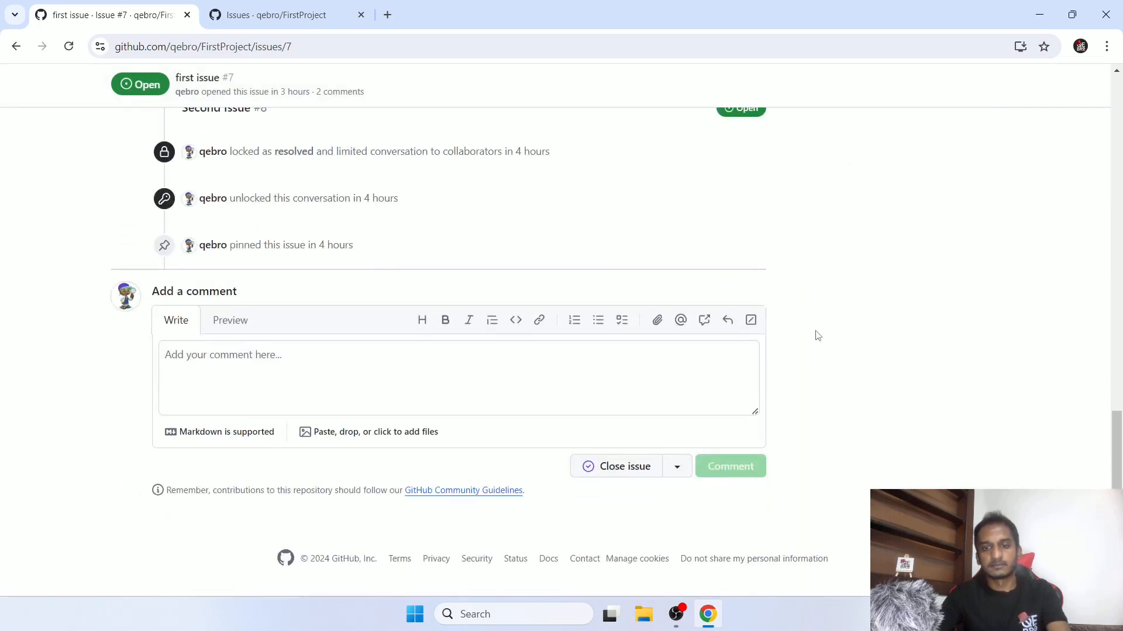
pyautogui.scroll(10, 813, 332)
pyautogui.scroll(-2, 814, 333)
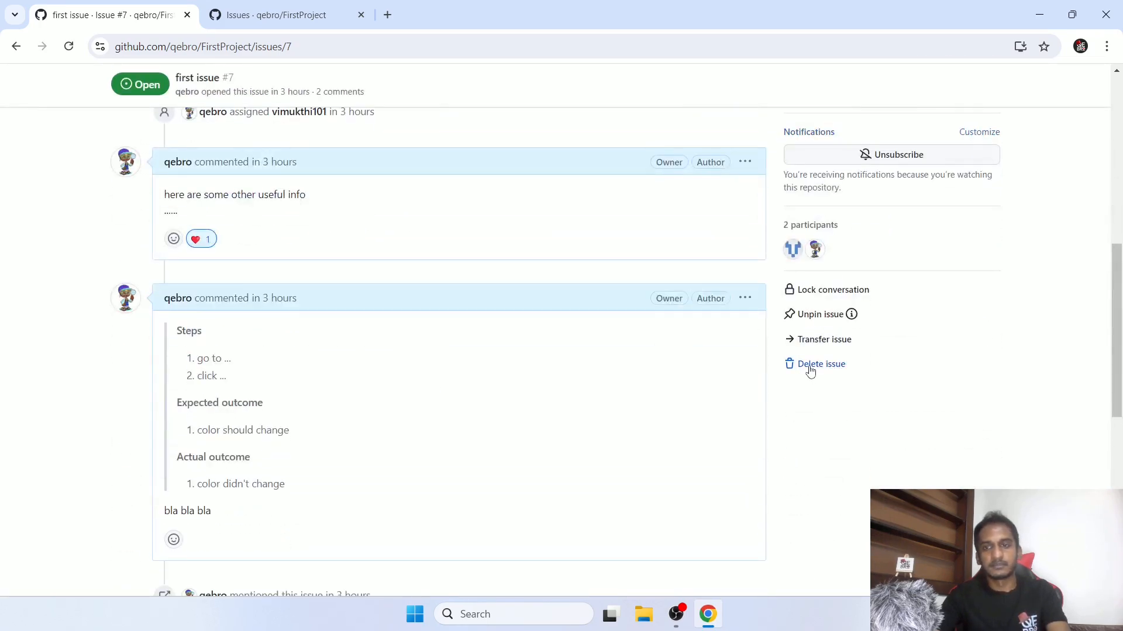
pyautogui.click(811, 365)
pyautogui.click(563, 288)
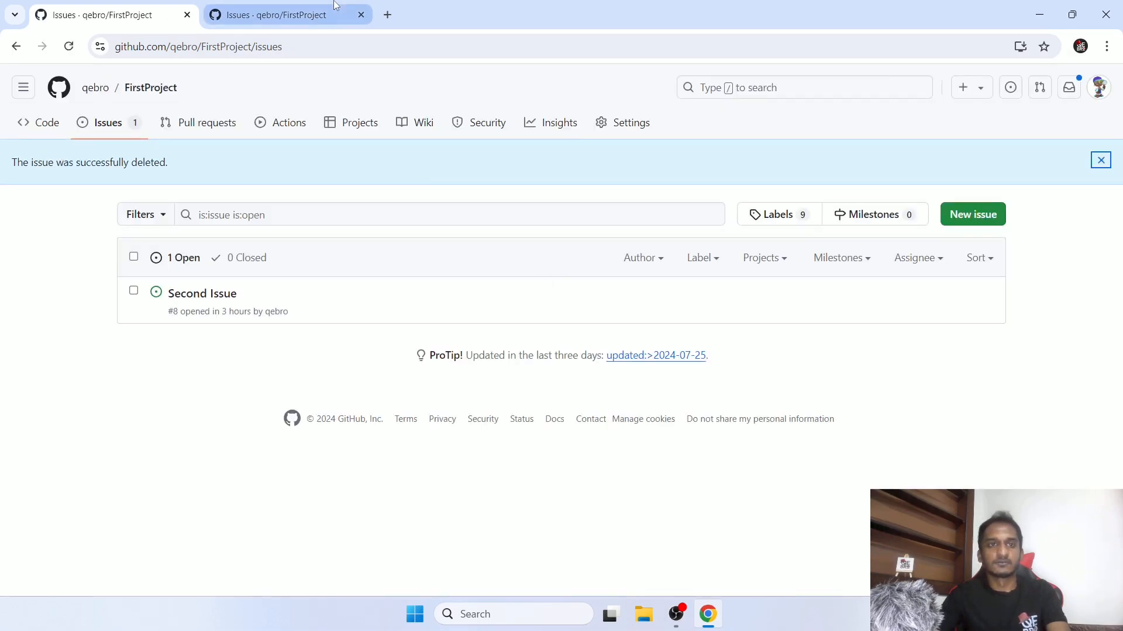
pyautogui.click(360, 15)
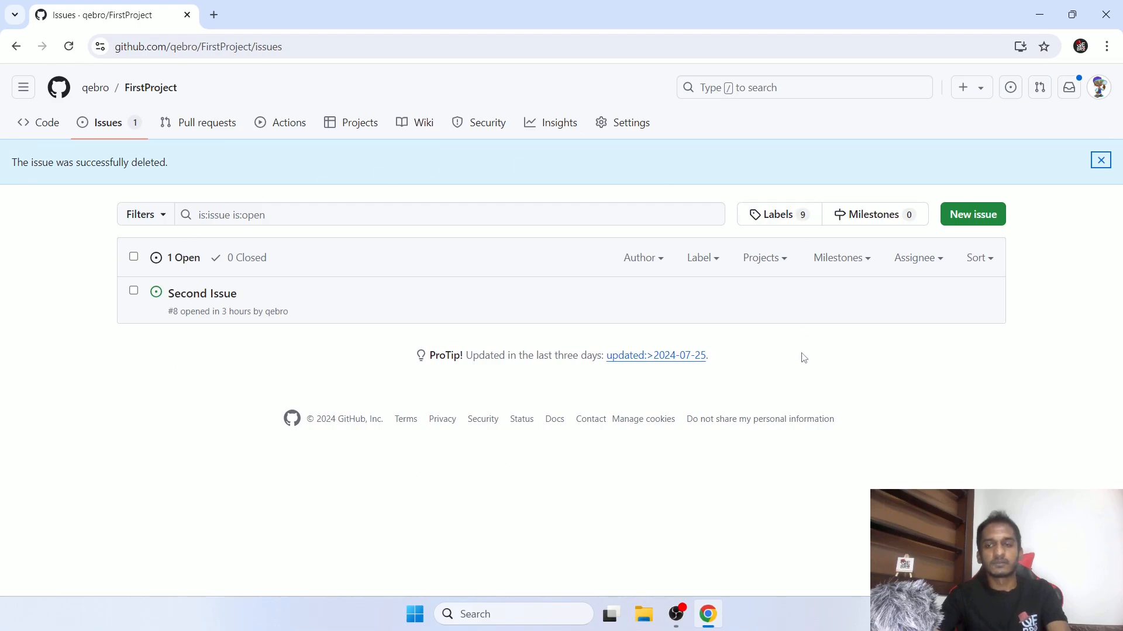
# - Check the closed issues list, return to the open issues and open Second Issue
pyautogui.click(249, 259)
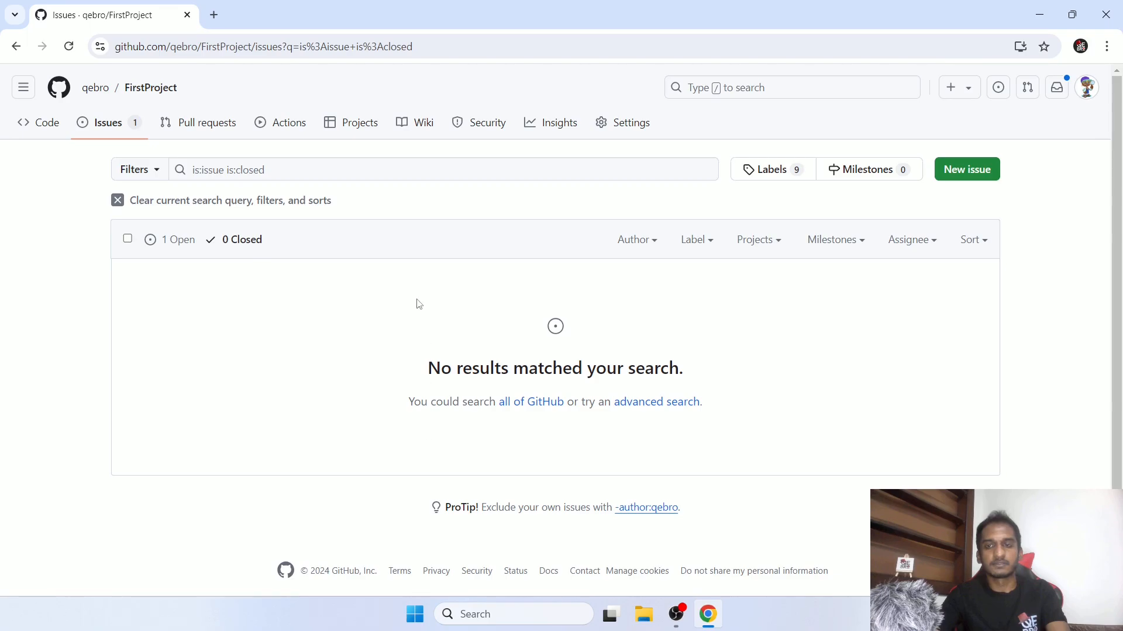
pyautogui.click(170, 242)
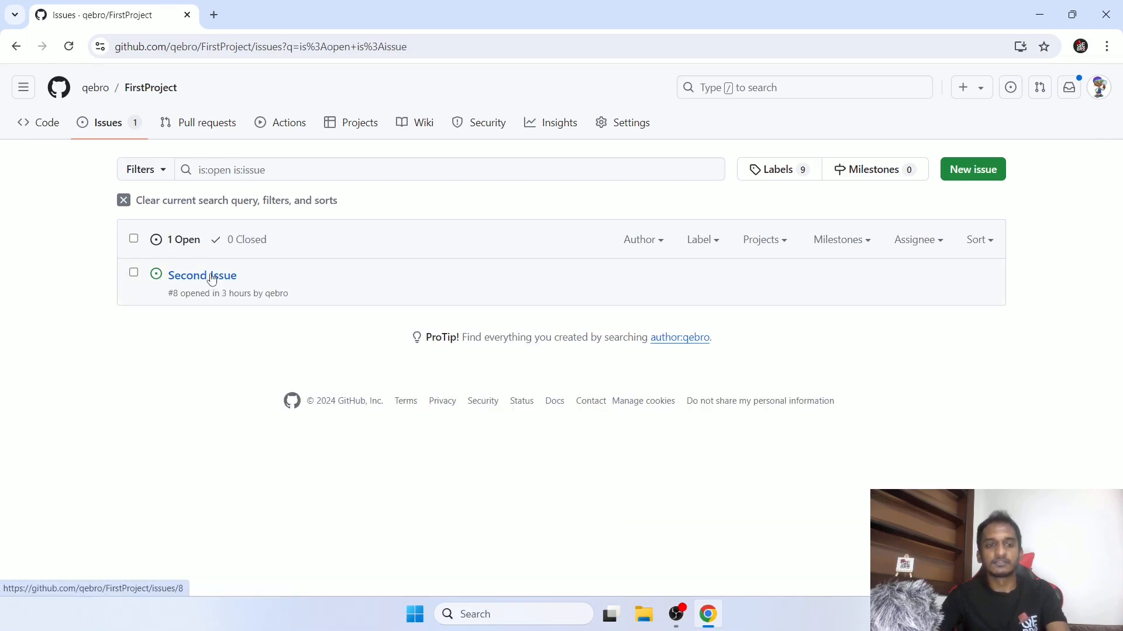
pyautogui.click(212, 279)
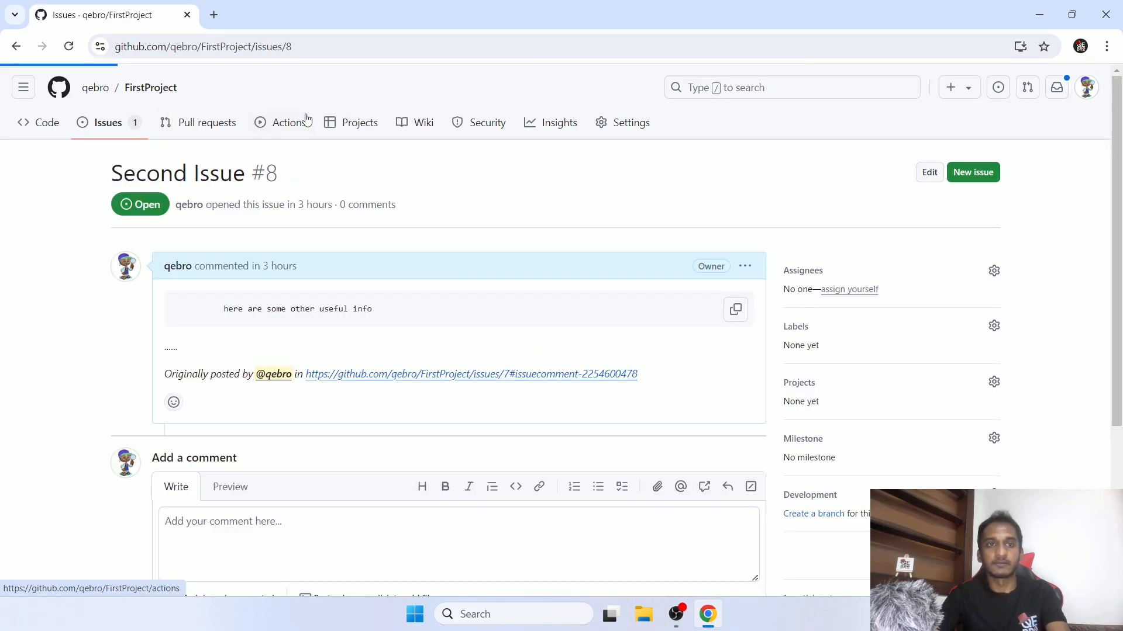
# - Change the issue number in the page address to 7 and examine the deleted issue's page
pyautogui.moveTo(286, 45); pyautogui.dragTo(323, 42)
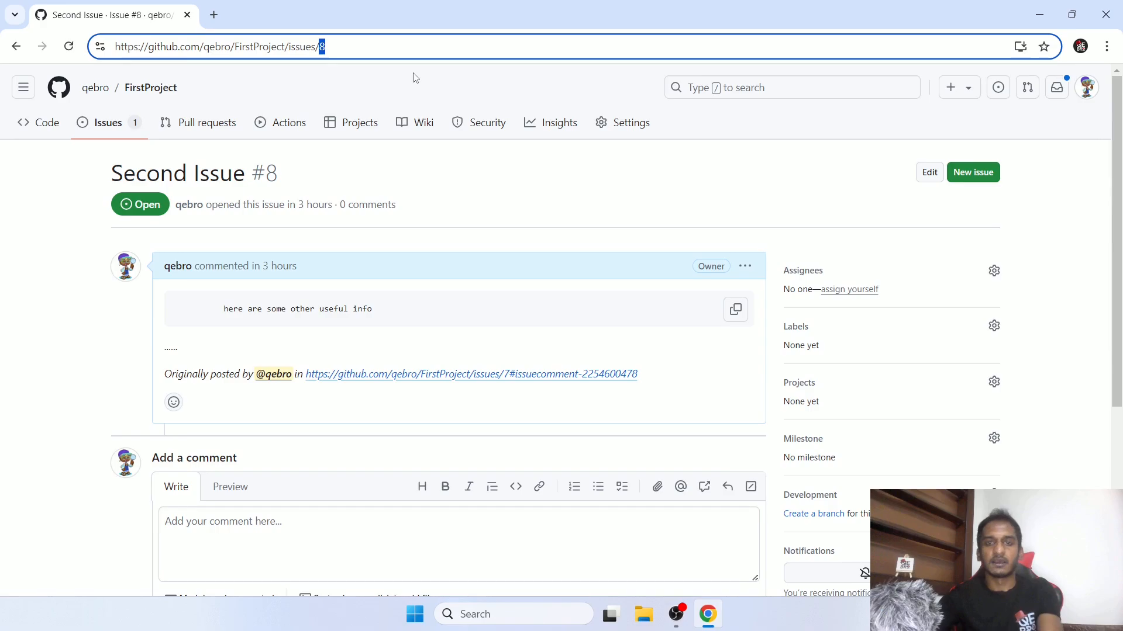
pyautogui.press('Home')
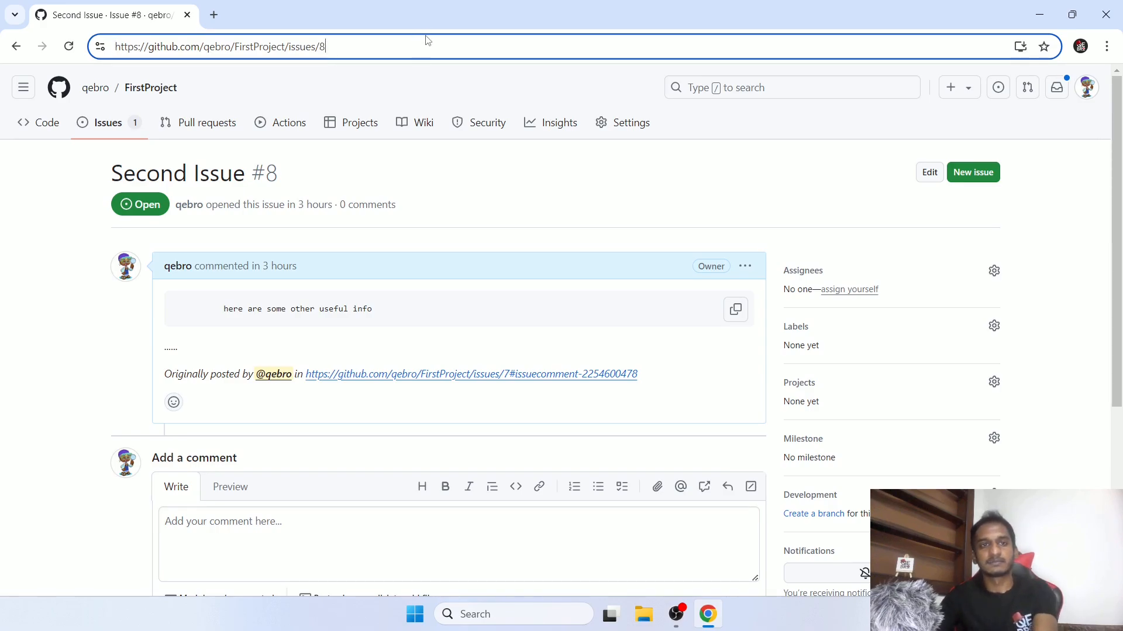
pyautogui.press('BackSpace')
pyautogui.write('7')
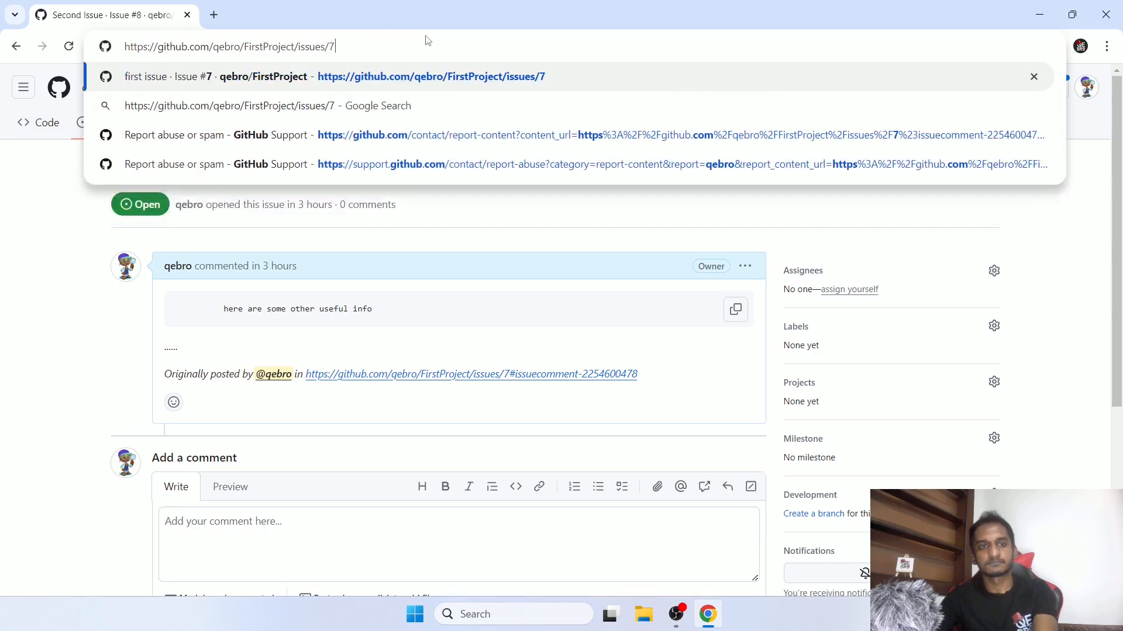
pyautogui.press('Return')
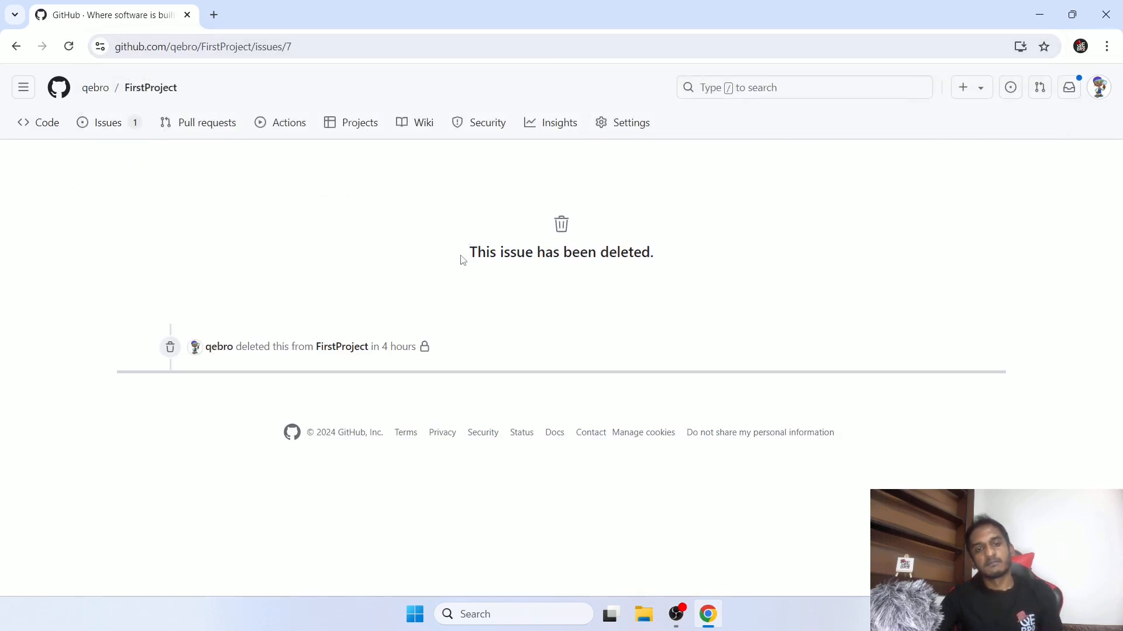
pyautogui.moveTo(284, 47); pyautogui.dragTo(349, 37)
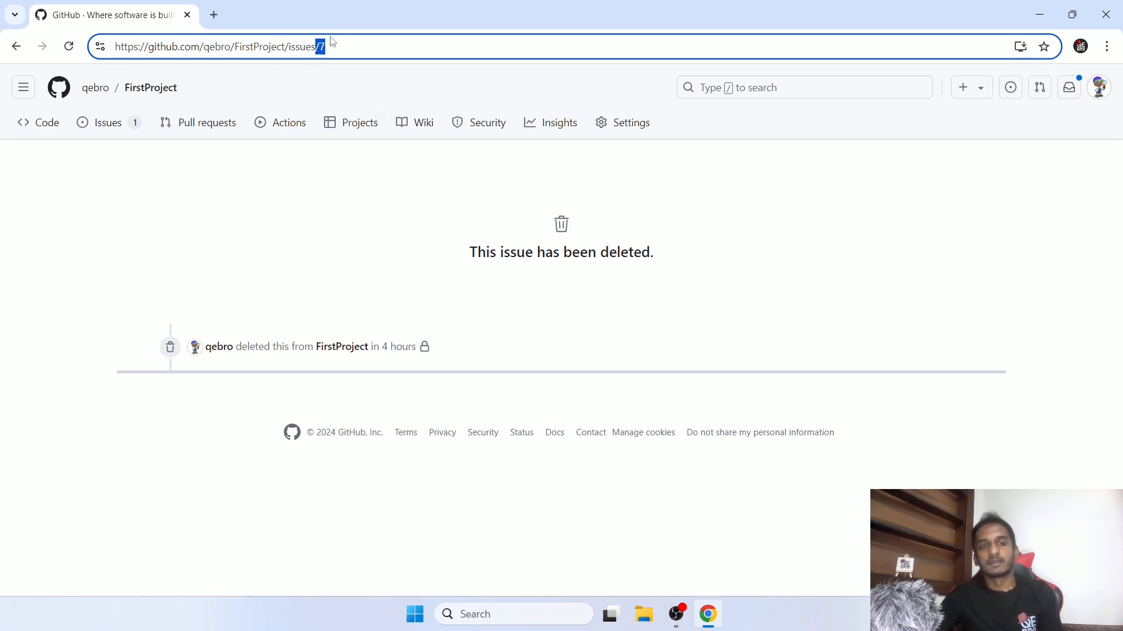
pyautogui.moveTo(465, 259); pyautogui.dragTo(714, 266)
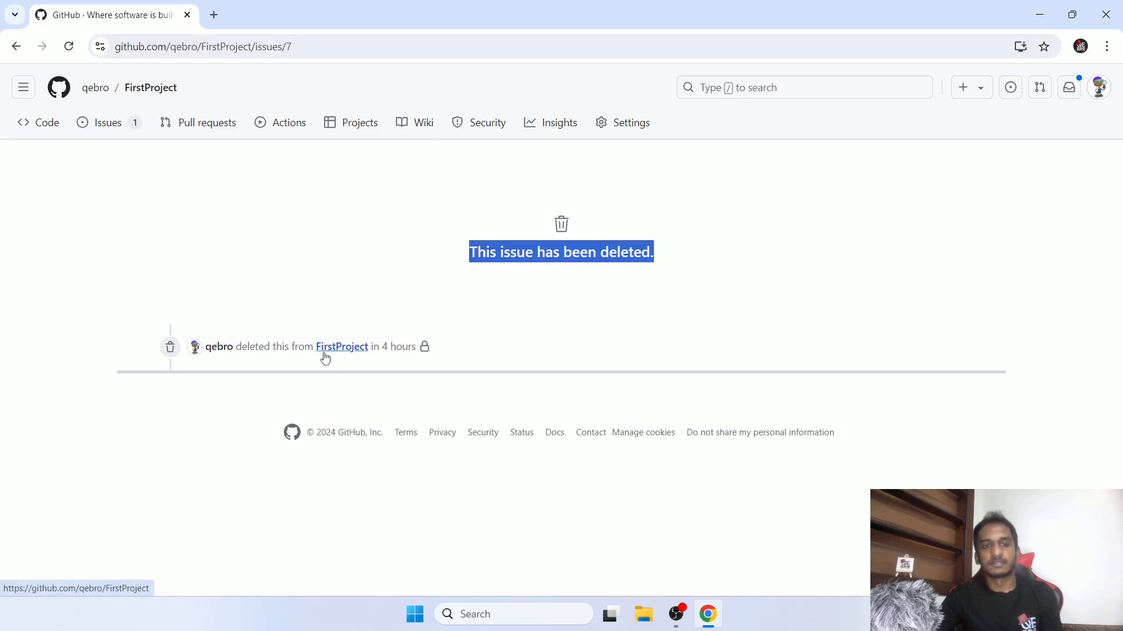
pyautogui.click(591, 330)
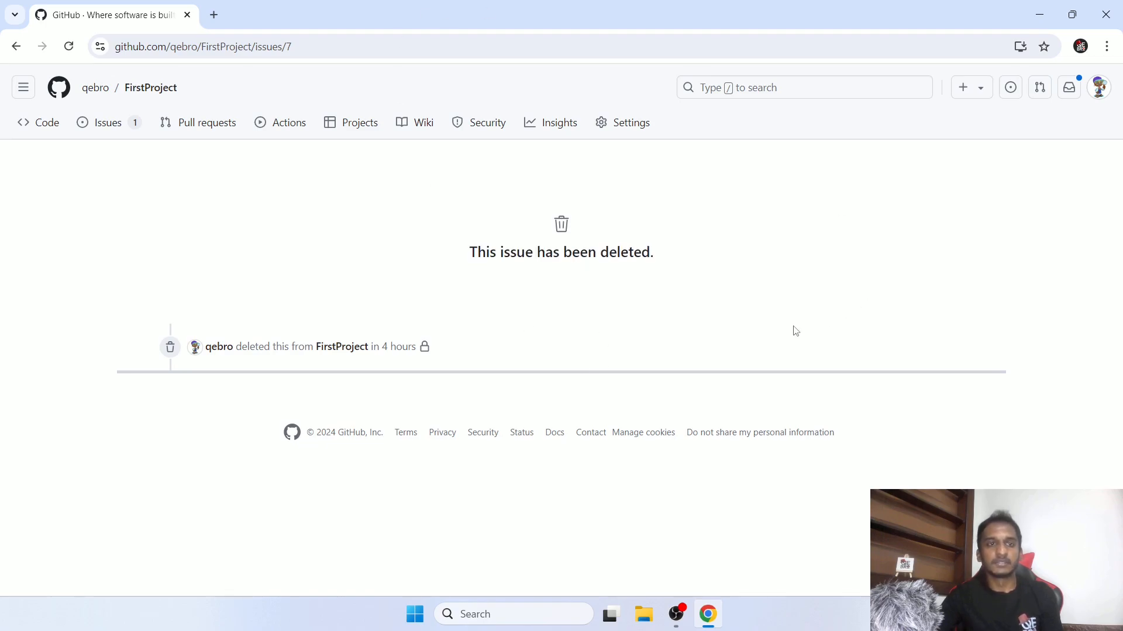
# - Return to Second Issue and review its delete and close options
pyautogui.click(105, 137)
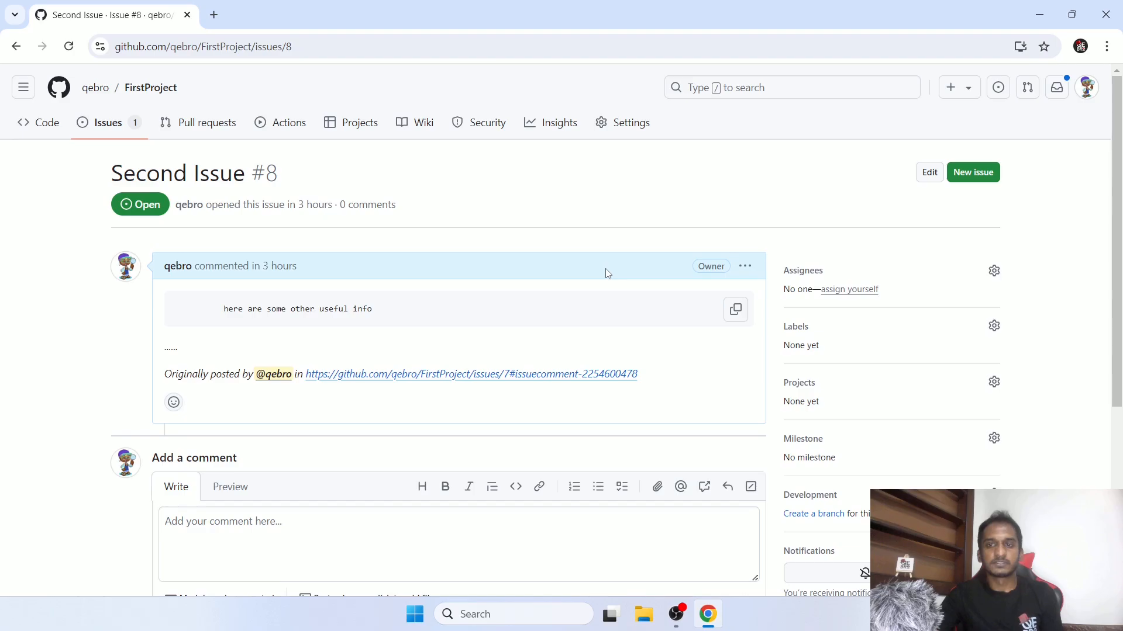
pyautogui.scroll(-5, 608, 273)
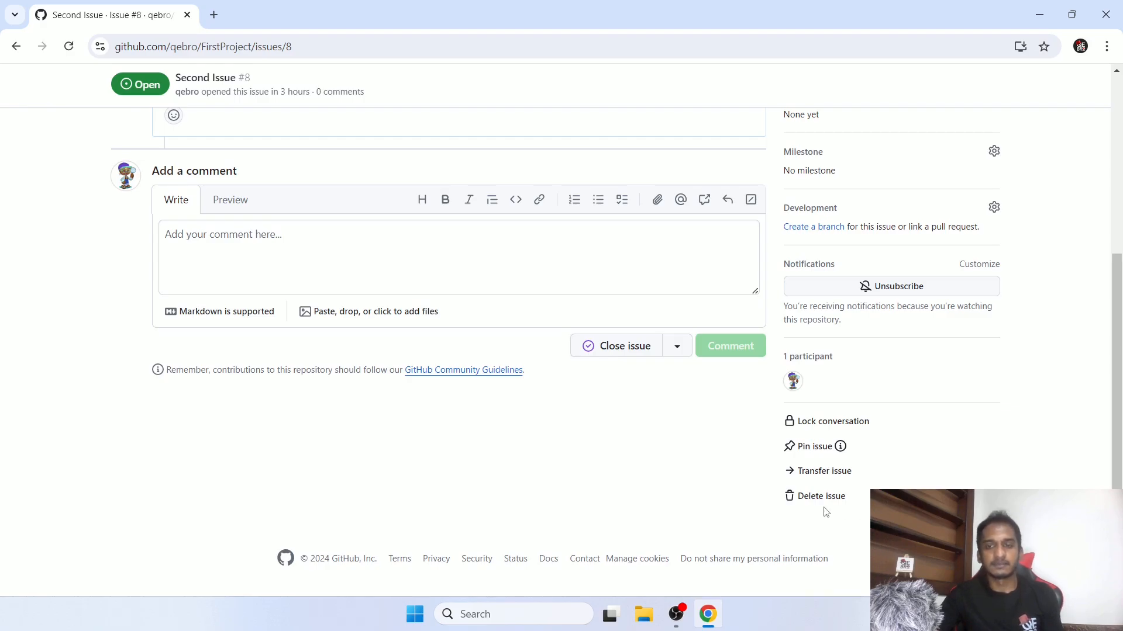
pyautogui.scroll(5, 691, 484)
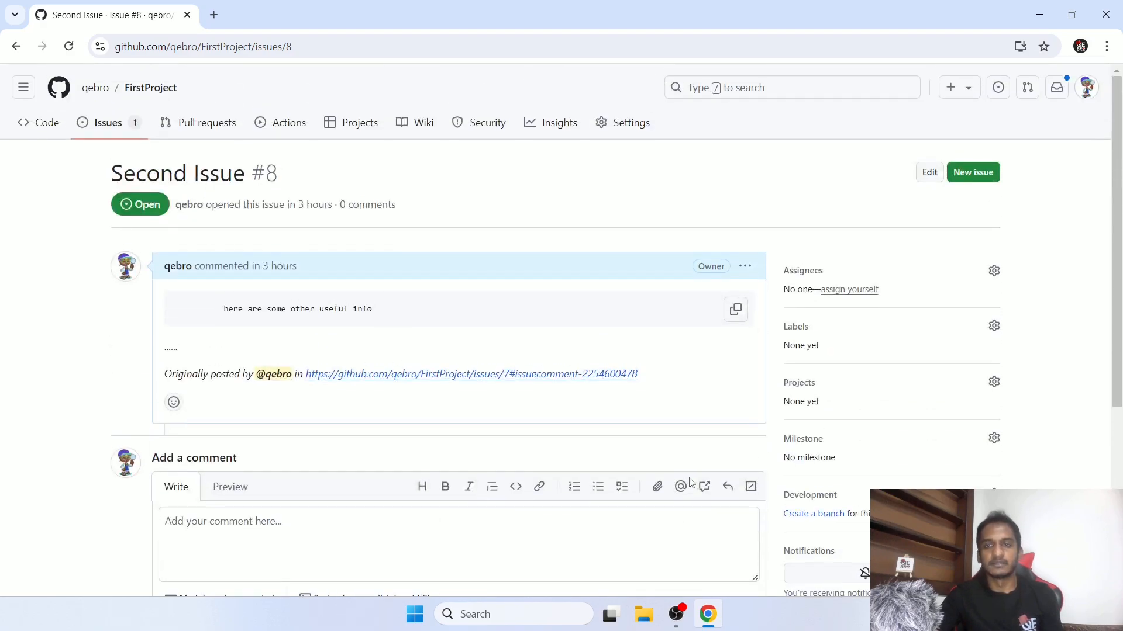
pyautogui.scroll(-5, 691, 484)
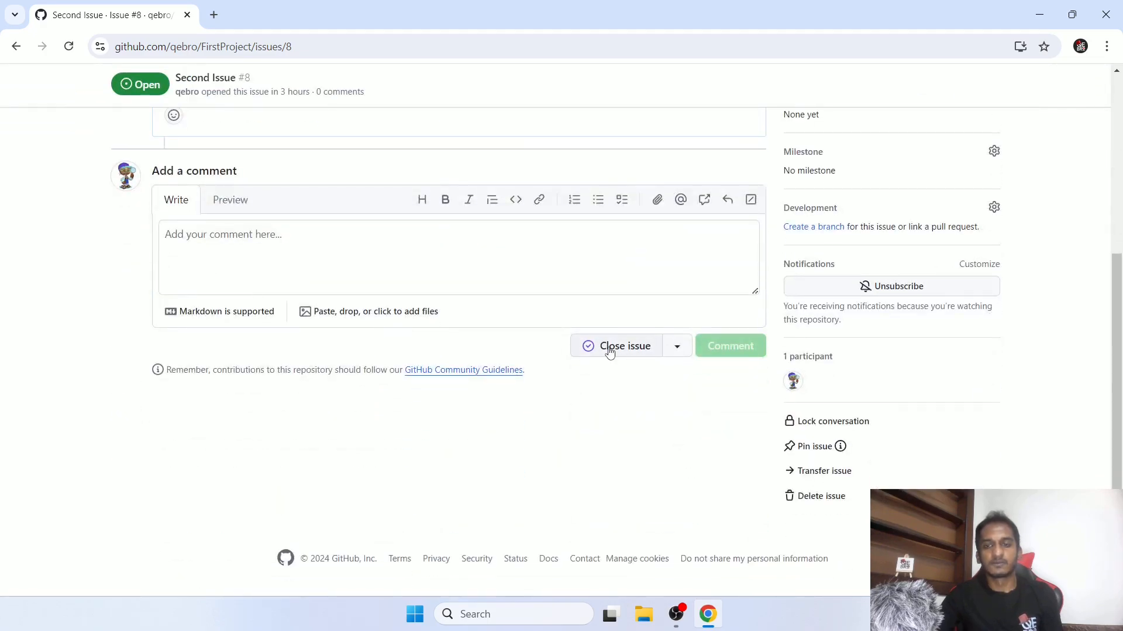
# - Close Second Issue with the reason "Close as not planned"
pyautogui.click(677, 352)
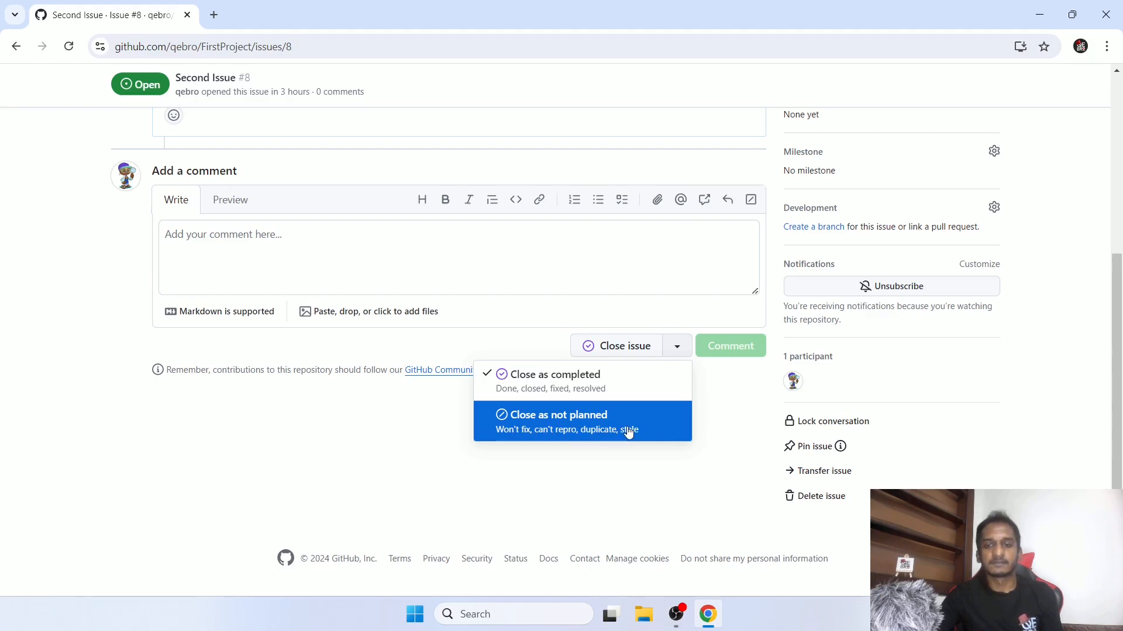
pyautogui.click(559, 427)
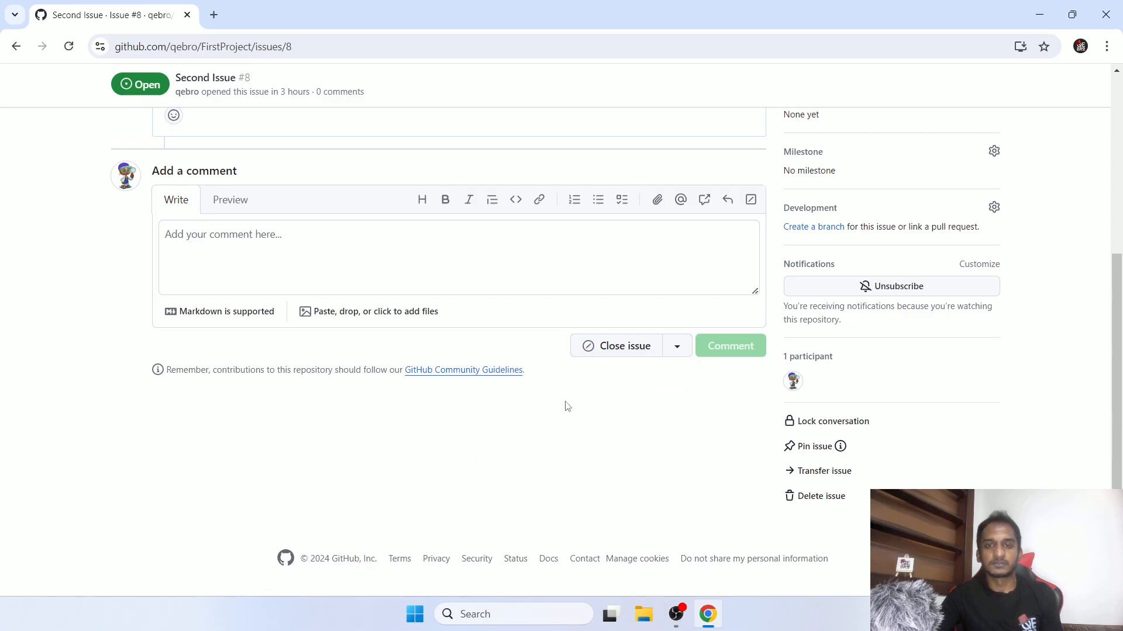
pyautogui.scroll(2, 583, 354)
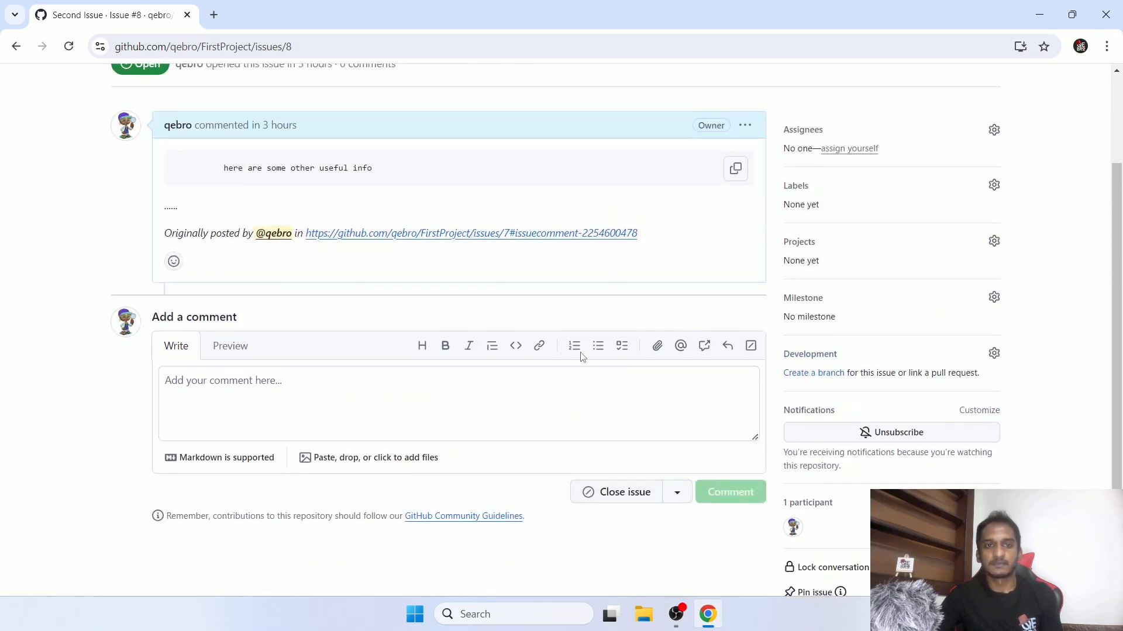
pyautogui.click(676, 492)
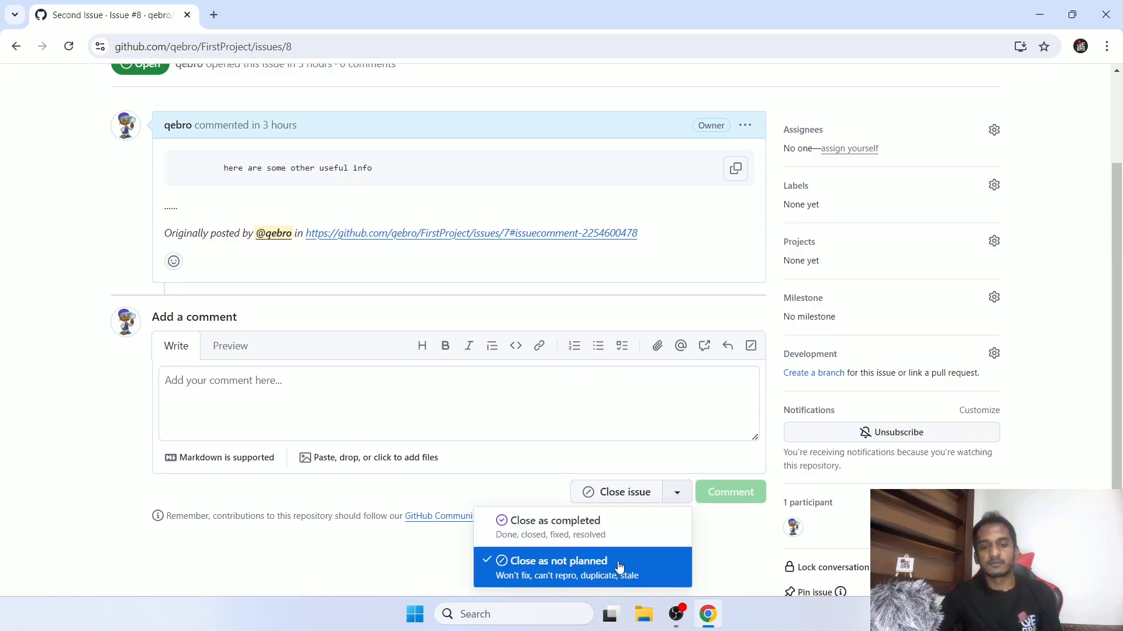
pyautogui.click(676, 493)
pyautogui.click(439, 403)
pyautogui.scroll(2, 439, 403)
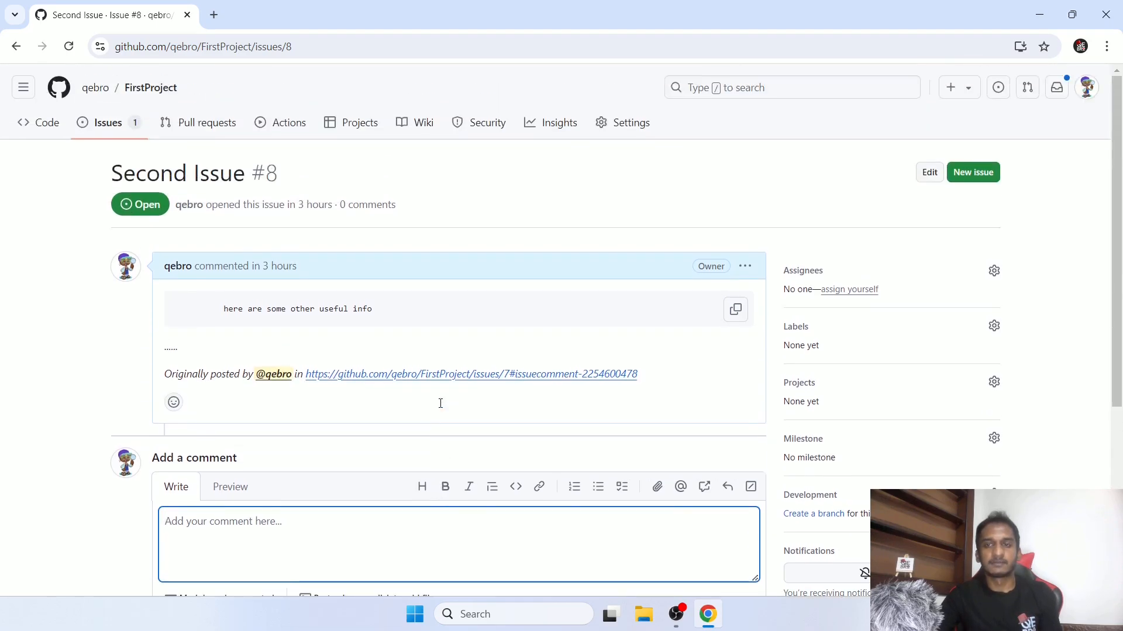
pyautogui.scroll(-3, 439, 404)
pyautogui.click(623, 414)
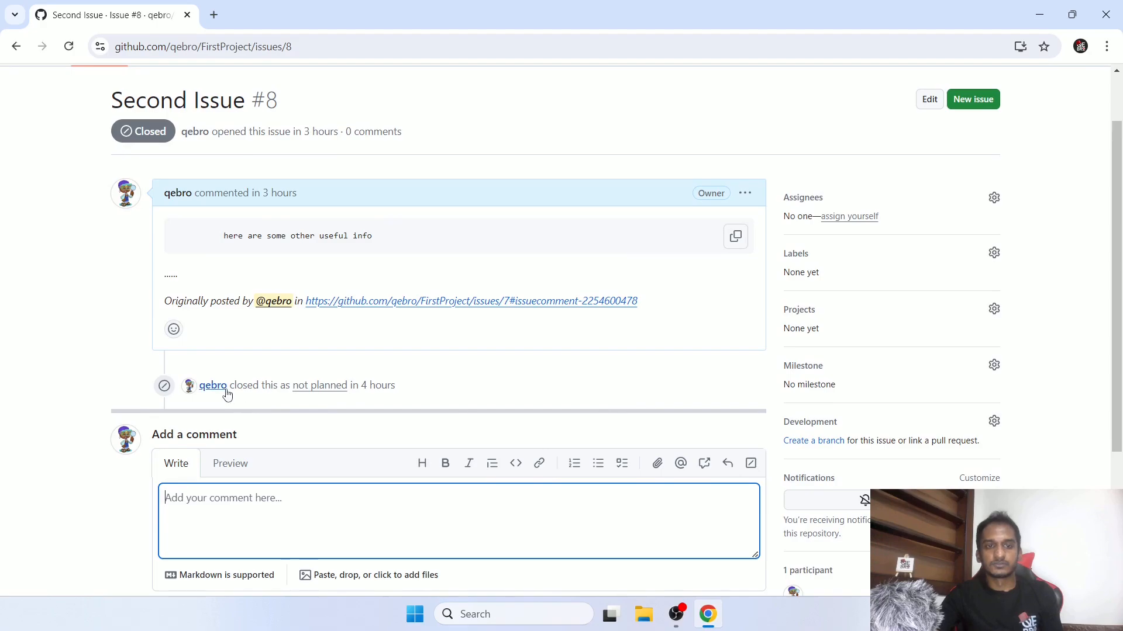
# - Examine the closing entry in Second Issue's timeline and the reopen and "Close as completed" options
pyautogui.moveTo(236, 387); pyautogui.dragTo(381, 386)
pyautogui.scroll(-2, 489, 394)
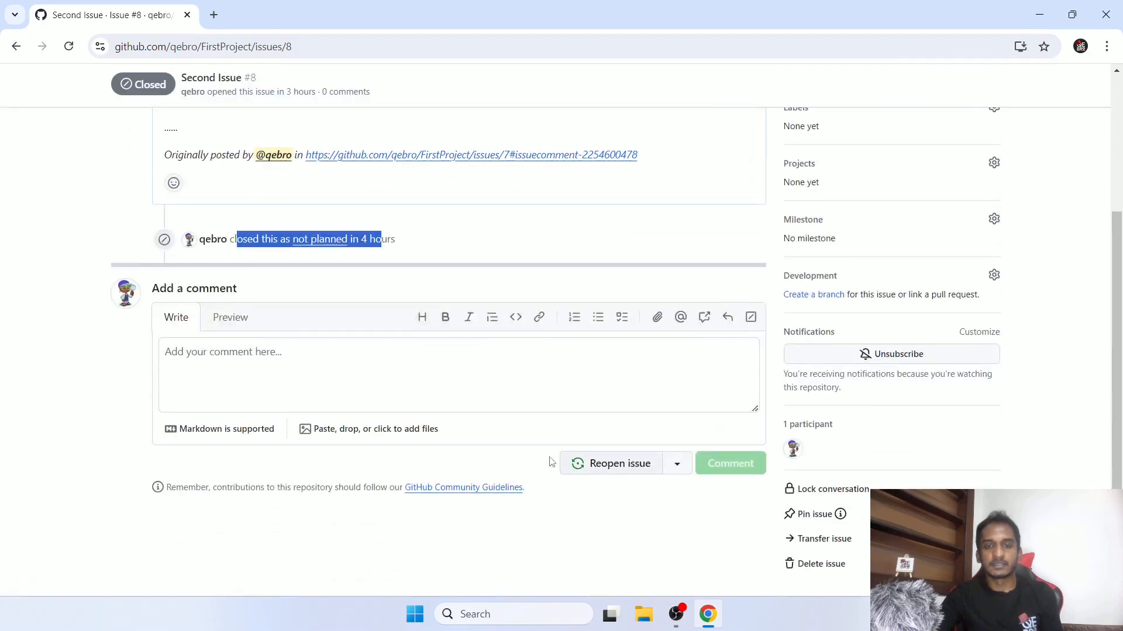
pyautogui.click(678, 465)
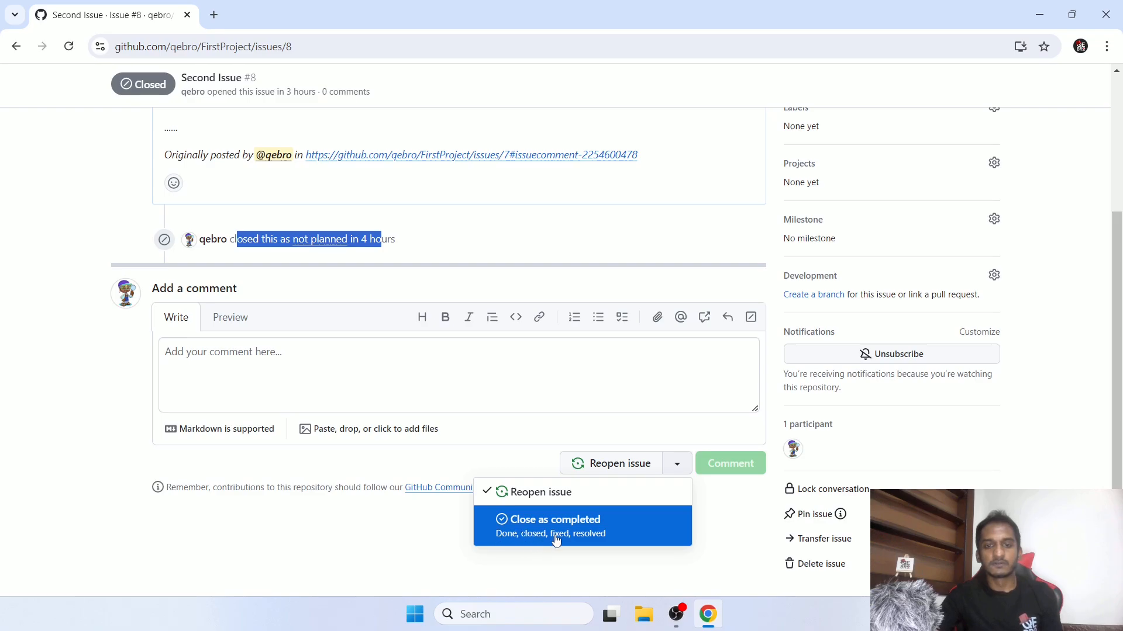
pyautogui.click(714, 545)
pyautogui.scroll(-1, 704, 536)
pyautogui.scroll(5, 709, 521)
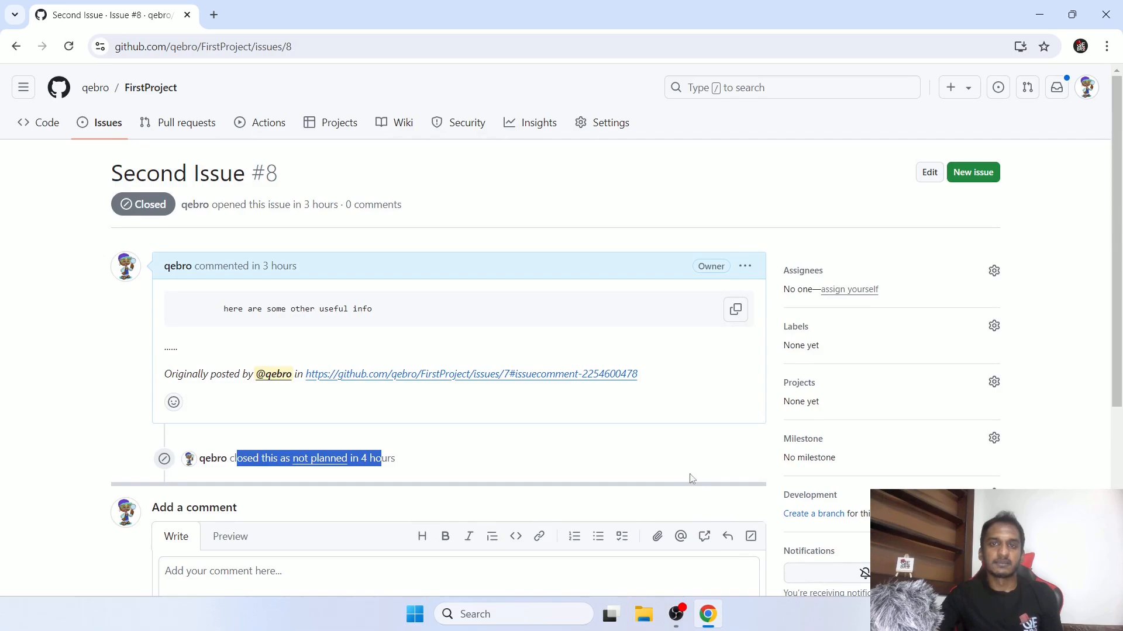
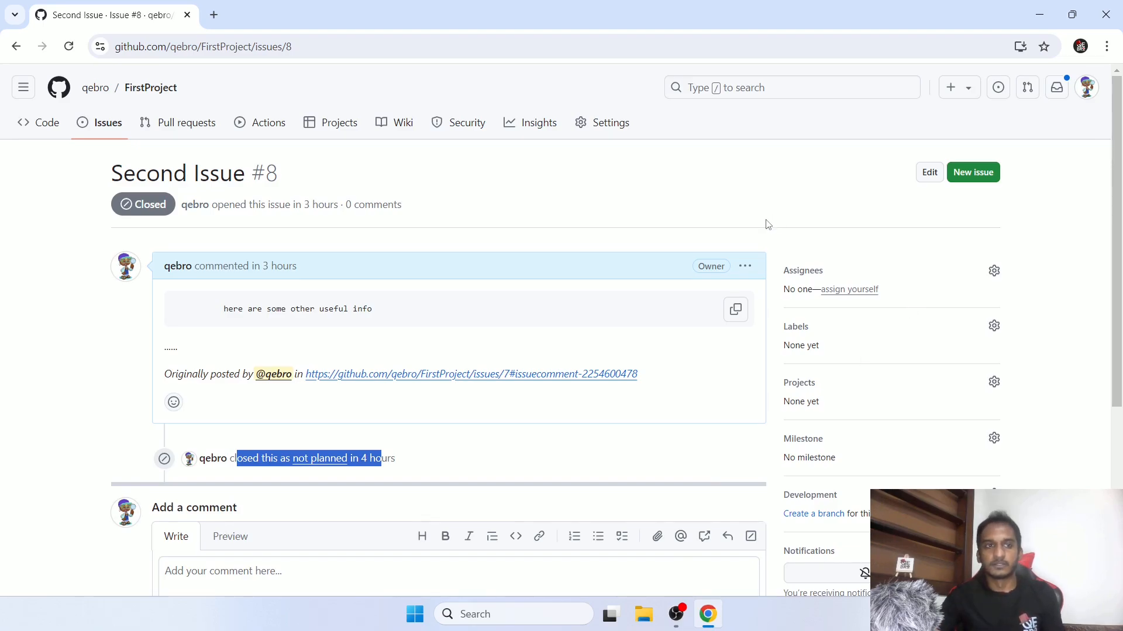
pyautogui.scroll(-5, 490, 228)
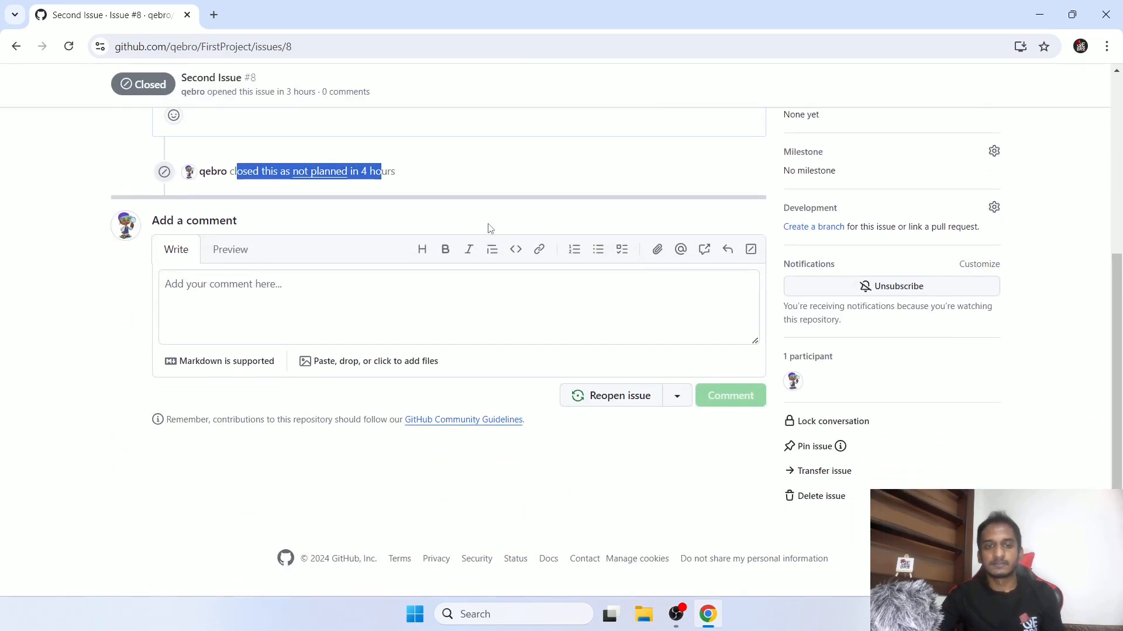
pyautogui.scroll(5, 490, 228)
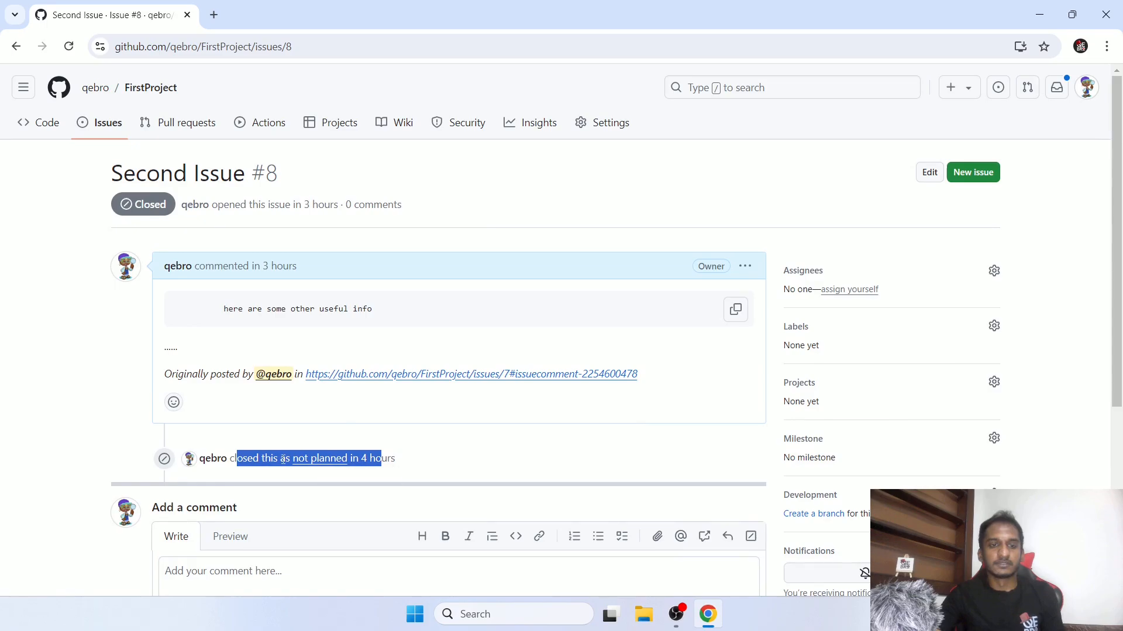
# - Open Second Issue from the repository's closed issues and reopen it
pyautogui.click(106, 123)
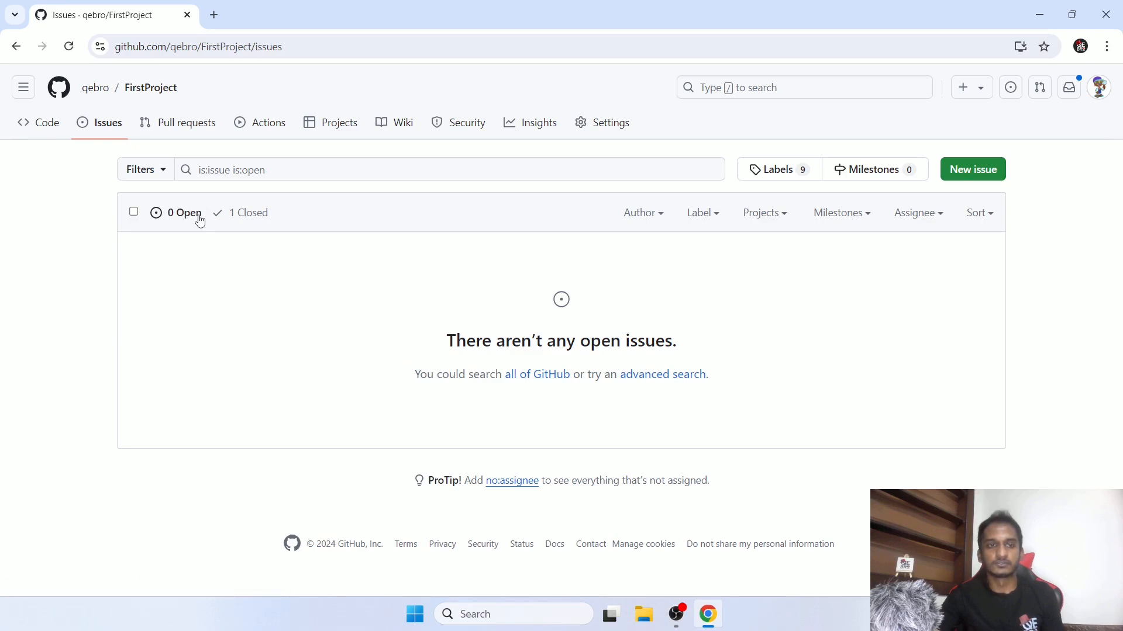
pyautogui.click(244, 219)
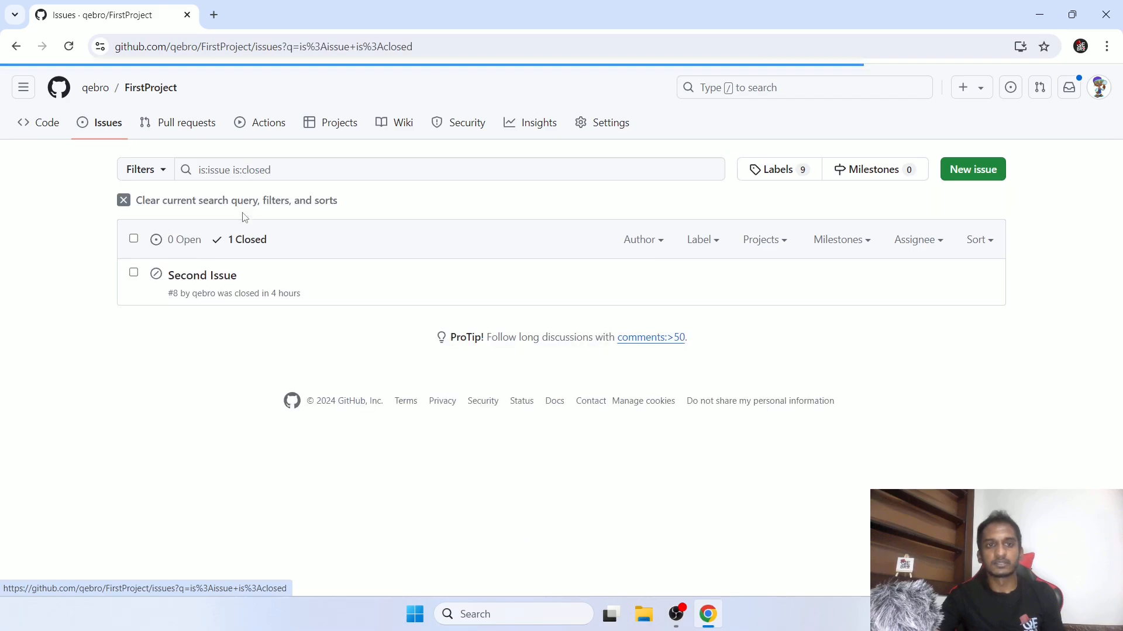
pyautogui.click(210, 285)
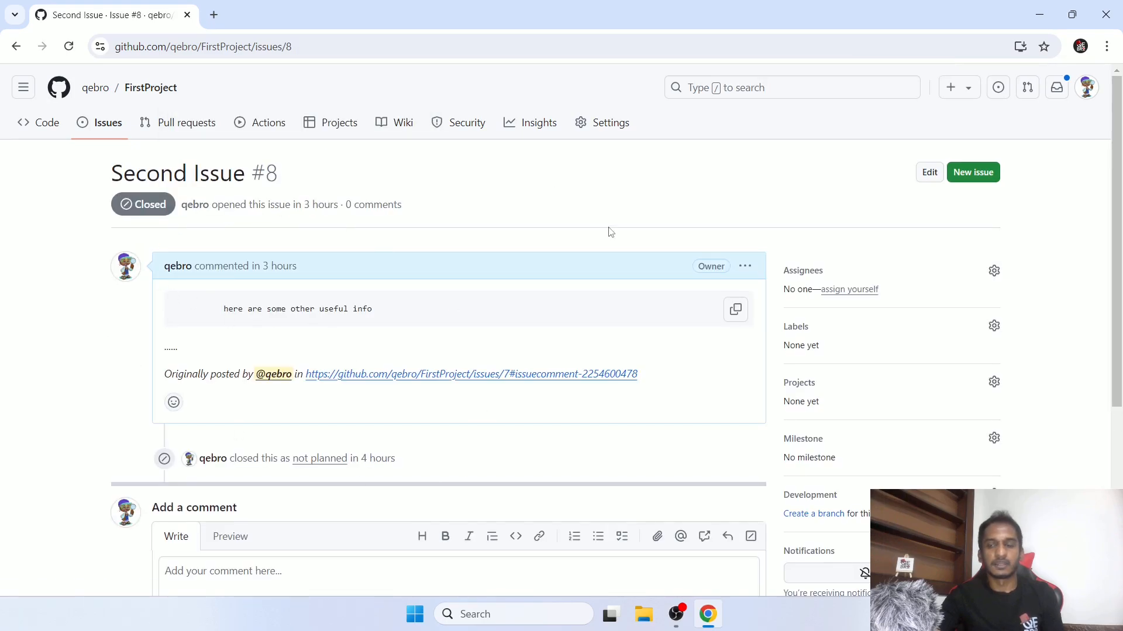
pyautogui.scroll(-5, 587, 314)
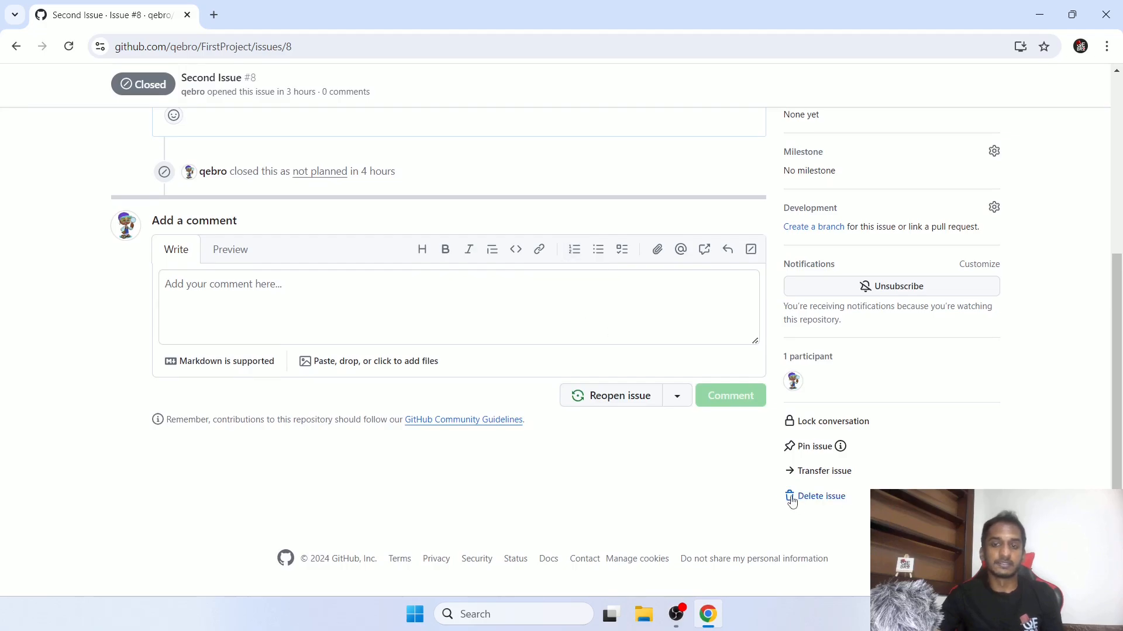
pyautogui.scroll(1, 667, 426)
pyautogui.scroll(-1, 667, 409)
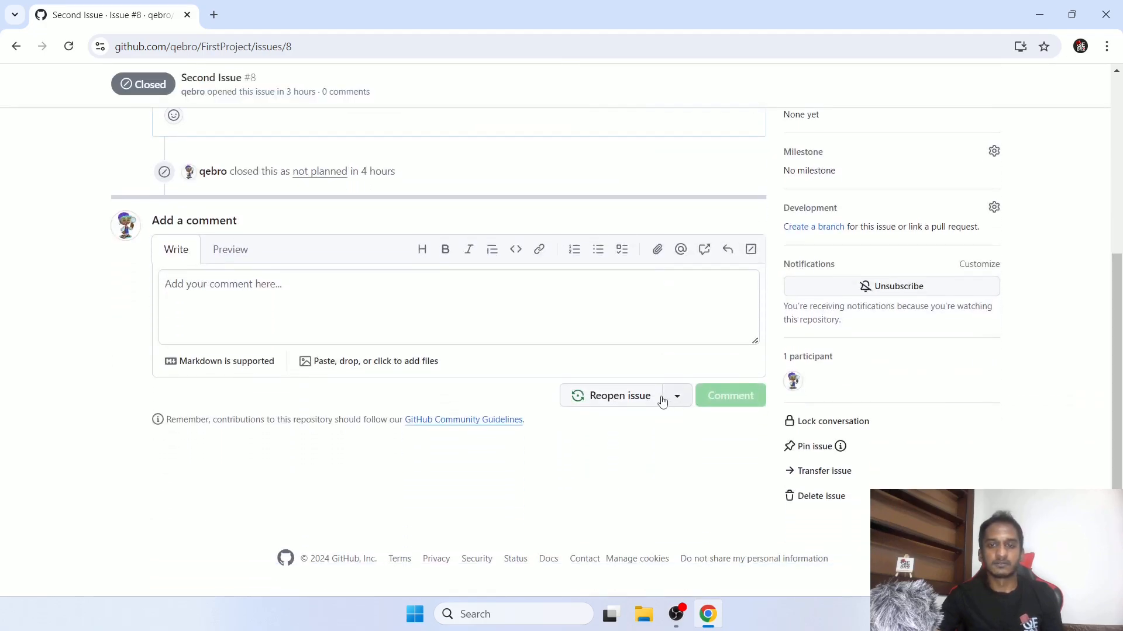
pyautogui.click(608, 402)
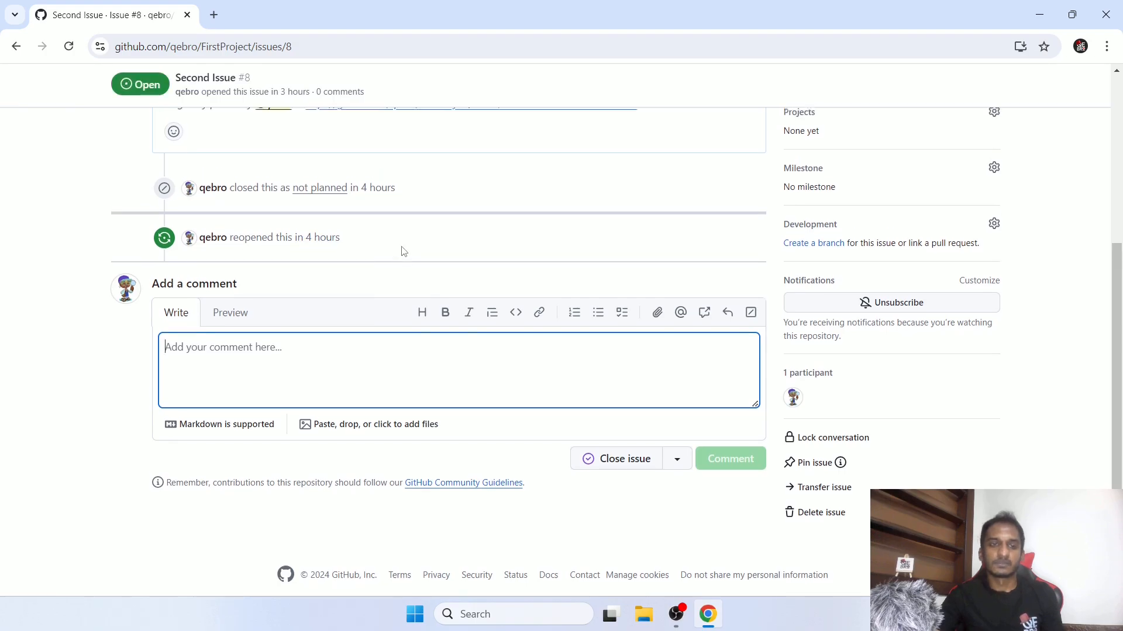
# - Review the reopening entry in Second Issue's timeline and return to the repository's issue list
pyautogui.scroll(3, 401, 248)
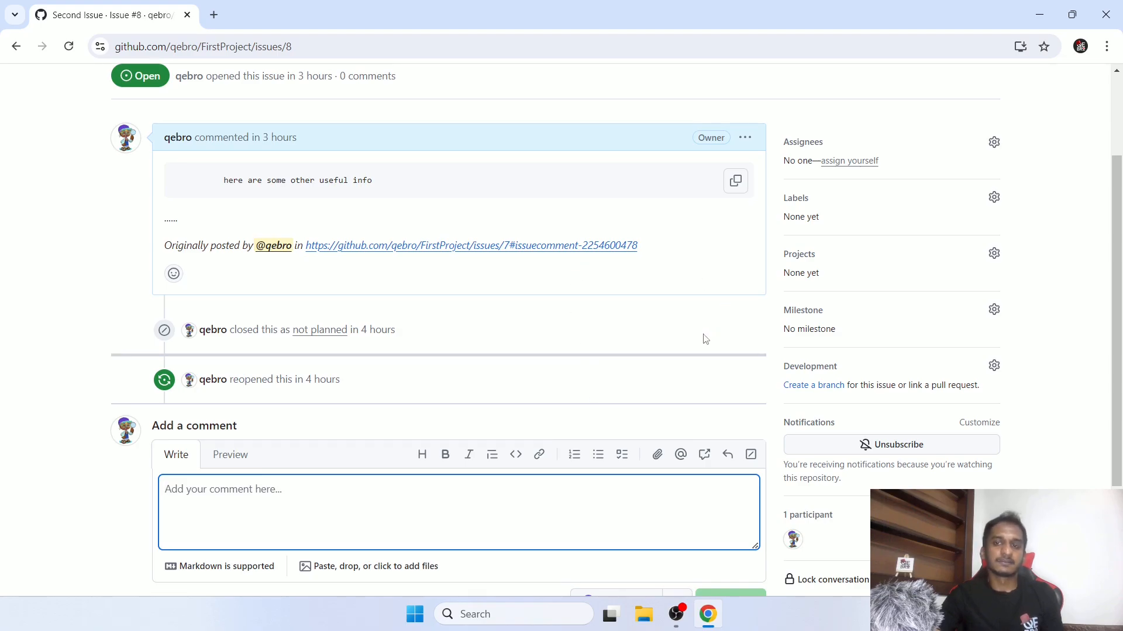
pyautogui.scroll(3, 699, 338)
pyautogui.scroll(-1, 388, 428)
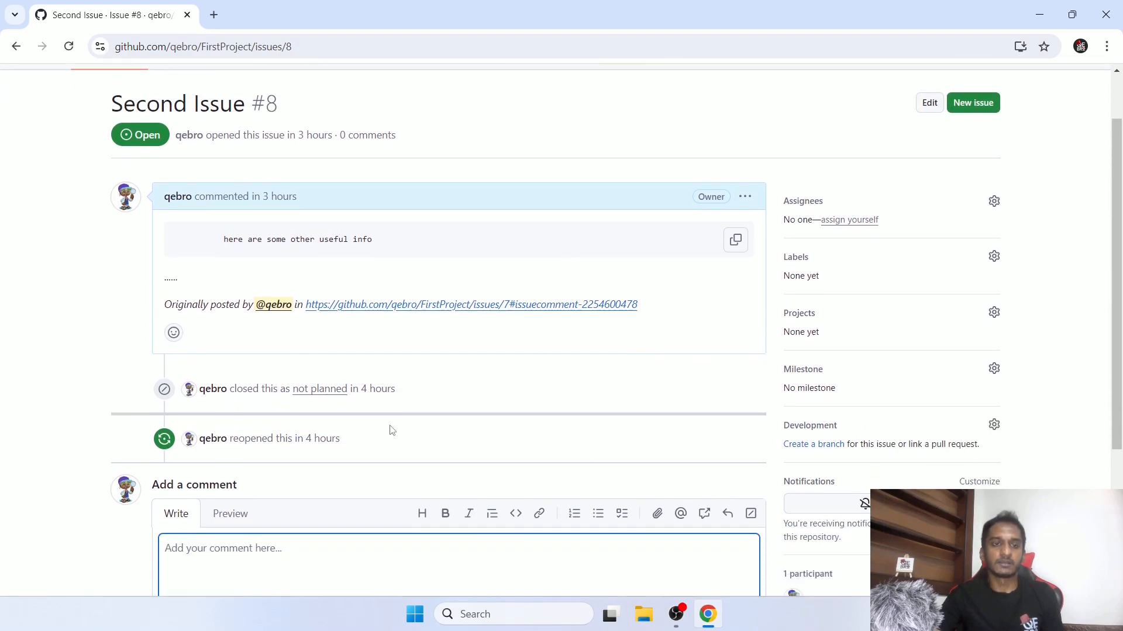
pyautogui.scroll(-4, 399, 451)
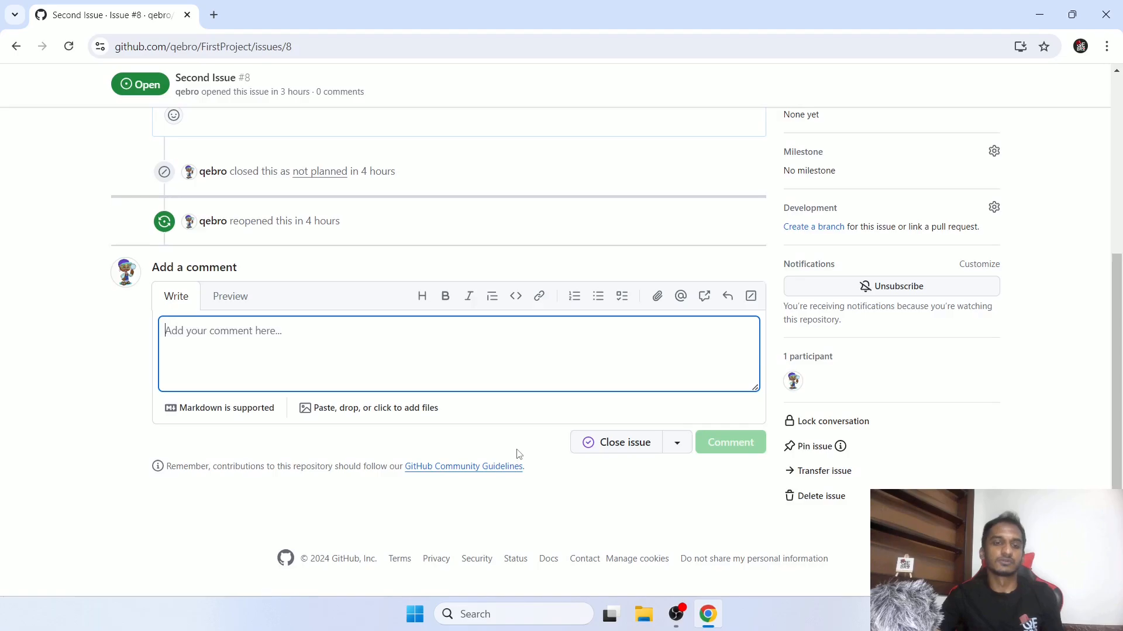
pyautogui.scroll(5, 506, 446)
pyautogui.click(107, 124)
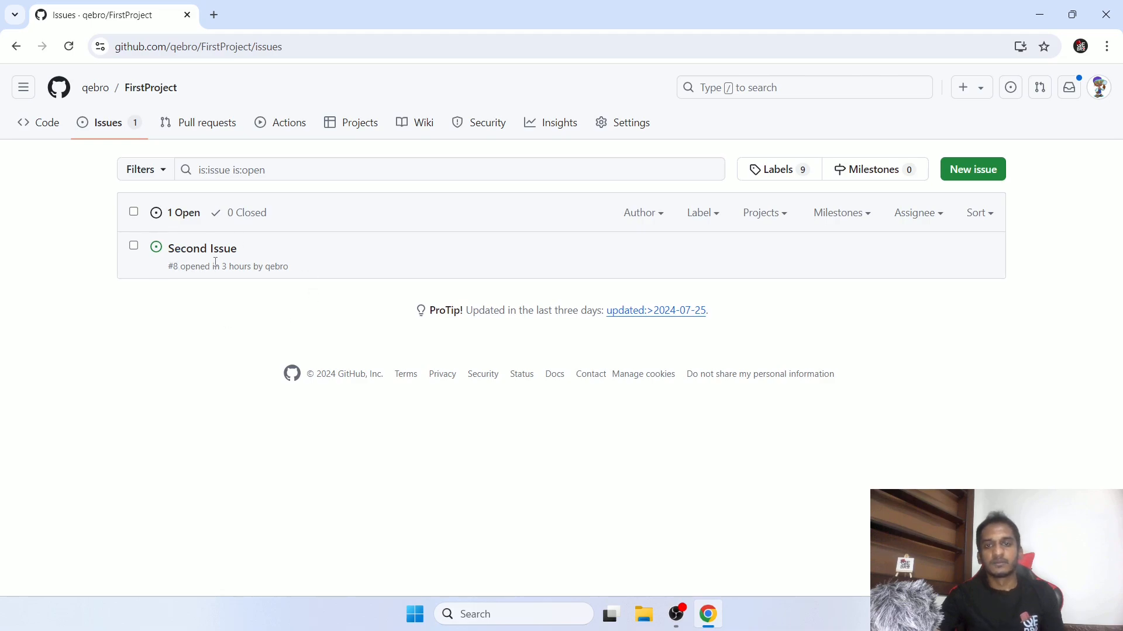
# - Examine the author, label, project, milestone, assignee and sort options of the issue list
pyautogui.click(641, 220)
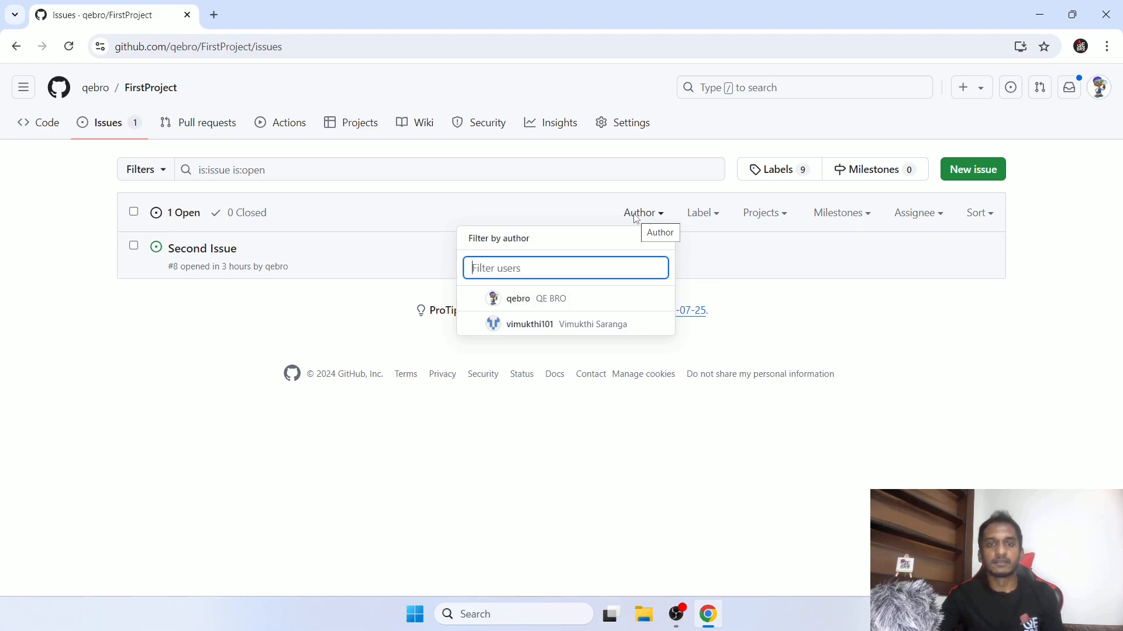
pyautogui.click(636, 219)
pyautogui.click(690, 215)
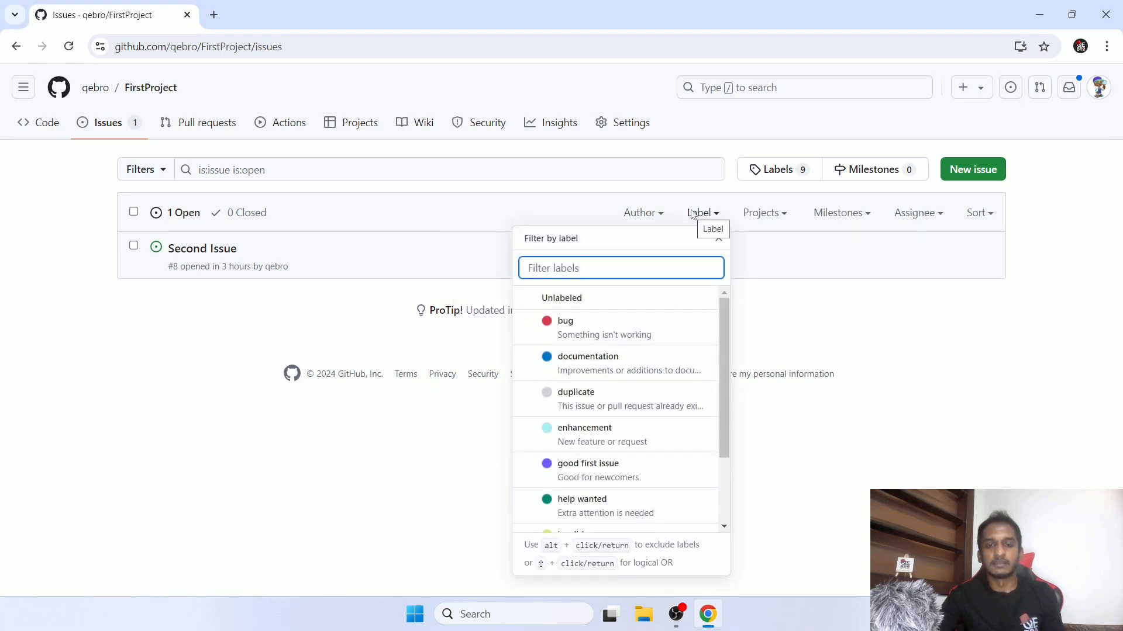
pyautogui.scroll(-2, 649, 334)
pyautogui.scroll(2, 649, 335)
pyautogui.click(764, 215)
pyautogui.click(768, 214)
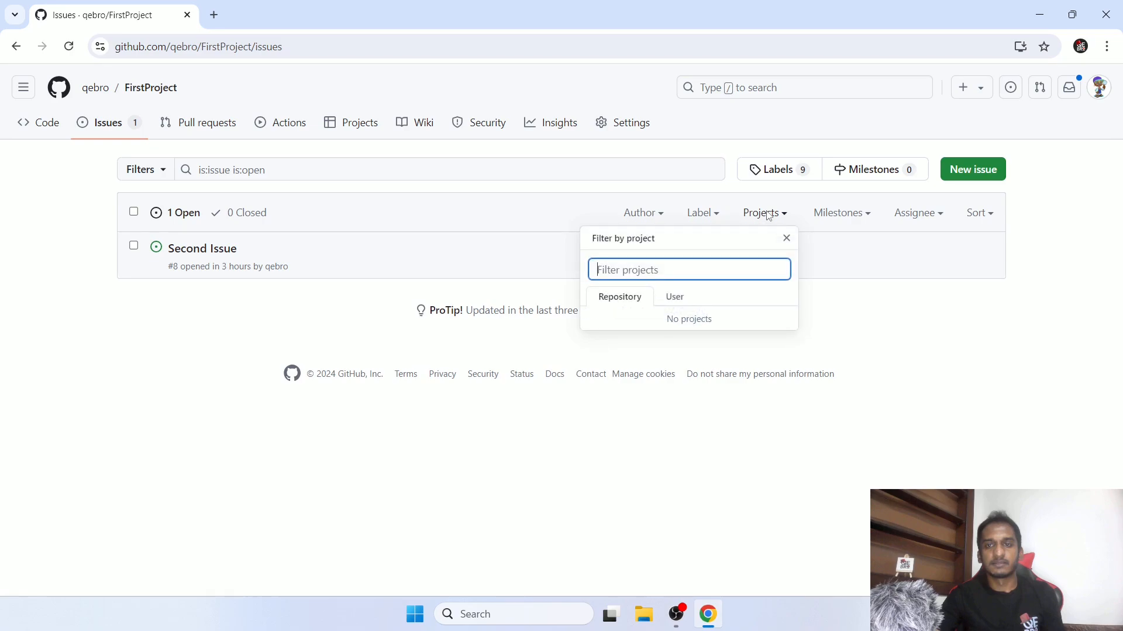
pyautogui.click(836, 214)
pyautogui.click(836, 214)
pyautogui.click(851, 214)
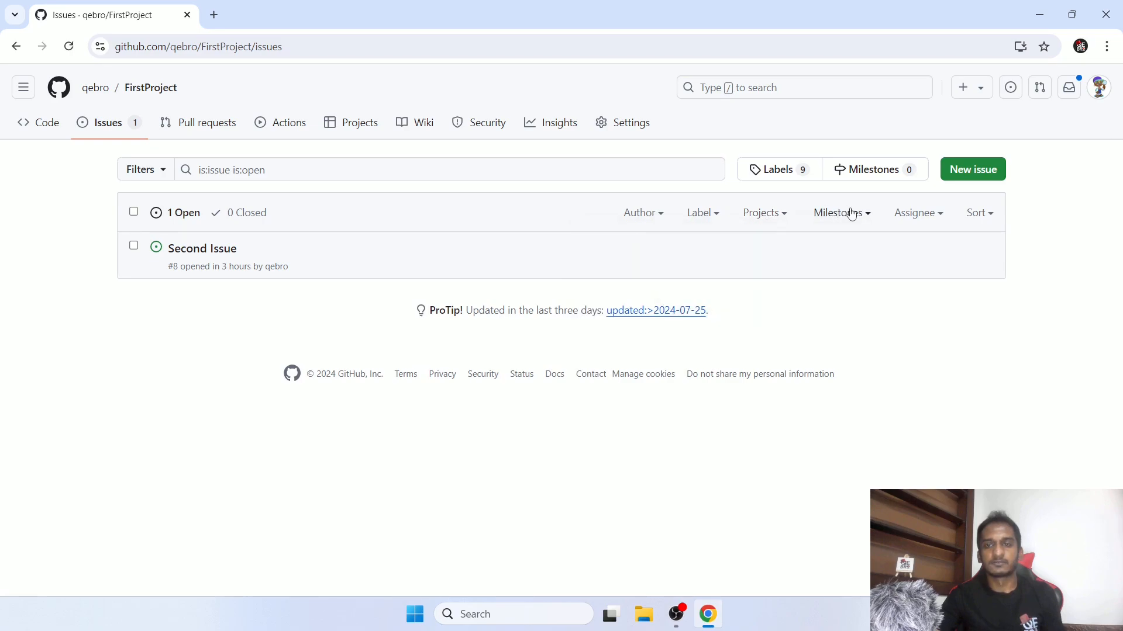
pyautogui.click(914, 214)
pyautogui.click(914, 214)
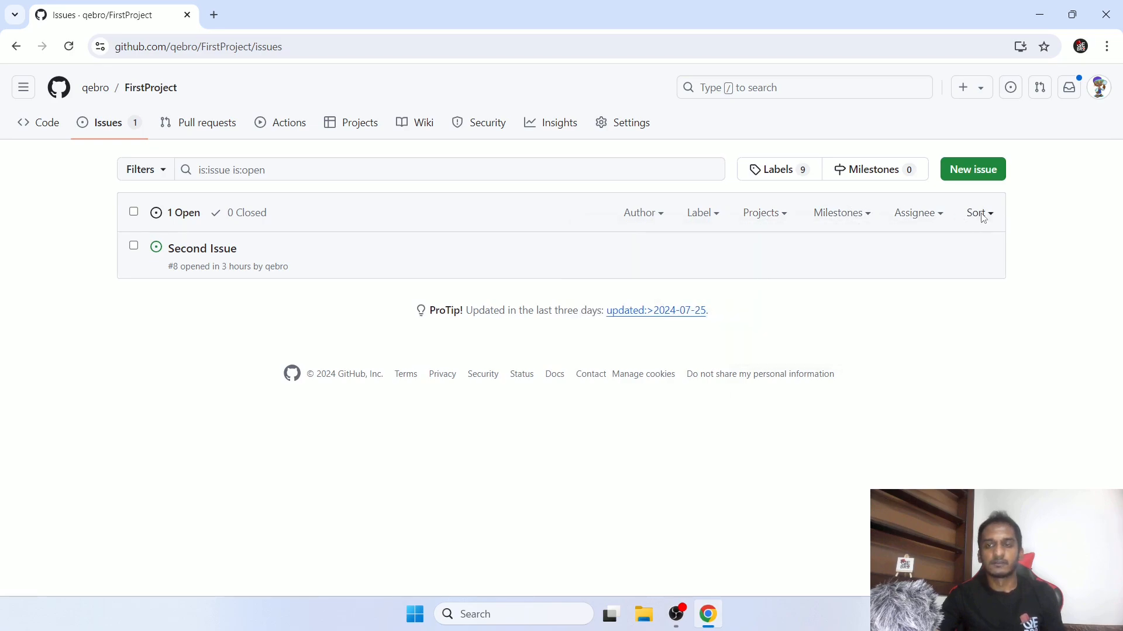
pyautogui.click(977, 214)
pyautogui.click(1052, 360)
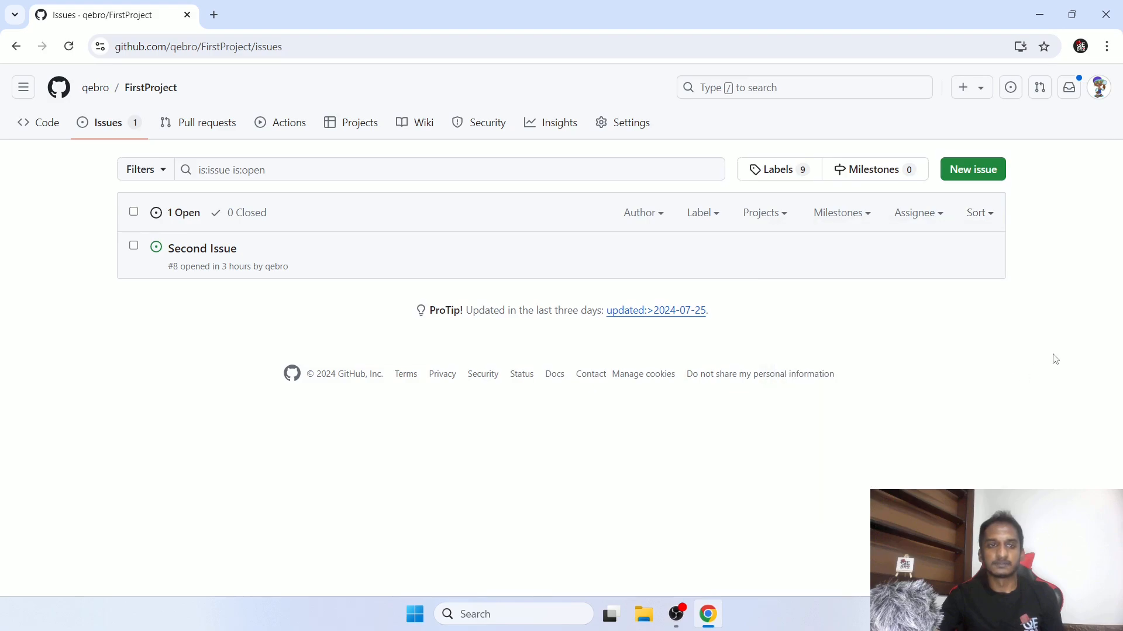
# - Examine the preset issue filters and the search query "is:issue is:open" above the issue list
pyautogui.click(147, 176)
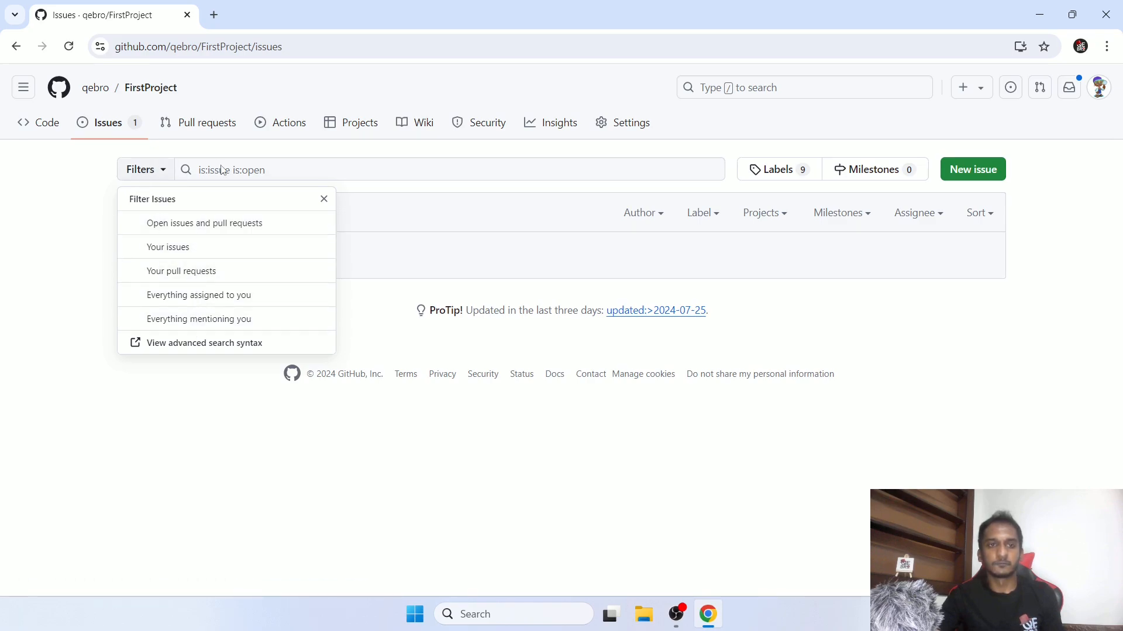
pyautogui.click(305, 174)
pyautogui.hotkey('ctrl', 'a')
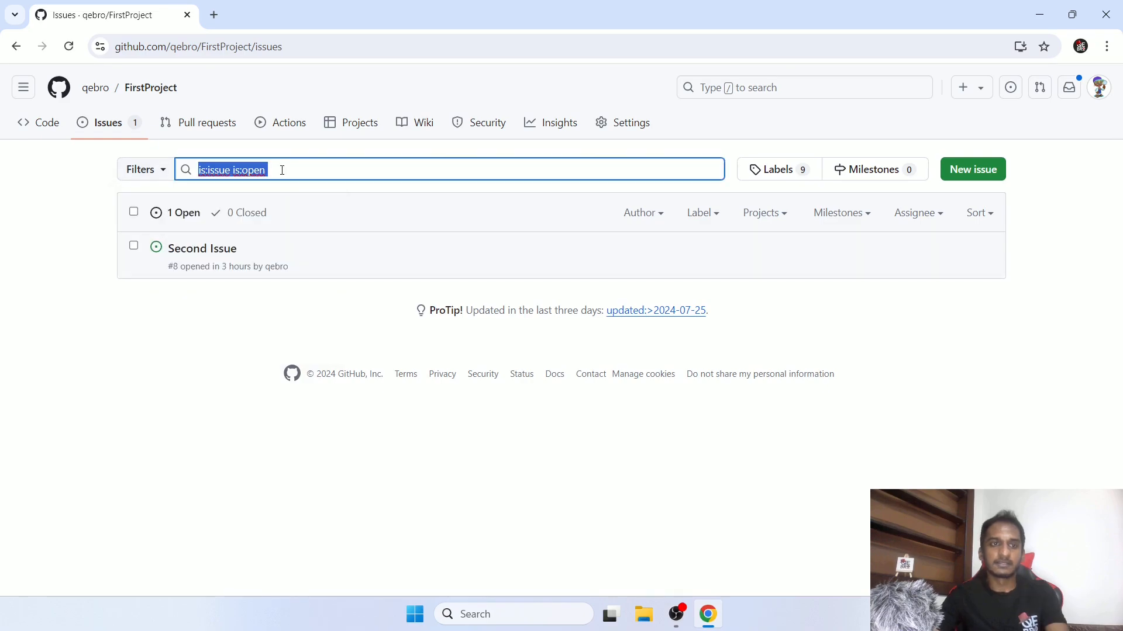
pyautogui.click(282, 169)
pyautogui.moveTo(196, 173); pyautogui.dragTo(308, 168)
pyautogui.click(308, 168)
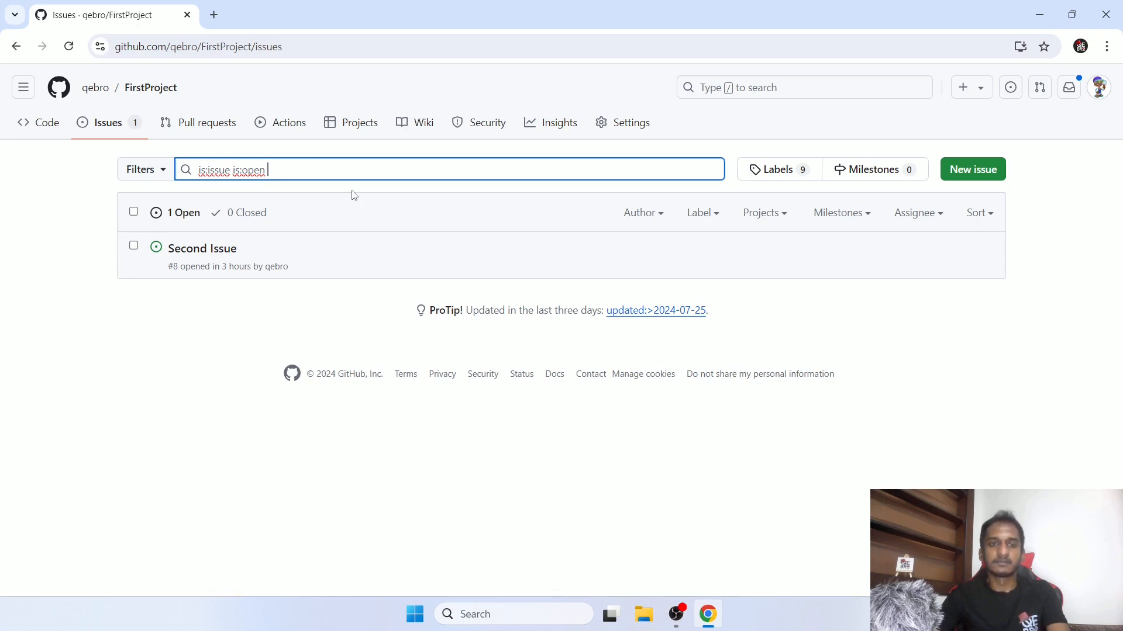
pyautogui.click(354, 195)
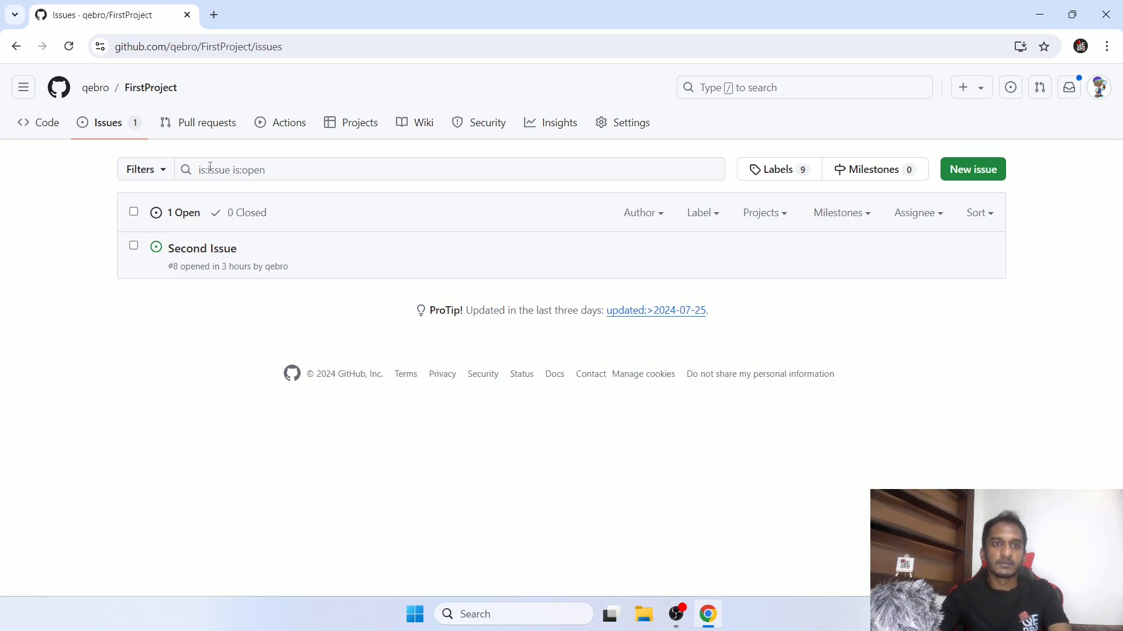
# - Open newFile in the repository's code and start a new issue that references line 1
pyautogui.click(46, 131)
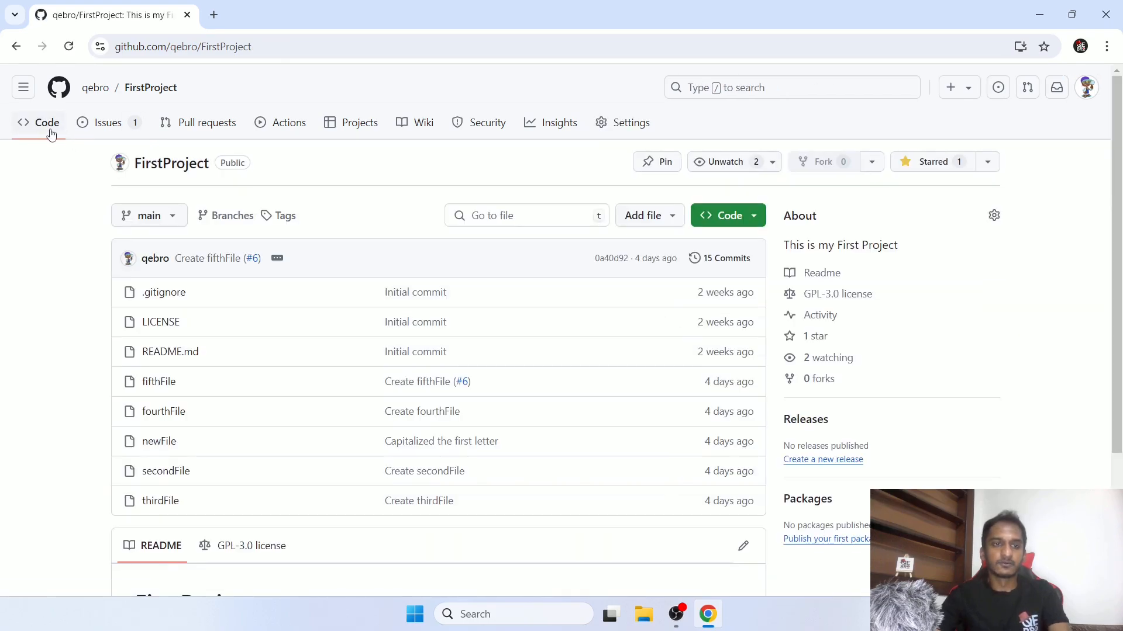
pyautogui.click(162, 441)
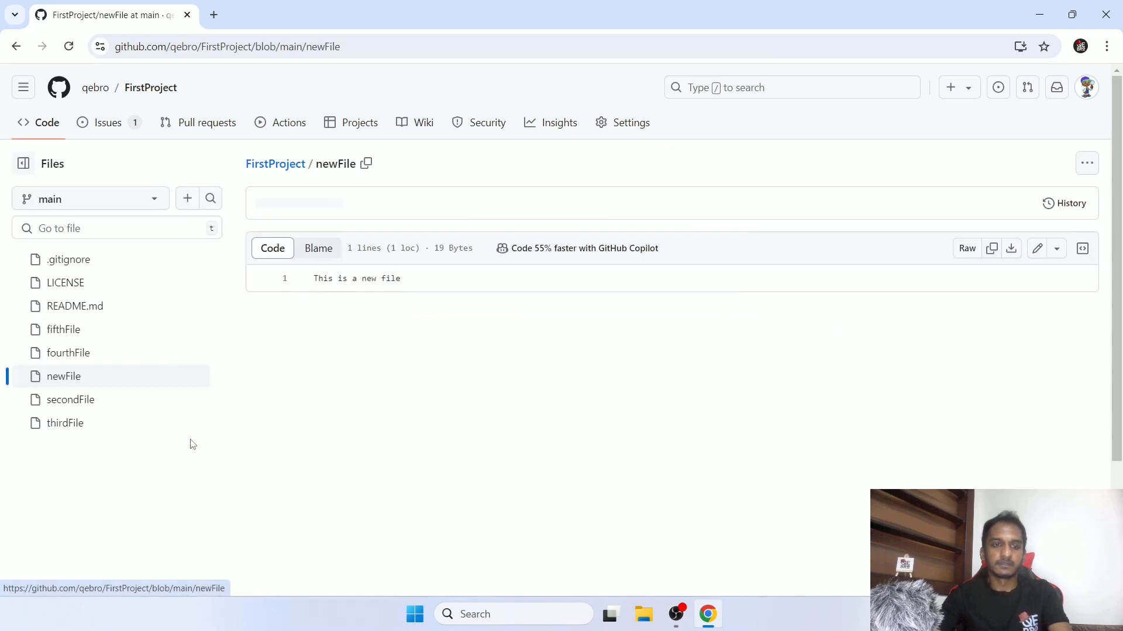
pyautogui.click(285, 280)
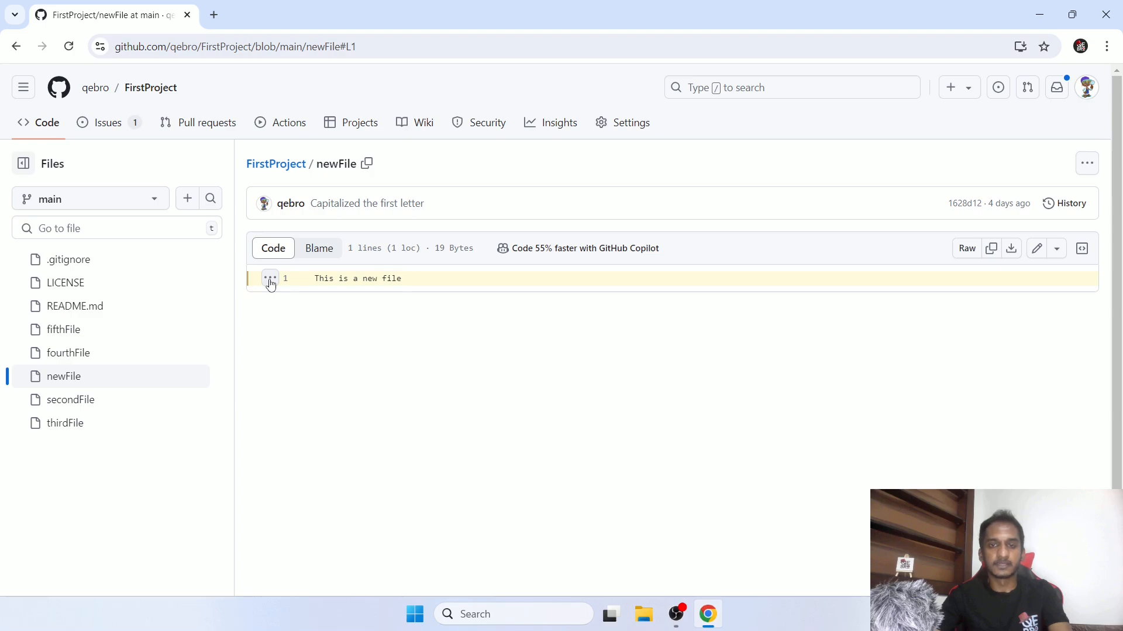
pyautogui.click(271, 283)
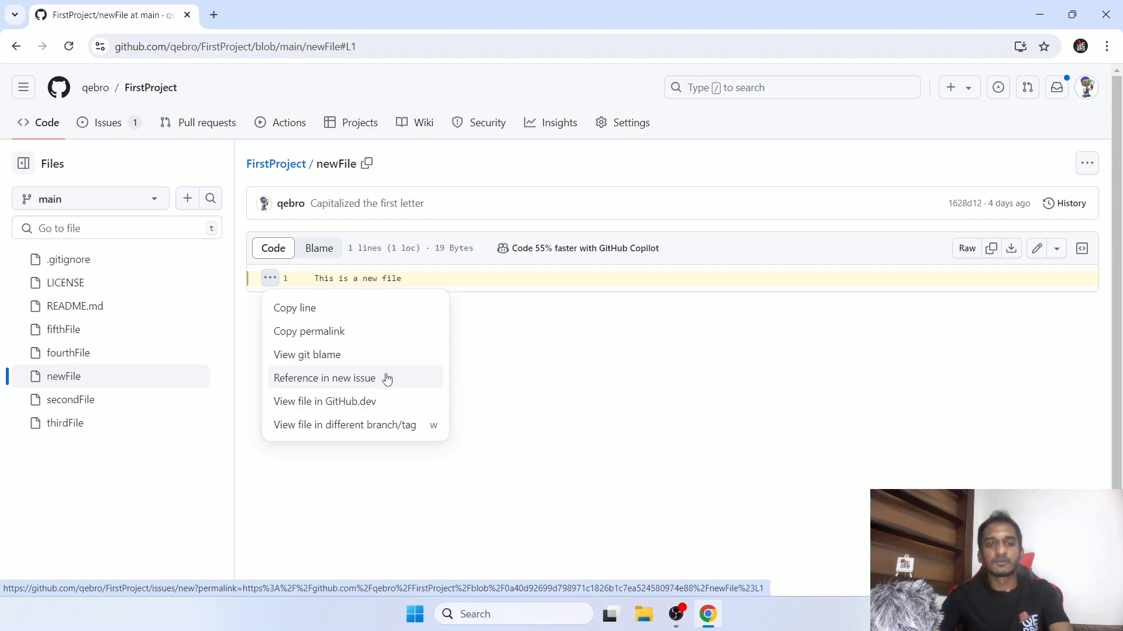
pyautogui.click(349, 380)
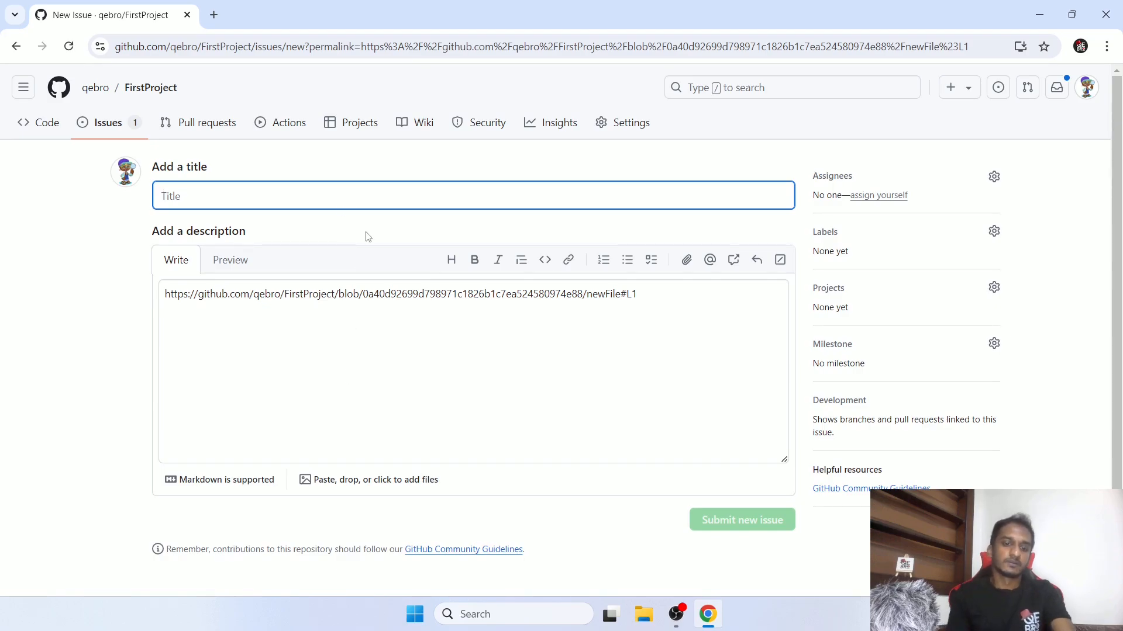
# - Title the new issue "Third Issue" and add "need to add more info" below the code link in its description
pyautogui.write('Third Issue')
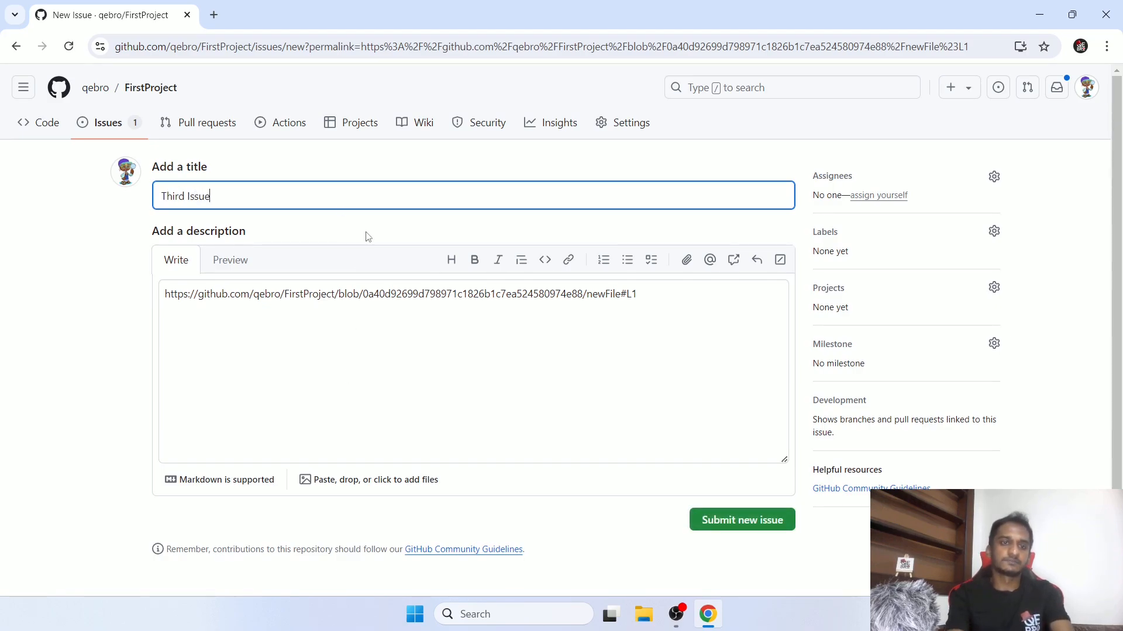
pyautogui.moveTo(650, 297); pyautogui.dragTo(115, 288)
pyautogui.click(430, 293)
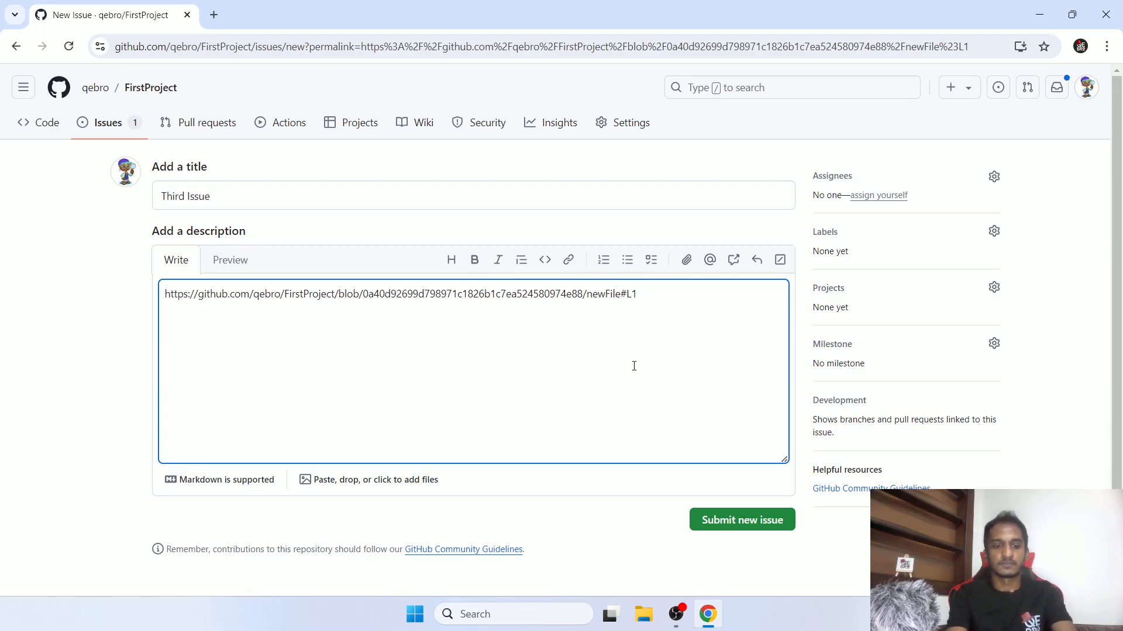
pyautogui.write('to add')
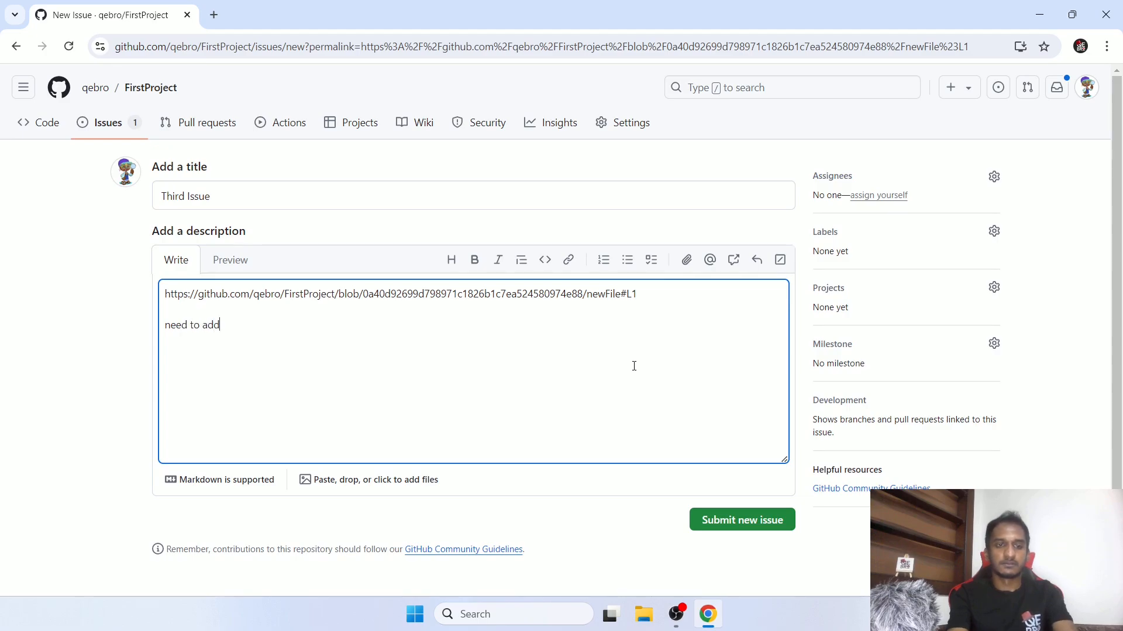
pyautogui.write(' more info')
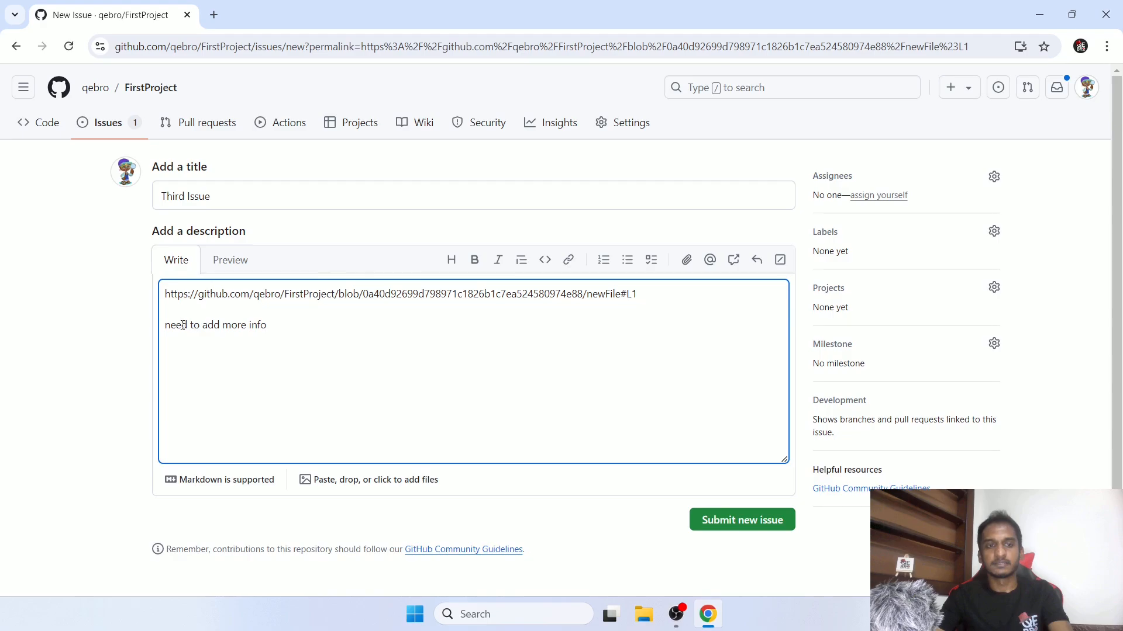
pyautogui.moveTo(183, 325); pyautogui.dragTo(290, 431)
pyautogui.click(385, 383)
# - Assign the new issue to the suggested collaborator other than the repository owner and apply the documentation label
pyautogui.click(994, 177)
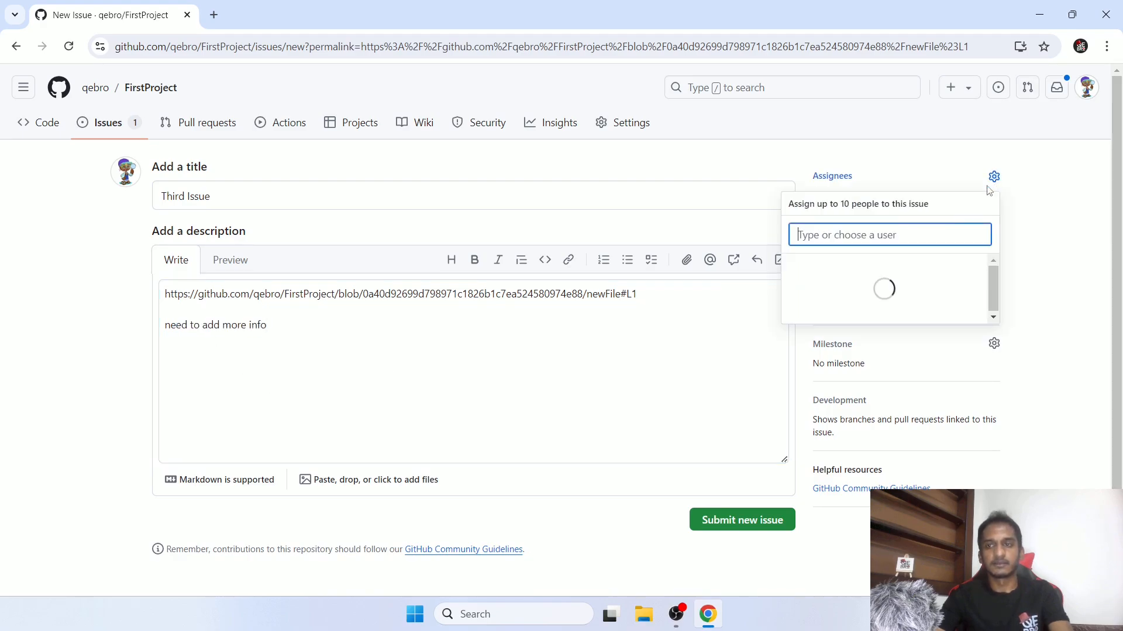
pyautogui.click(851, 318)
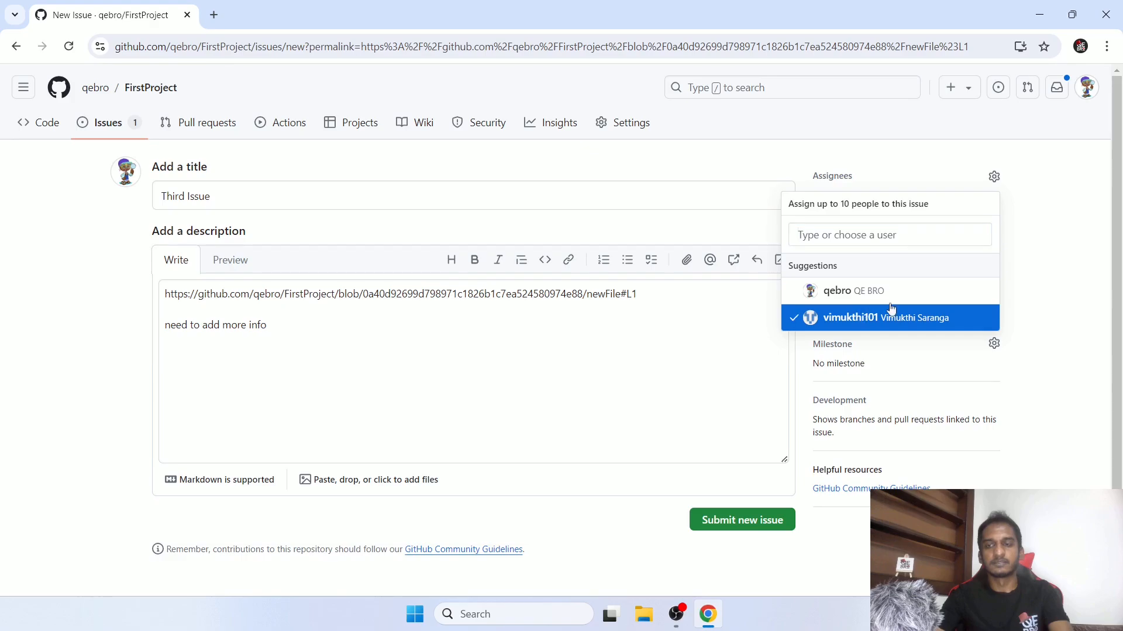
pyautogui.click(1042, 276)
pyautogui.click(994, 233)
pyautogui.click(922, 368)
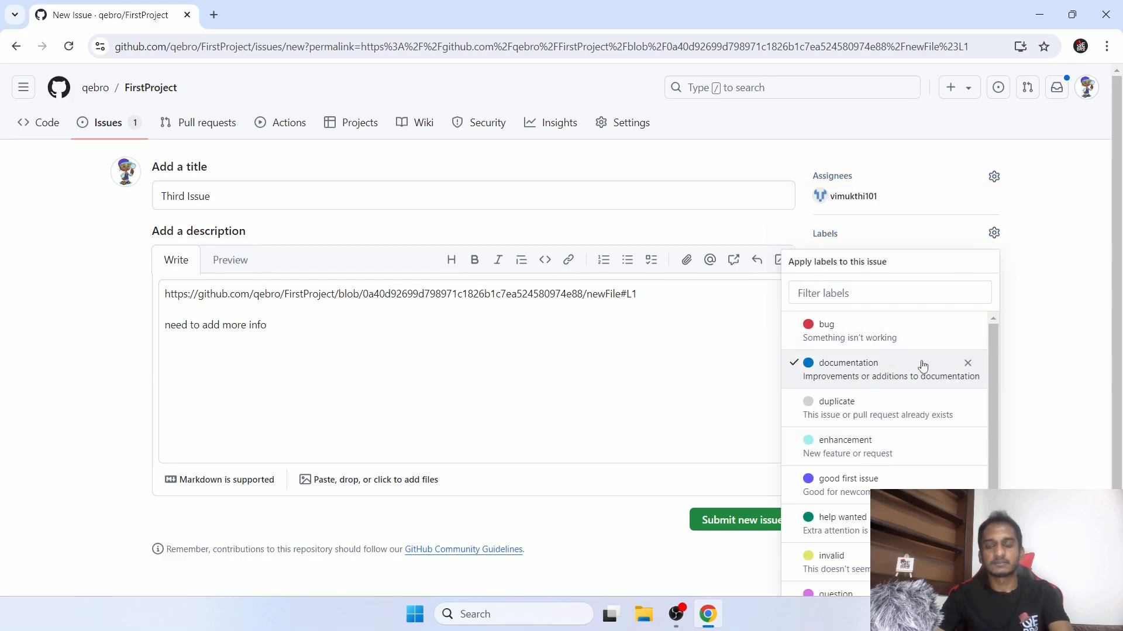
pyautogui.click(1044, 305)
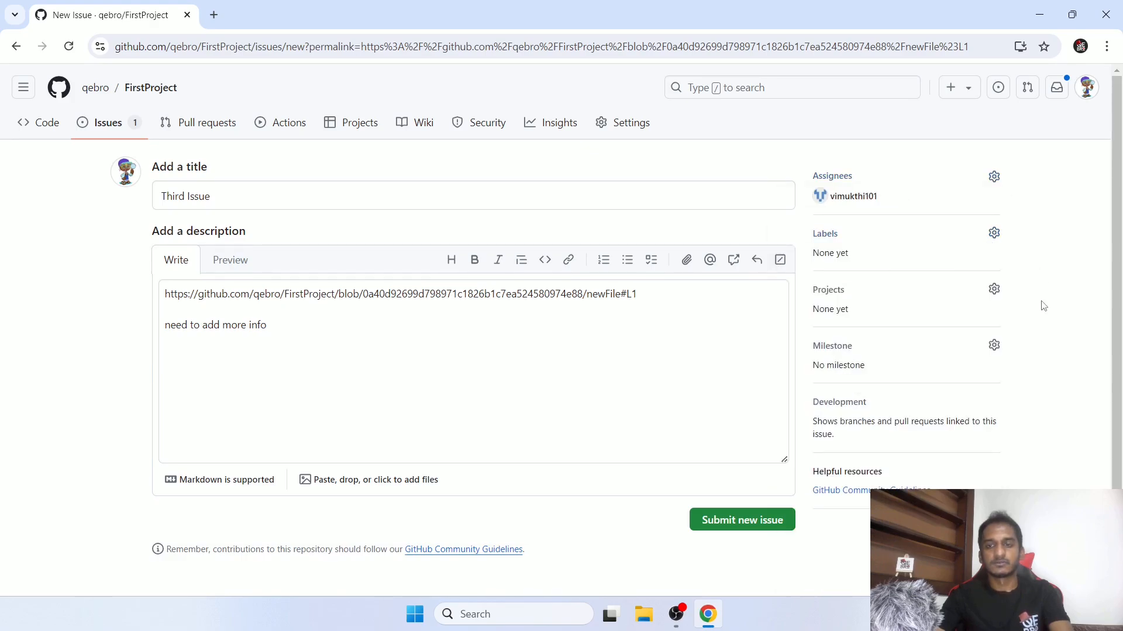
# - Submit the new issue and review its referenced code line, timeline and comment section
pyautogui.click(724, 525)
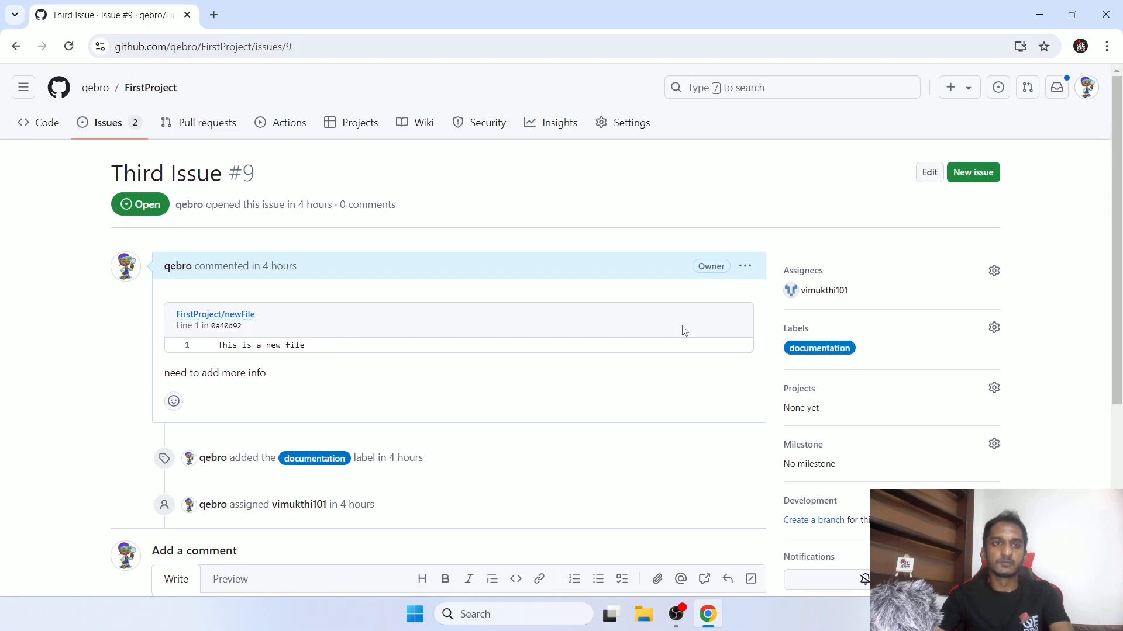
pyautogui.scroll(-5, 684, 330)
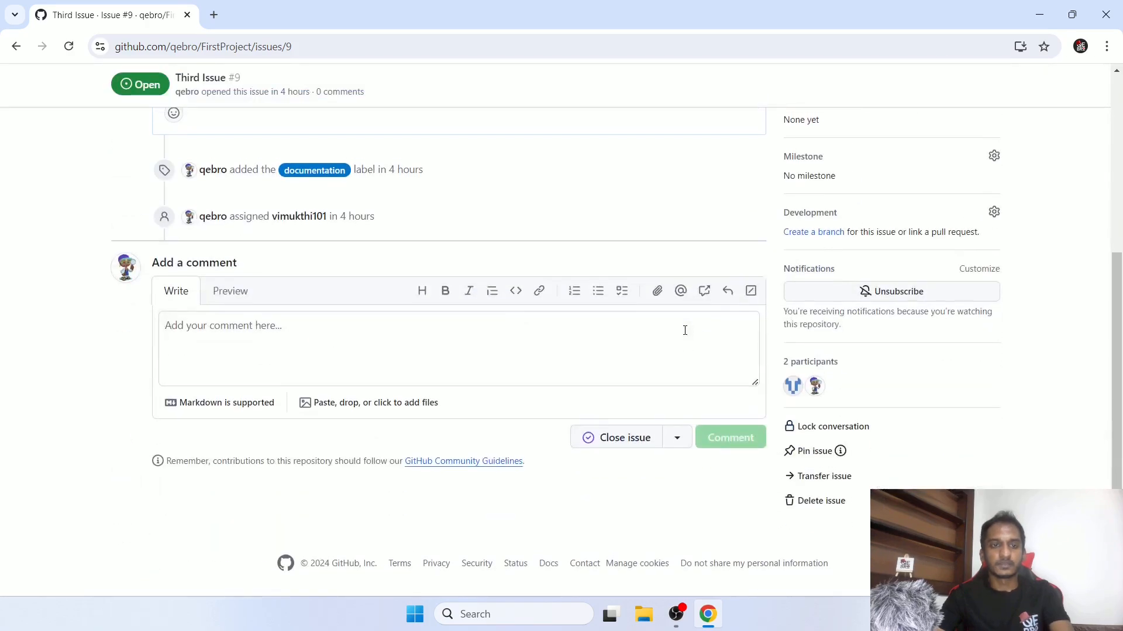
# - Inspect the newFile source and the commit referenced in Third Issue, and return to the repository's issue list
pyautogui.scroll(5, 685, 328)
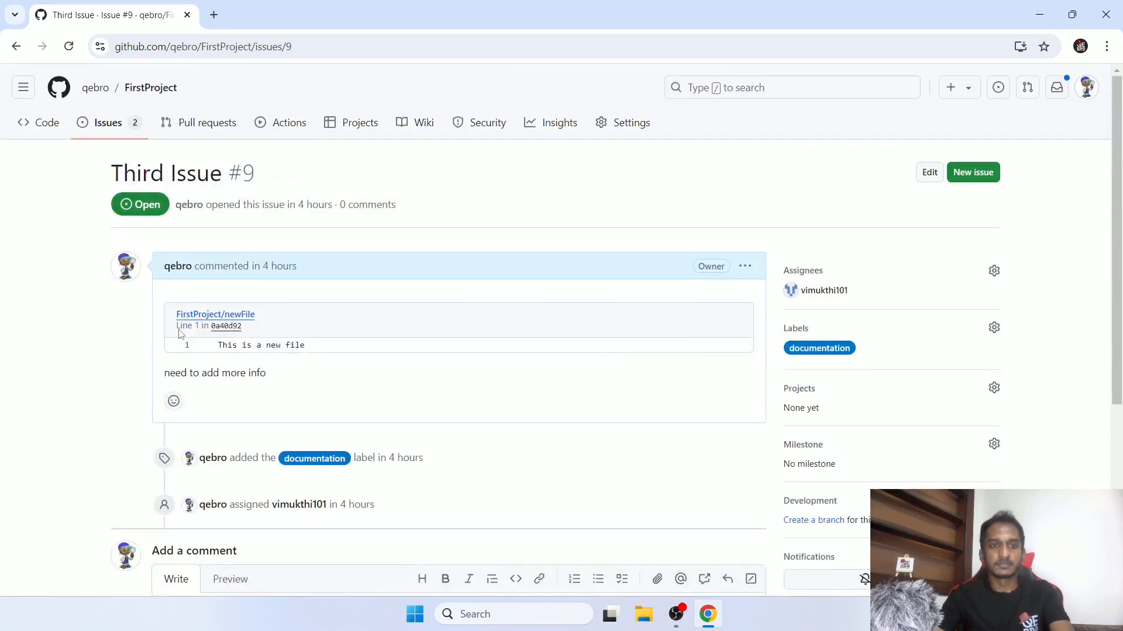
pyautogui.click(229, 316)
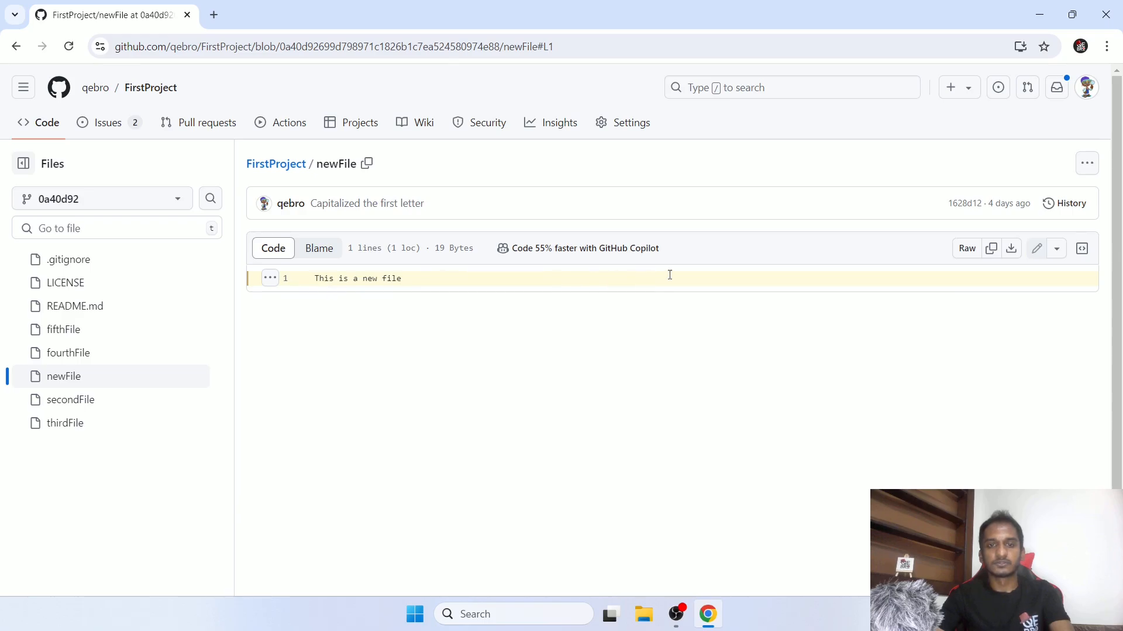
pyautogui.click(15, 46)
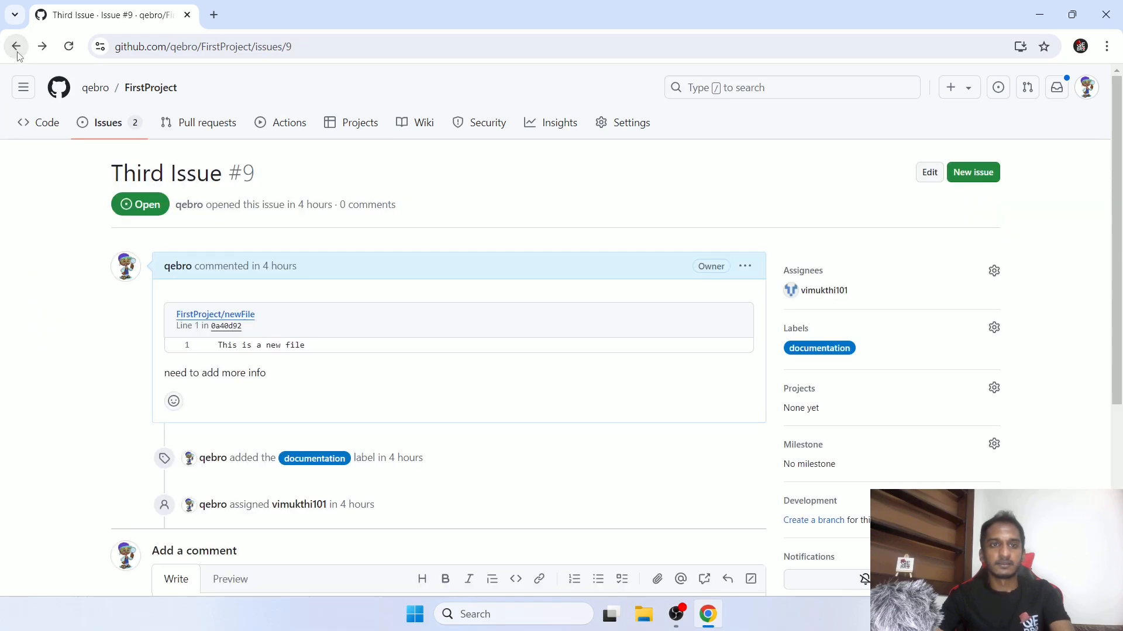
pyautogui.click(227, 326)
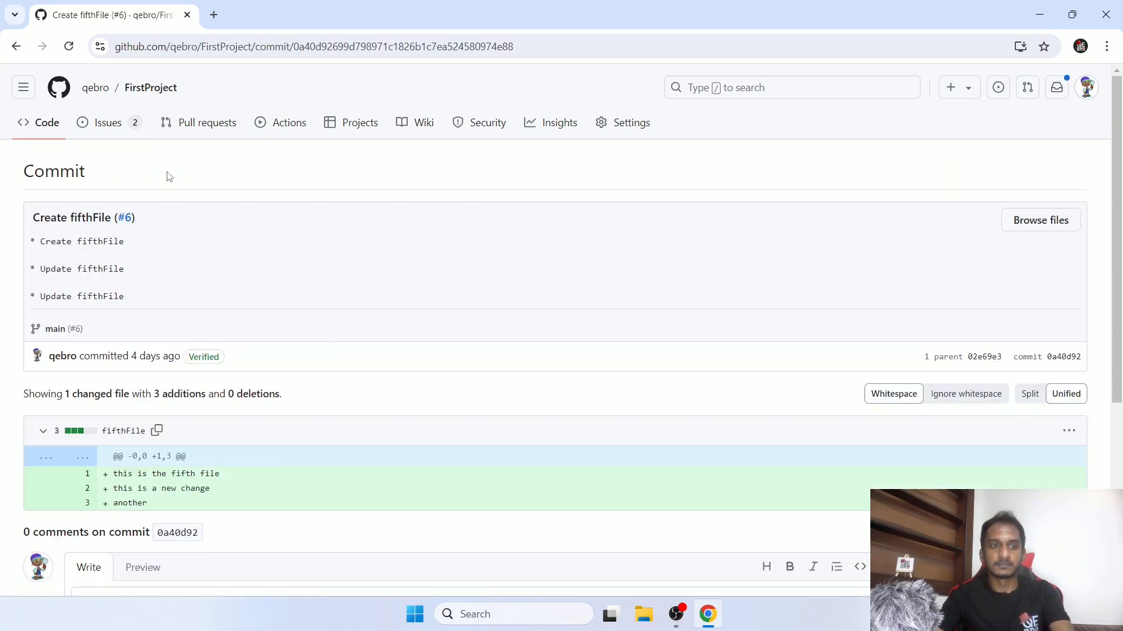
pyautogui.click(15, 46)
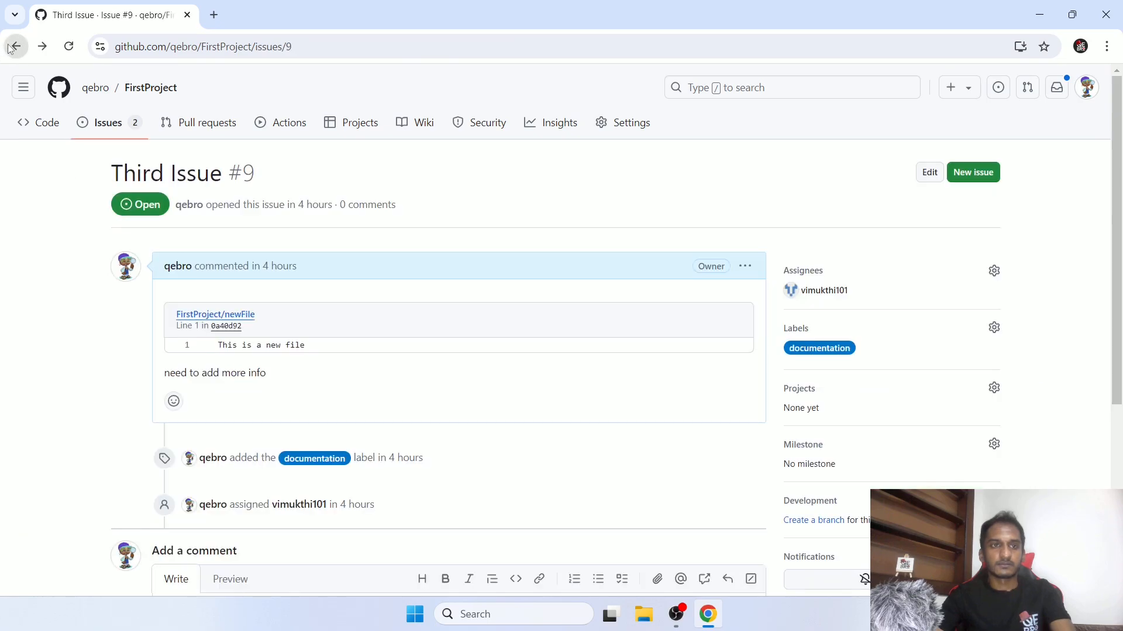
pyautogui.click(130, 129)
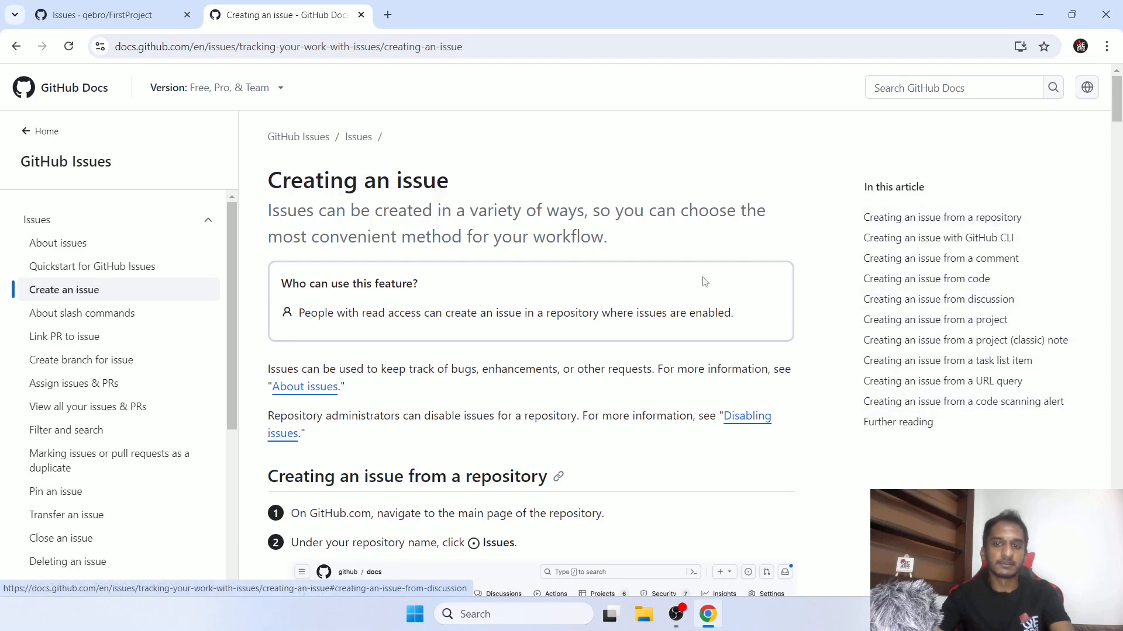
# - Read the GitHub Docs sections on creating an issue from a repository and with GitHub CLI, highlighting the example command's title and body flags
pyautogui.scroll(-3, 273, 277)
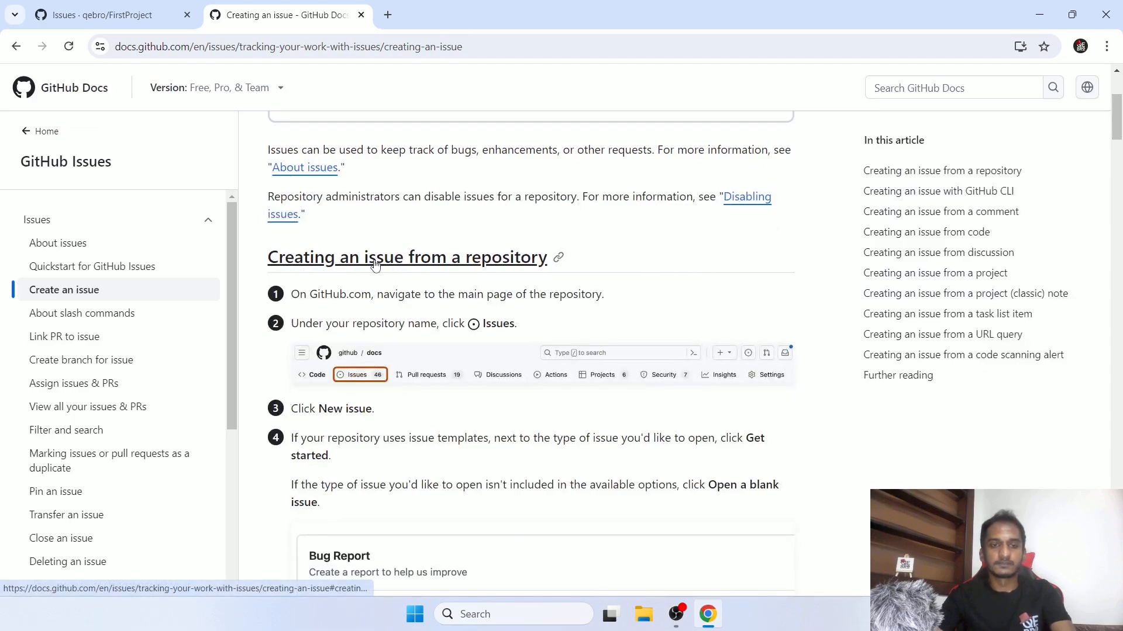
pyautogui.scroll(-1, 512, 266)
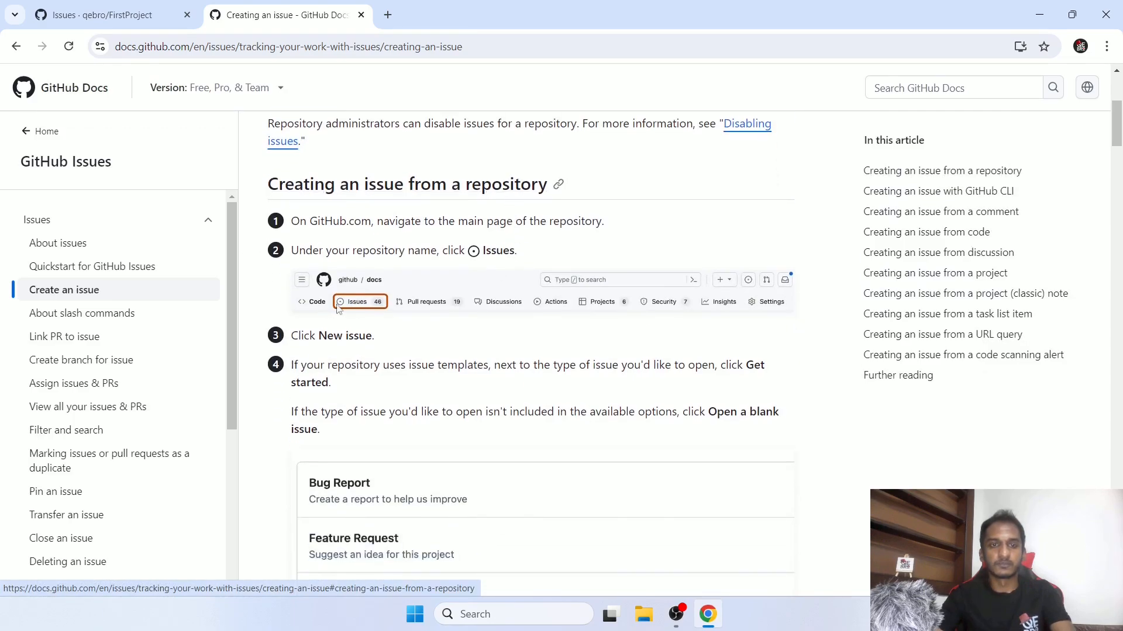
pyautogui.scroll(-10, 637, 321)
pyautogui.scroll(-2, 637, 321)
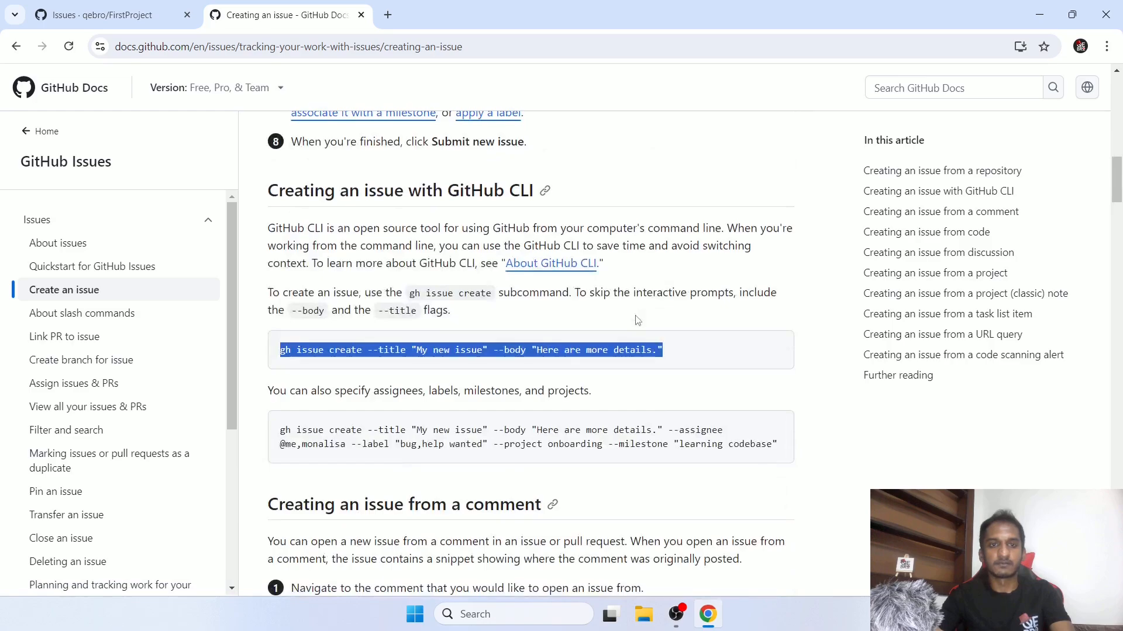
pyautogui.click(694, 351)
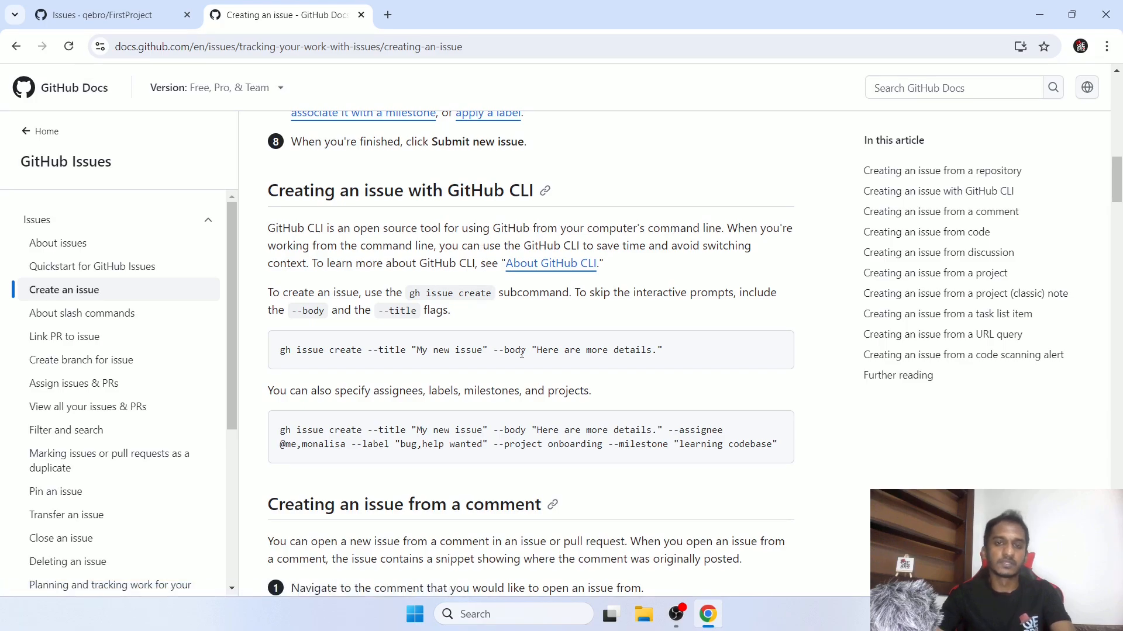
pyautogui.scroll(-1, 522, 353)
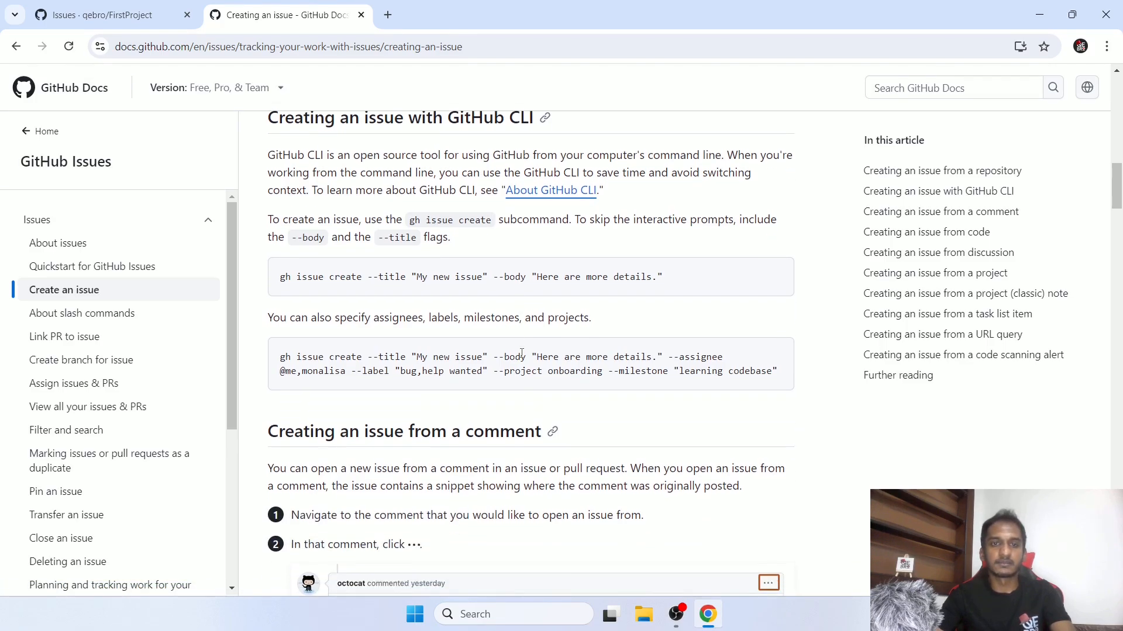
pyautogui.moveTo(281, 277); pyautogui.dragTo(405, 277)
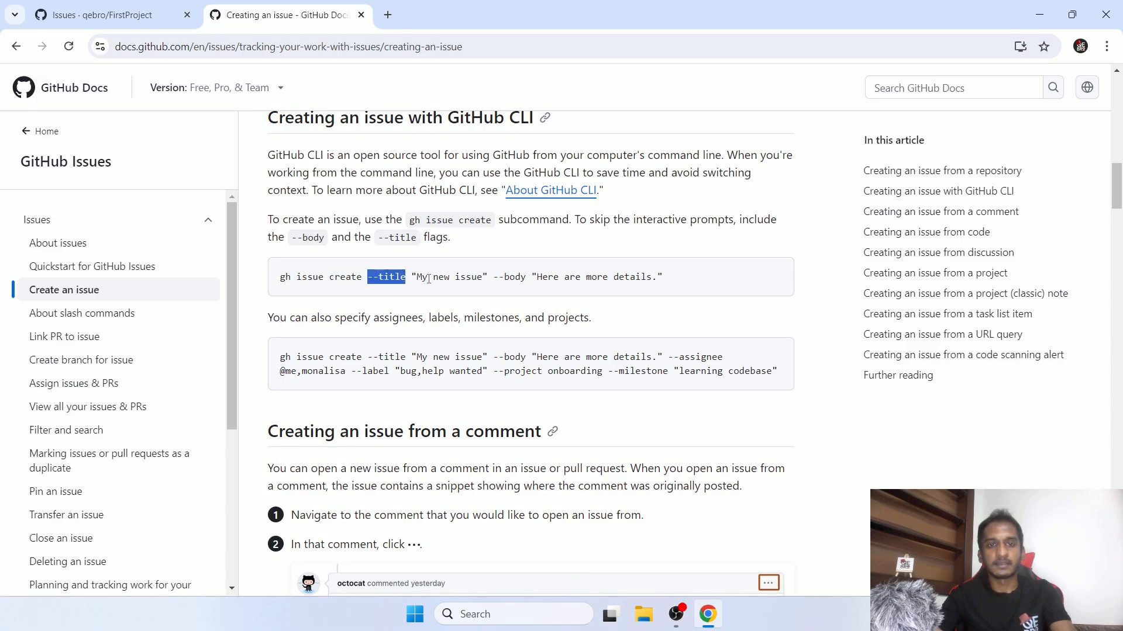
pyautogui.moveTo(484, 278); pyautogui.dragTo(660, 278)
pyautogui.moveTo(659, 279); pyautogui.dragTo(663, 279)
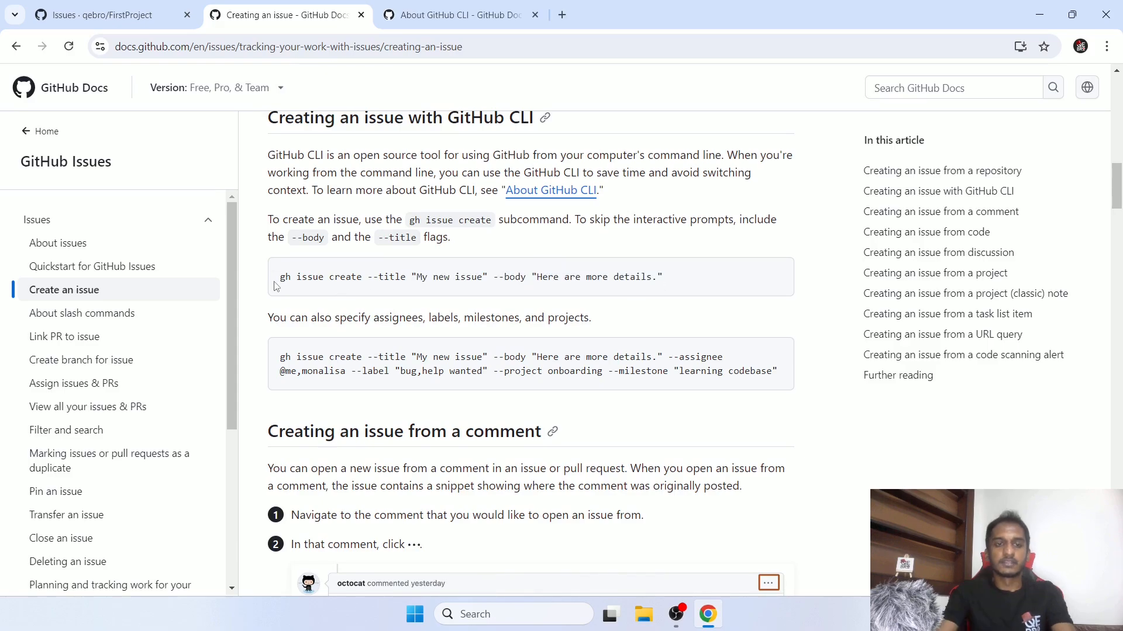
# - Review the About GitHub CLI documentation through its installation section and close that page
pyautogui.hotkey('ctrl', 'Tab')
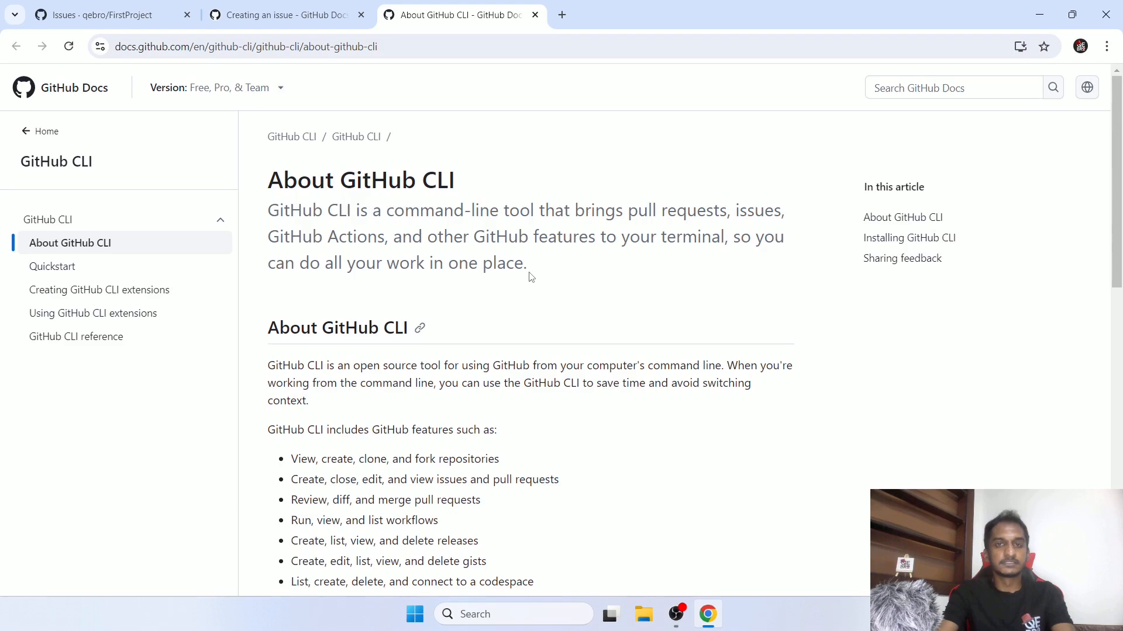
pyautogui.scroll(-6, 531, 277)
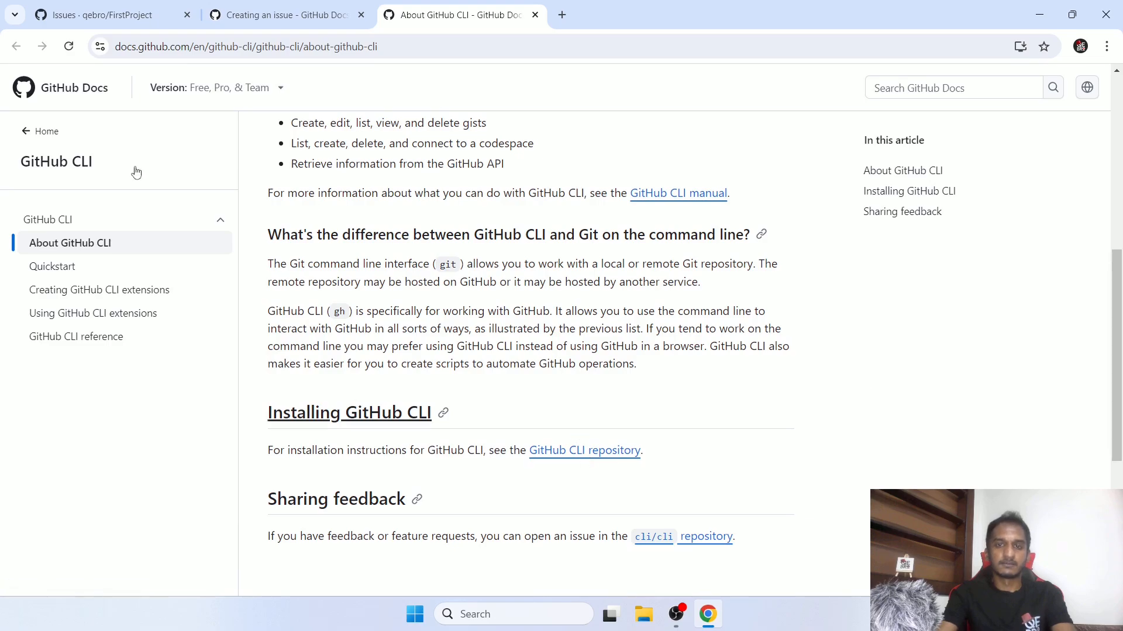
pyautogui.click(535, 15)
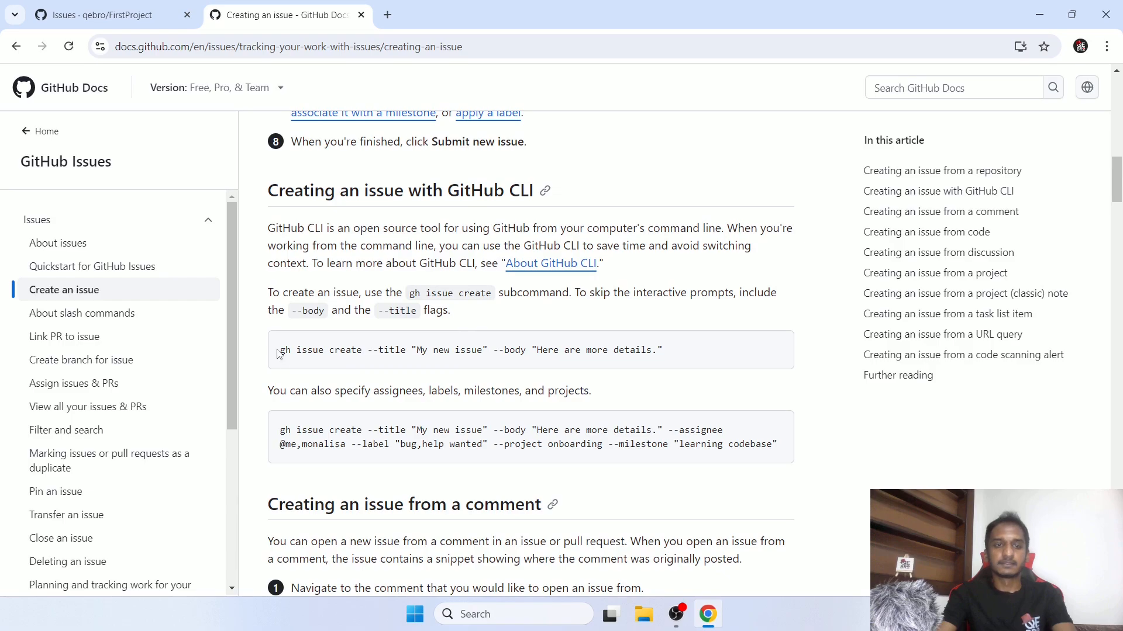
# - Examine the gh issue create example and read the sections on creating issues from a comment, from code and from a discussion
pyautogui.moveTo(286, 347); pyautogui.dragTo(360, 347)
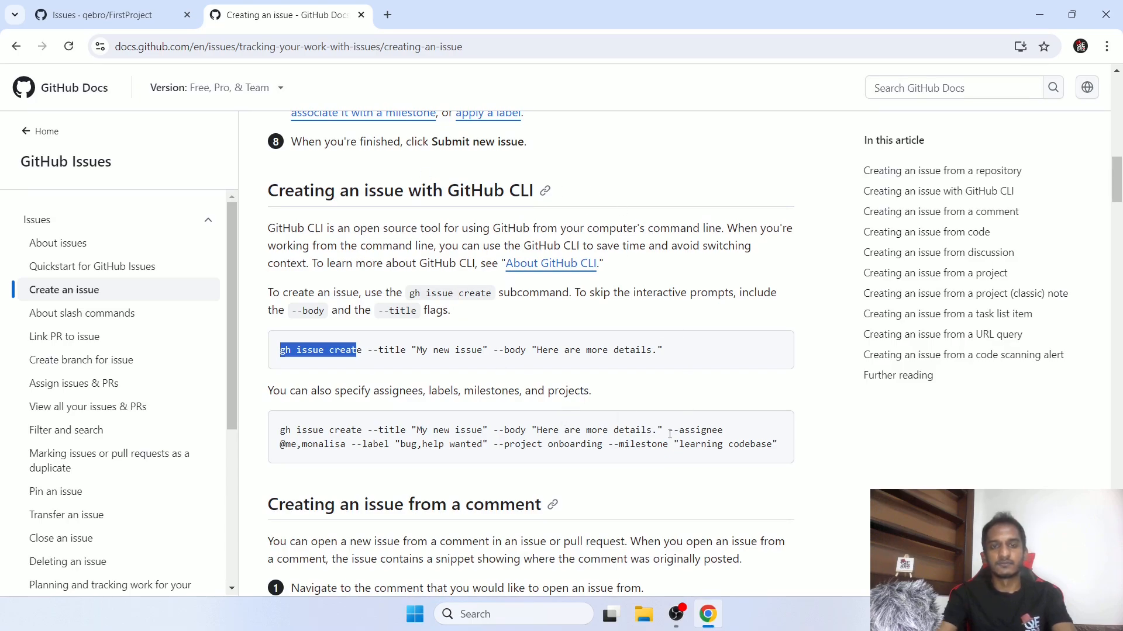
pyautogui.scroll(-5, 671, 421)
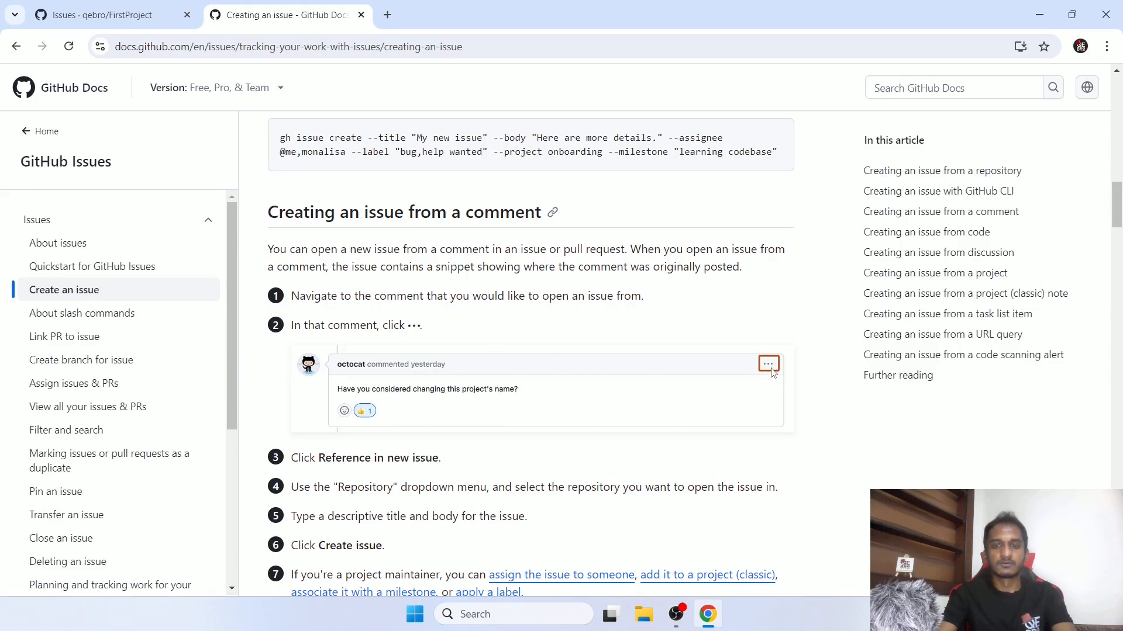
pyautogui.scroll(-3, 778, 351)
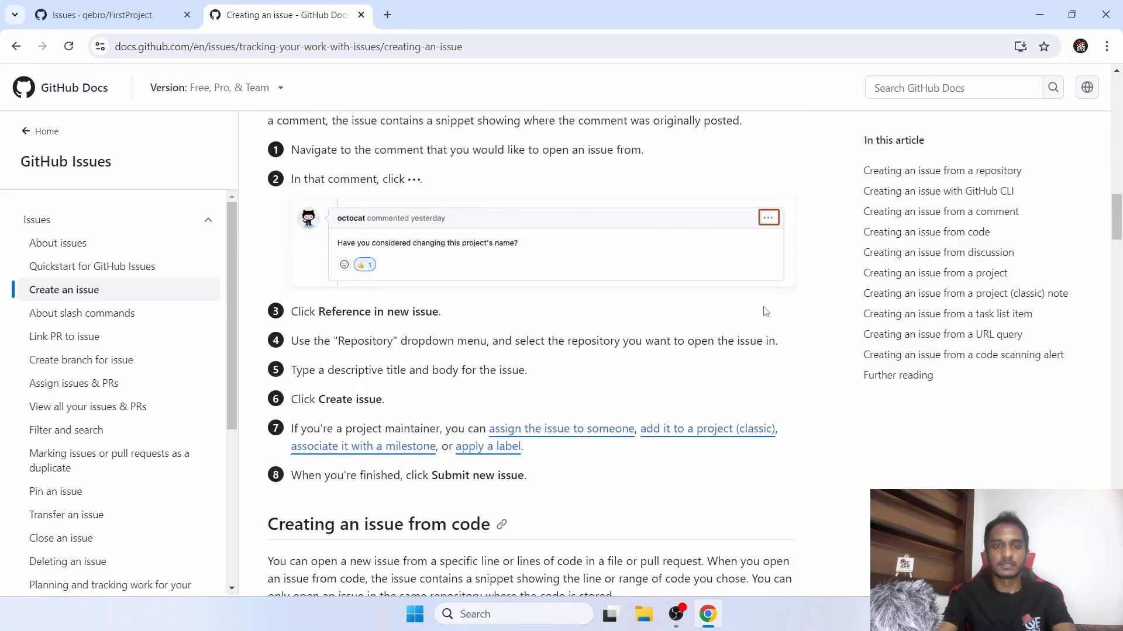
pyautogui.scroll(-6, 767, 309)
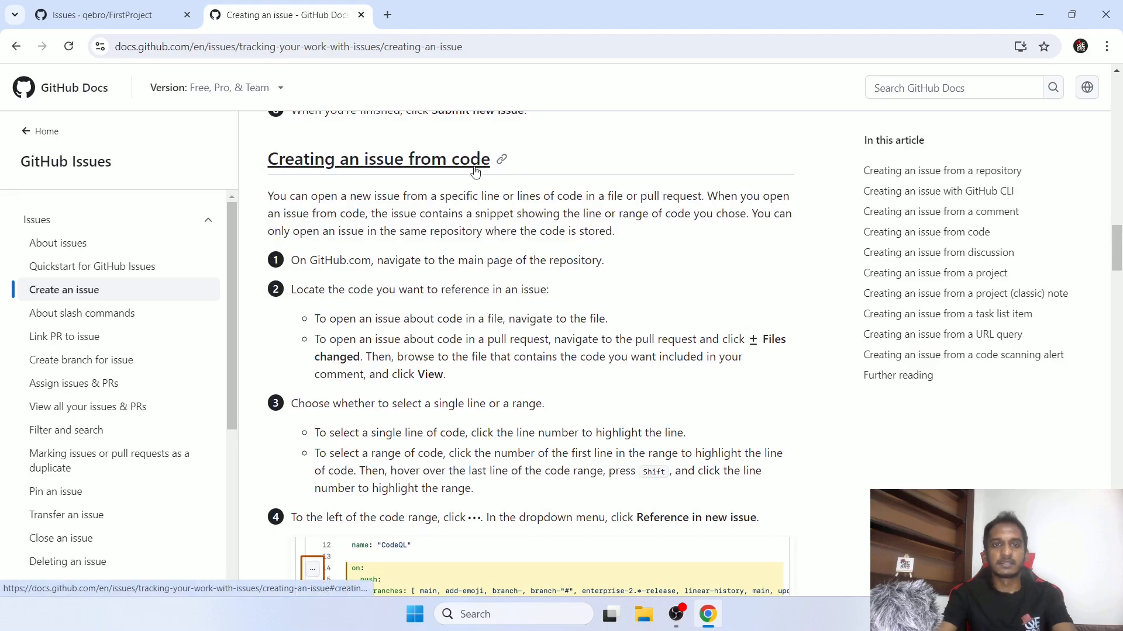
pyautogui.scroll(-3, 475, 172)
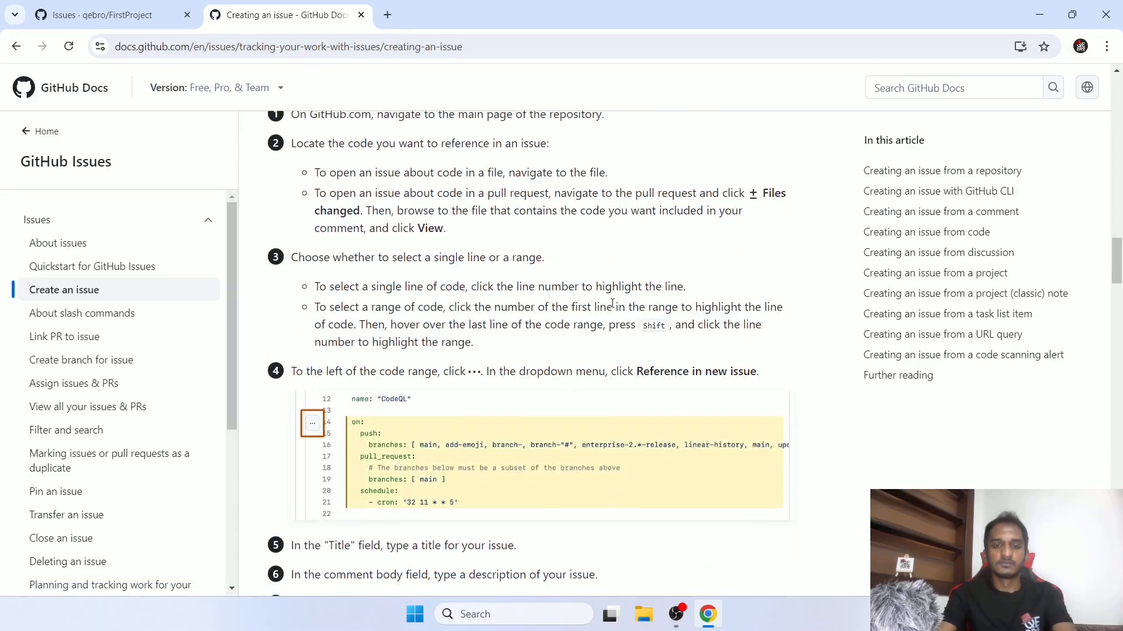
pyautogui.scroll(-9, 612, 303)
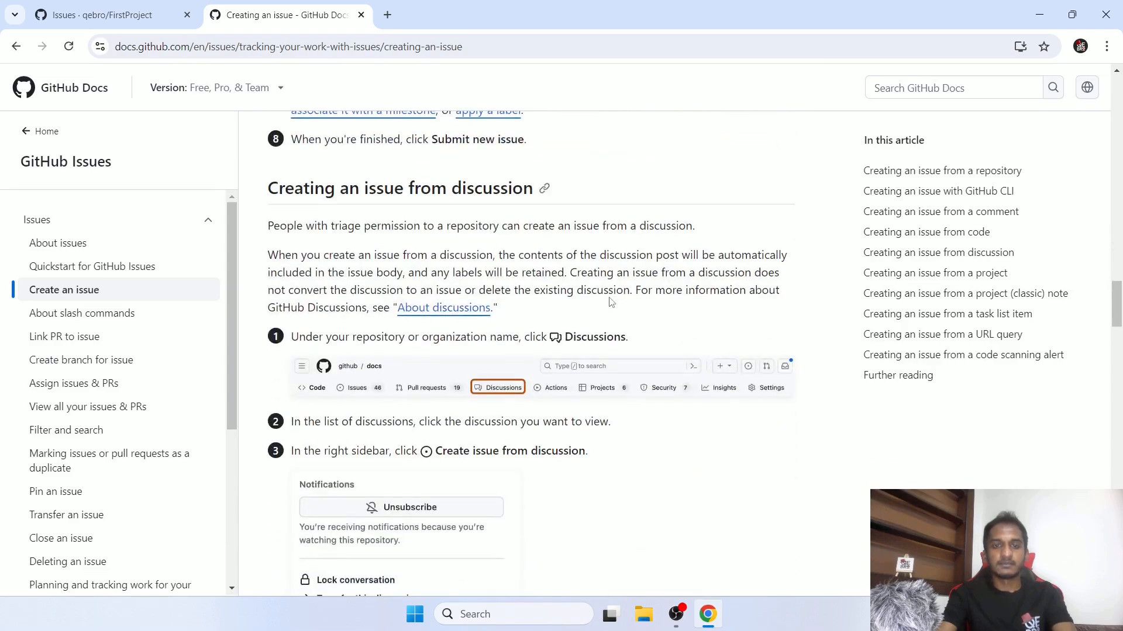
pyautogui.scroll(-1, 612, 302)
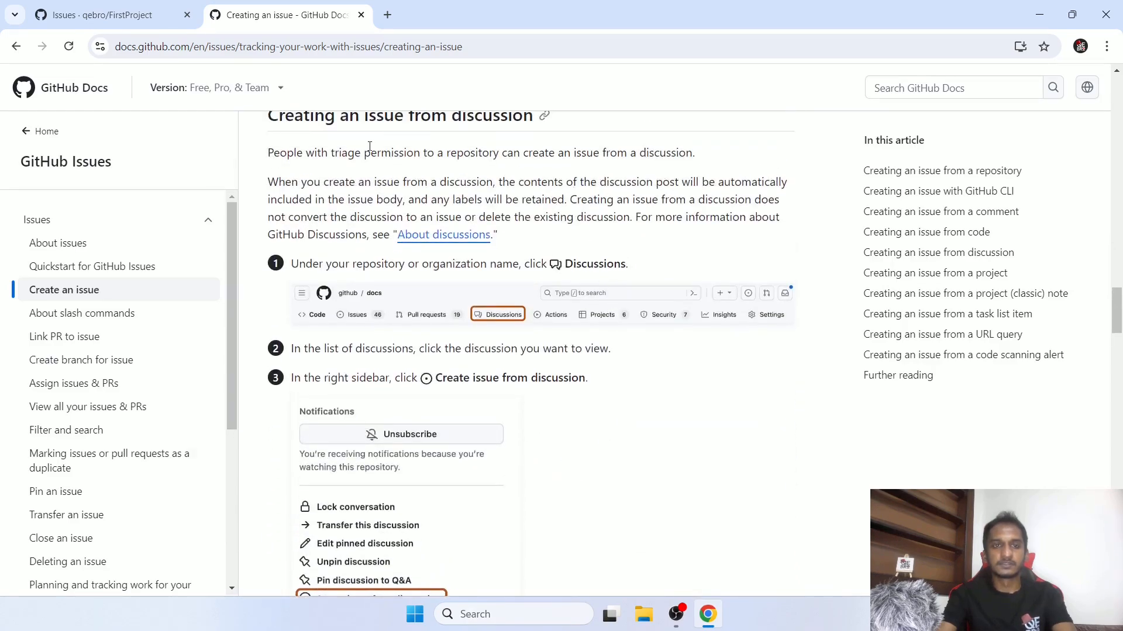
pyautogui.scroll(1, 370, 146)
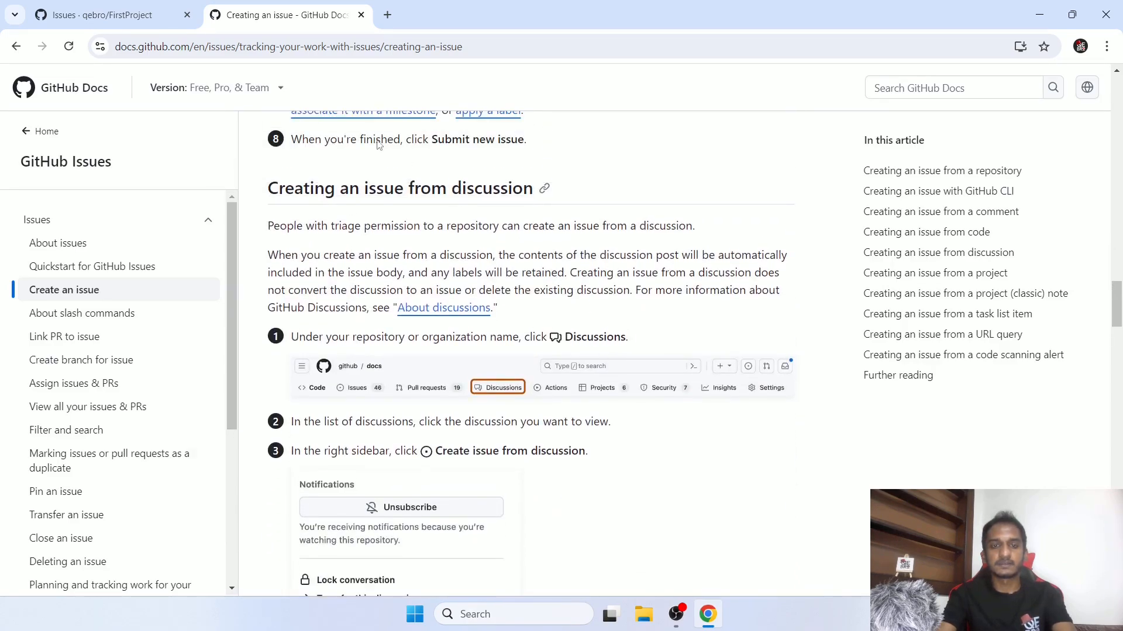
# - Enable the Discussions feature in the FirstProject repository's general settings
pyautogui.click(117, 15)
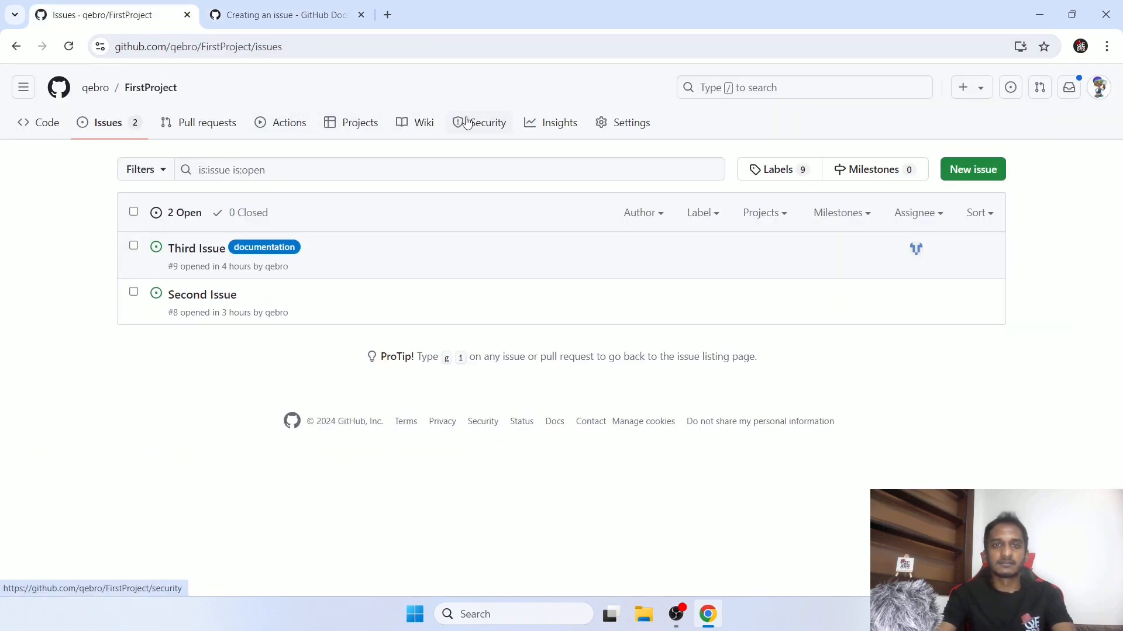
pyautogui.click(607, 121)
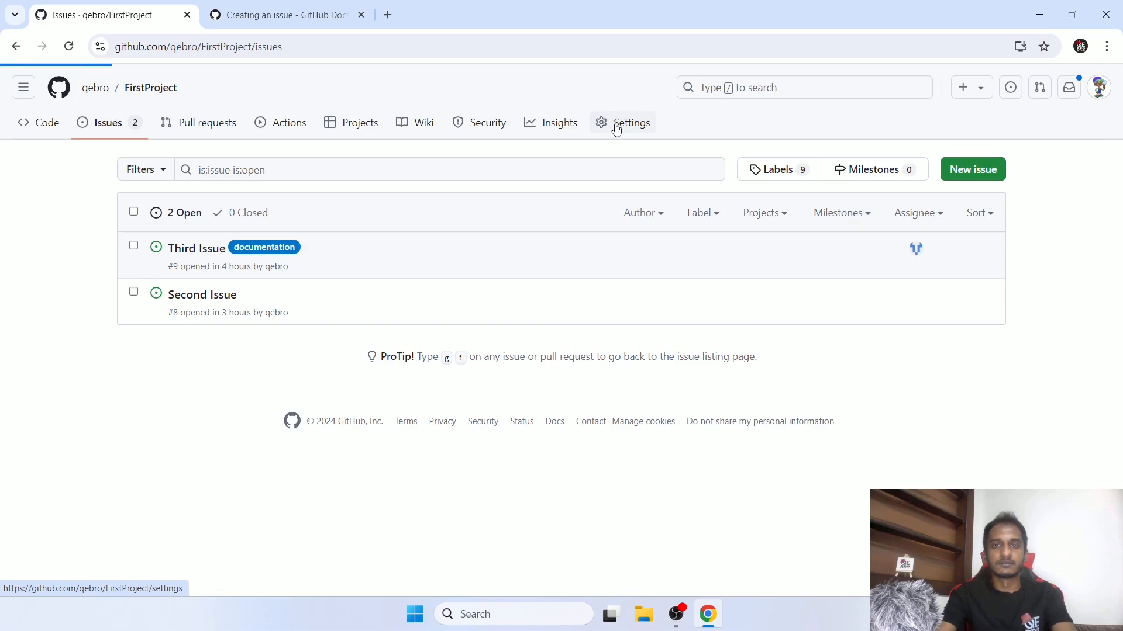
pyautogui.scroll(-15, 631, 184)
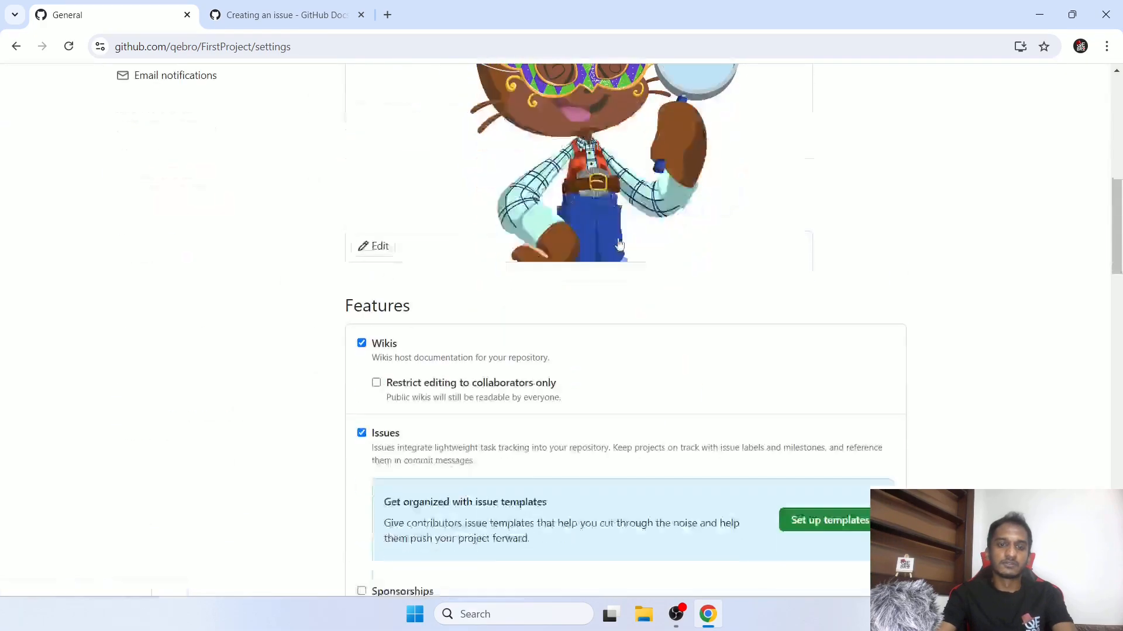
pyautogui.scroll(-2, 620, 244)
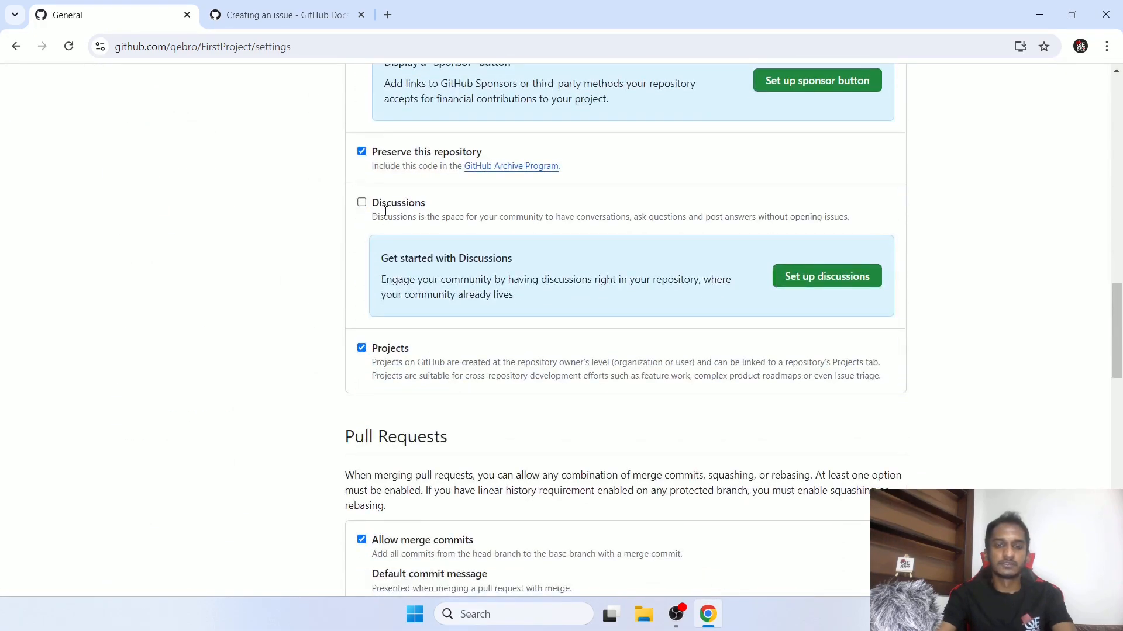
pyautogui.click(362, 203)
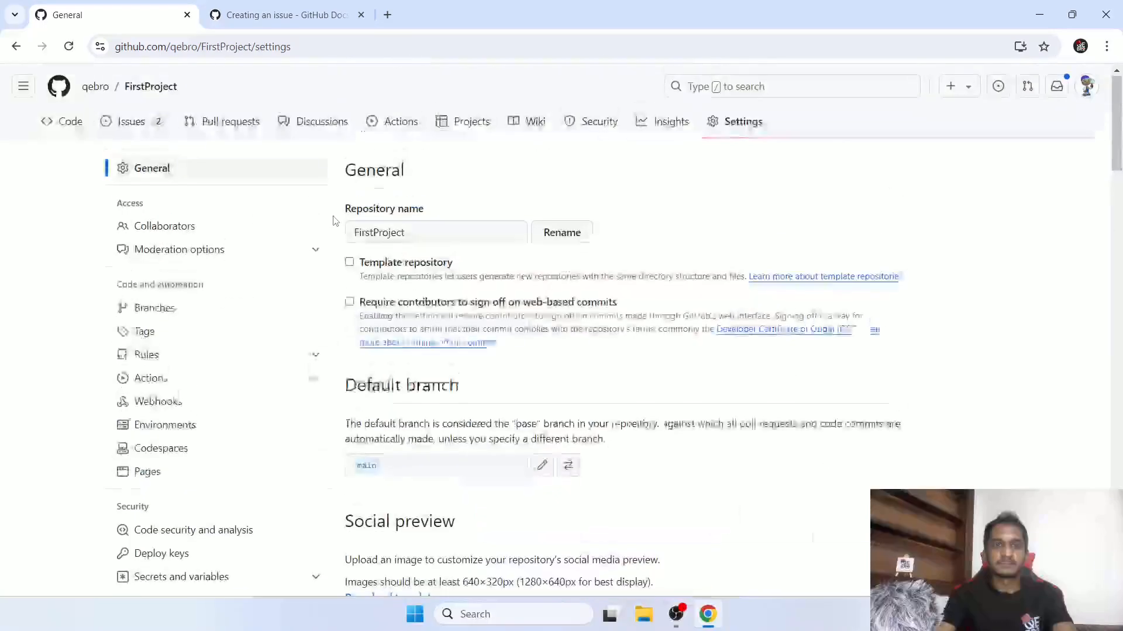
# - Open the repository's Discussions and start a new discussion in the Announcements category
pyautogui.click(308, 126)
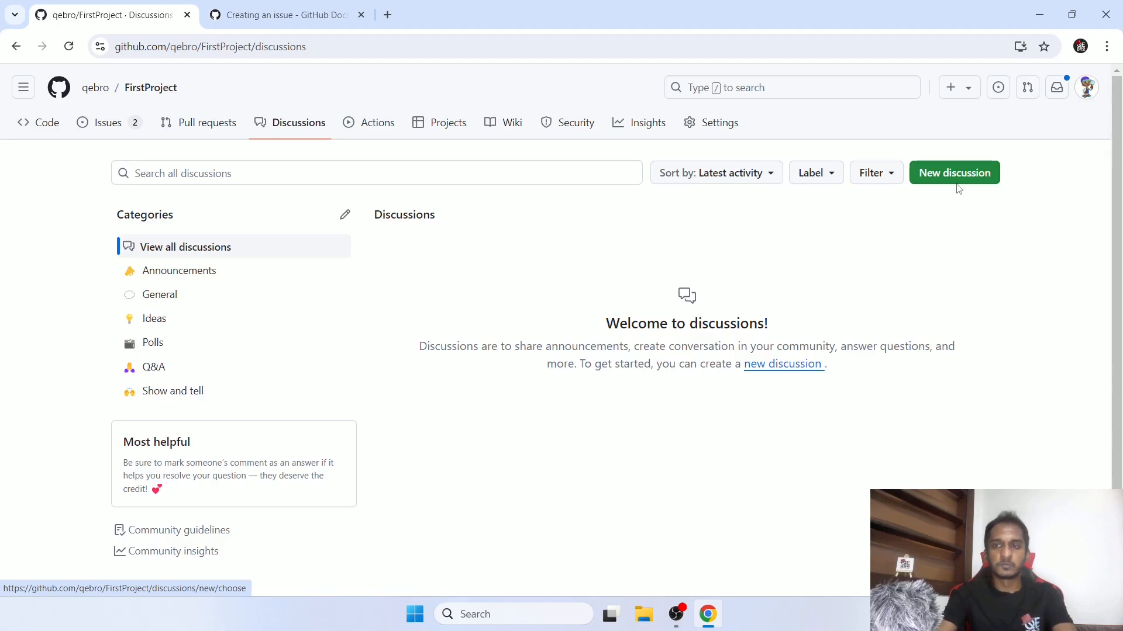
pyautogui.click(959, 173)
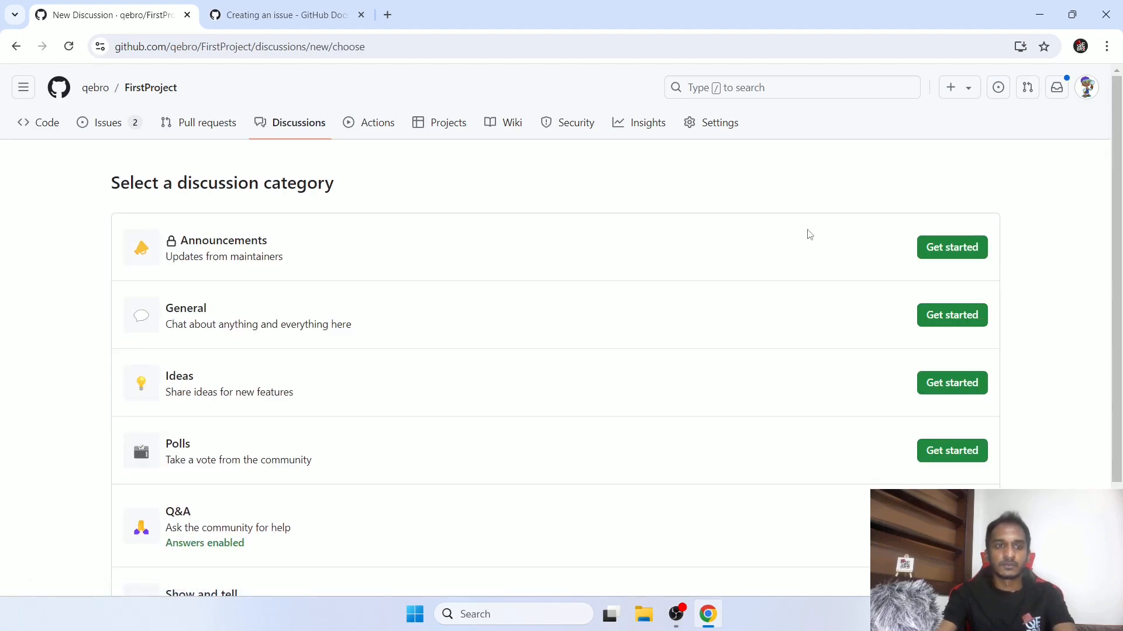
pyautogui.scroll(-2, 807, 233)
pyautogui.scroll(1, 808, 233)
pyautogui.click(932, 190)
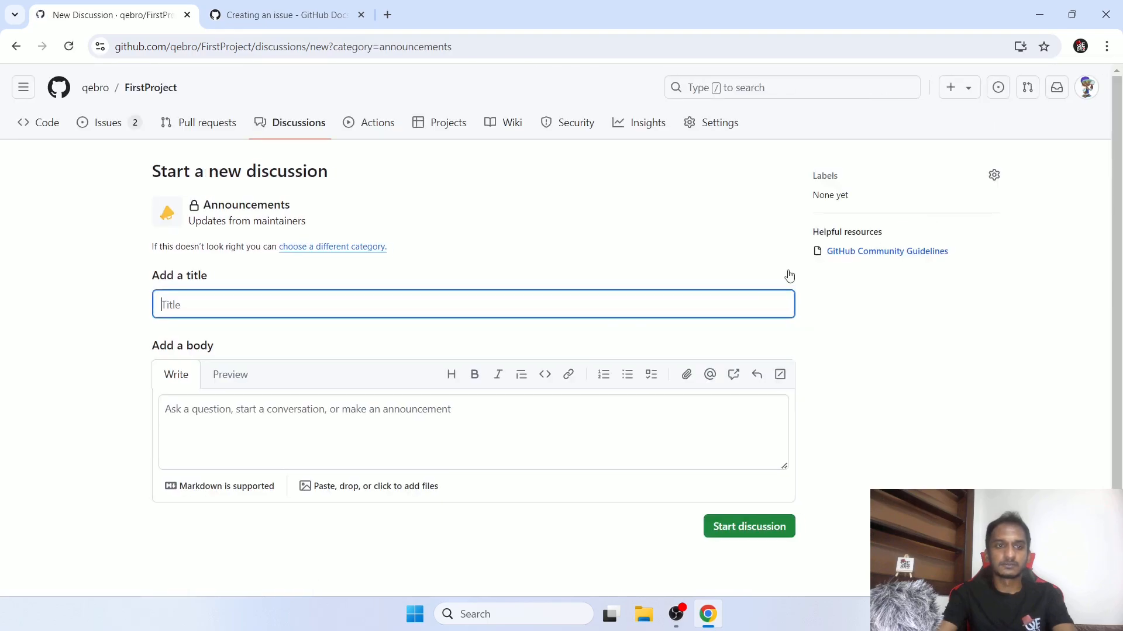
# - Title the discussion "discussion", enter "my discussion" as its body, and publish it
pyautogui.write('discussion')
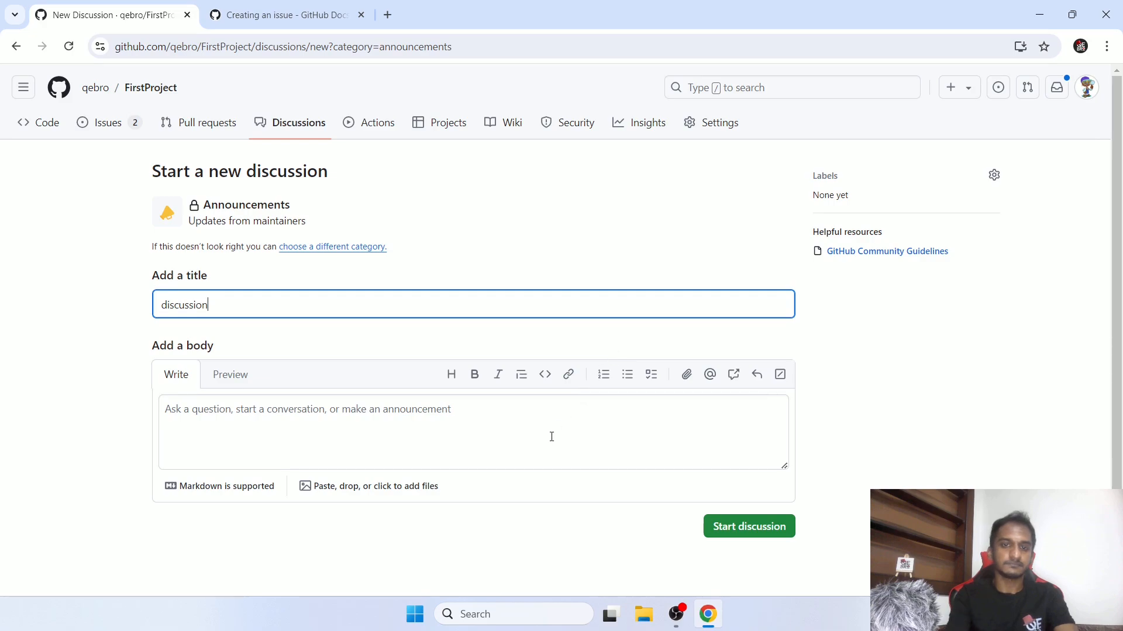
pyautogui.click(552, 436)
pyautogui.write('my discussion')
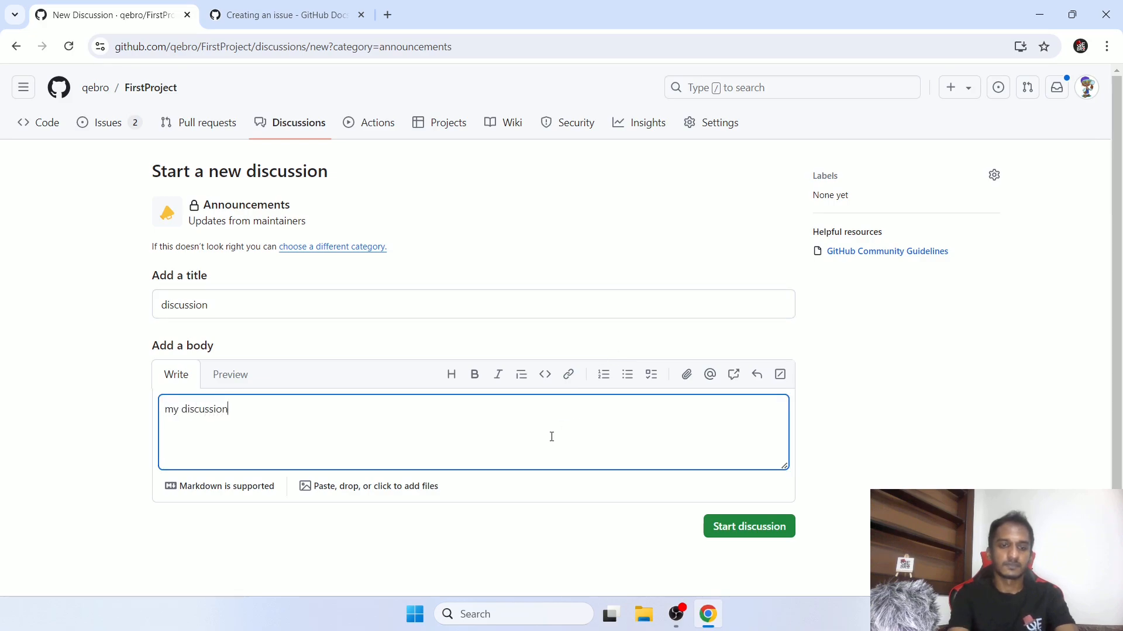
pyautogui.click(742, 528)
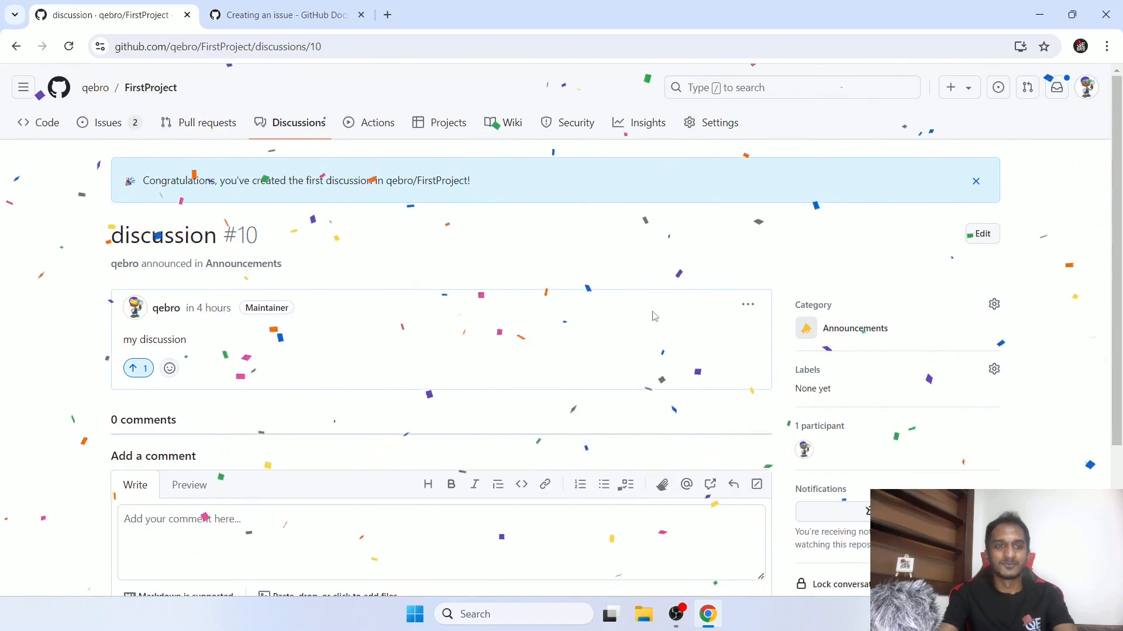
# - Create an issue in FirstProject that references the "my discussion" post, keeping the prefilled title and body
pyautogui.scroll(-3, 652, 319)
pyautogui.scroll(3, 652, 318)
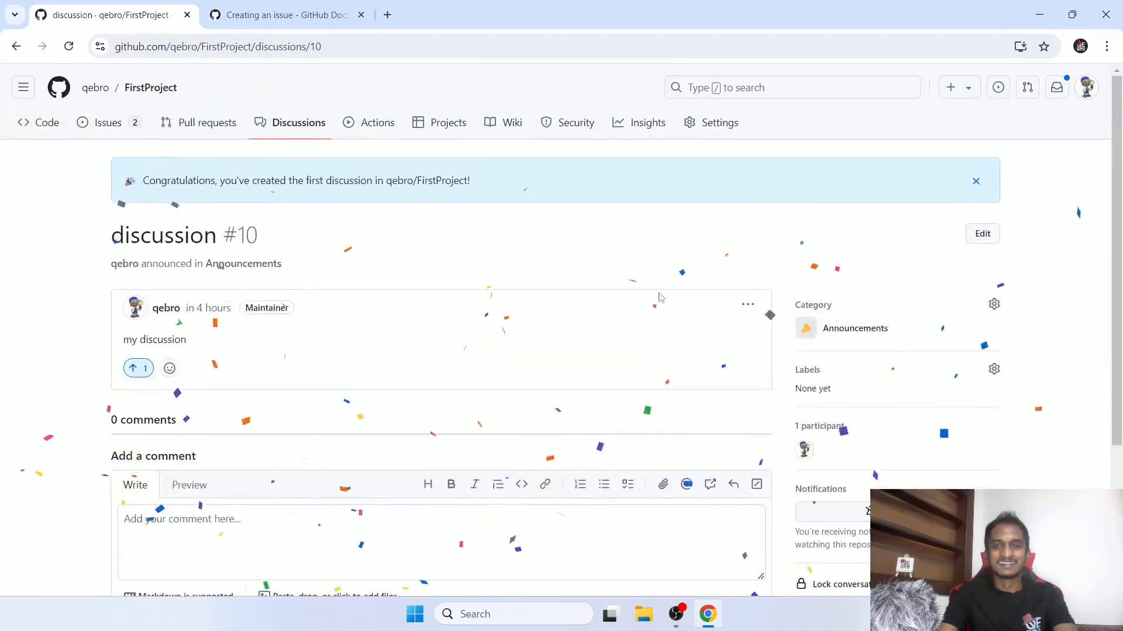
pyautogui.click(748, 304)
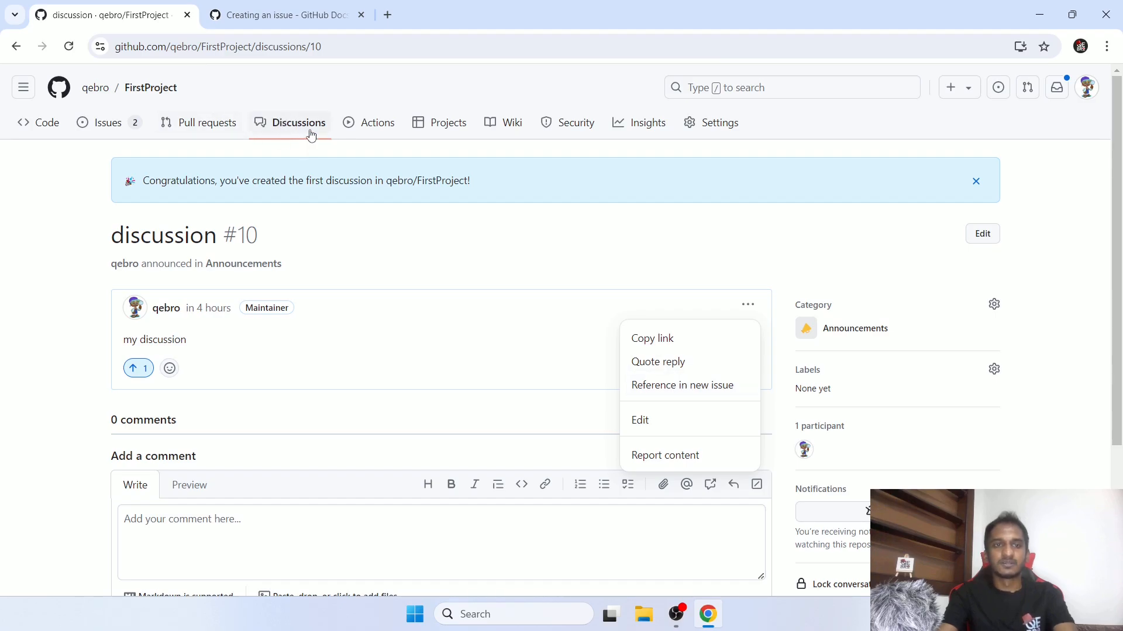
pyautogui.click(693, 385)
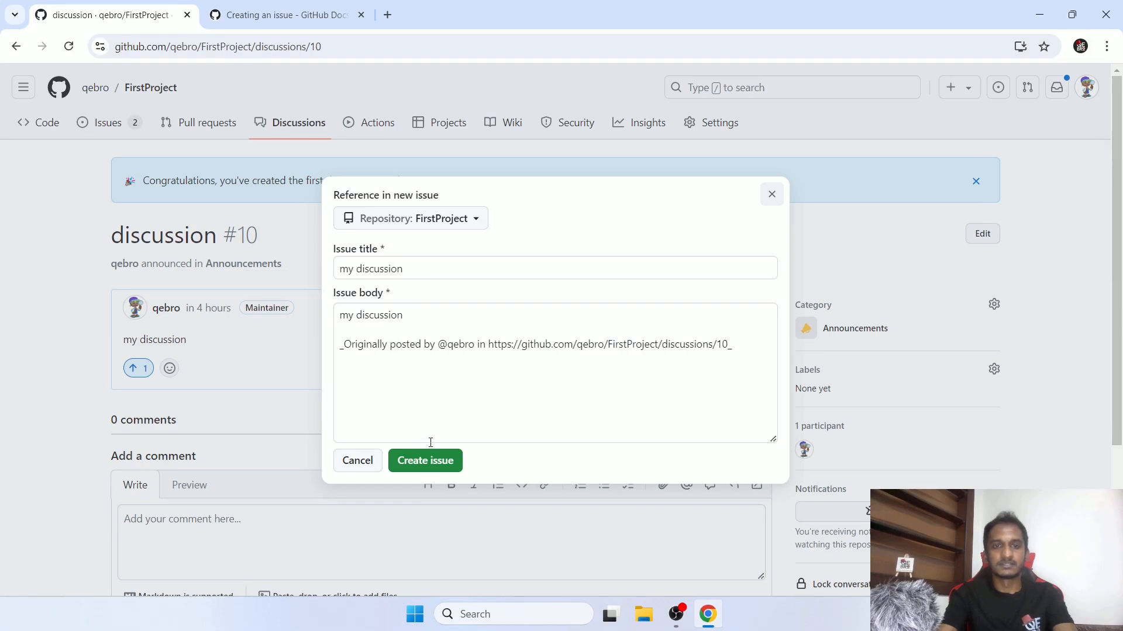
pyautogui.click(429, 460)
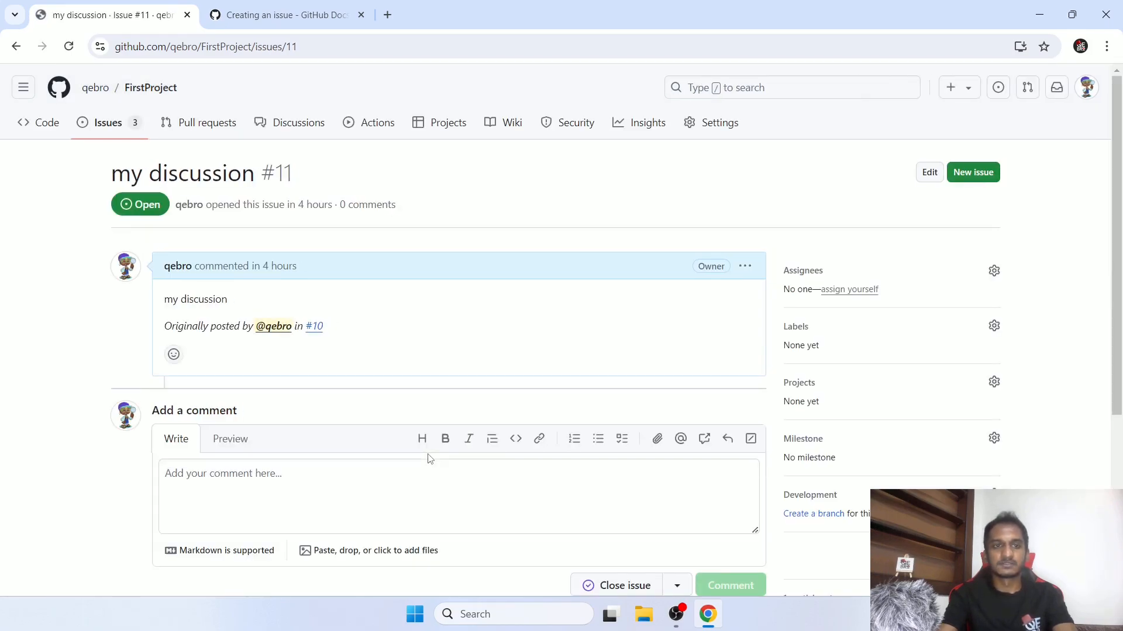
# - Check the repository's issue list for the new issue and read the documentation on creating an issue from a project
pyautogui.click(110, 136)
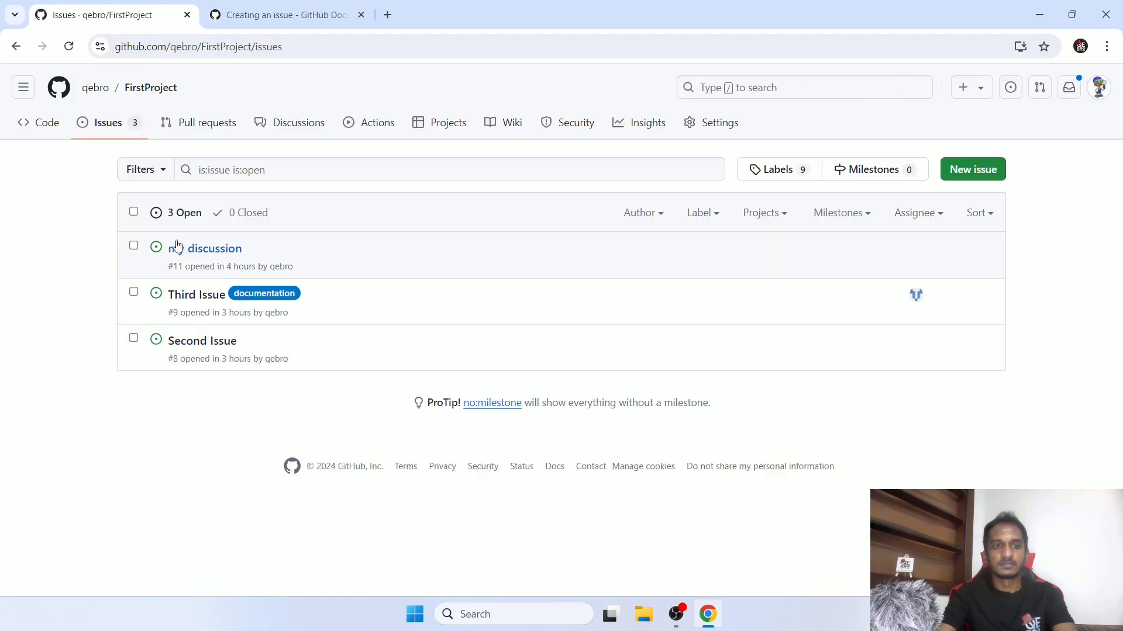
pyautogui.moveTo(258, 248); pyautogui.dragTo(150, 248)
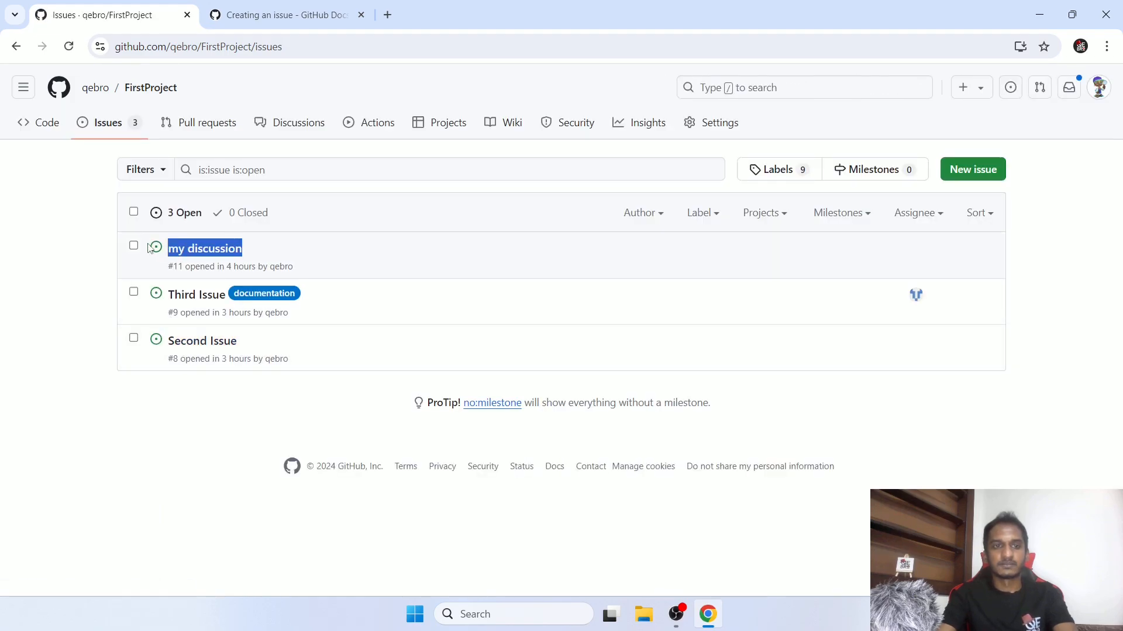
pyautogui.click(89, 280)
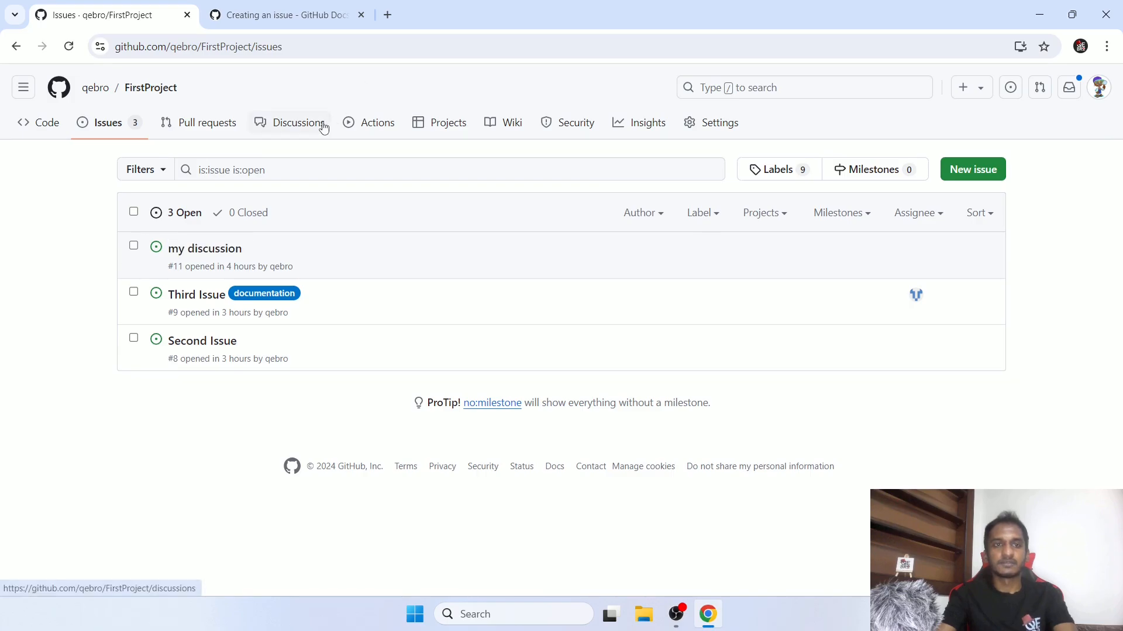
pyautogui.click(309, 23)
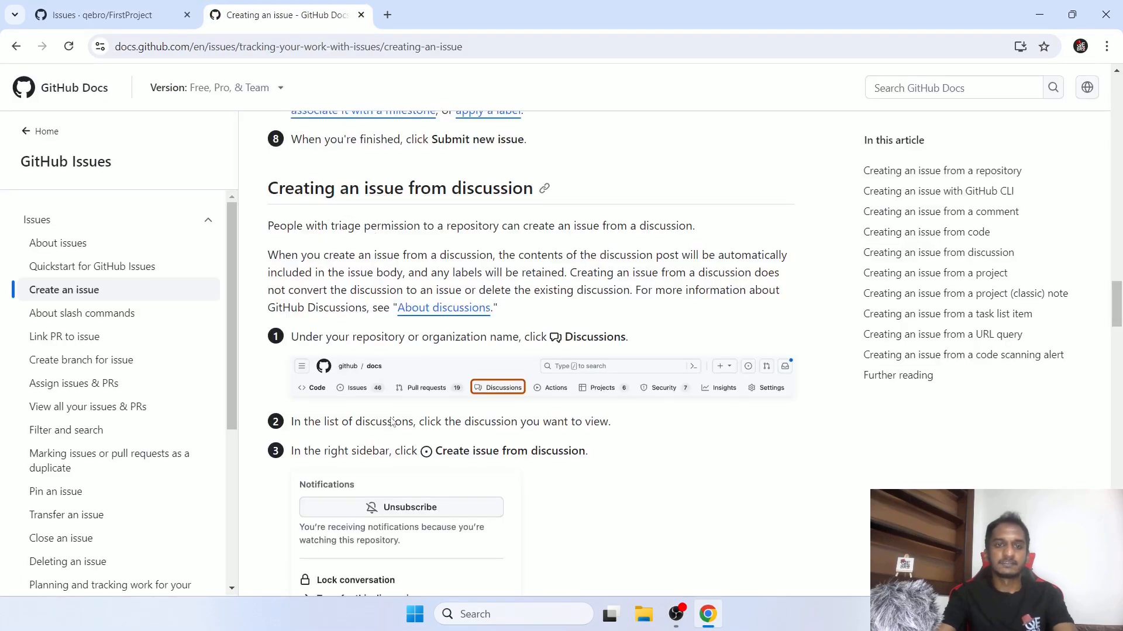
pyautogui.scroll(-12, 675, 350)
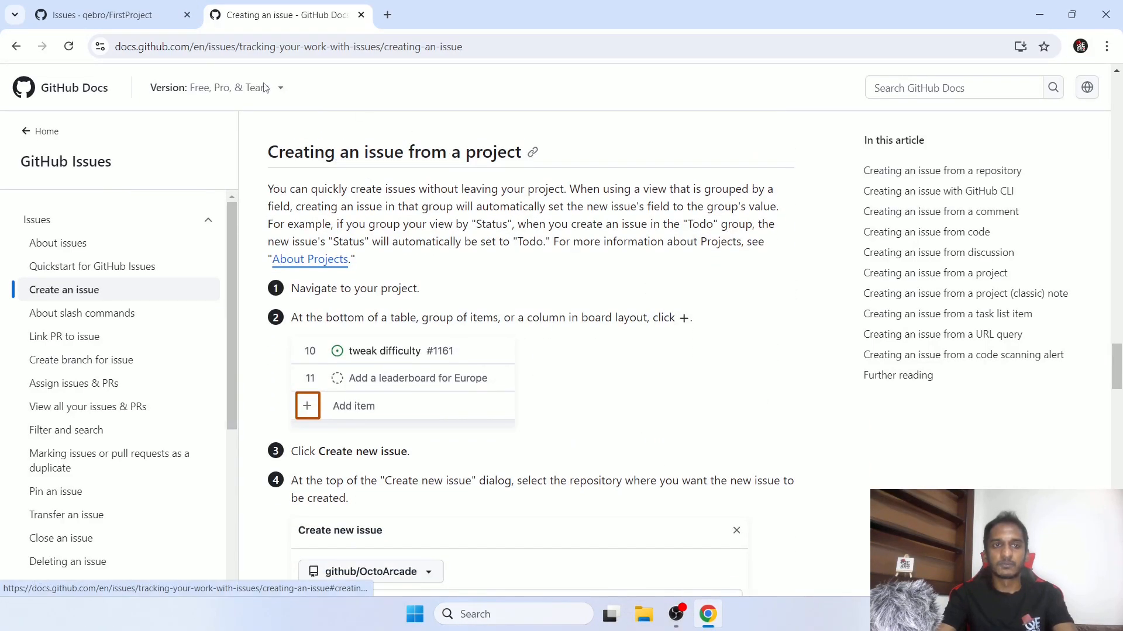
# - Create a new project for FirstProject from the Team planning template, keeping the default project name
pyautogui.click(108, 18)
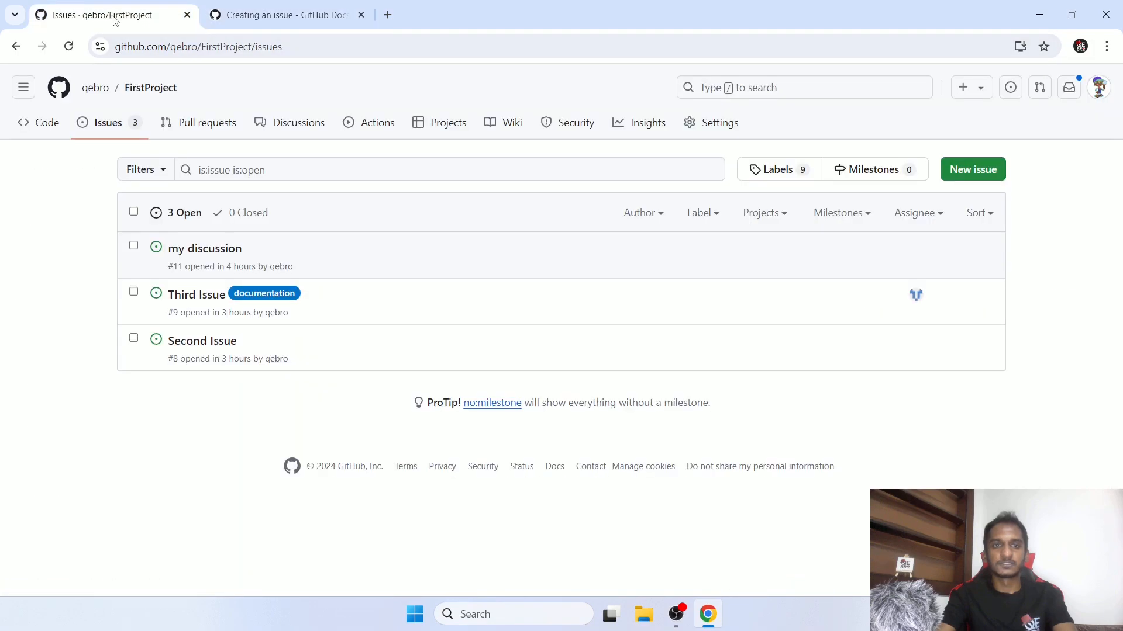
pyautogui.click(429, 126)
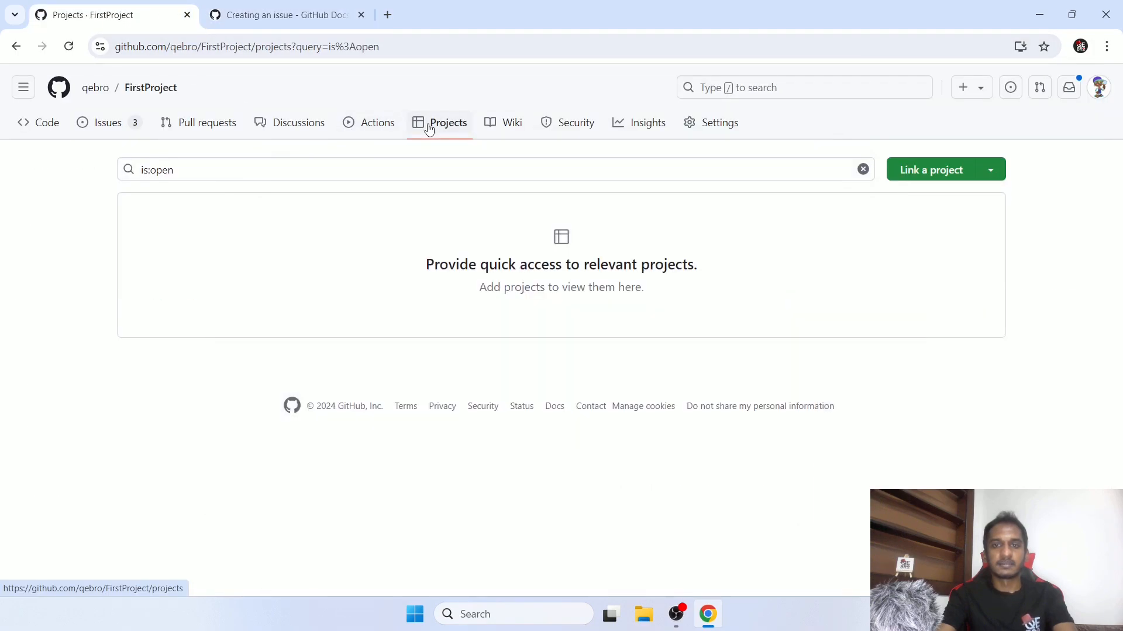
pyautogui.click(992, 174)
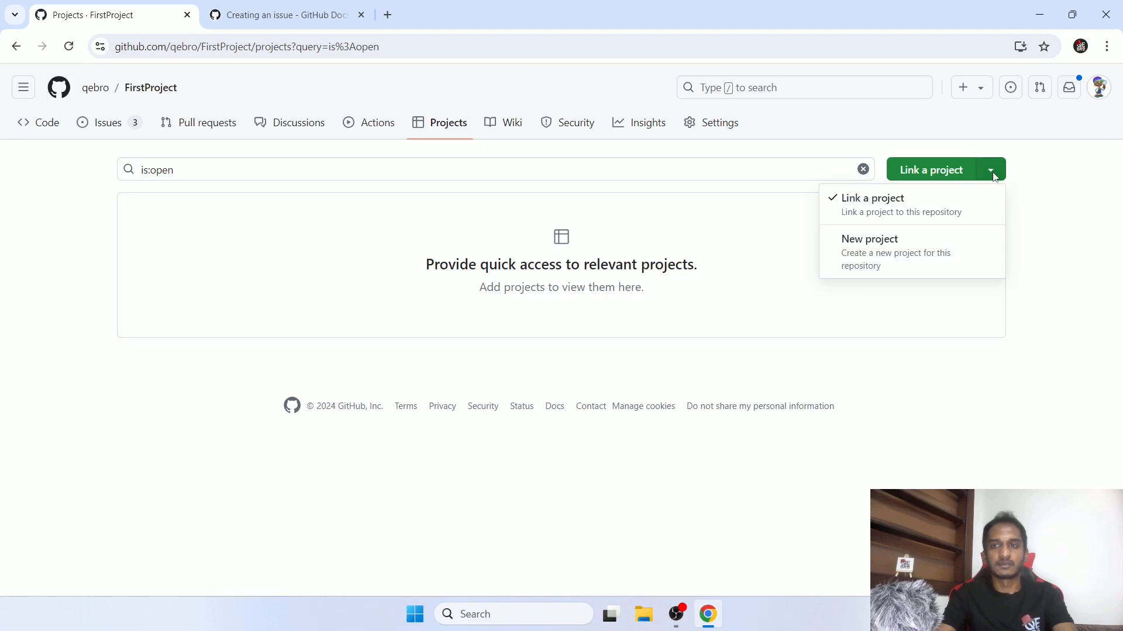
pyautogui.click(914, 254)
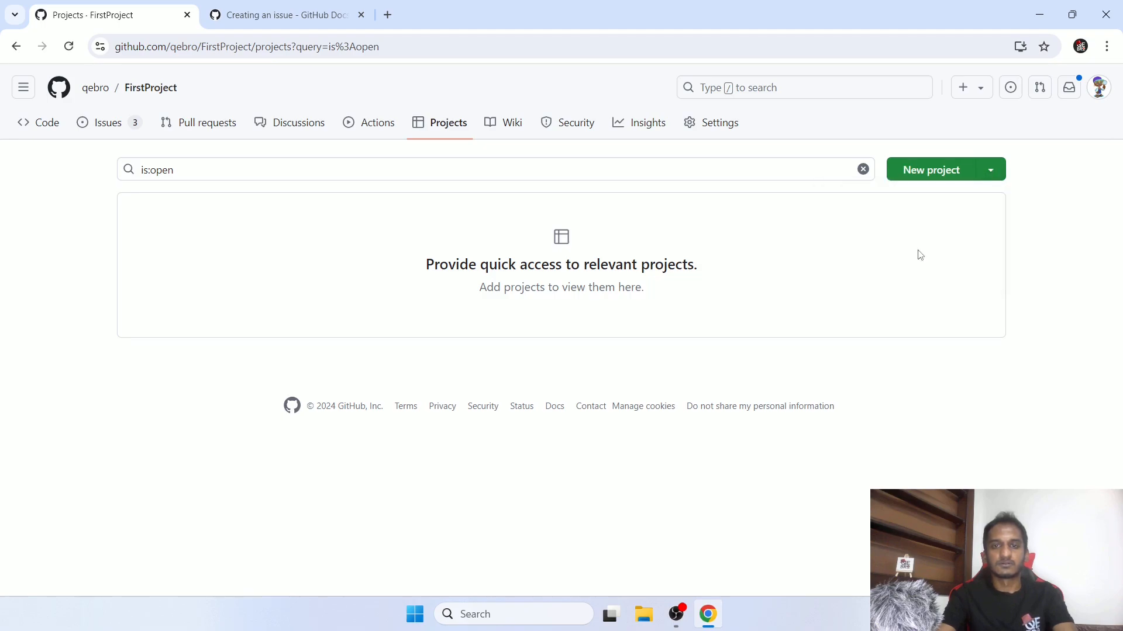
pyautogui.click(943, 180)
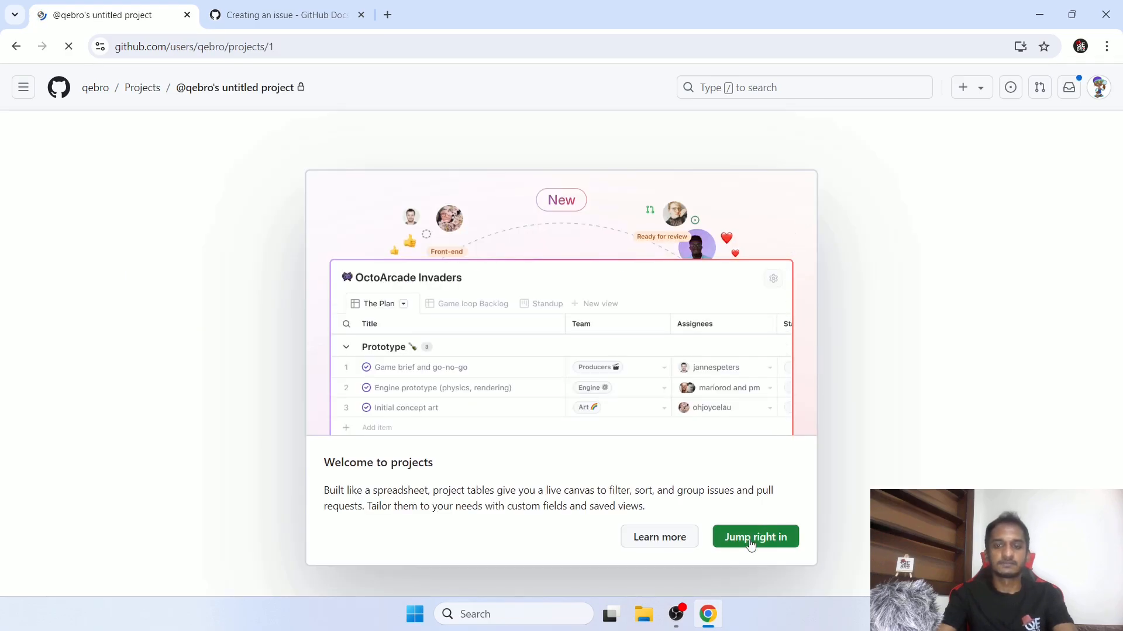
pyautogui.click(751, 538)
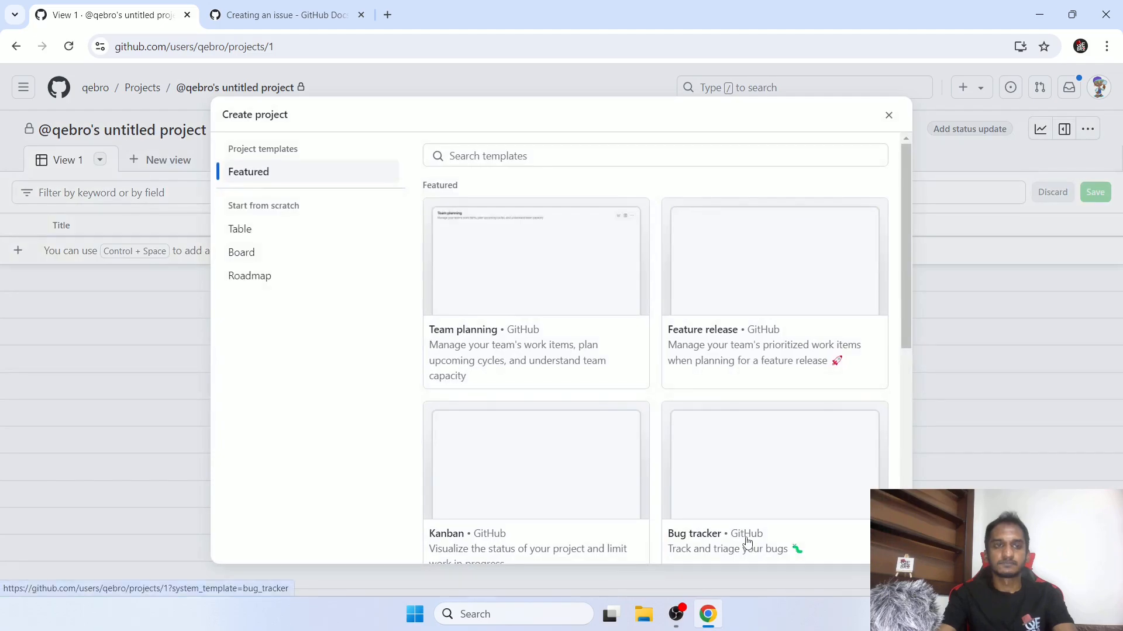
pyautogui.click(514, 261)
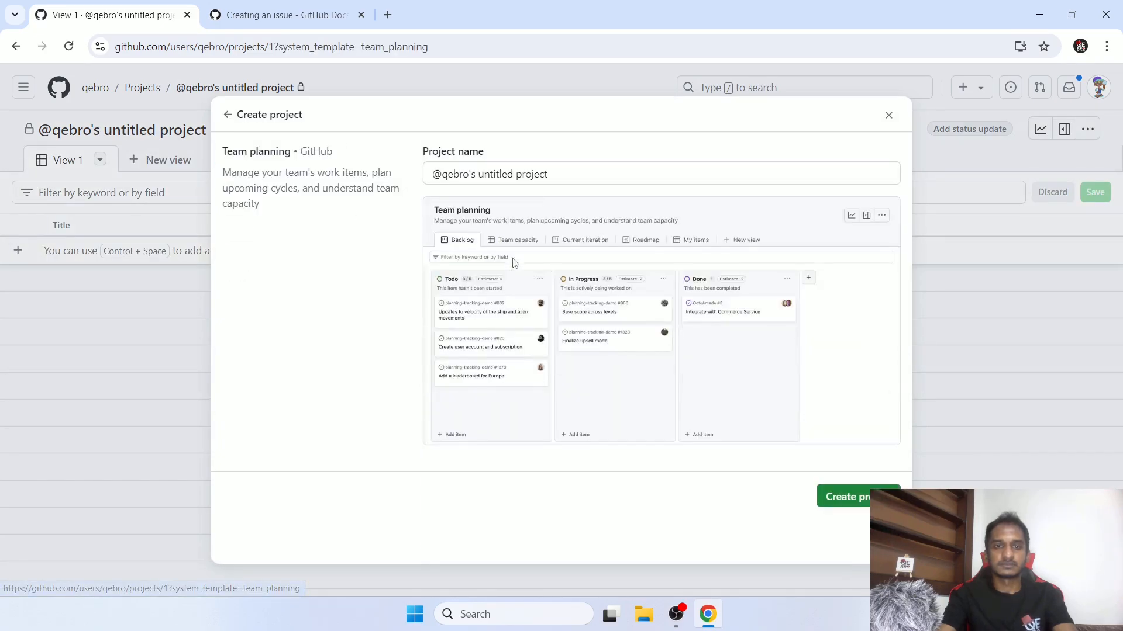
pyautogui.click(859, 497)
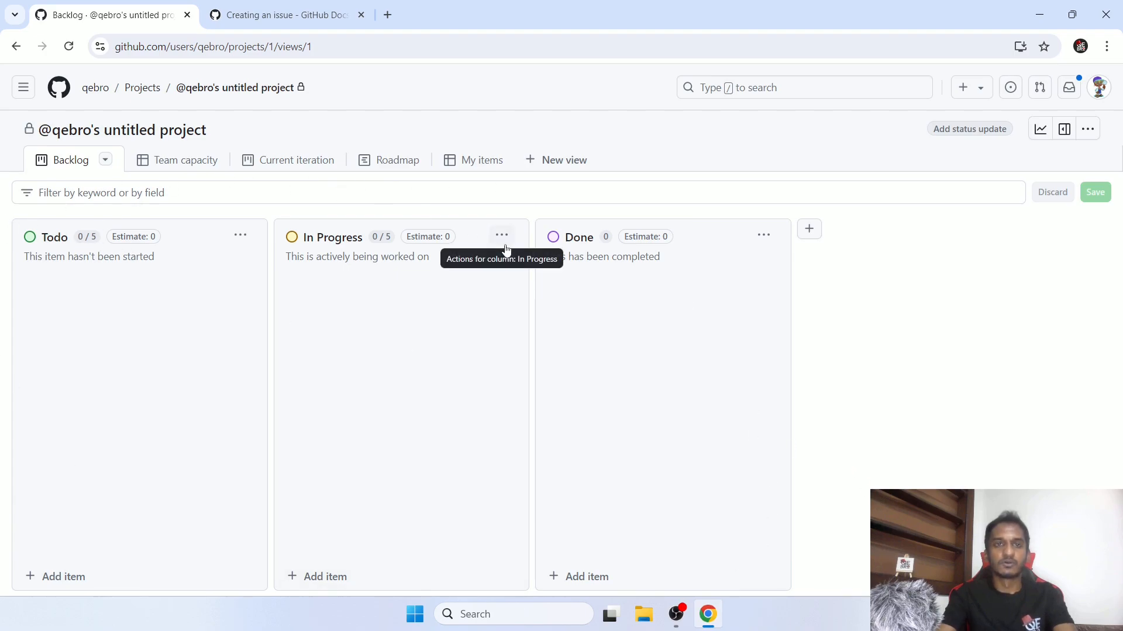
# - Add a draft item titled "issue from project board" to the Todo column of the Backlog board
pyautogui.click(56, 581)
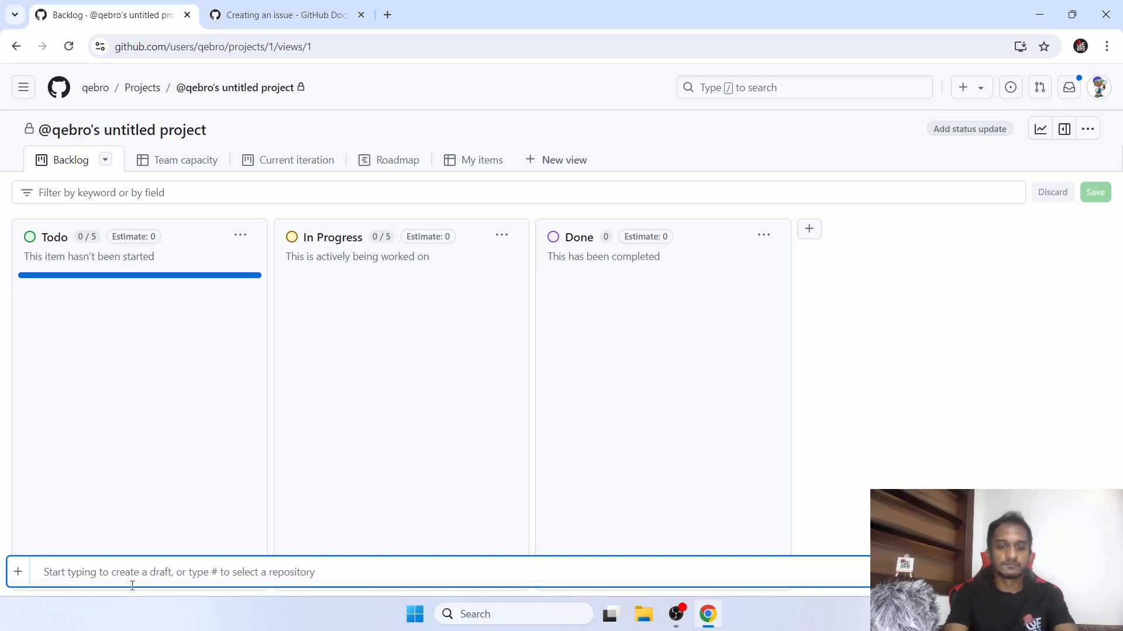
pyautogui.write('issue')
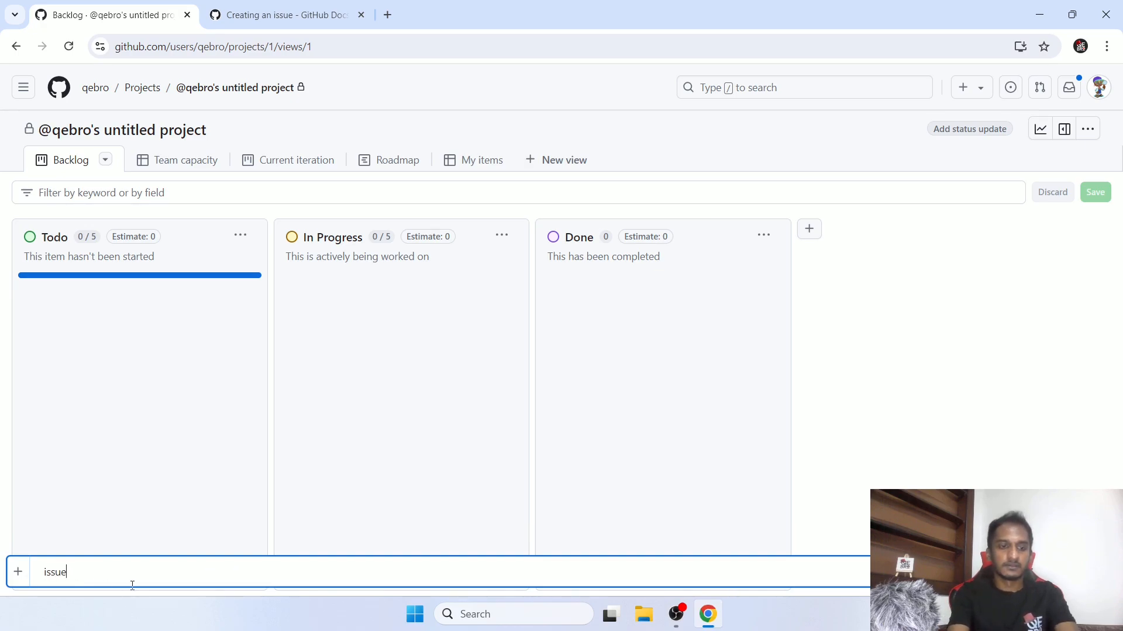
pyautogui.write(' from ')
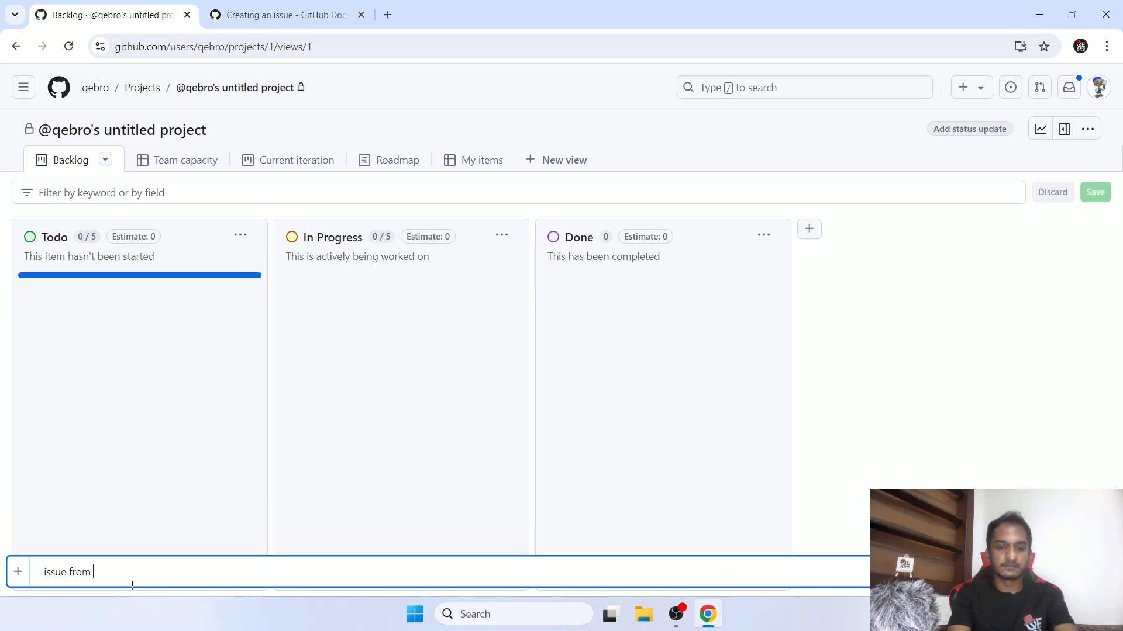
pyautogui.write('proj')
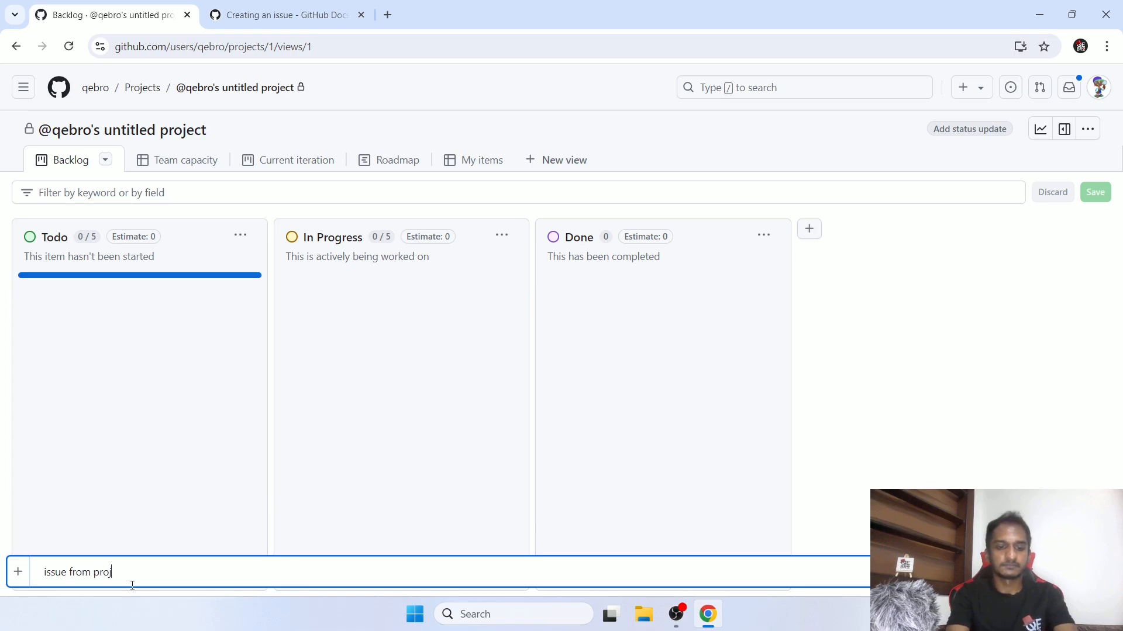
pyautogui.write('ect board')
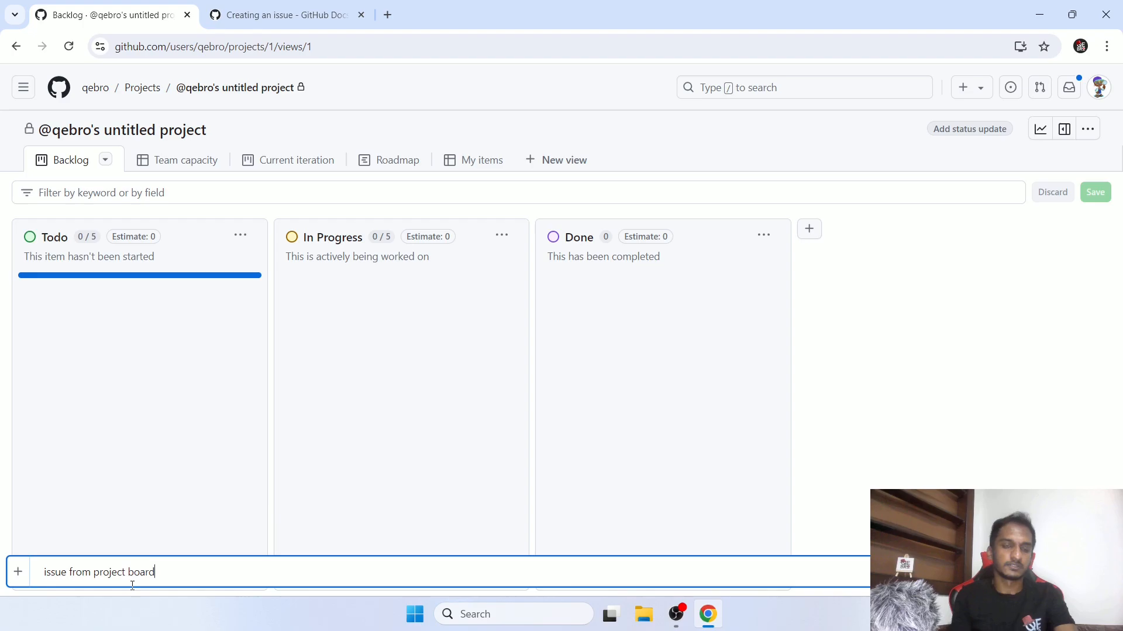
pyautogui.press('Return')
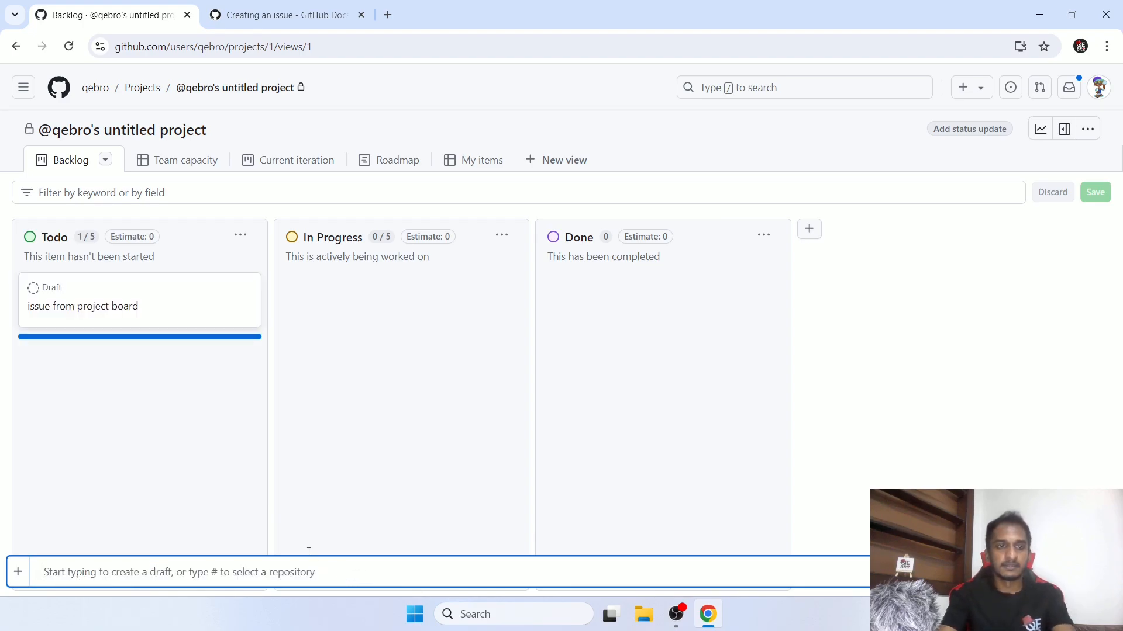
# - Convert the "issue from project board" draft into an issue in the FirstProject repository and return to the board
pyautogui.click(68, 310)
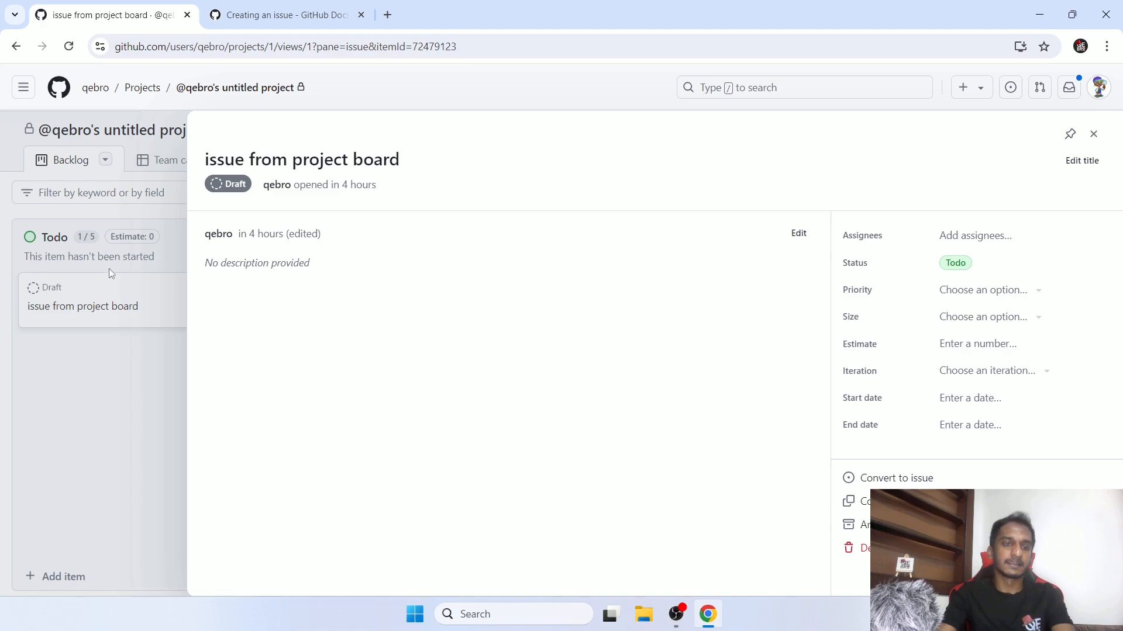
pyautogui.click(1093, 134)
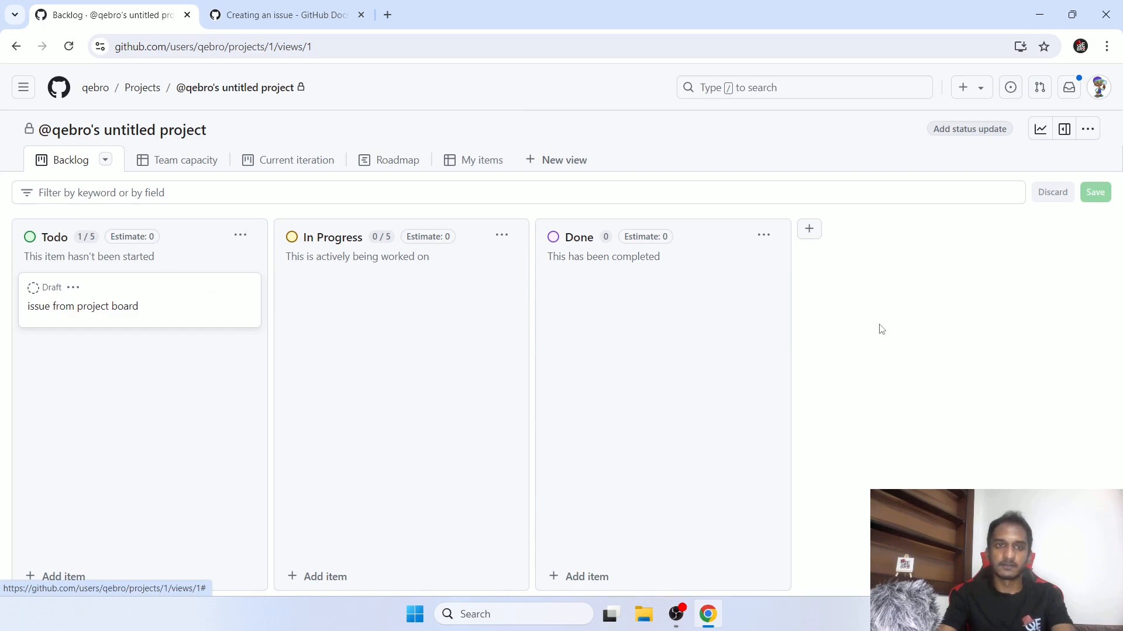
pyautogui.click(91, 306)
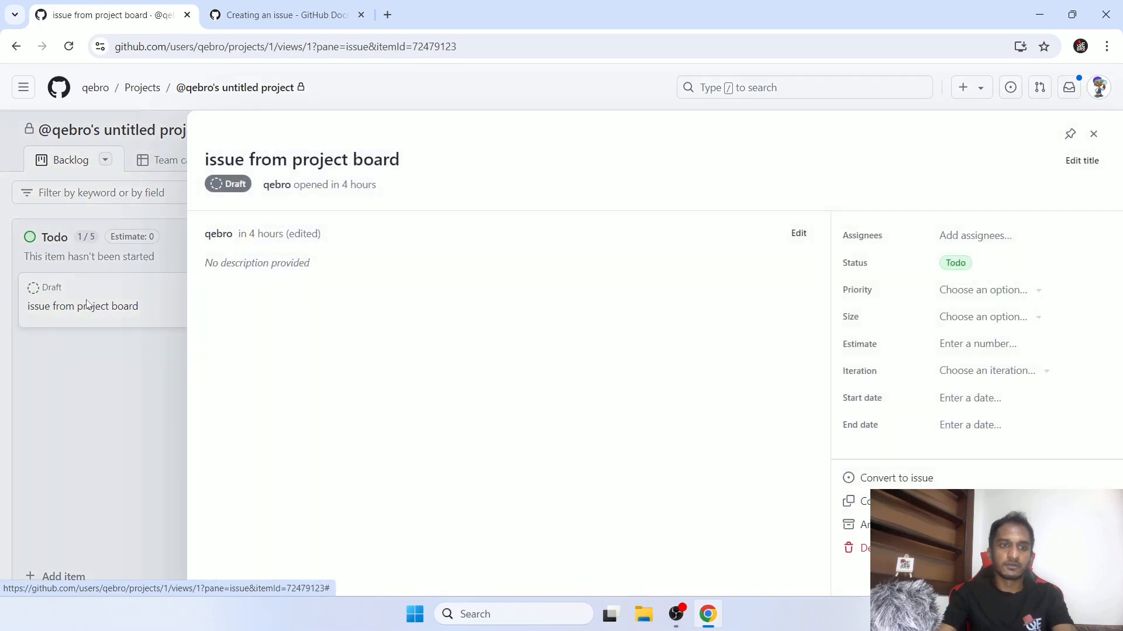
pyautogui.click(871, 481)
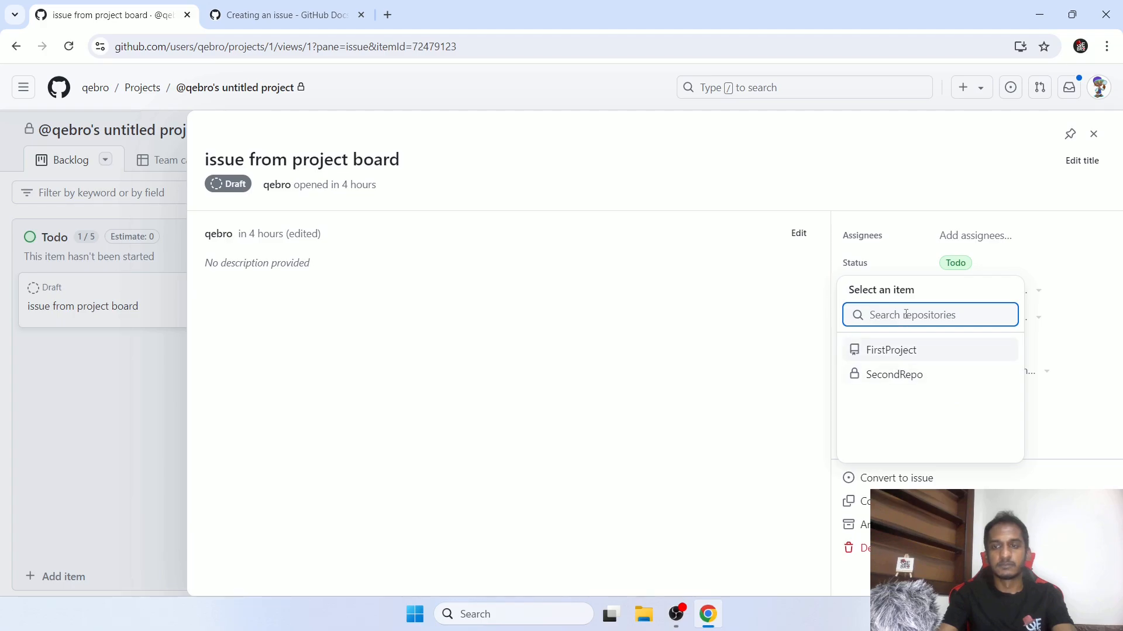
pyautogui.click(890, 351)
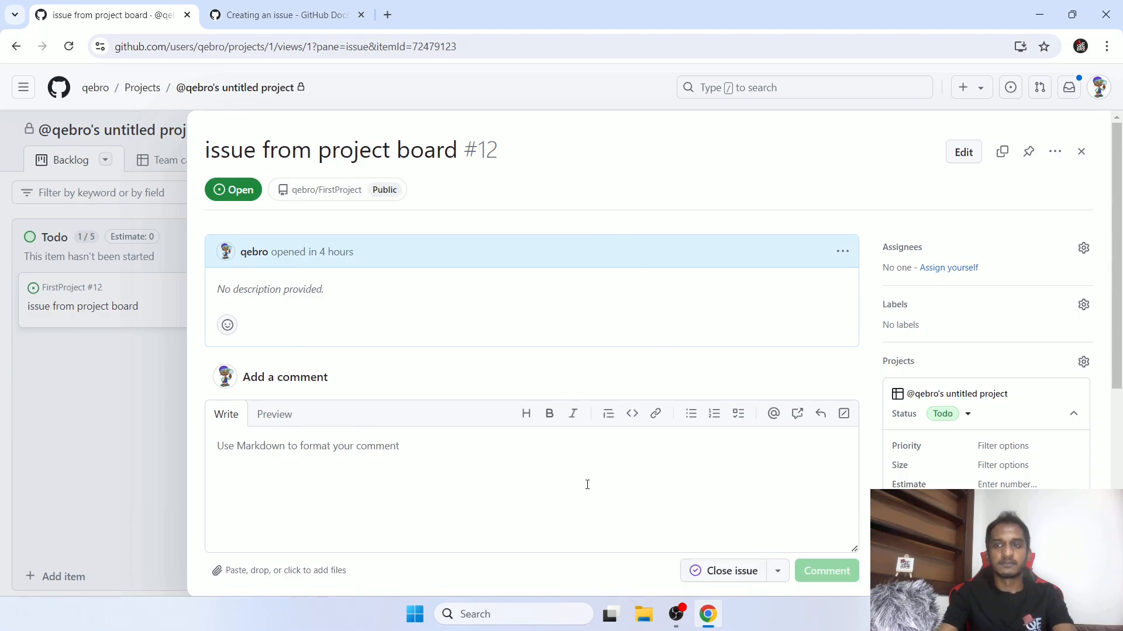
pyautogui.scroll(-5, 587, 484)
pyautogui.scroll(5, 587, 485)
pyautogui.click(1081, 153)
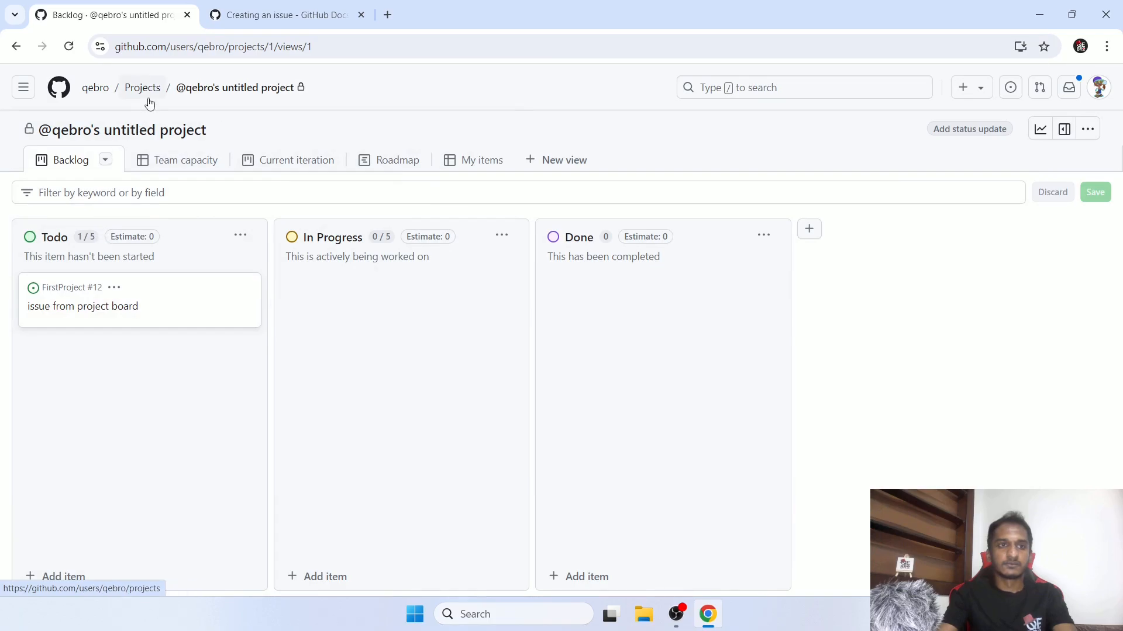
# - Return to the FirstProject repository's issue list and examine the "issue from project board" issue's details
pyautogui.click(102, 91)
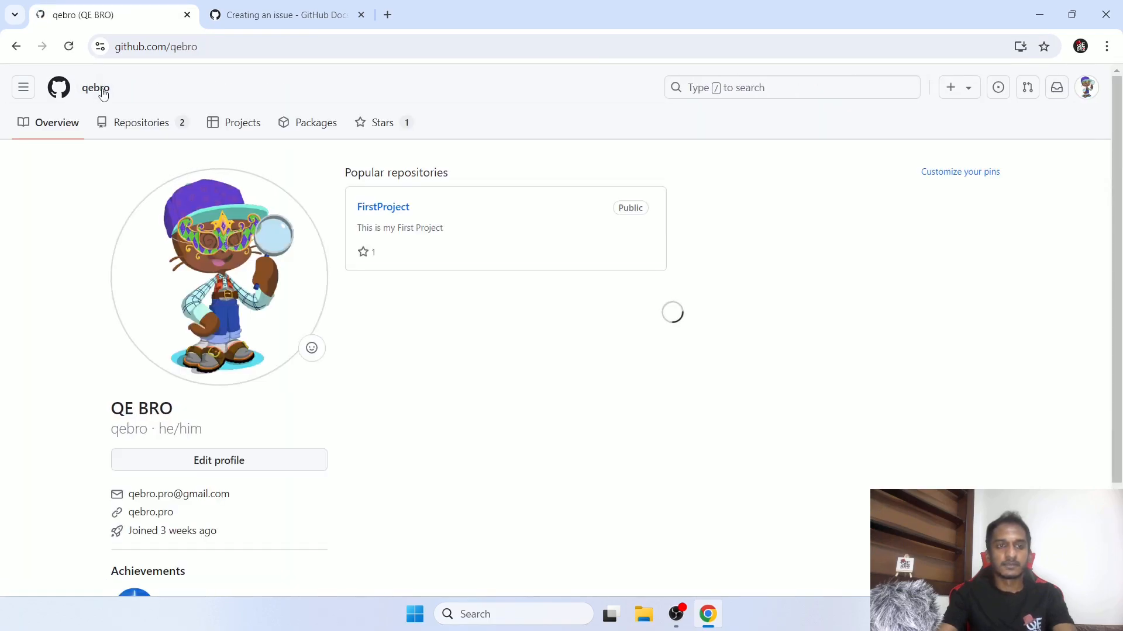
pyautogui.click(148, 123)
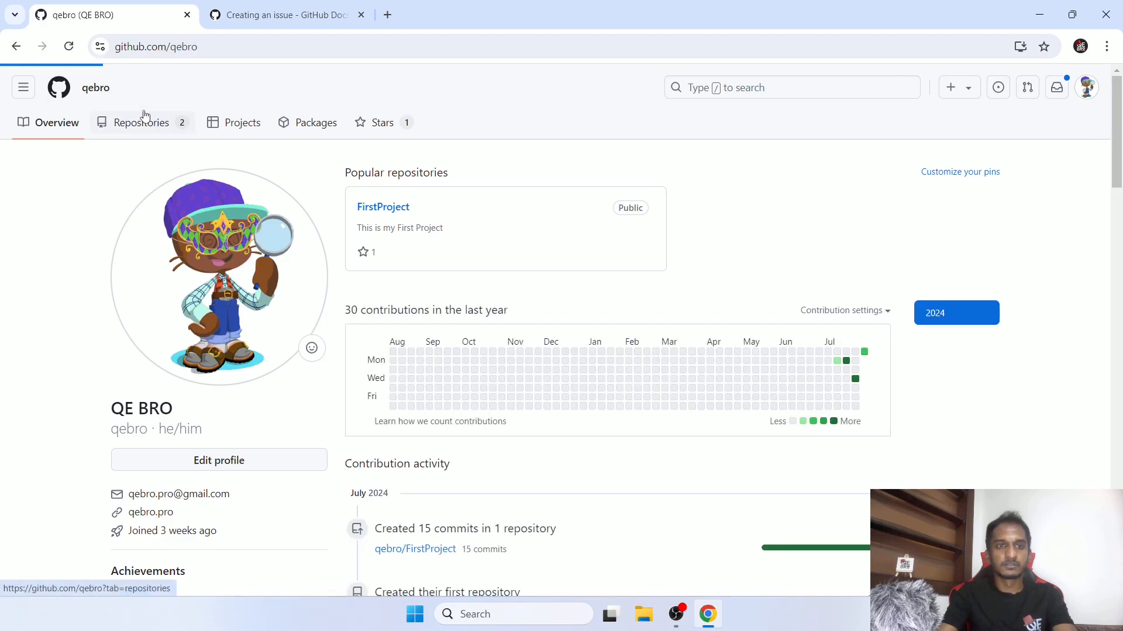
pyautogui.click(366, 224)
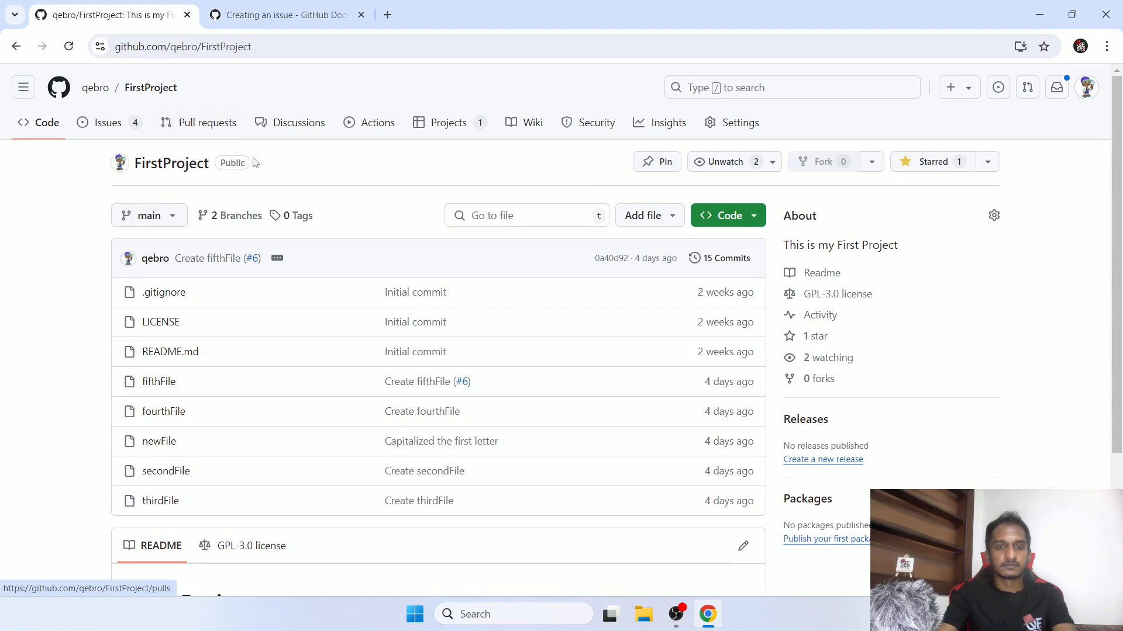
pyautogui.click(123, 124)
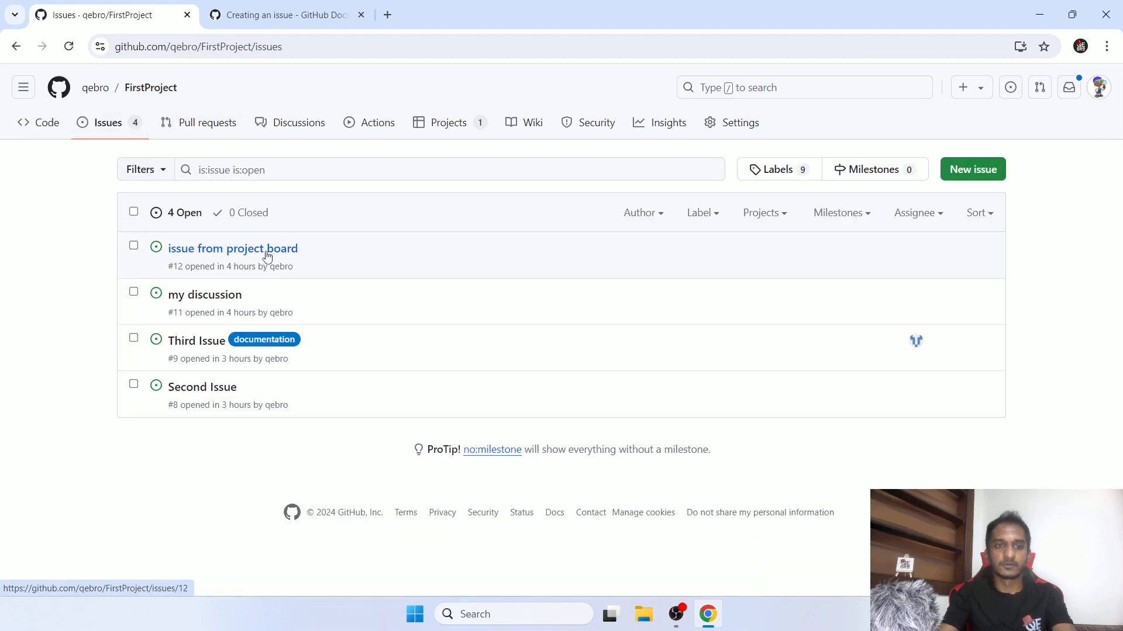
pyautogui.click(237, 253)
pyautogui.scroll(-5, 714, 409)
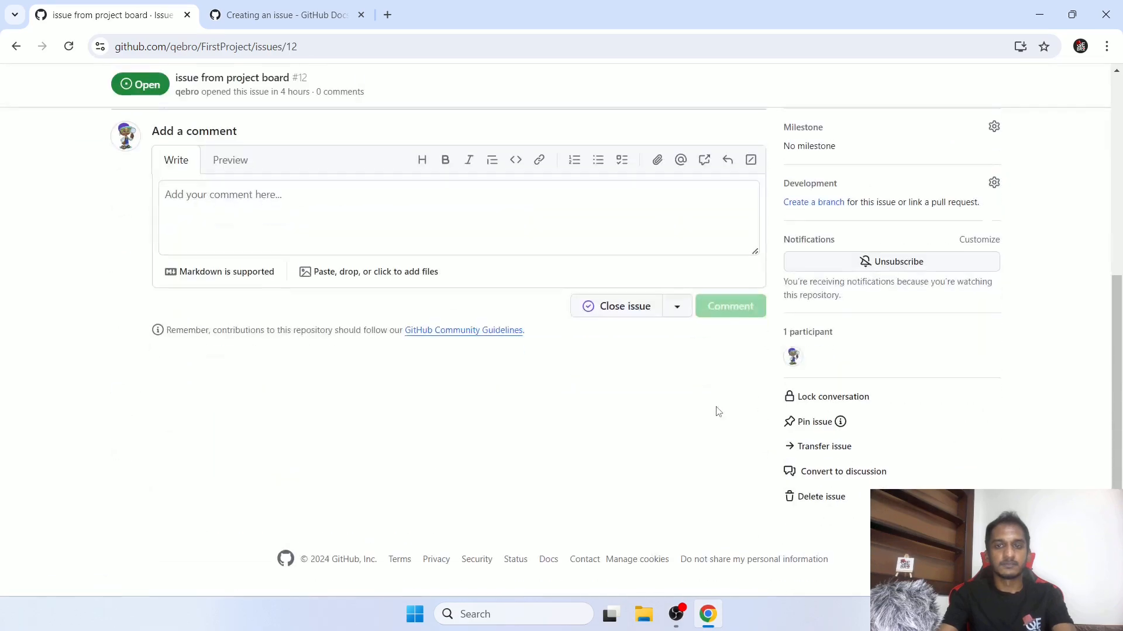
pyautogui.scroll(5, 716, 401)
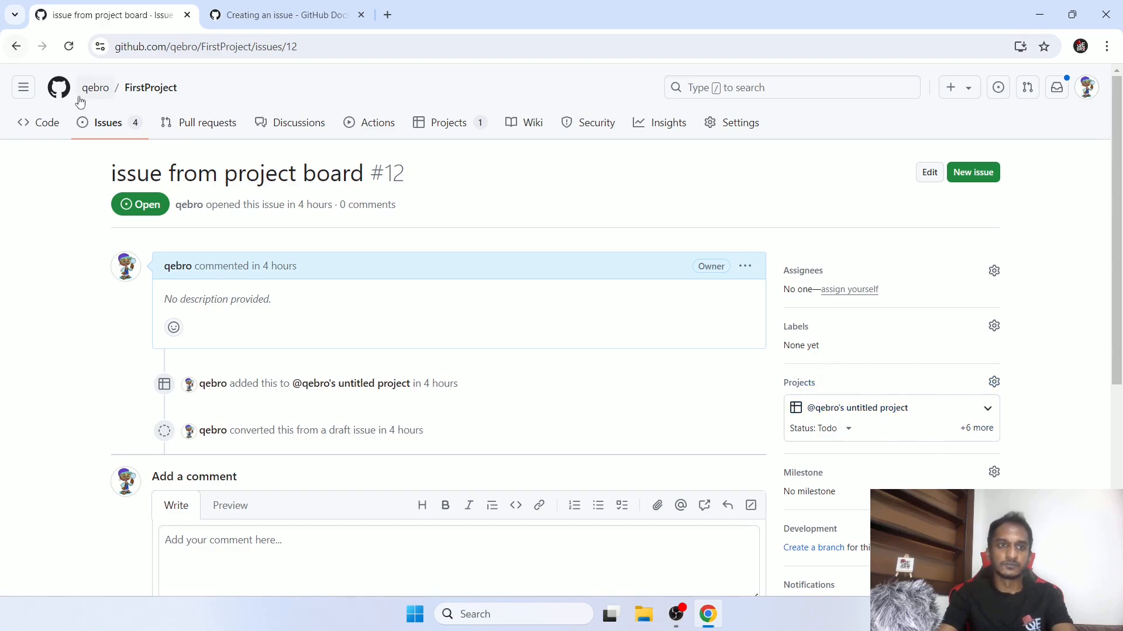
# - Return to the repository's issue list and examine the docs on creating issues from a project, a classic project note and a task list item
pyautogui.click(94, 121)
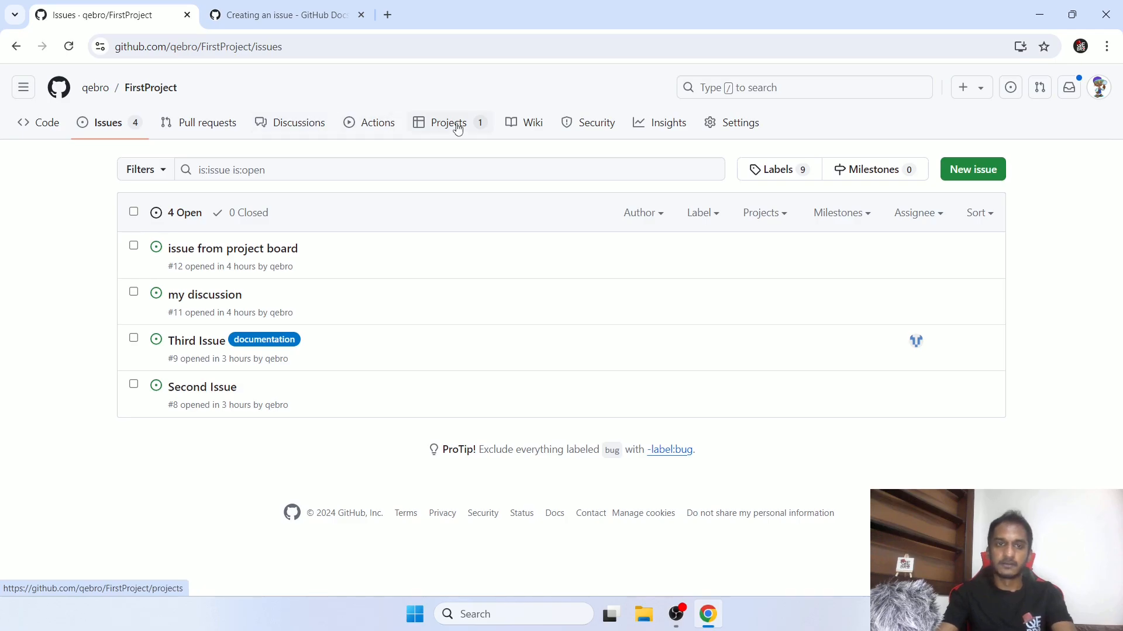
pyautogui.click(282, 16)
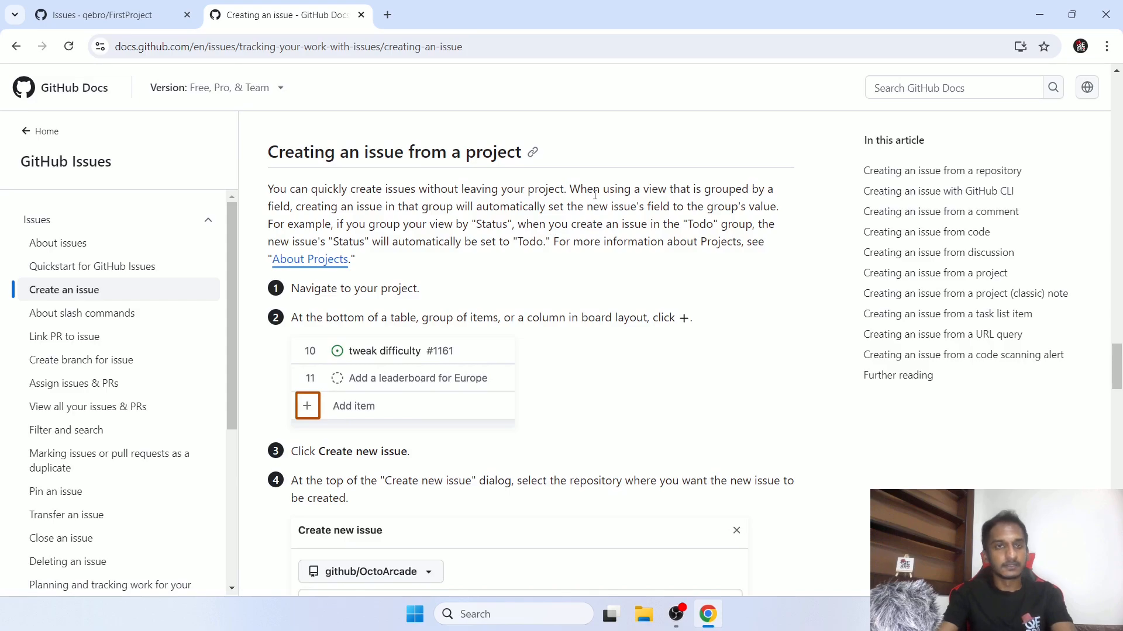
pyautogui.scroll(-10, 594, 202)
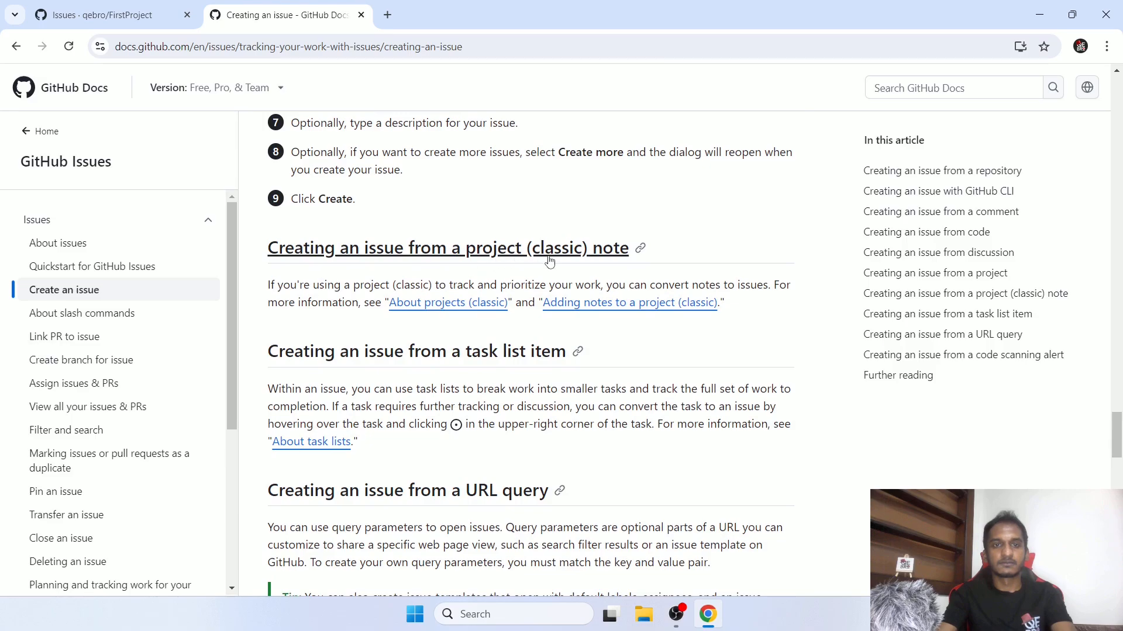
pyautogui.scroll(-1, 760, 278)
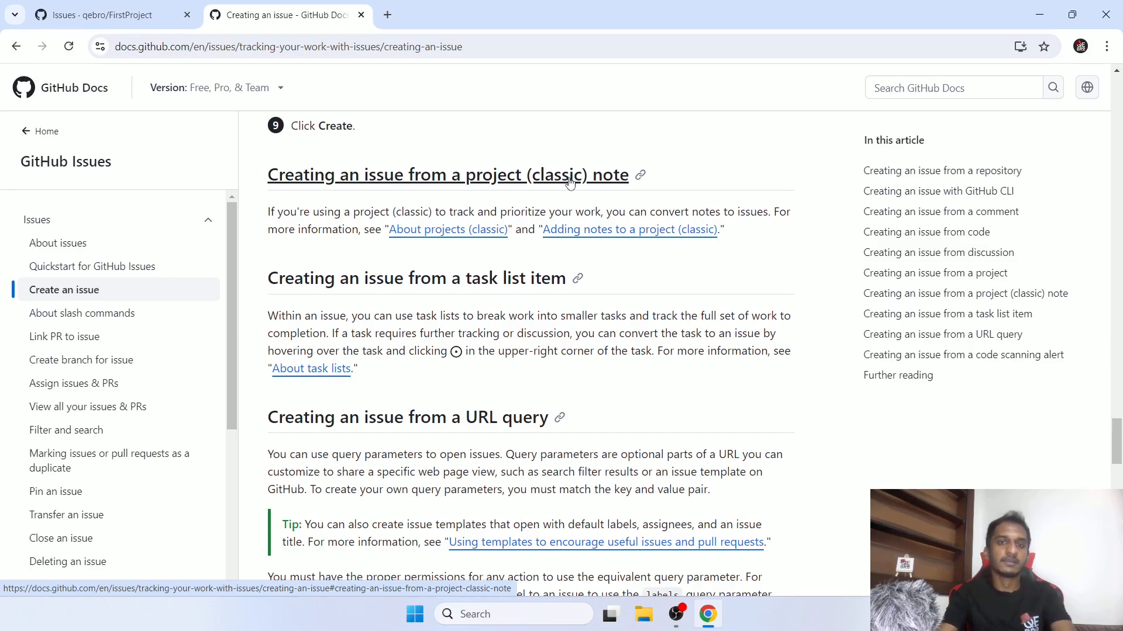
pyautogui.scroll(6, 571, 181)
pyautogui.scroll(6, 570, 184)
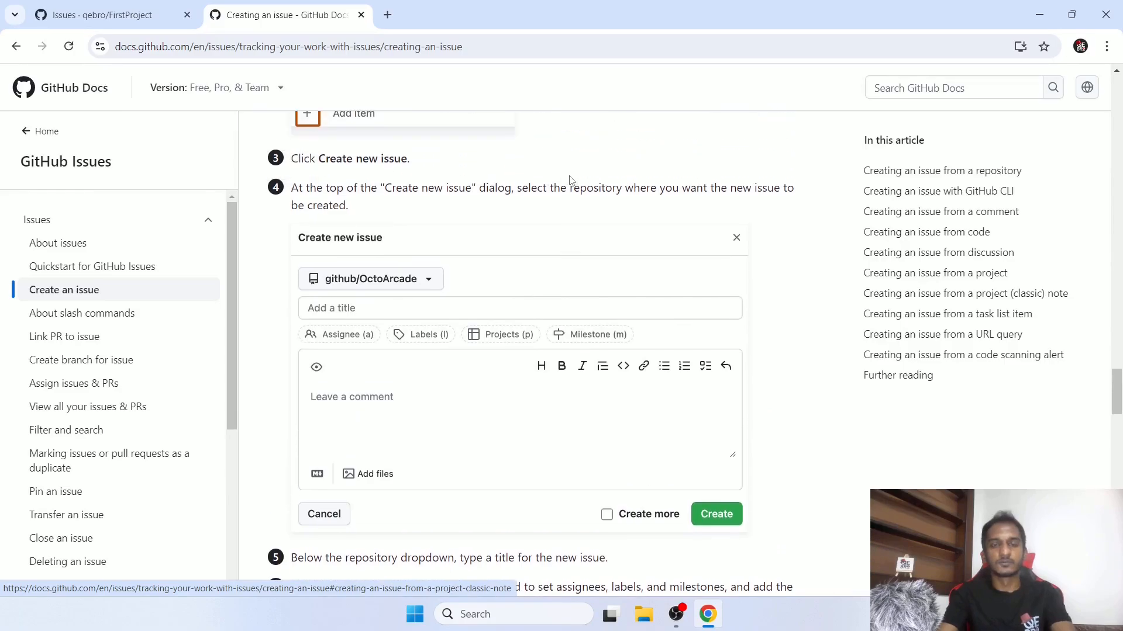
pyautogui.scroll(-7, 572, 181)
pyautogui.scroll(5, 571, 180)
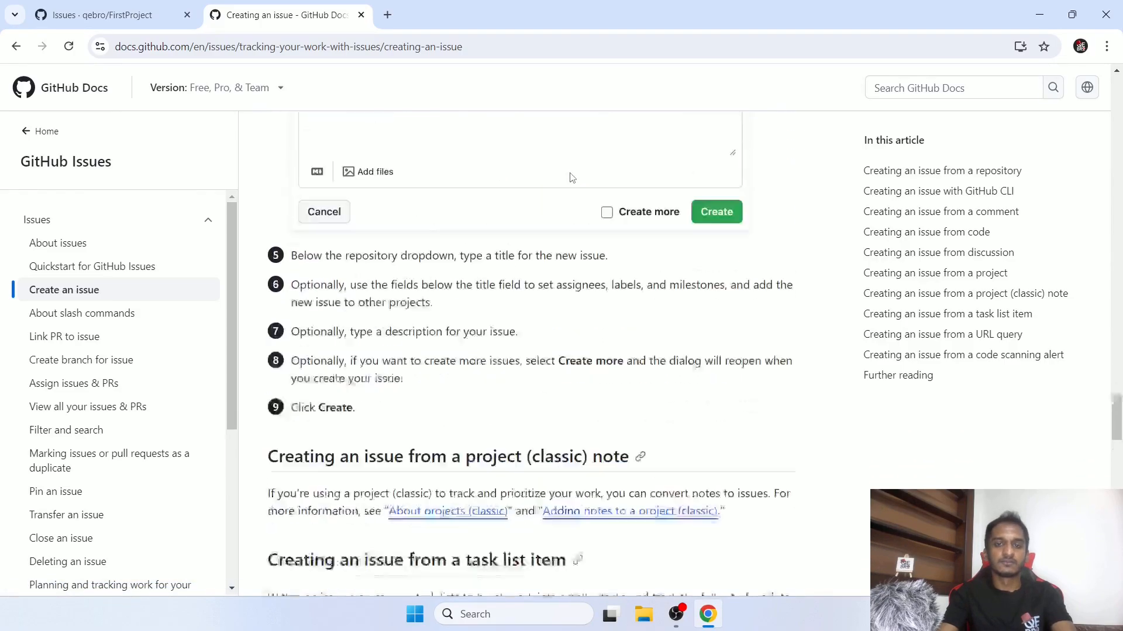
pyautogui.scroll(4, 668, 349)
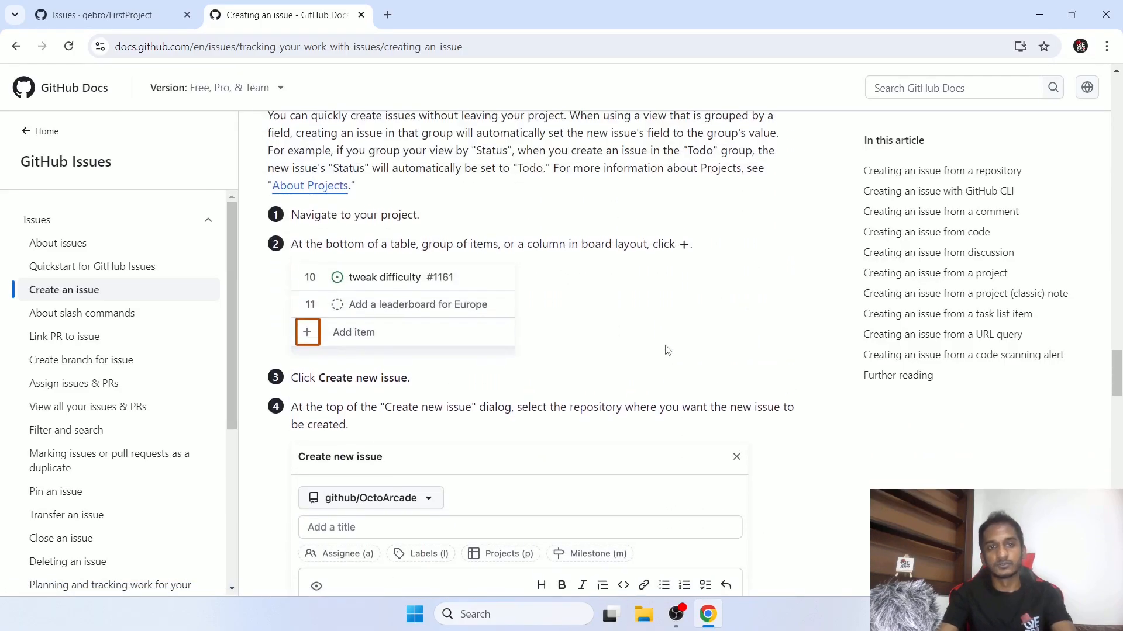
pyautogui.scroll(-6, 667, 350)
pyautogui.scroll(-6, 667, 350)
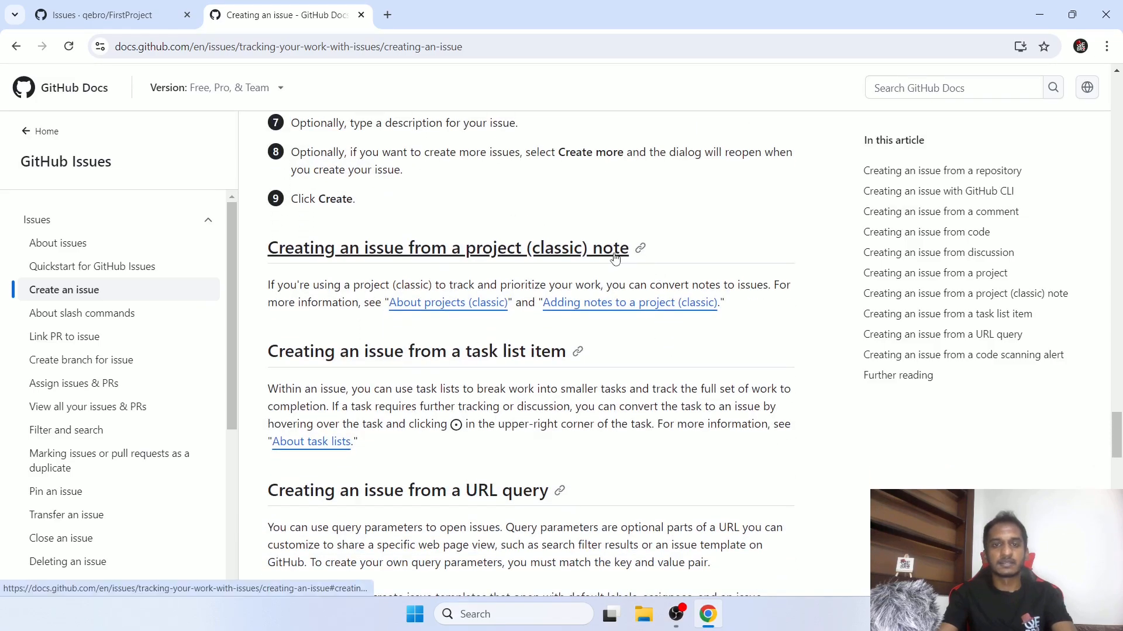
pyautogui.scroll(-3, 787, 316)
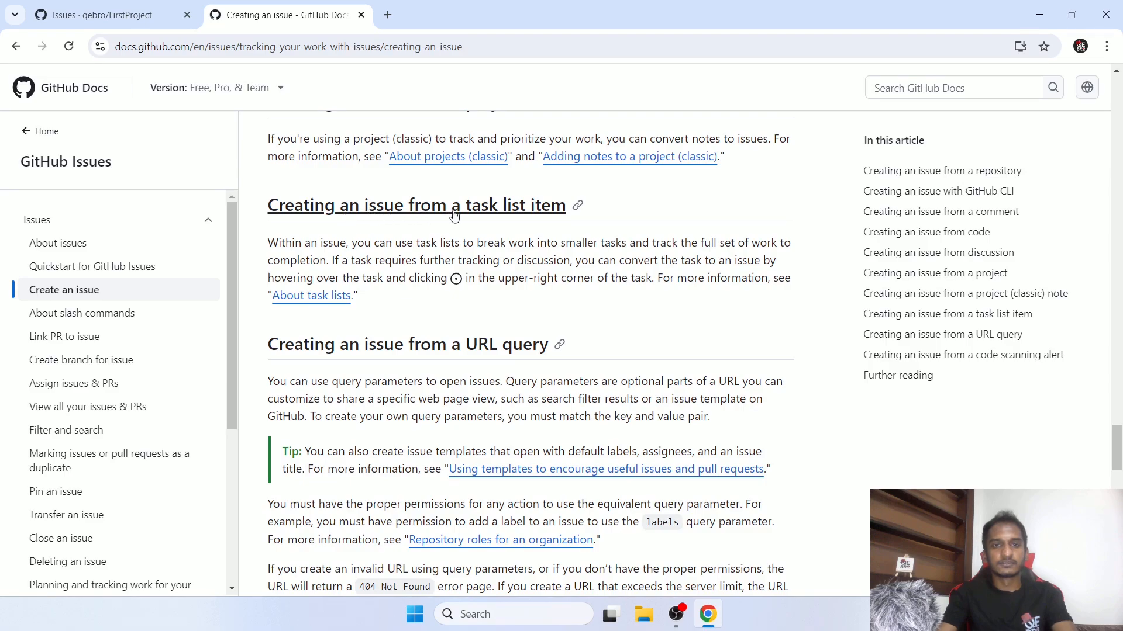
# - Start a new issue in the FirstProject repository with the title "issue for task list"
pyautogui.click(152, 11)
pyautogui.click(971, 176)
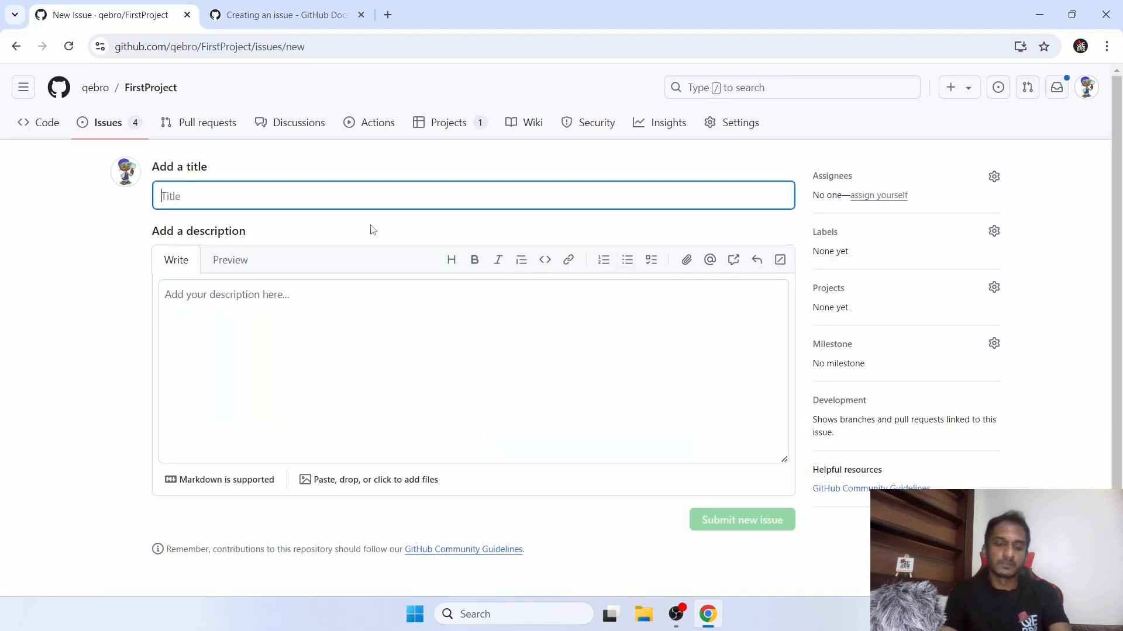
pyautogui.write('issu')
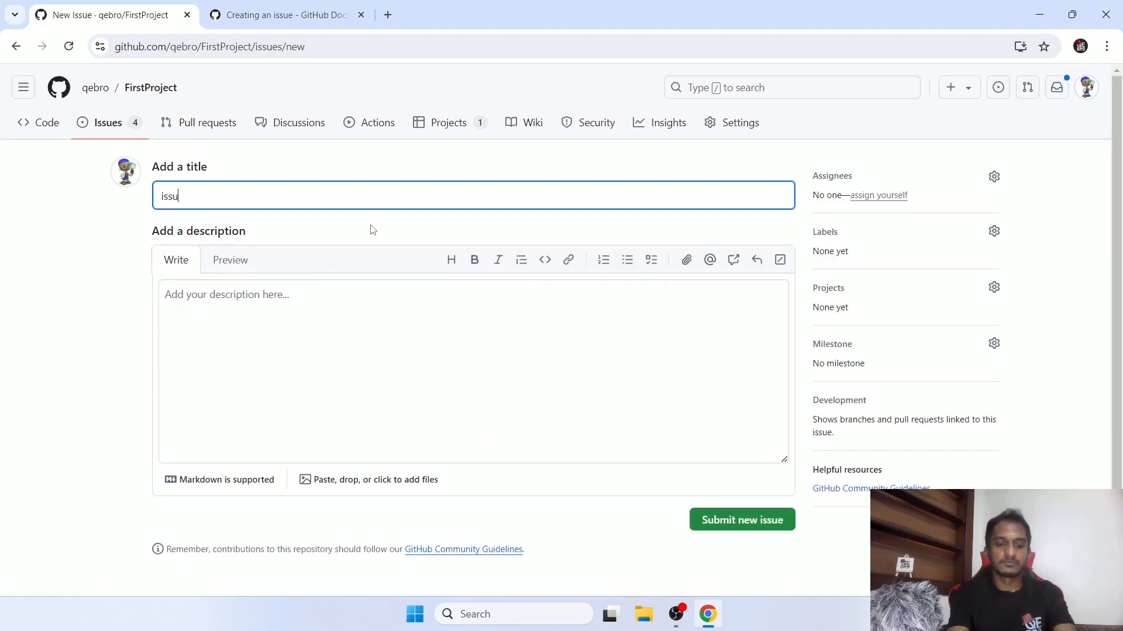
pyautogui.write('e for task list')
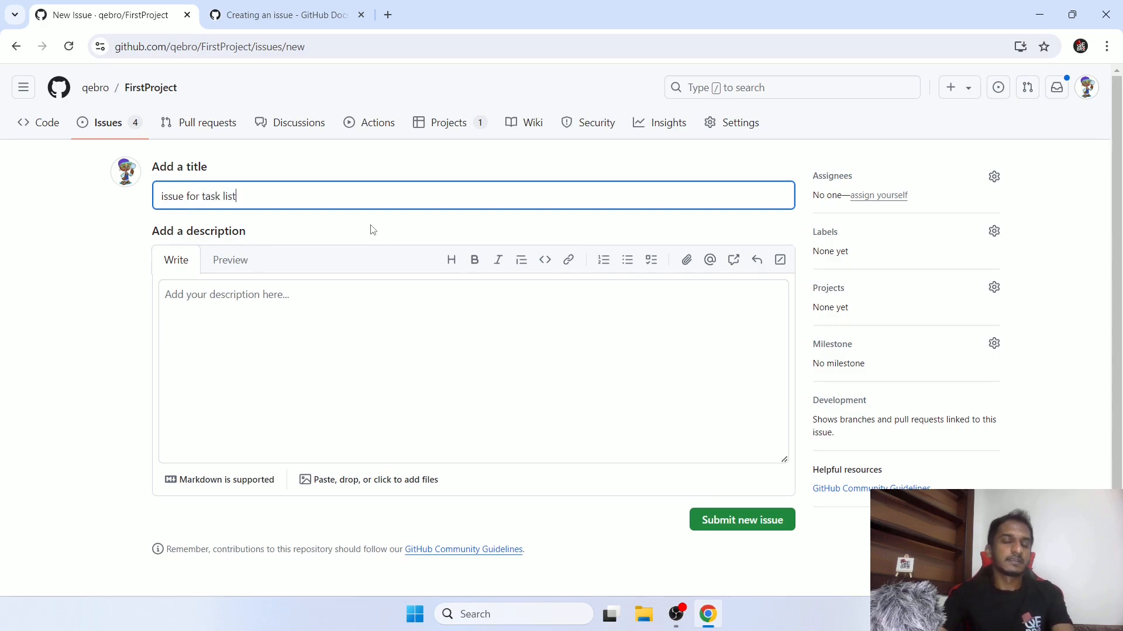
# - Add a task list with "item 1", "item 2" and "item 3" to the issue description and submit the issue
pyautogui.click(388, 329)
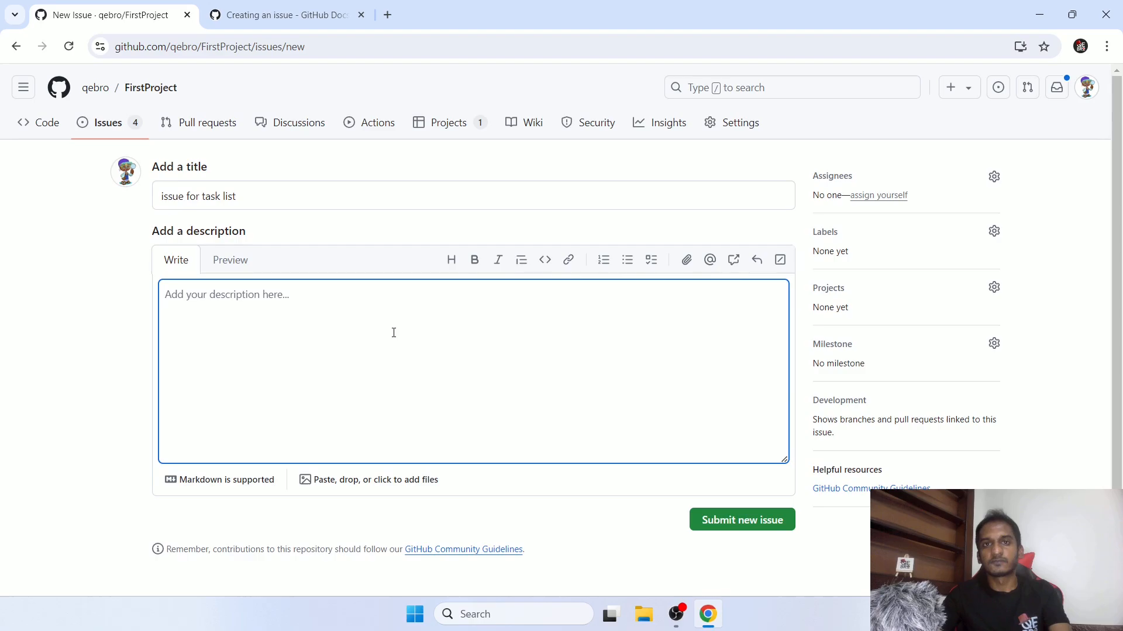
pyautogui.click(651, 265)
pyautogui.write('u')
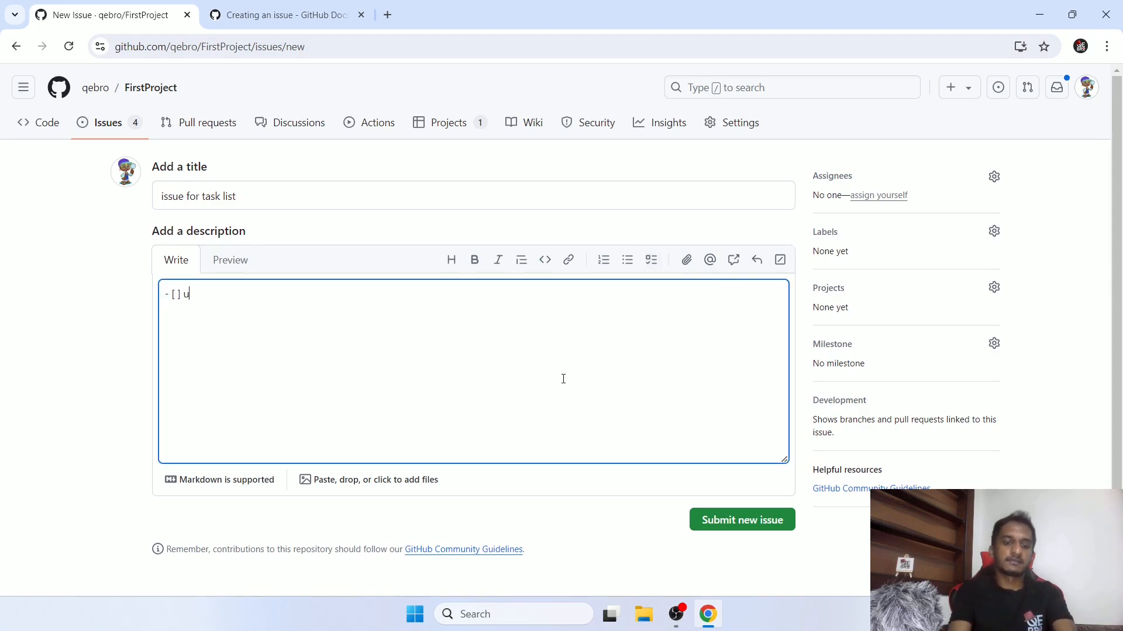
pyautogui.press('BackSpace')
pyautogui.write('item 1')
pyautogui.press('Return')
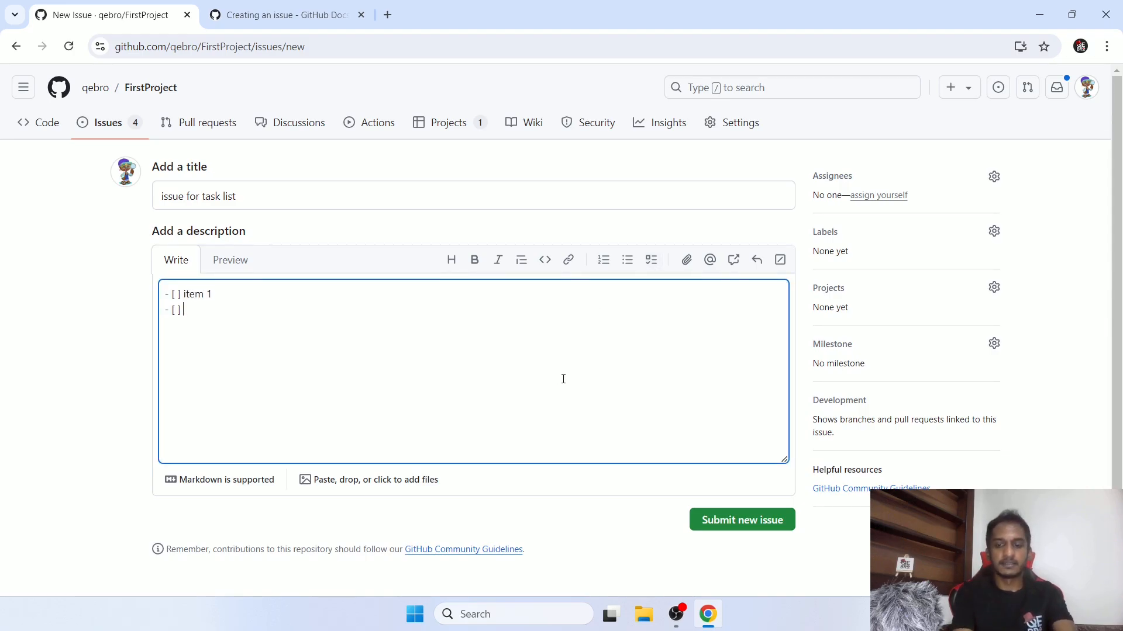
pyautogui.write('item 2')
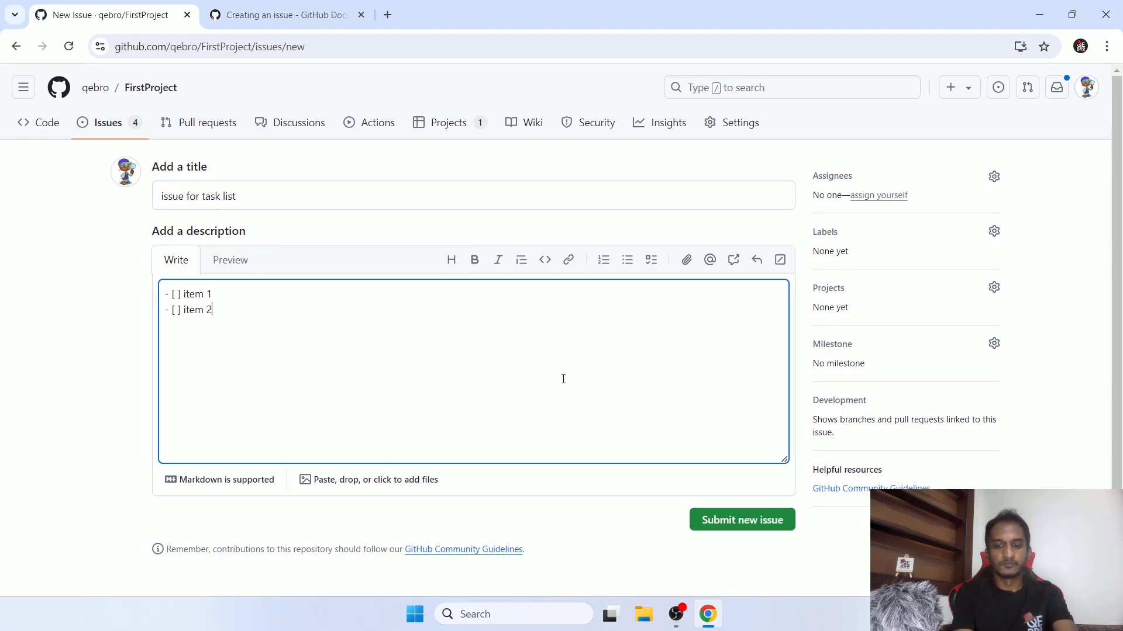
pyautogui.write(' - [ ] item 3')
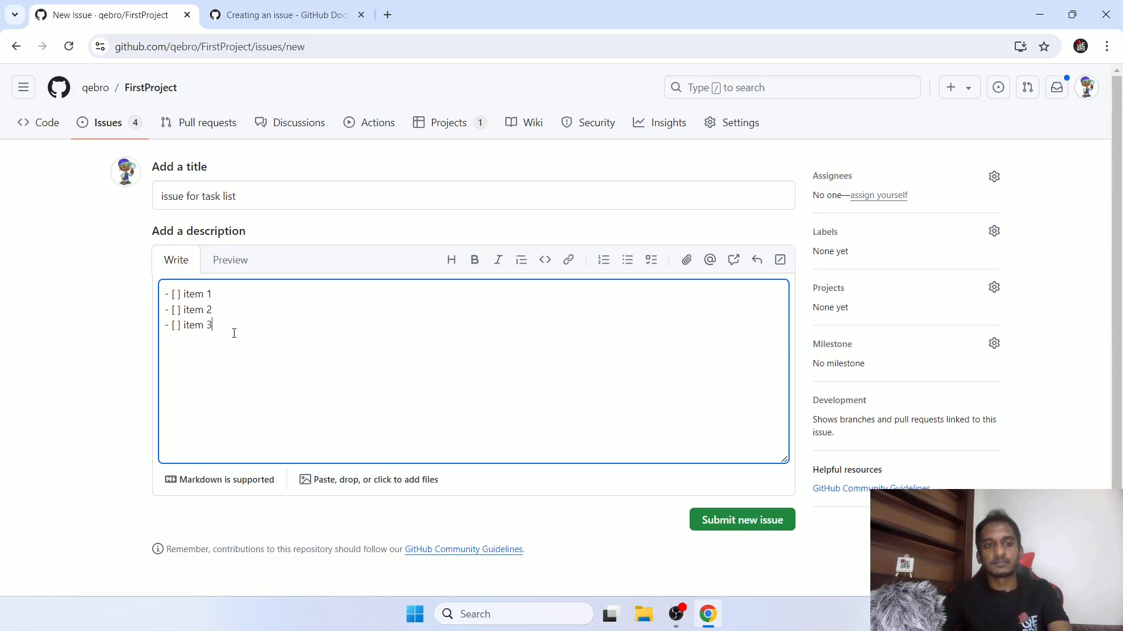
pyautogui.click(747, 528)
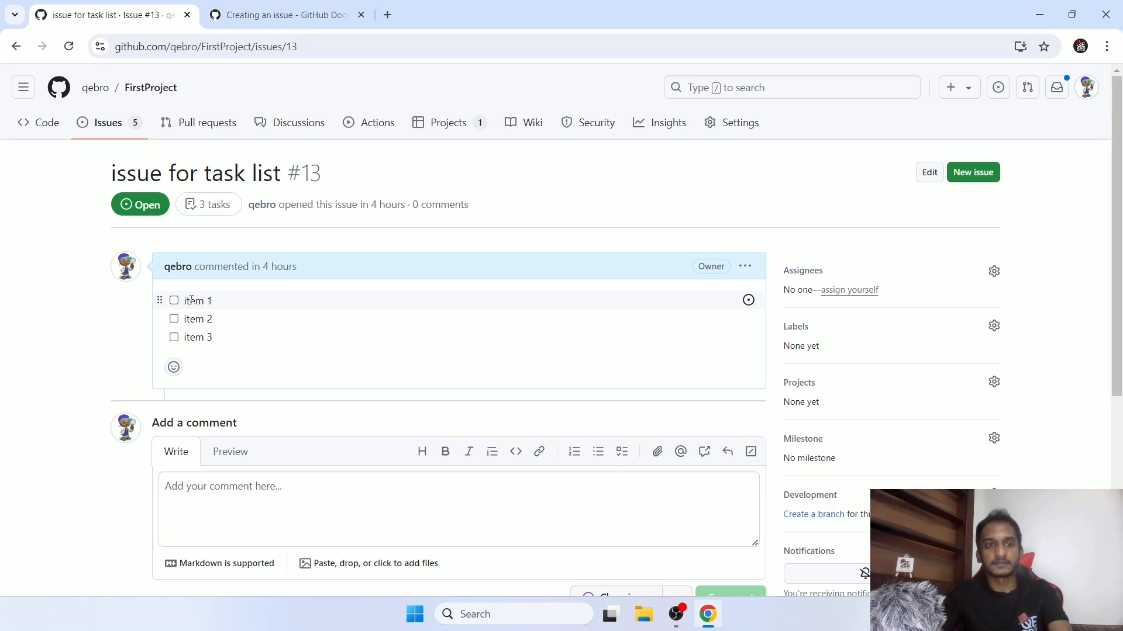
# - Mark item 1 and item 2 of the task list as completed, checking item 3 and unchecking it again
pyautogui.moveTo(181, 302); pyautogui.dragTo(219, 309)
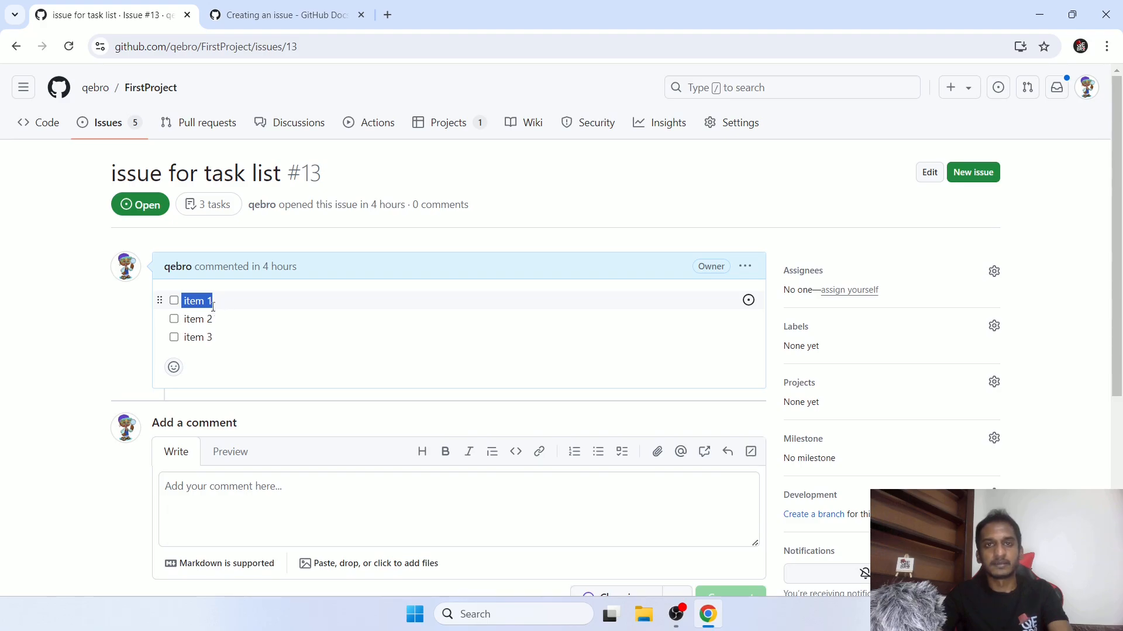
pyautogui.click(176, 302)
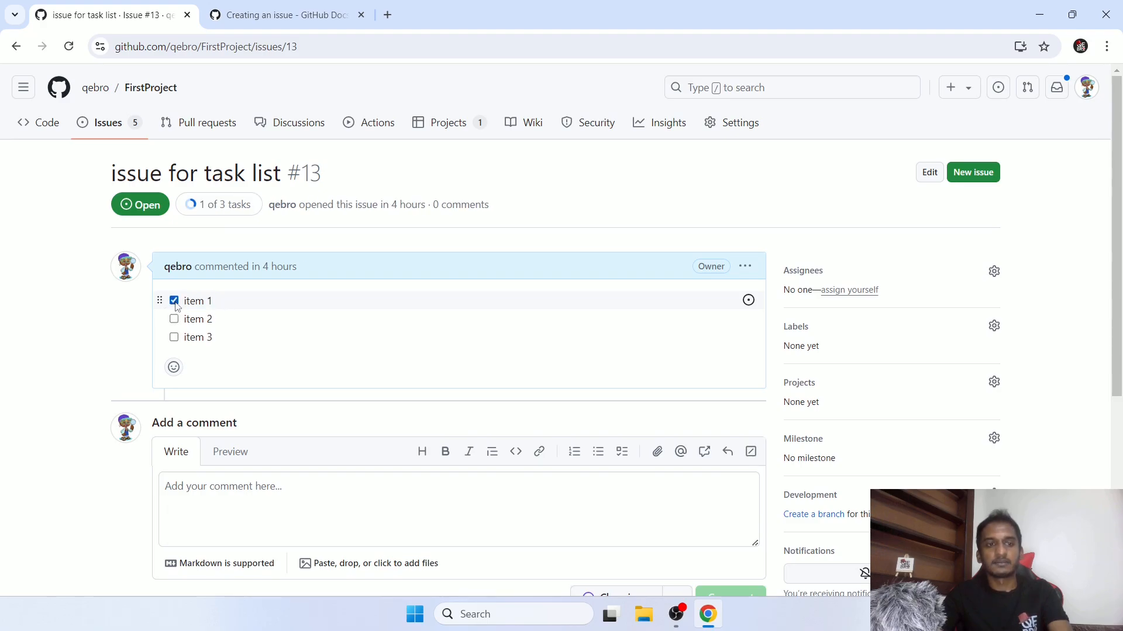
pyautogui.moveTo(201, 207); pyautogui.dragTo(263, 212)
pyautogui.click(224, 227)
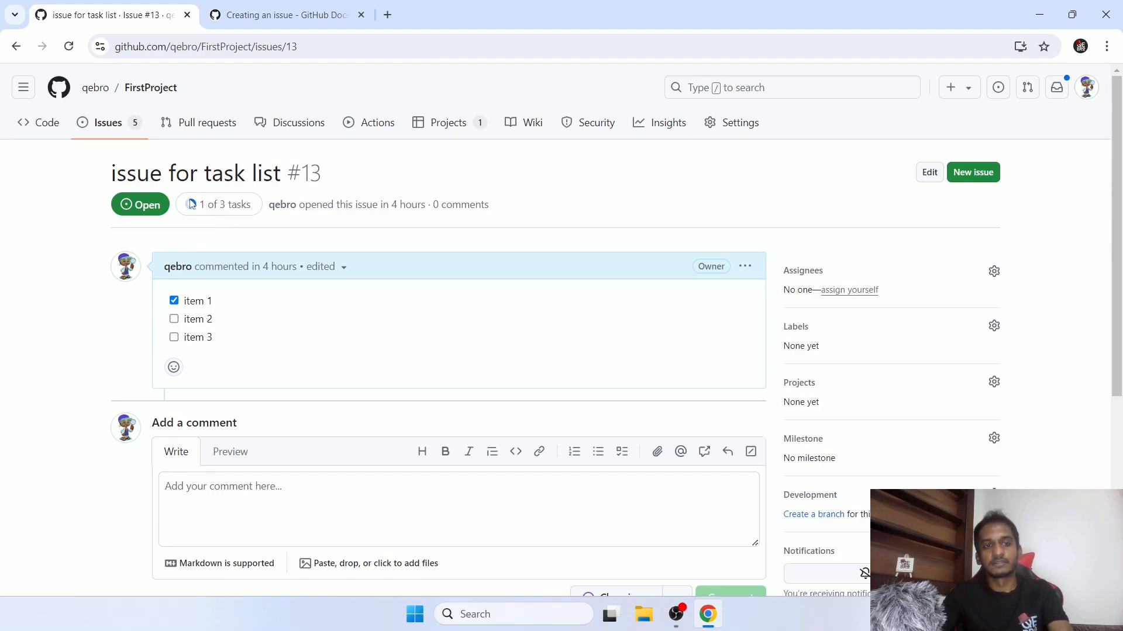
pyautogui.click(173, 320)
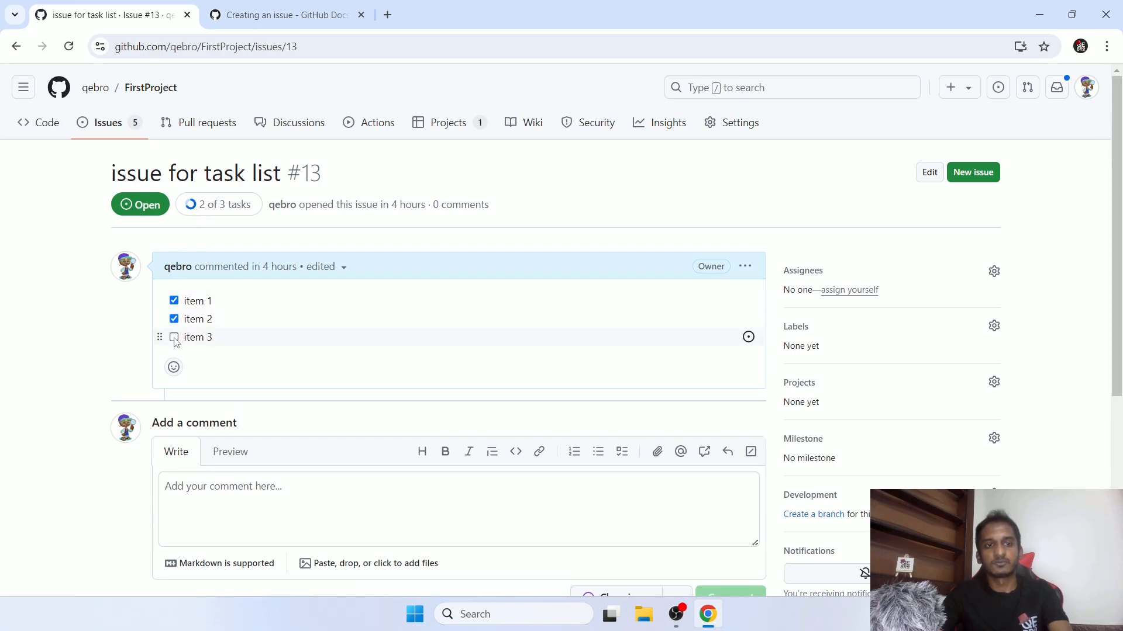
pyautogui.click(174, 337)
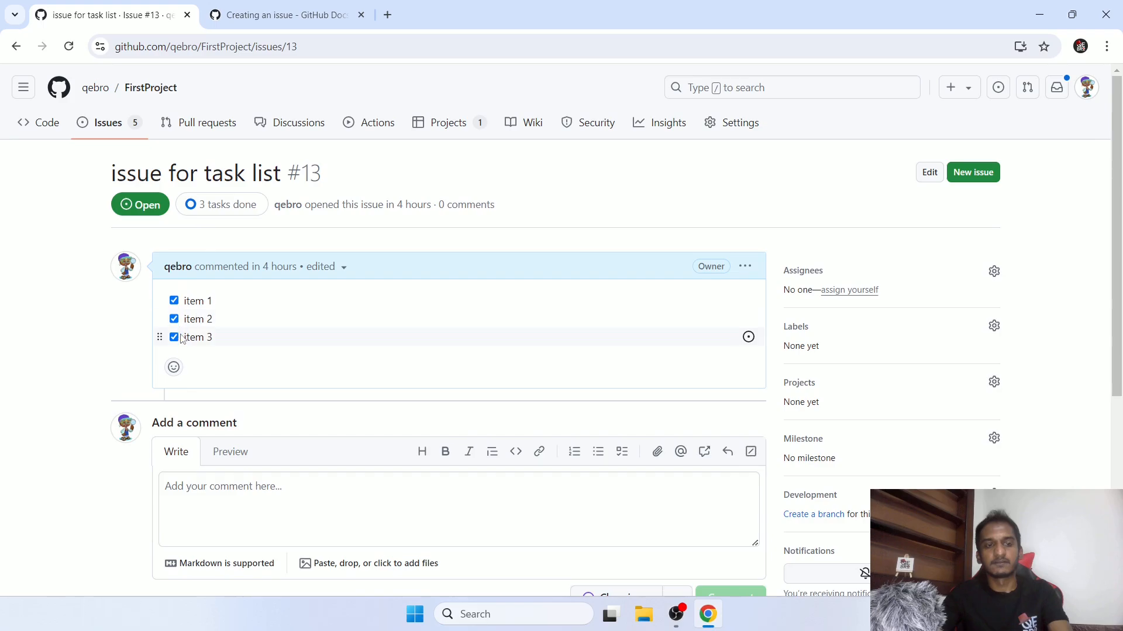
pyautogui.click(173, 338)
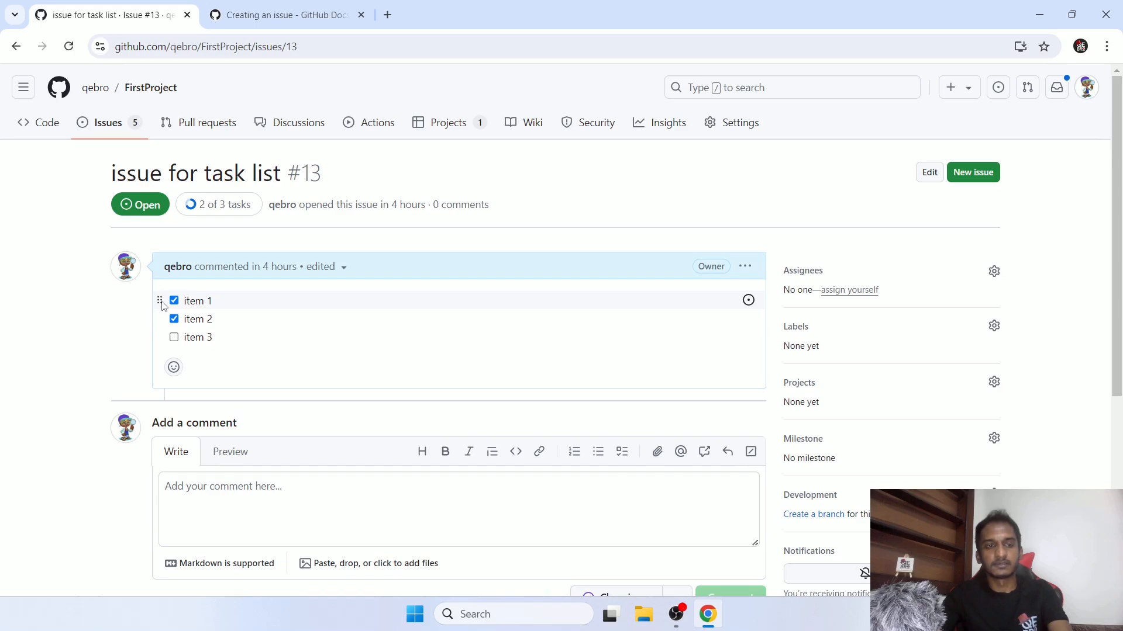
# - Move item 1 below item 2 in the task list and convert item 3 into an issue
pyautogui.moveTo(162, 305); pyautogui.dragTo(163, 320)
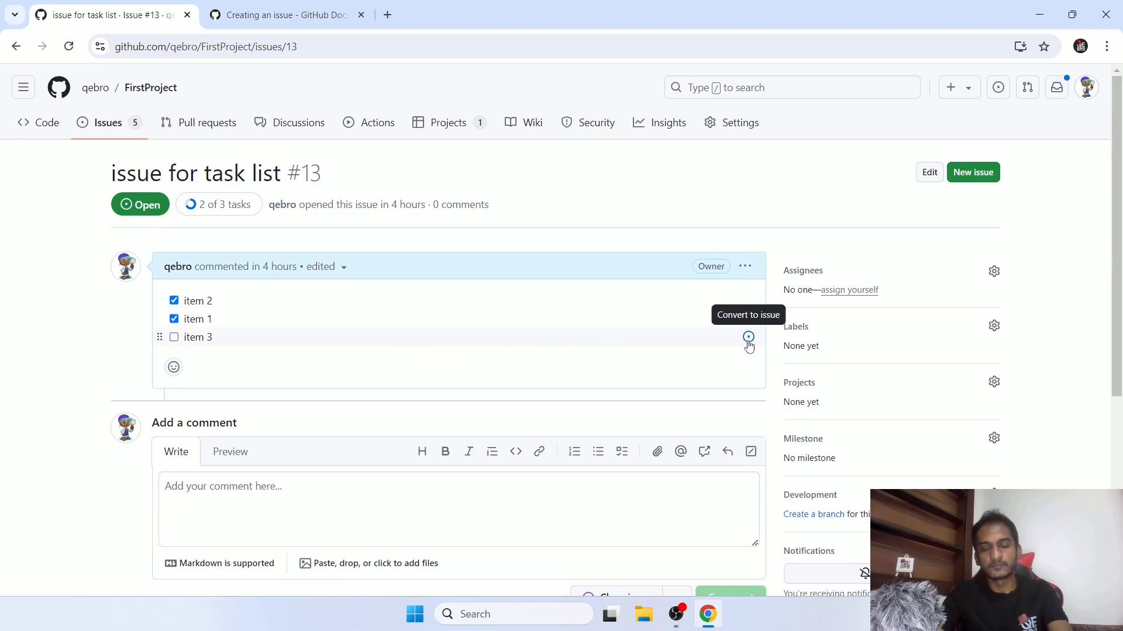
pyautogui.click(751, 344)
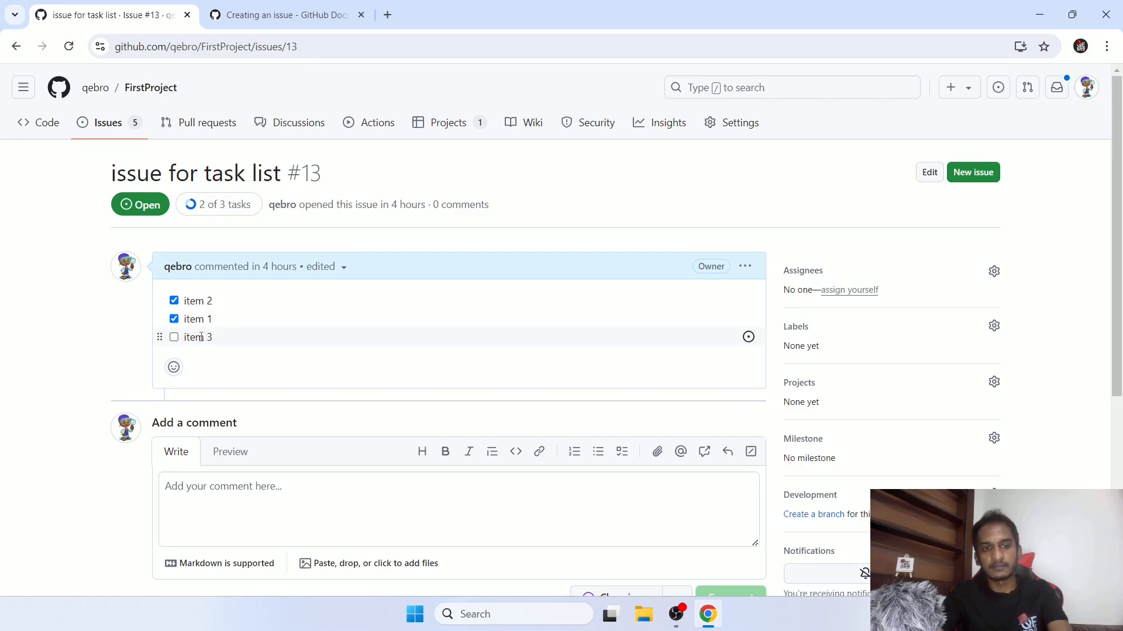
pyautogui.click(749, 338)
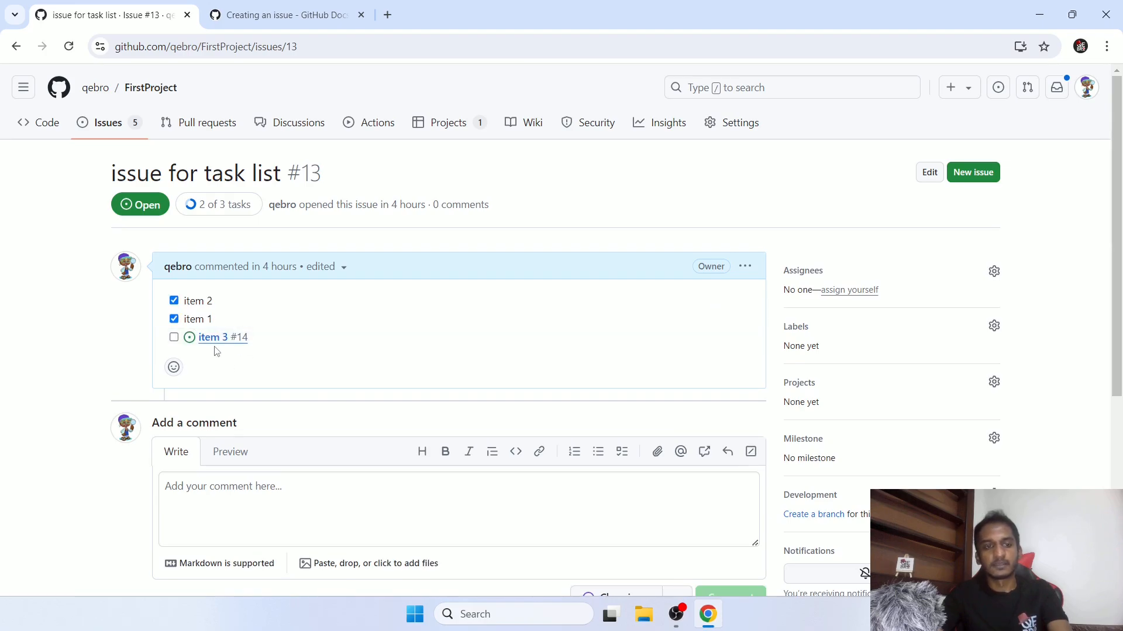
# - Open the "item 3" issue, examine its reference to the parent issue, and return to "issue for task list"
pyautogui.moveTo(214, 345)
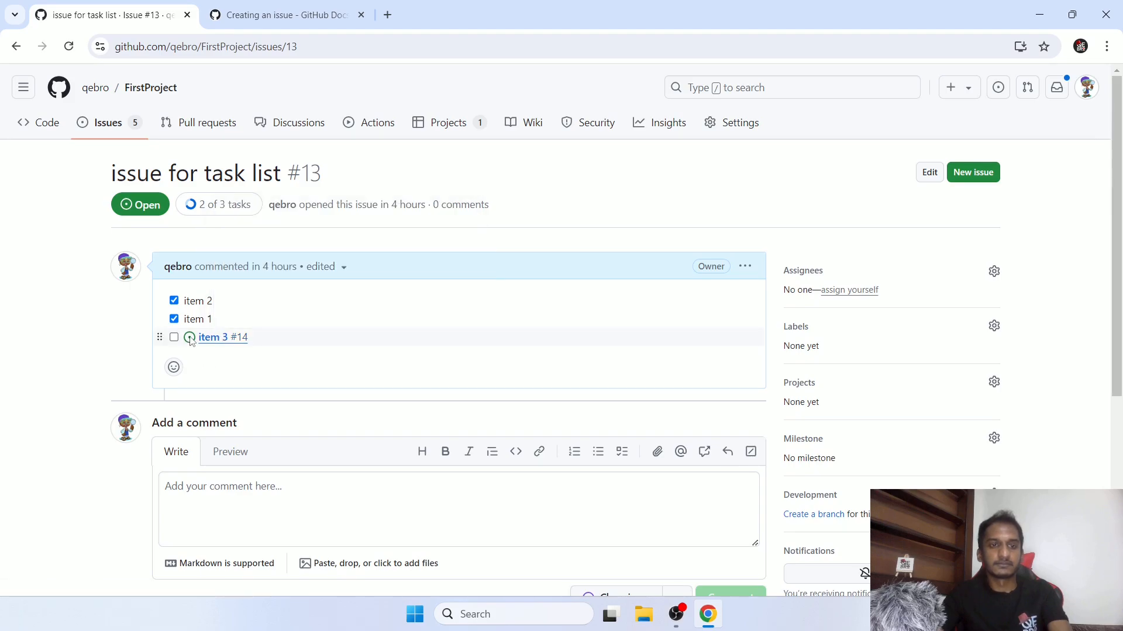
pyautogui.click(215, 343)
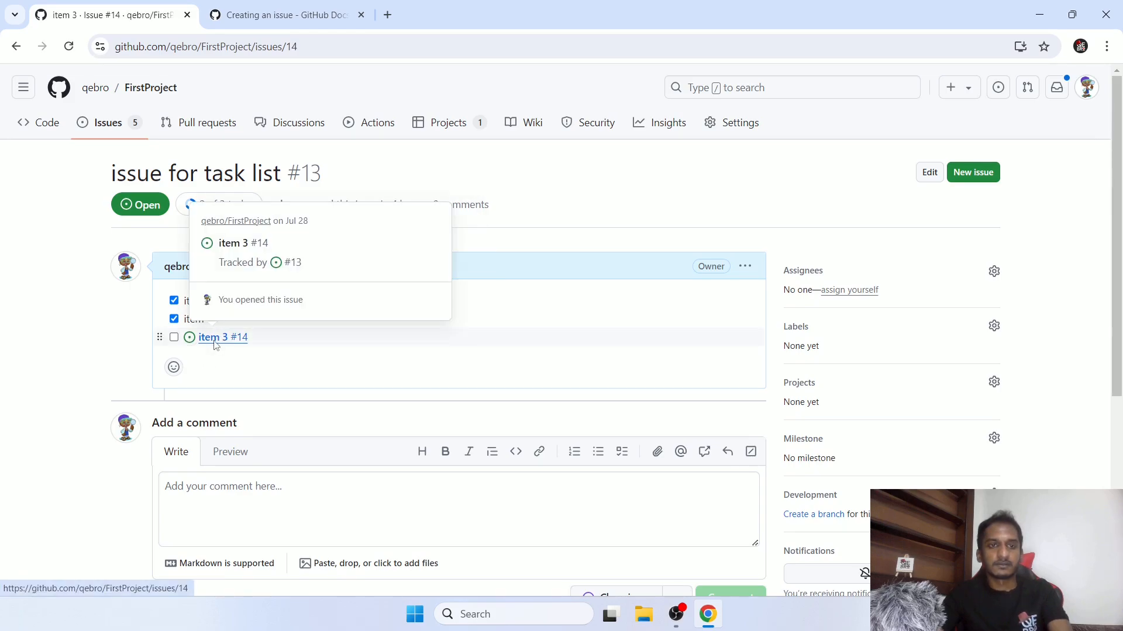
pyautogui.moveTo(93, 177); pyautogui.dragTo(176, 169)
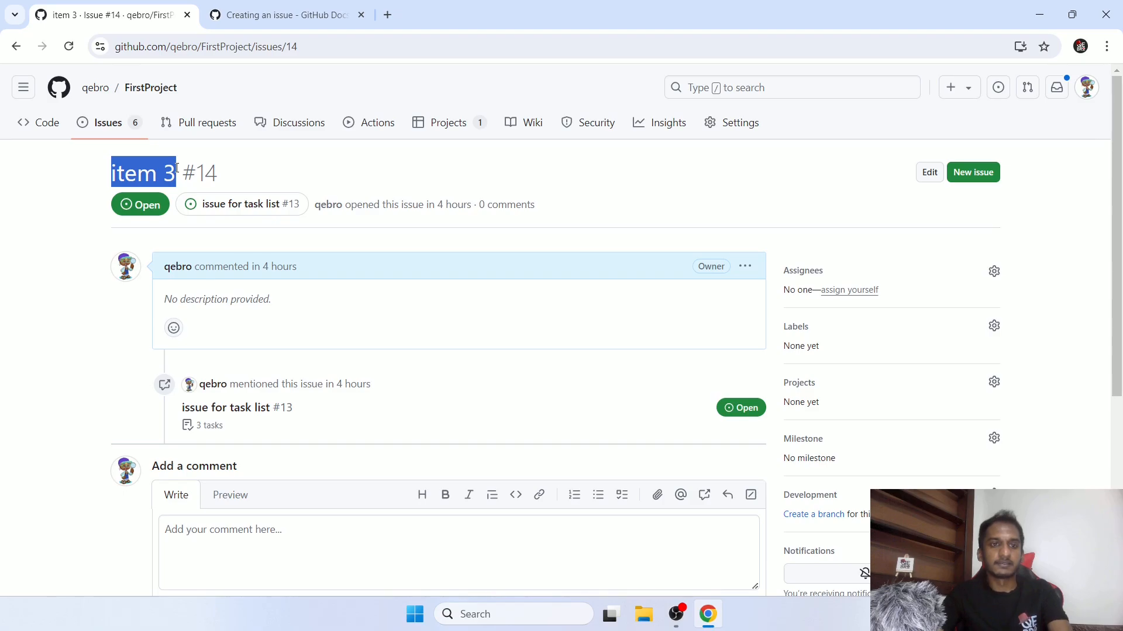
pyautogui.moveTo(216, 417)
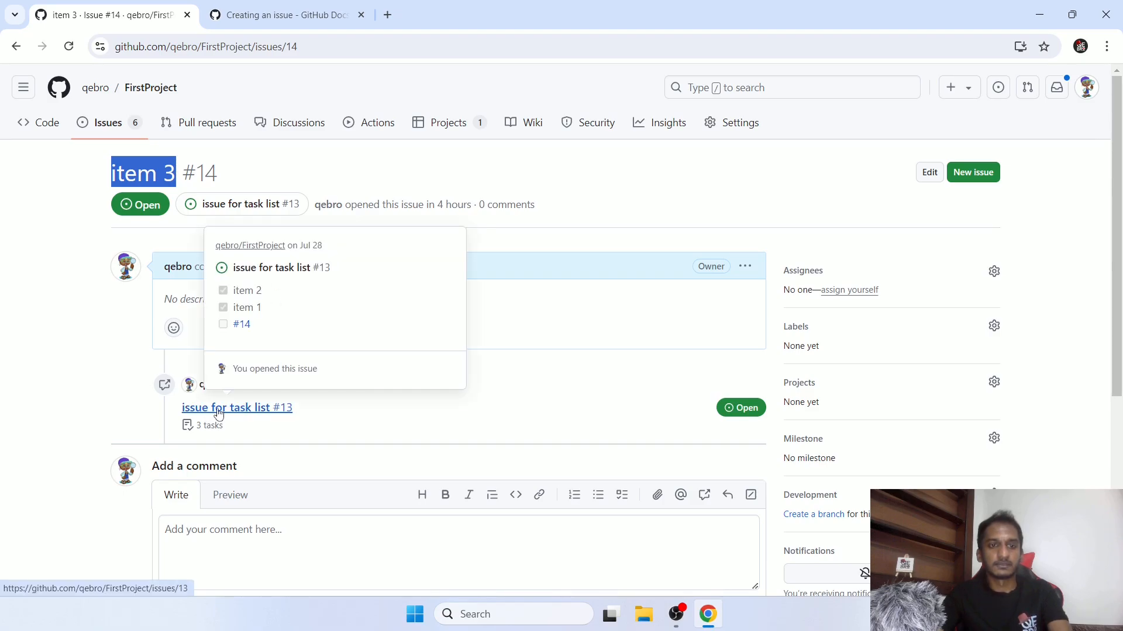
pyautogui.moveTo(196, 426); pyautogui.dragTo(224, 426)
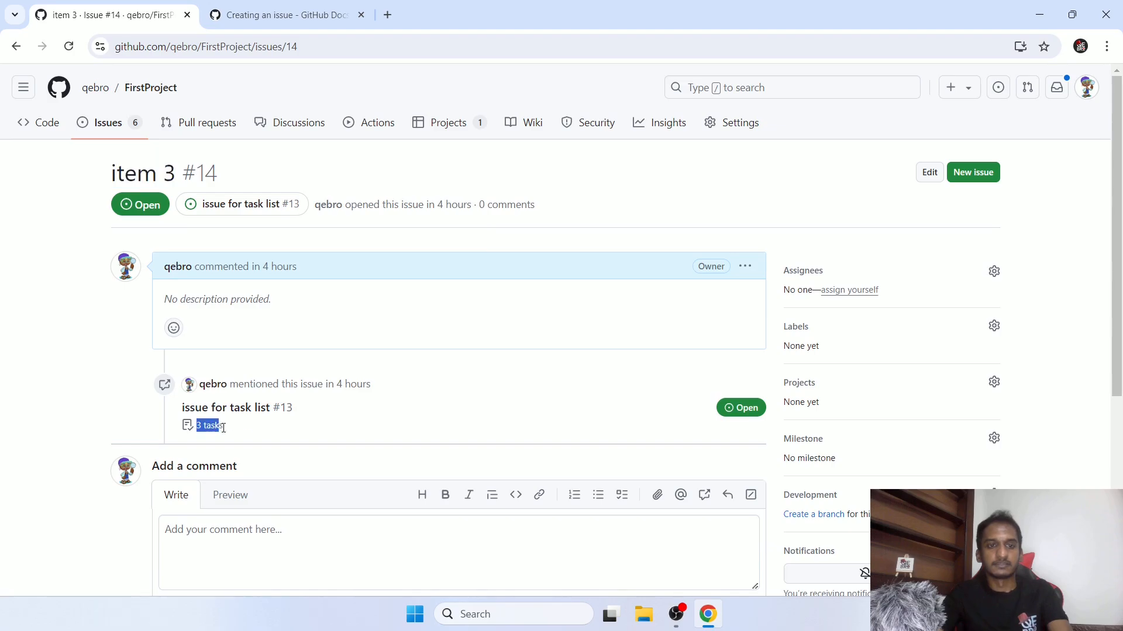
pyautogui.scroll(-2, 241, 434)
pyautogui.scroll(2, 241, 433)
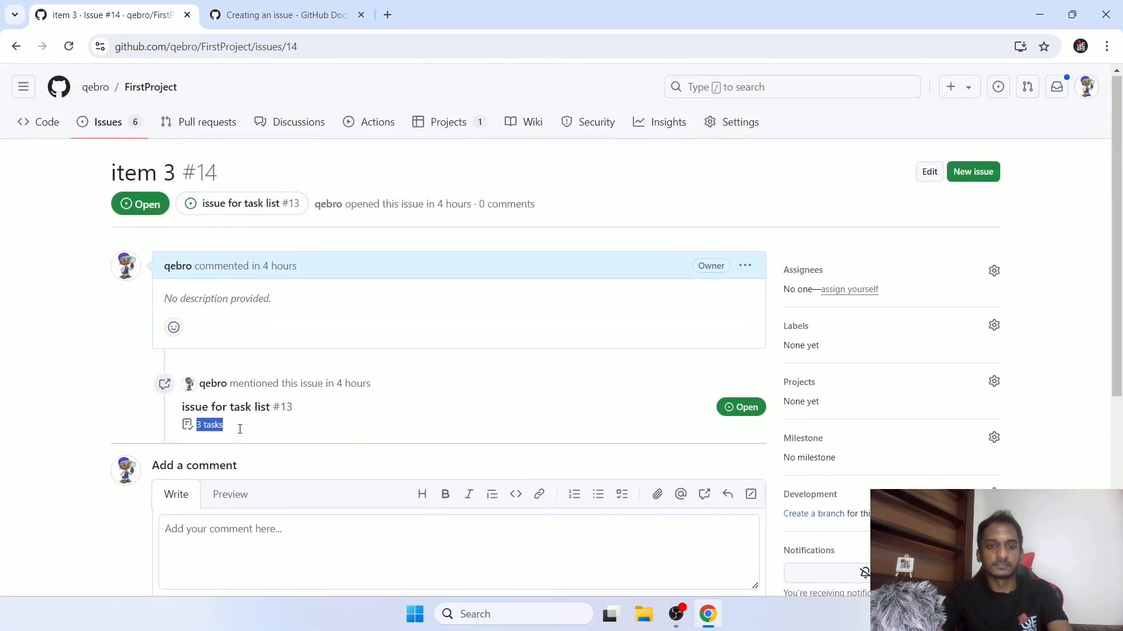
pyautogui.click(239, 417)
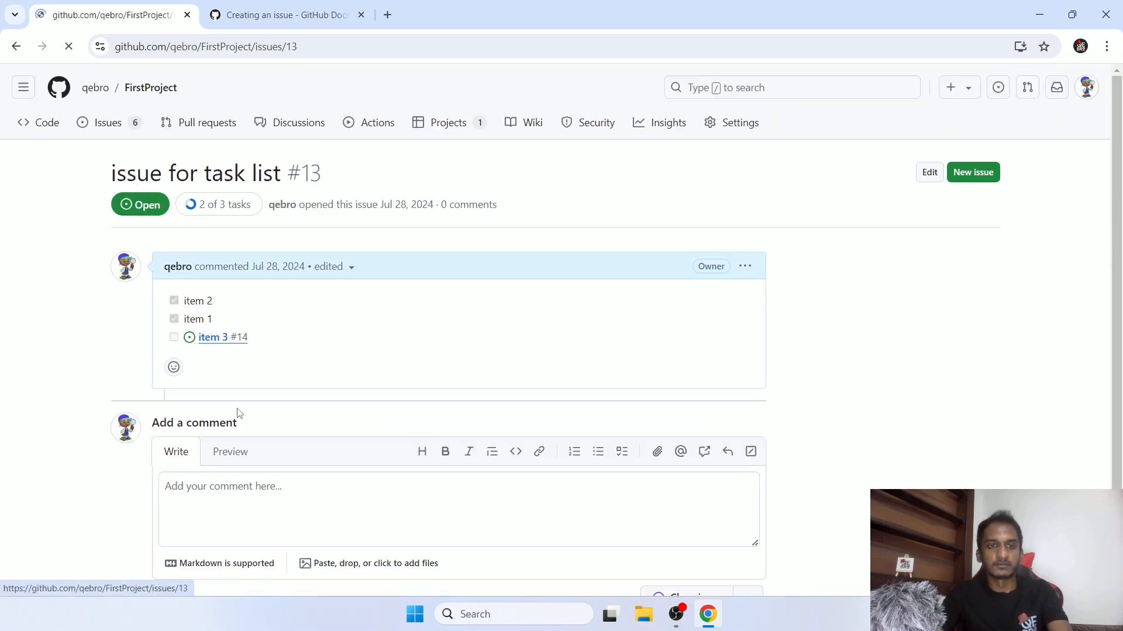
pyautogui.scroll(-1, 253, 407)
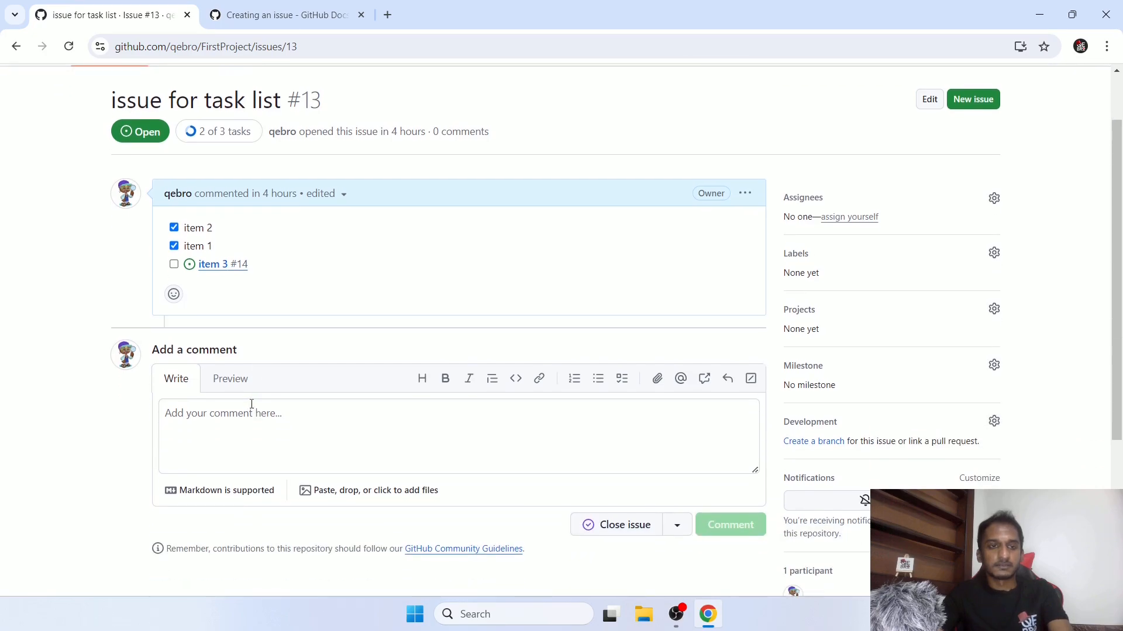
# - Post a comment on the issue containing a task list with the items "a", "s" and "f"
pyautogui.scroll(1, 252, 404)
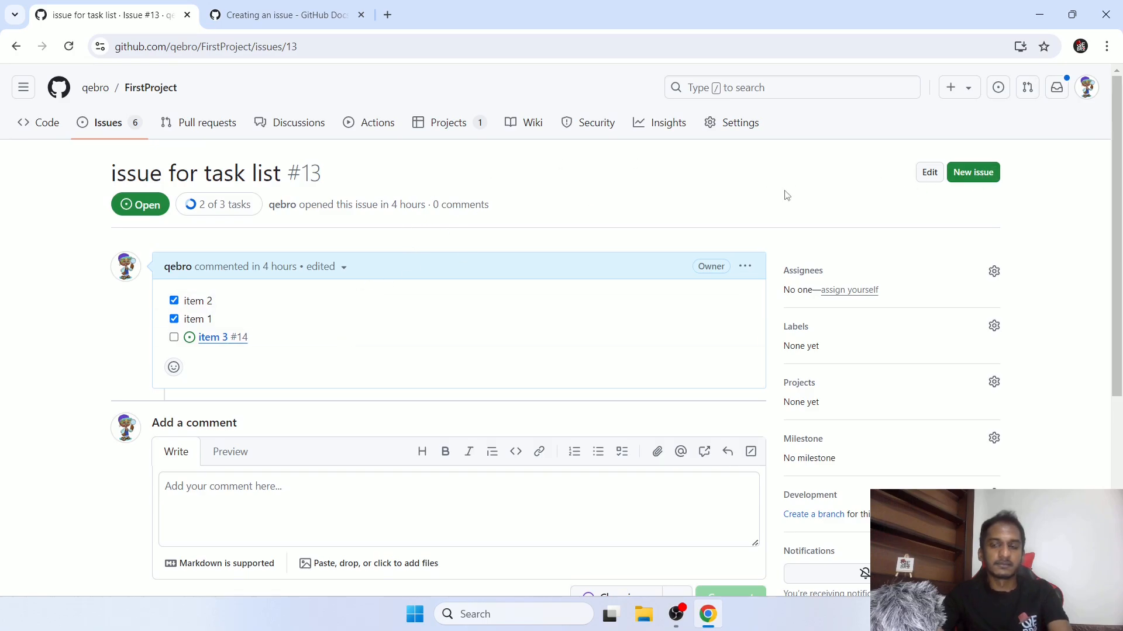
pyautogui.scroll(-1, 234, 236)
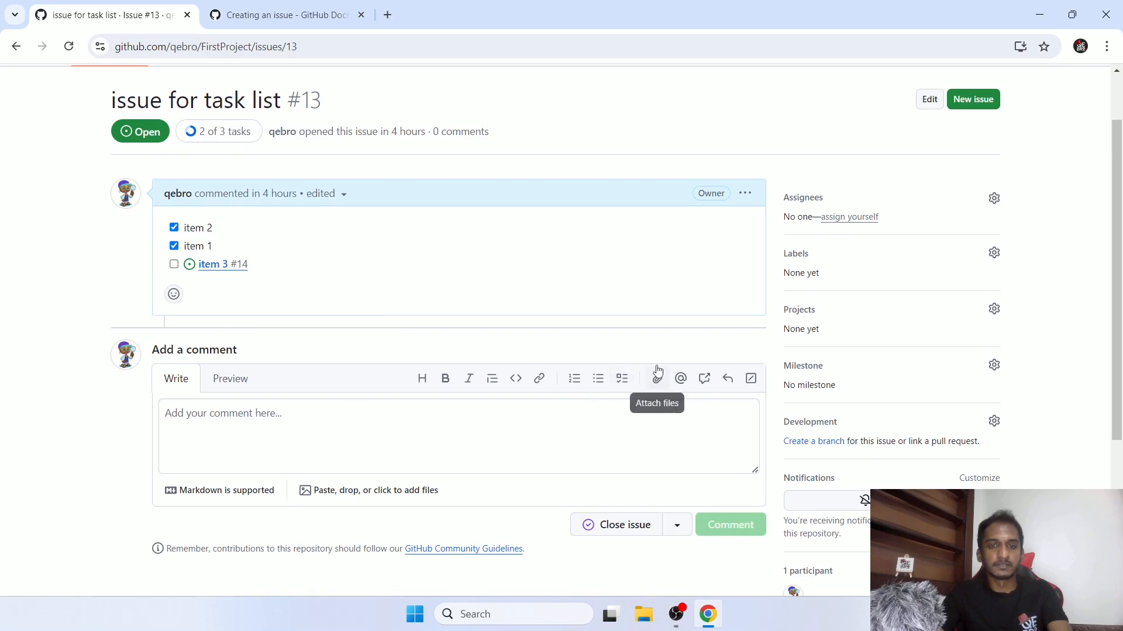
pyautogui.click(604, 414)
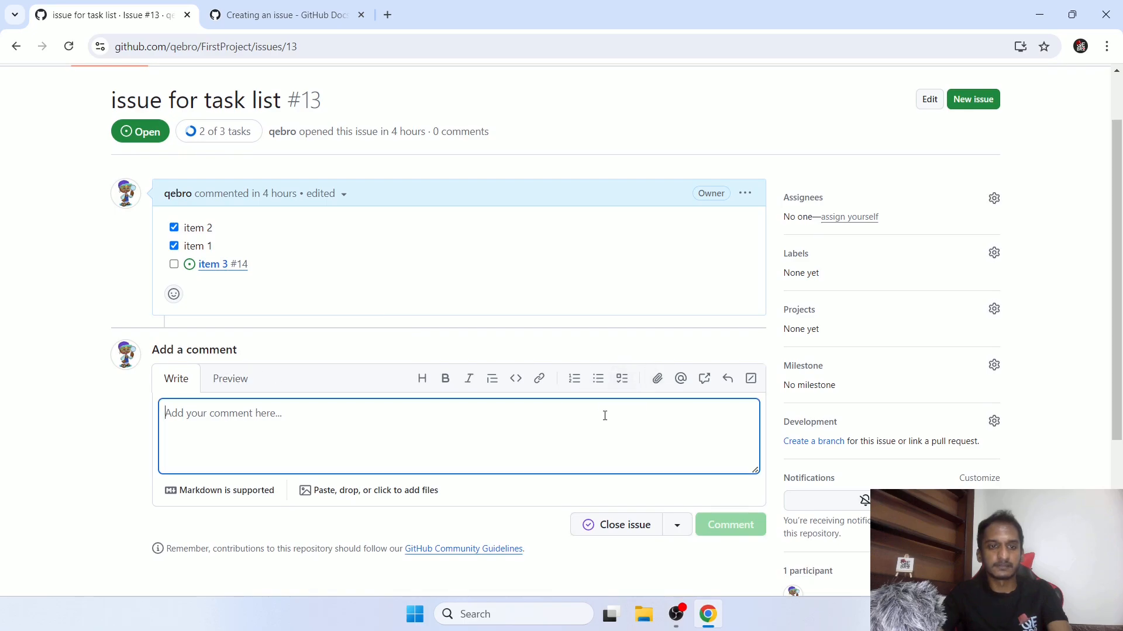
pyautogui.click(630, 383)
pyautogui.write('a')
pyautogui.press('Return')
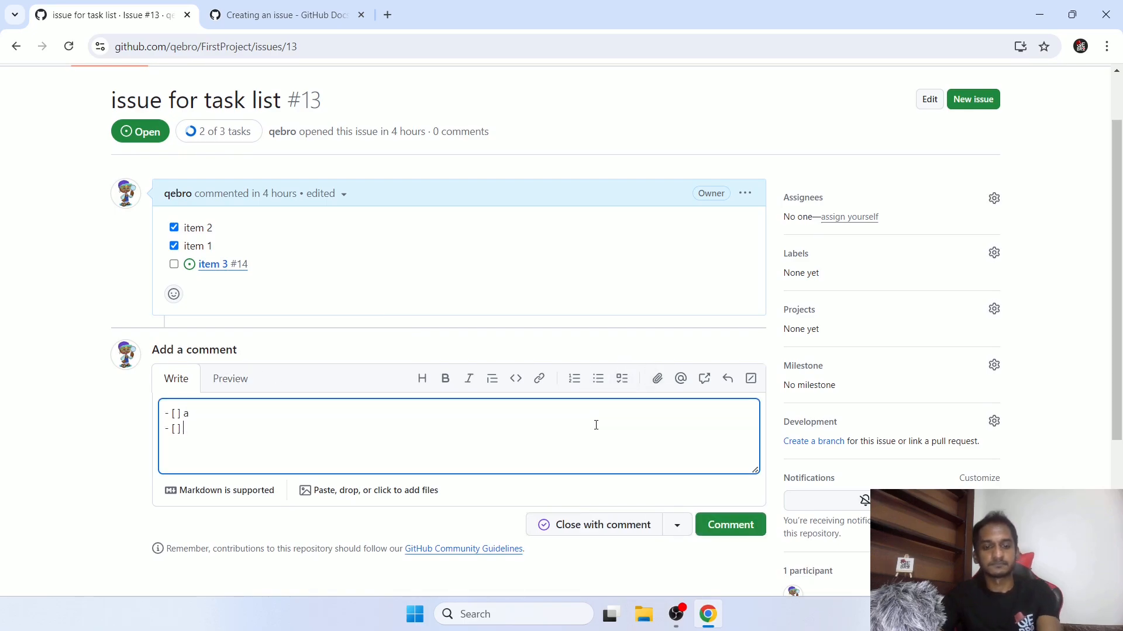
pyautogui.write('s')
pyautogui.press('Return')
pyautogui.write('f')
pyautogui.press('Return')
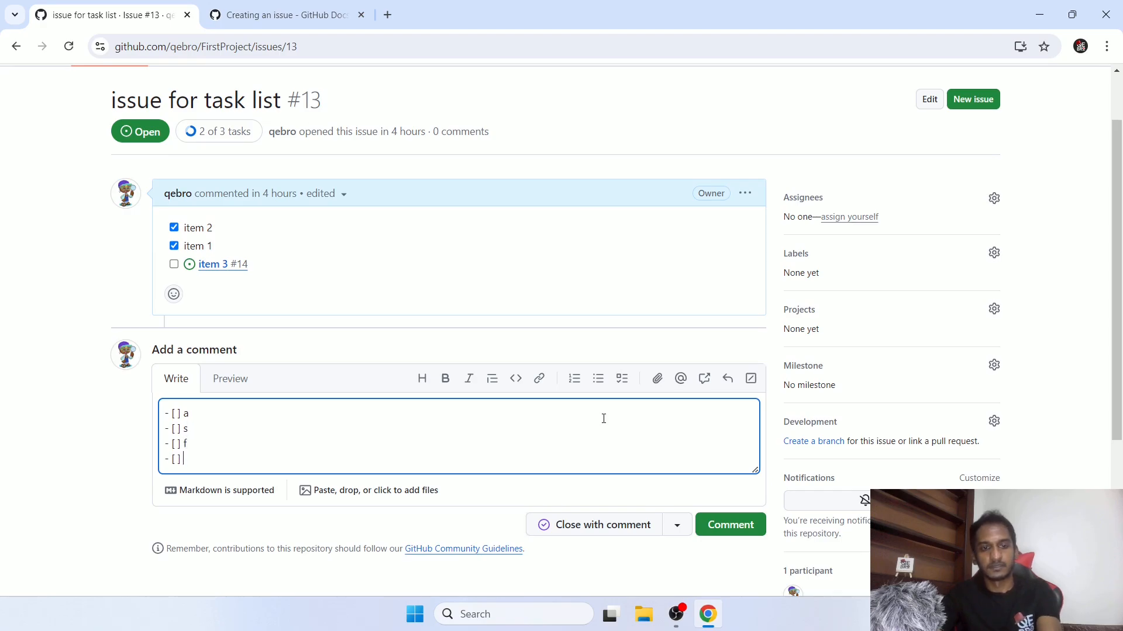
pyautogui.press('BackSpace')
pyautogui.press('BackSpace')
pyautogui.press('BackSpace')
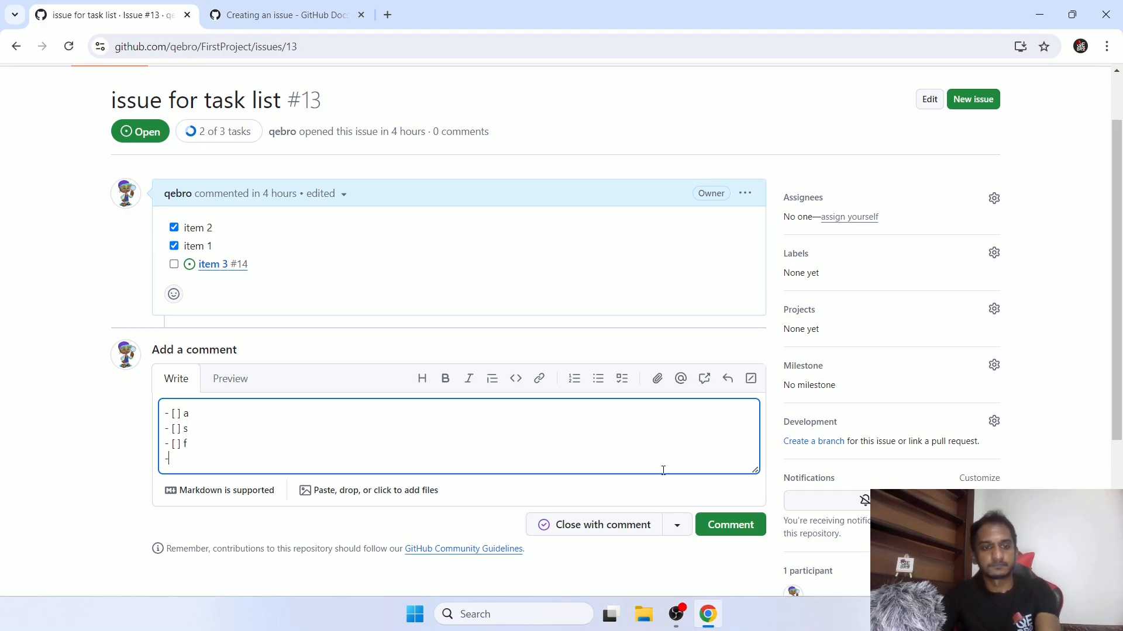
pyautogui.click(708, 532)
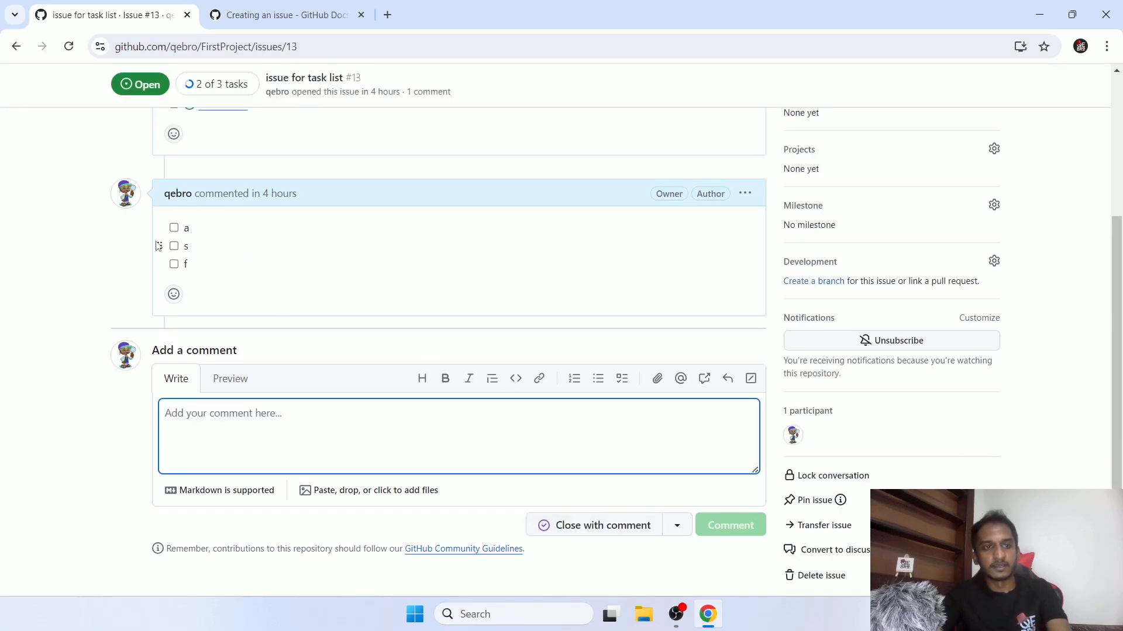
pyautogui.scroll(3, 157, 245)
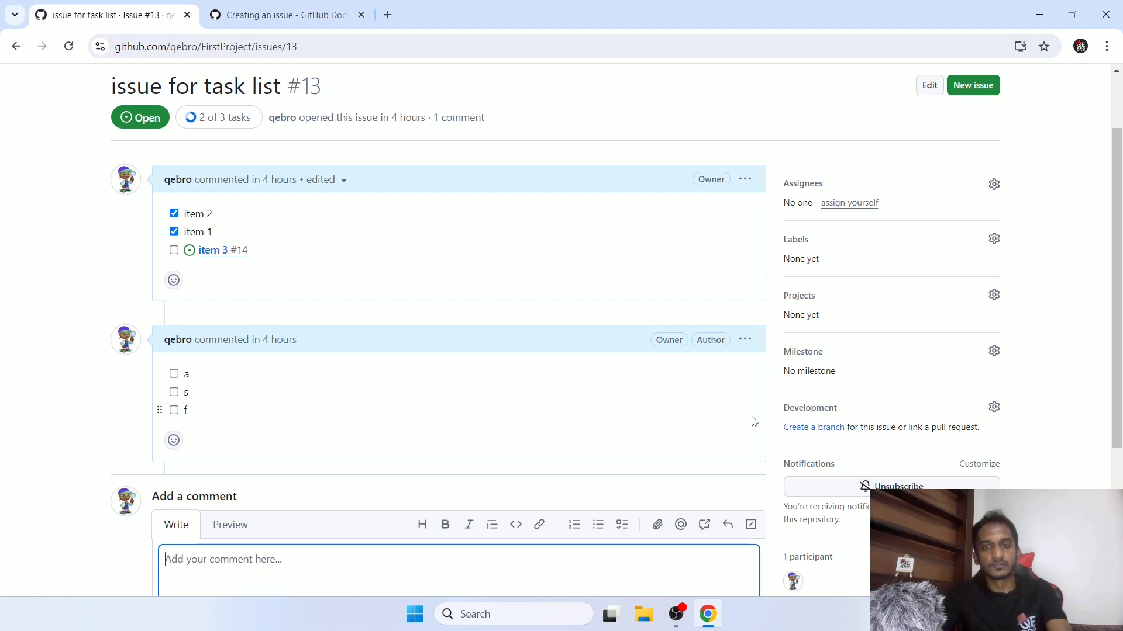
pyautogui.scroll(1, 270, 269)
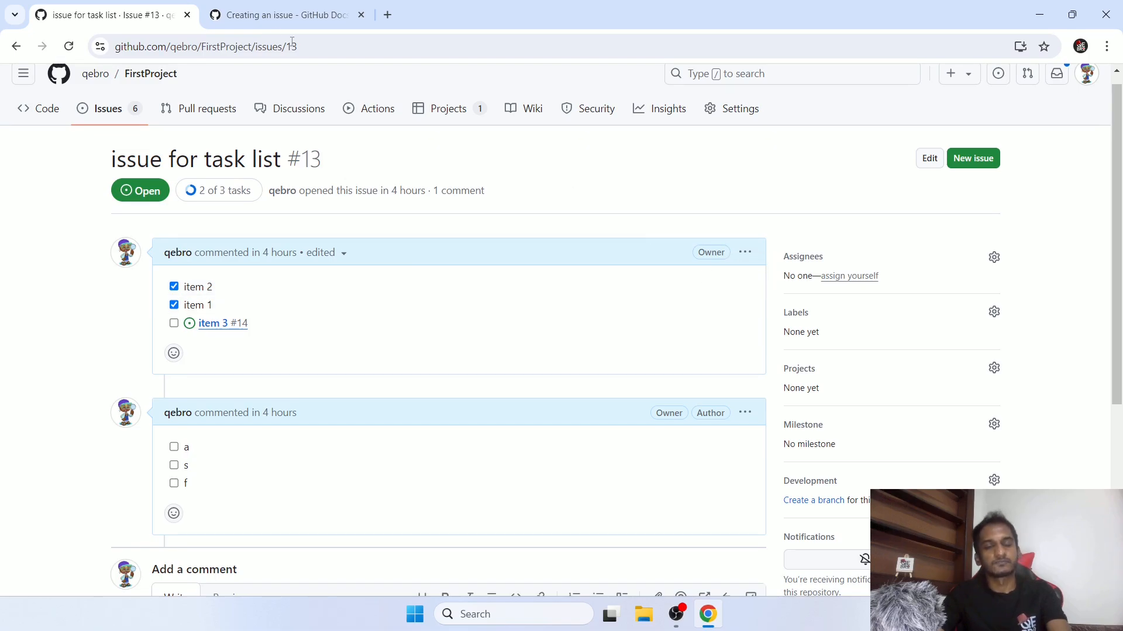
# - Examine the "Creating an issue from a URL query" documentation, highlighting the parts of the title parameter's example URL
pyautogui.click(259, 17)
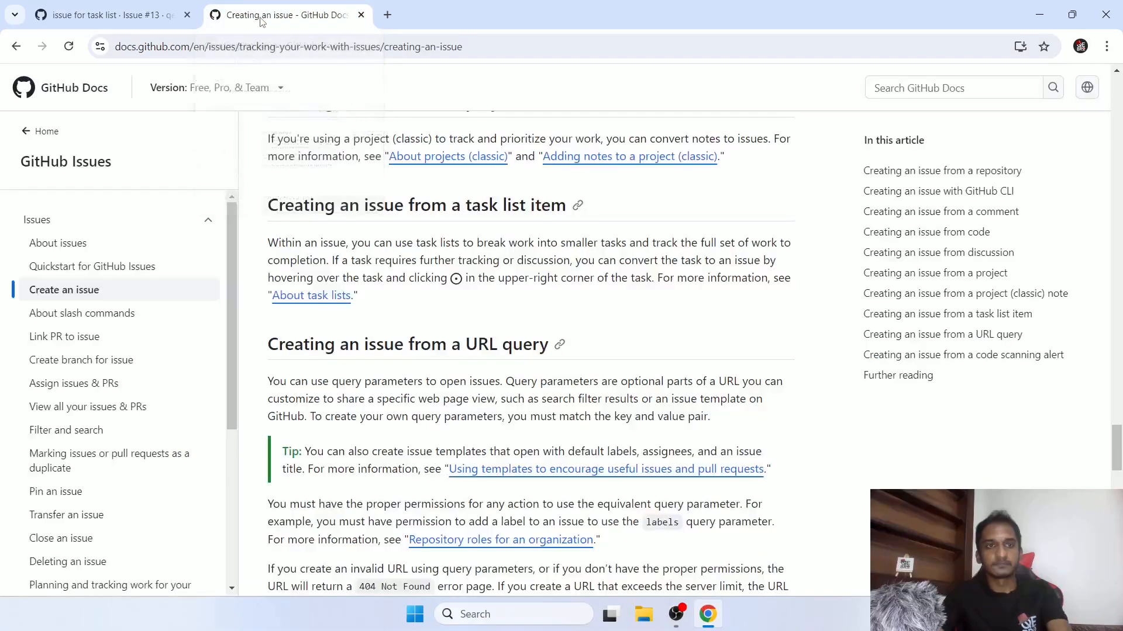
pyautogui.scroll(-3, 527, 212)
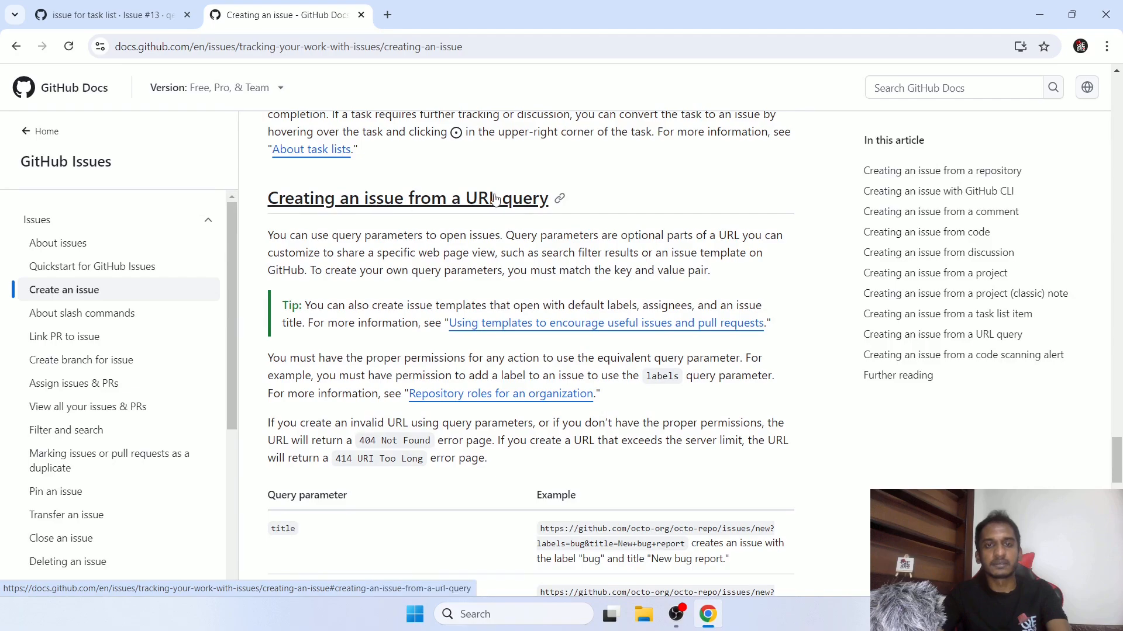
pyautogui.scroll(-3, 509, 205)
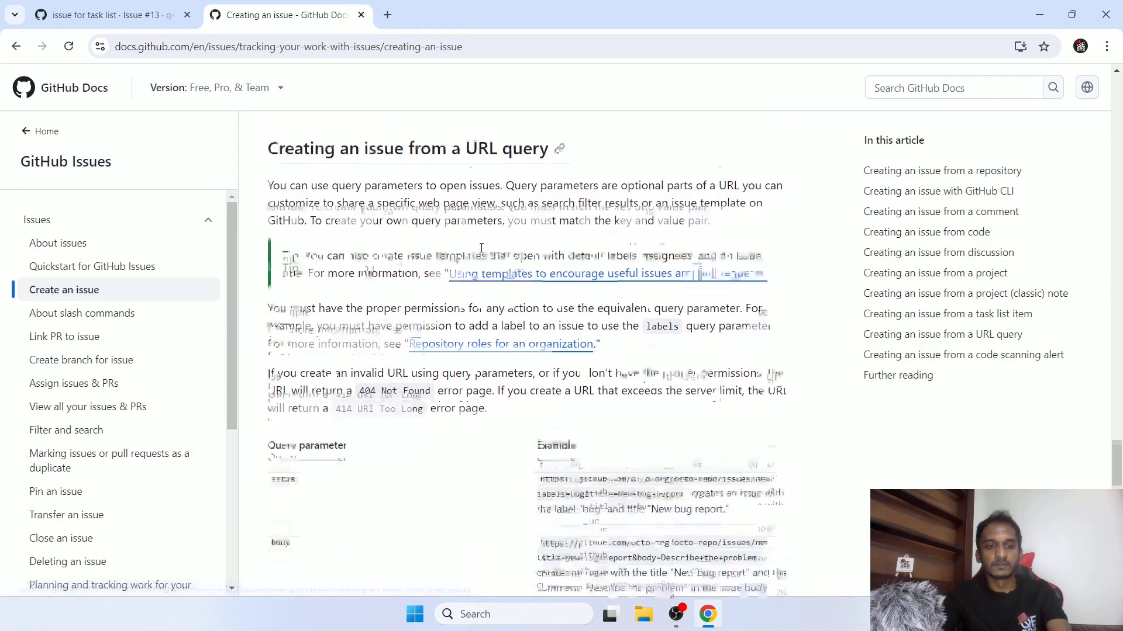
pyautogui.moveTo(481, 252)
pyautogui.scroll(-3, 481, 251)
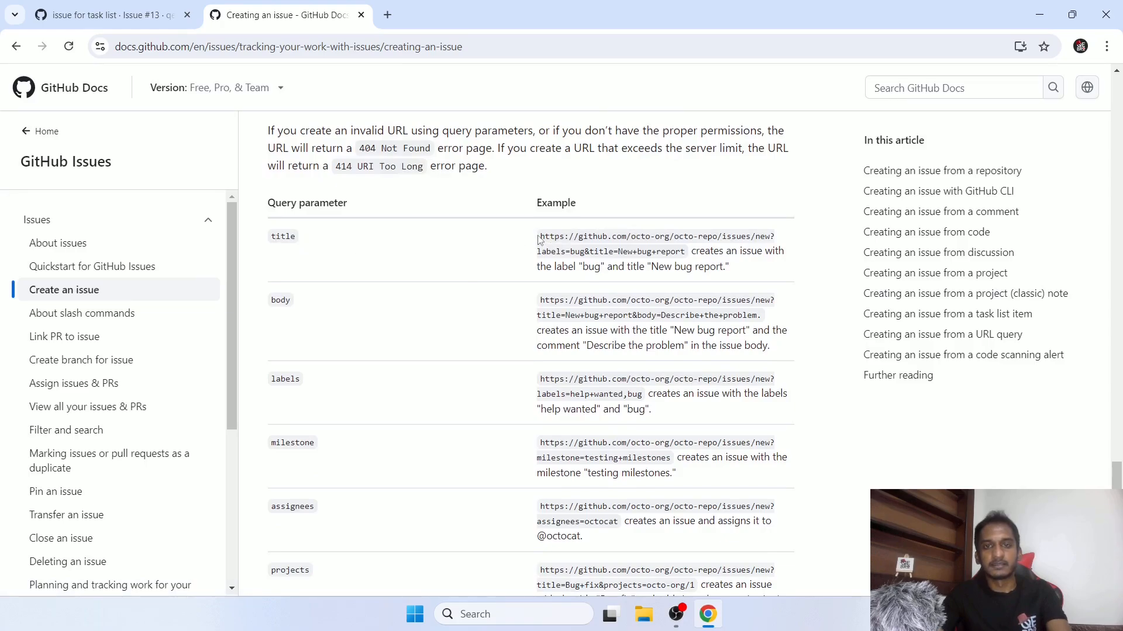
pyautogui.moveTo(538, 236); pyautogui.dragTo(670, 237)
pyautogui.click(649, 238)
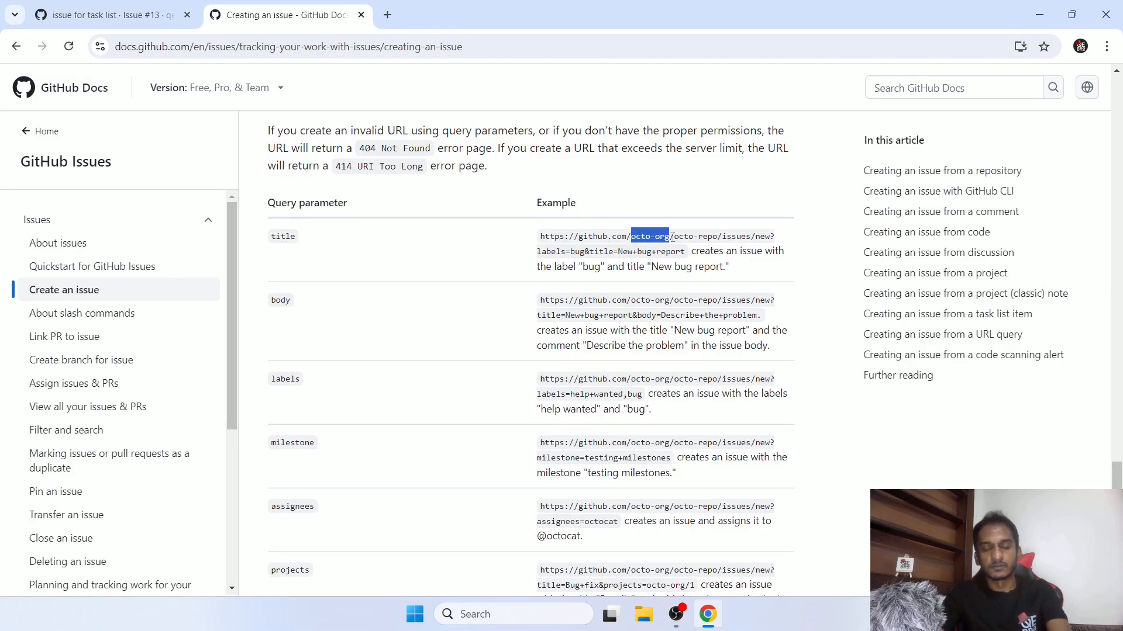
pyautogui.moveTo(673, 238); pyautogui.dragTo(772, 235)
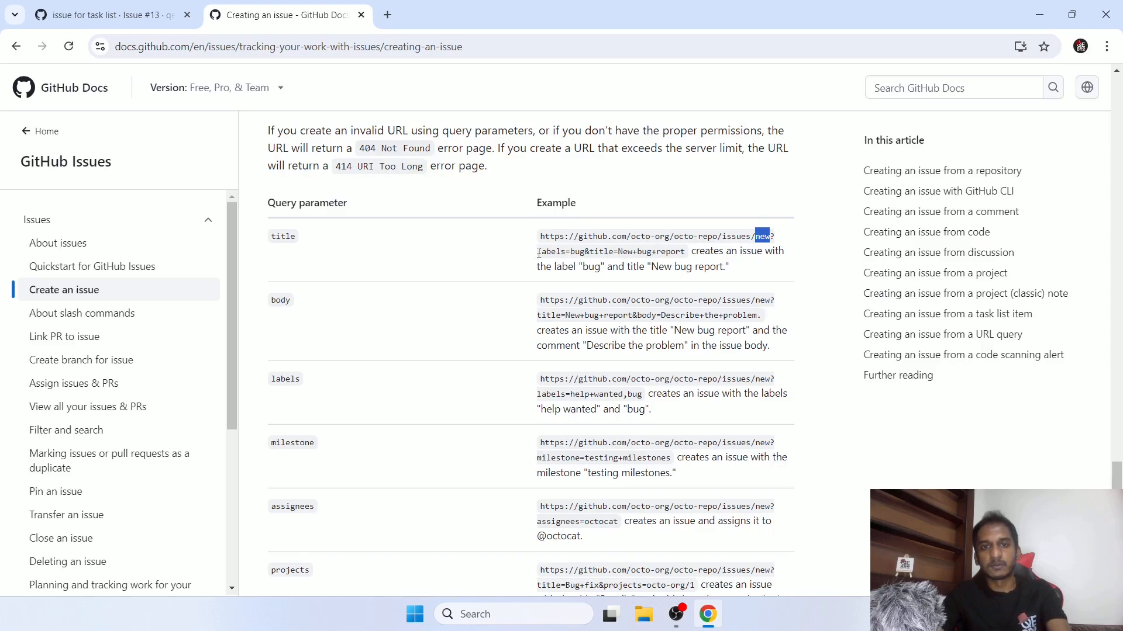
pyautogui.moveTo(538, 252); pyautogui.dragTo(686, 252)
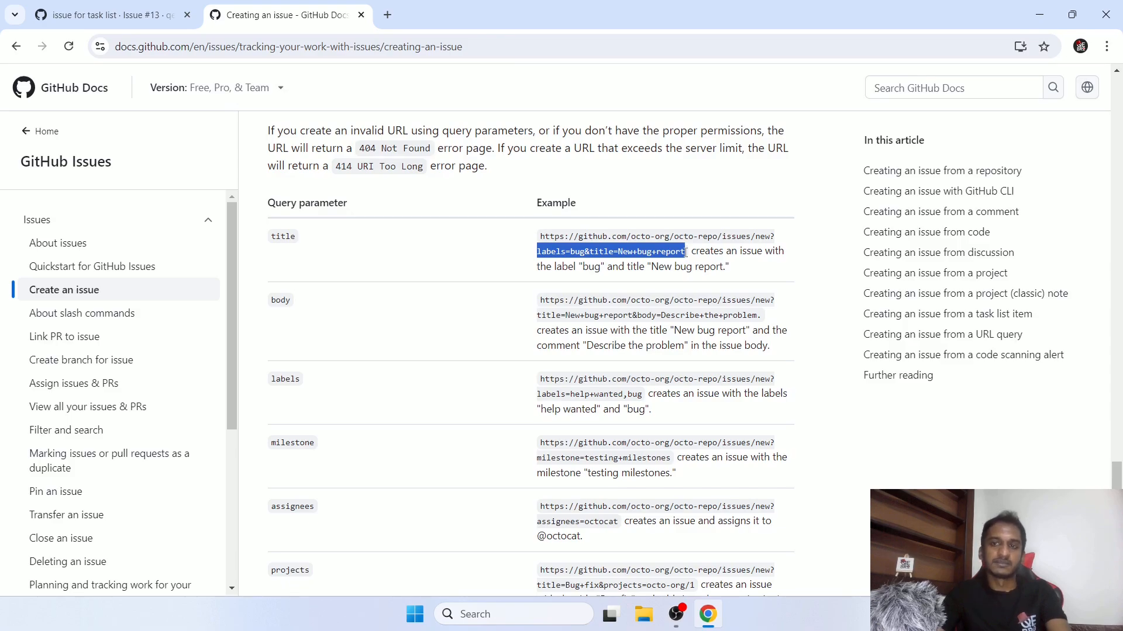
# - Review the URL query introduction and the table's other query parameters, such as milestone, assignees, projects and template
pyautogui.scroll(5, 677, 251)
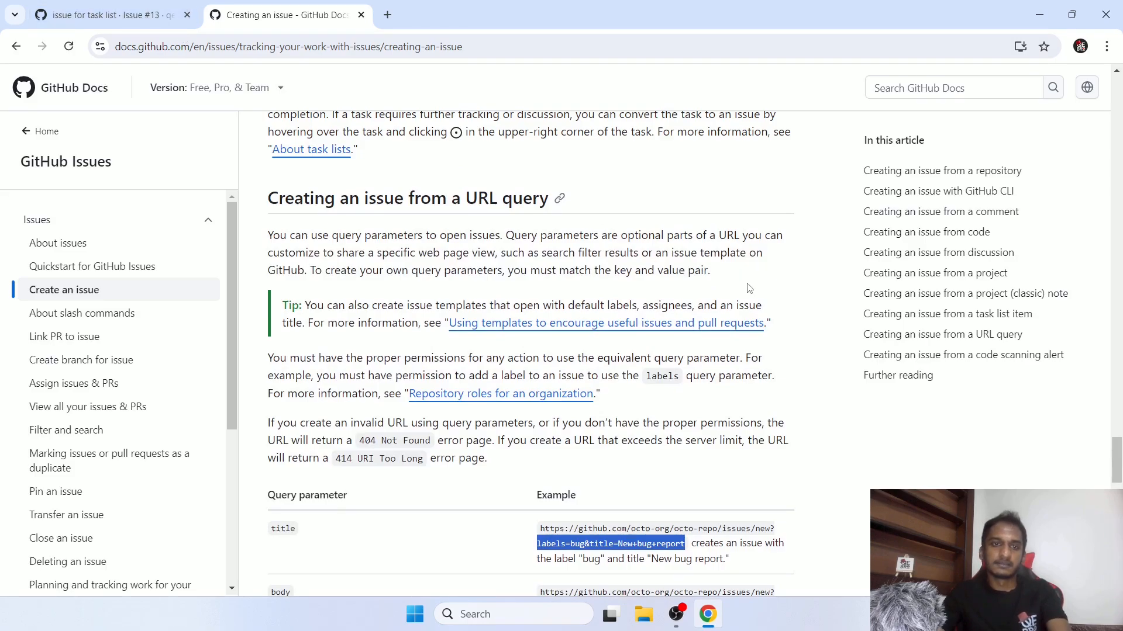
pyautogui.scroll(-3, 749, 288)
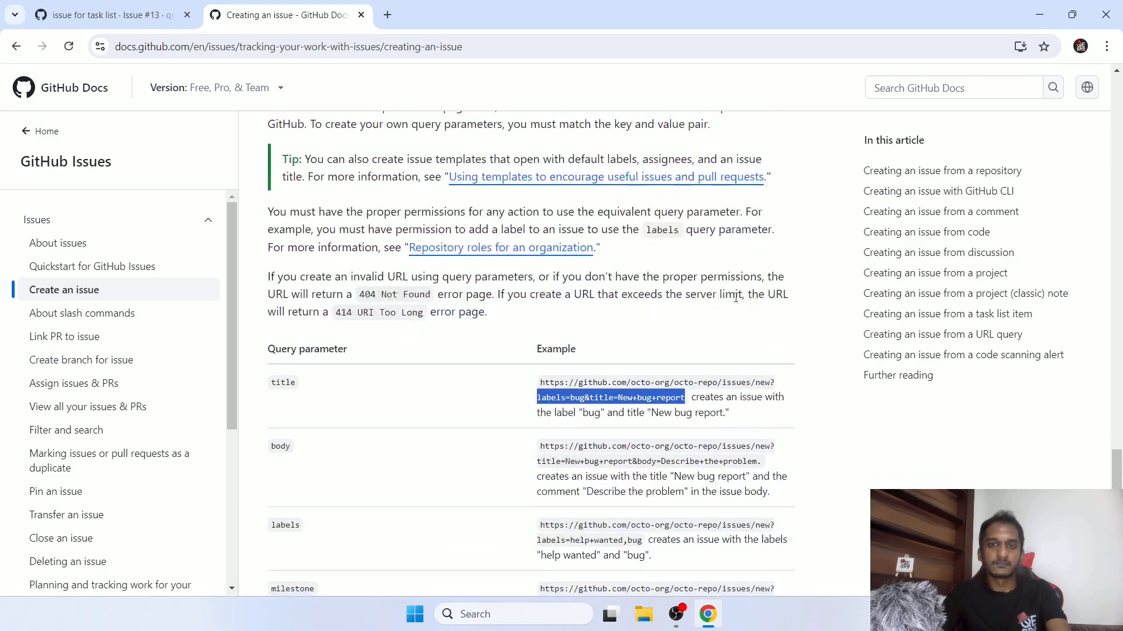
pyautogui.scroll(-7, 815, 321)
pyautogui.scroll(6, 817, 323)
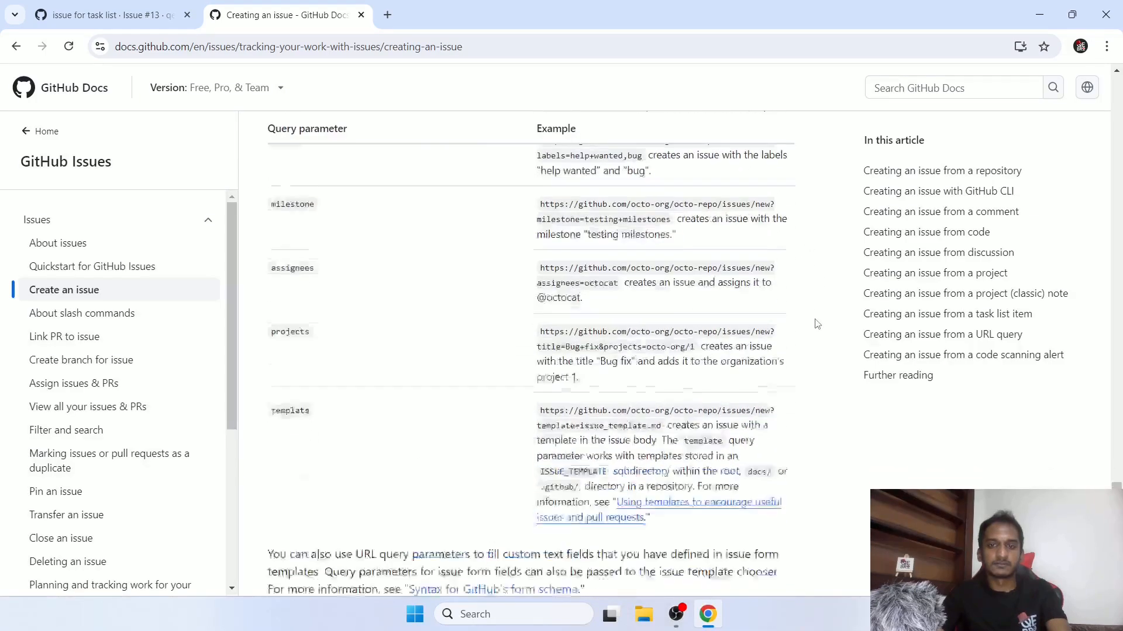
pyautogui.scroll(2, 816, 324)
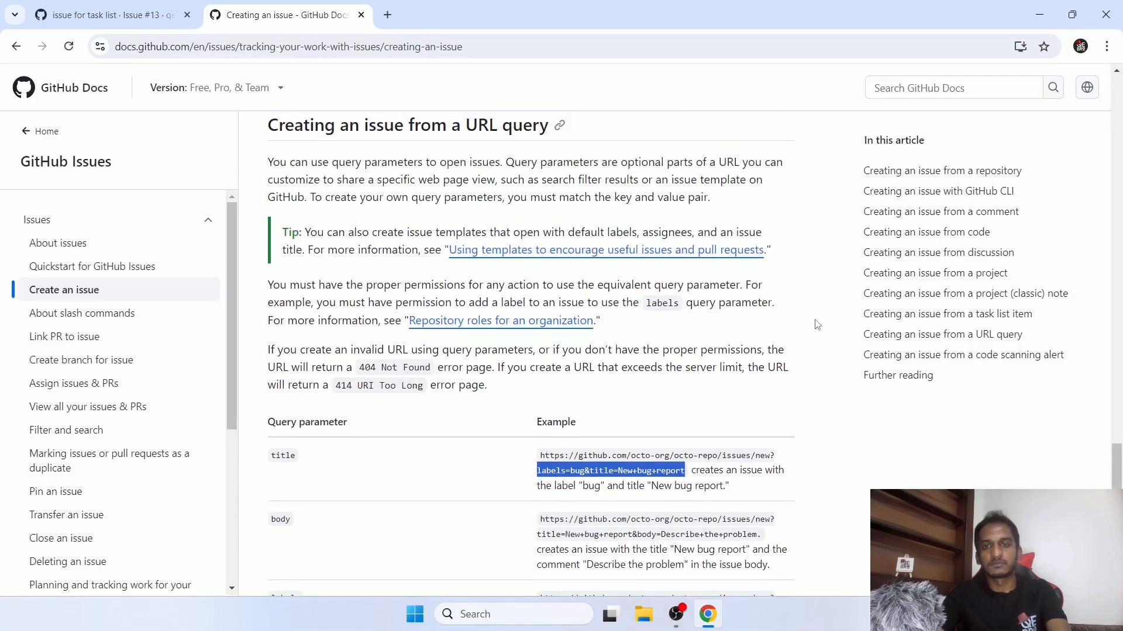
# - Read the documentation section on creating an issue from a code scanning alert and return to "issue for task list"
pyautogui.scroll(-12, 815, 326)
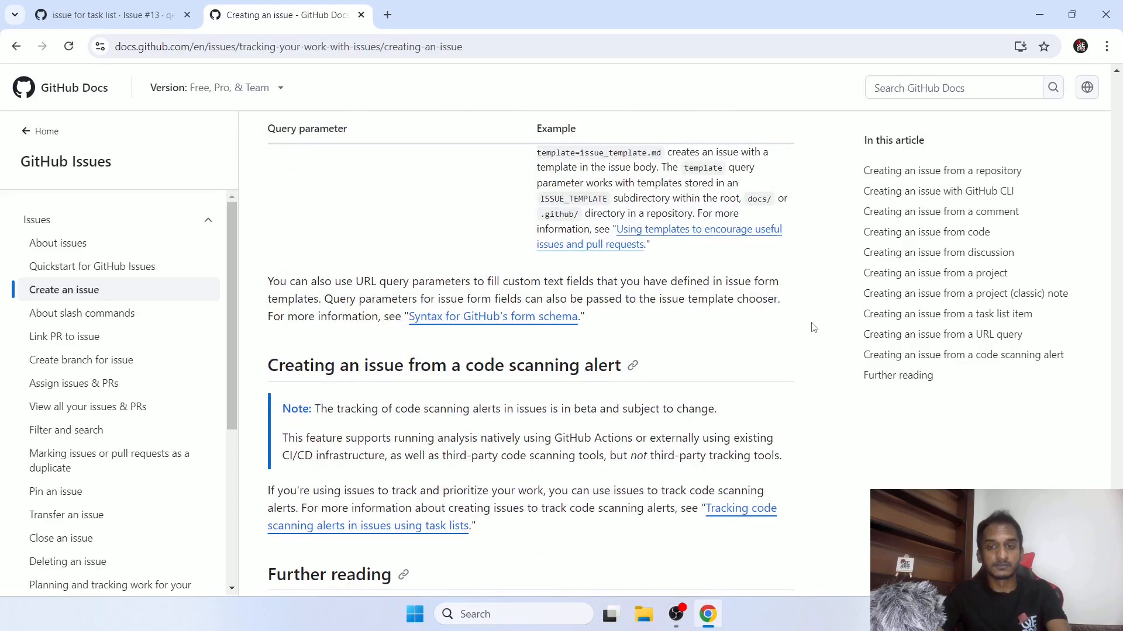
pyautogui.scroll(-3, 812, 326)
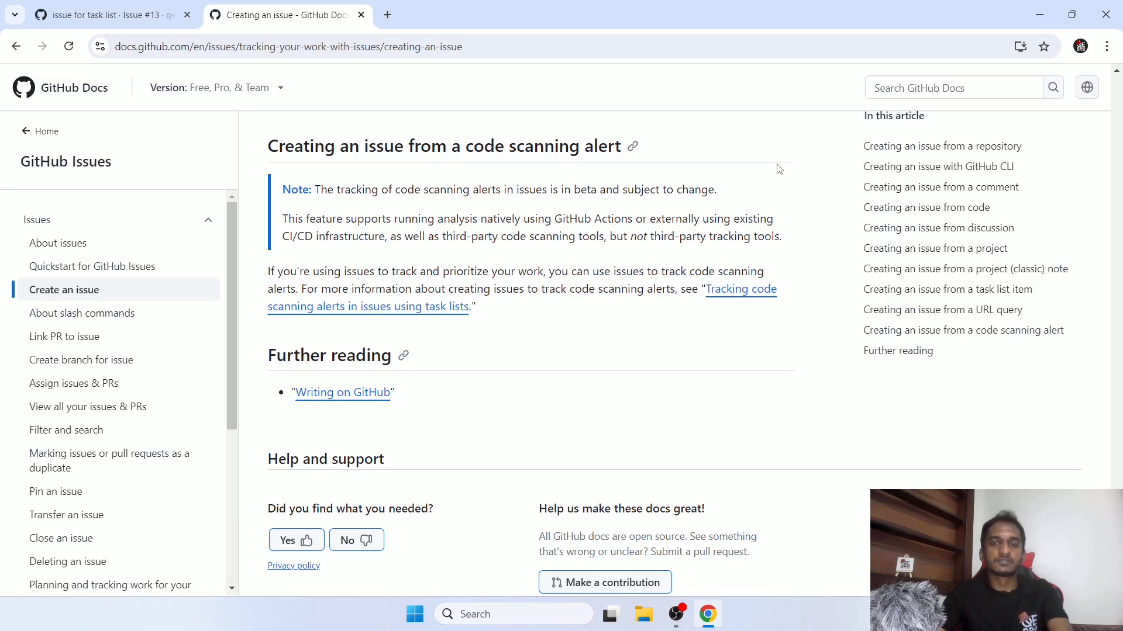
pyautogui.scroll(4, 760, 178)
pyautogui.scroll(20, 760, 178)
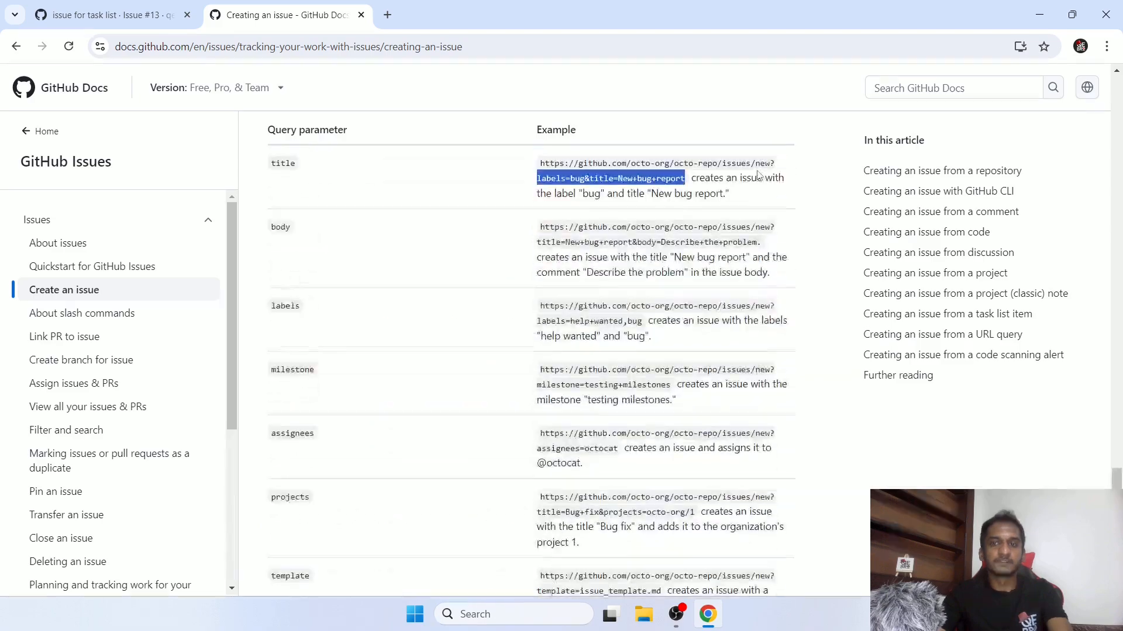
pyautogui.scroll(20, 766, 167)
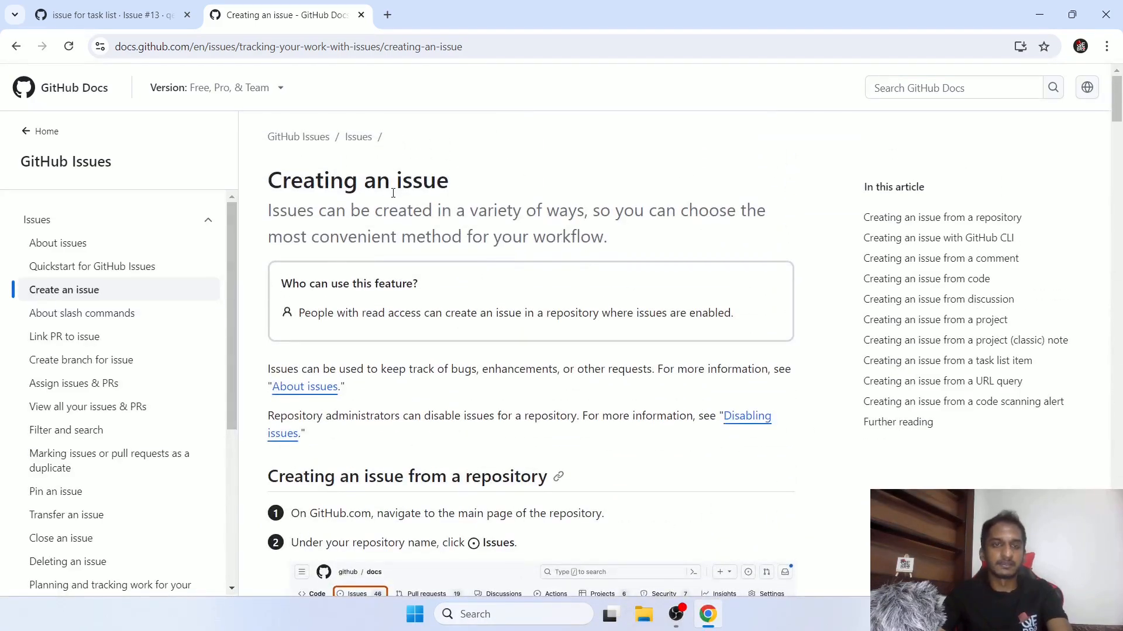
pyautogui.click(143, 18)
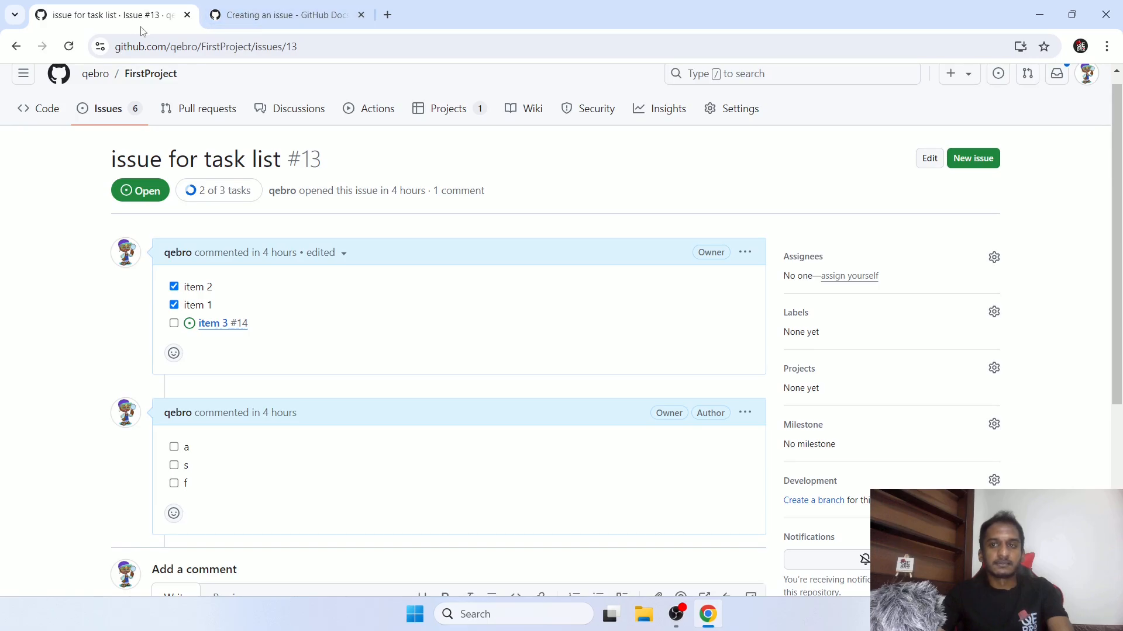
pyautogui.scroll(1, 481, 185)
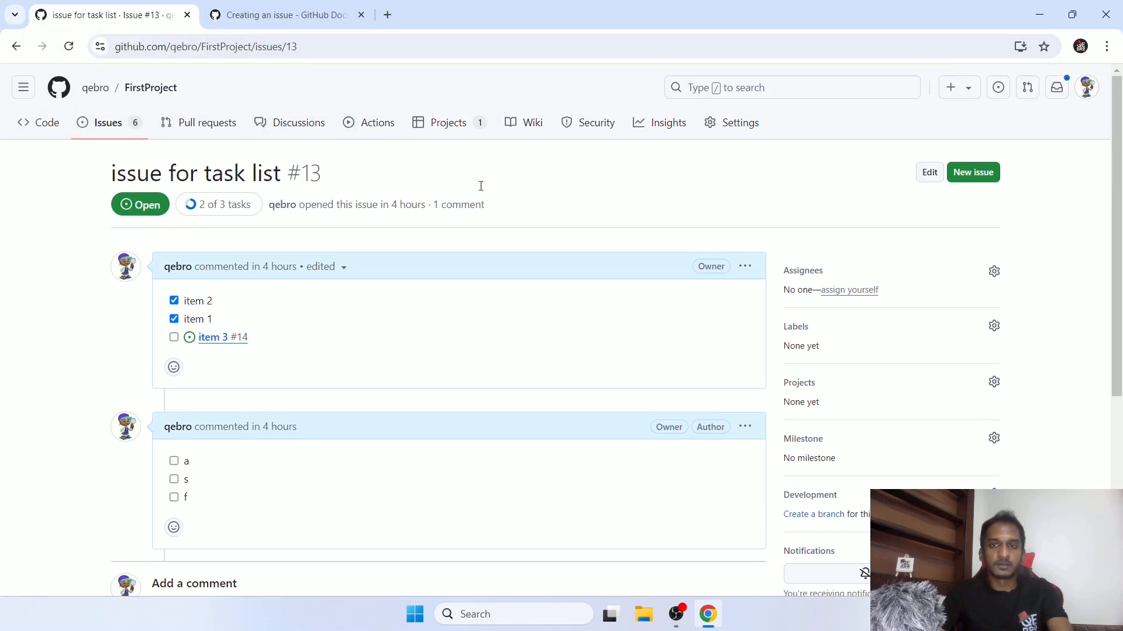